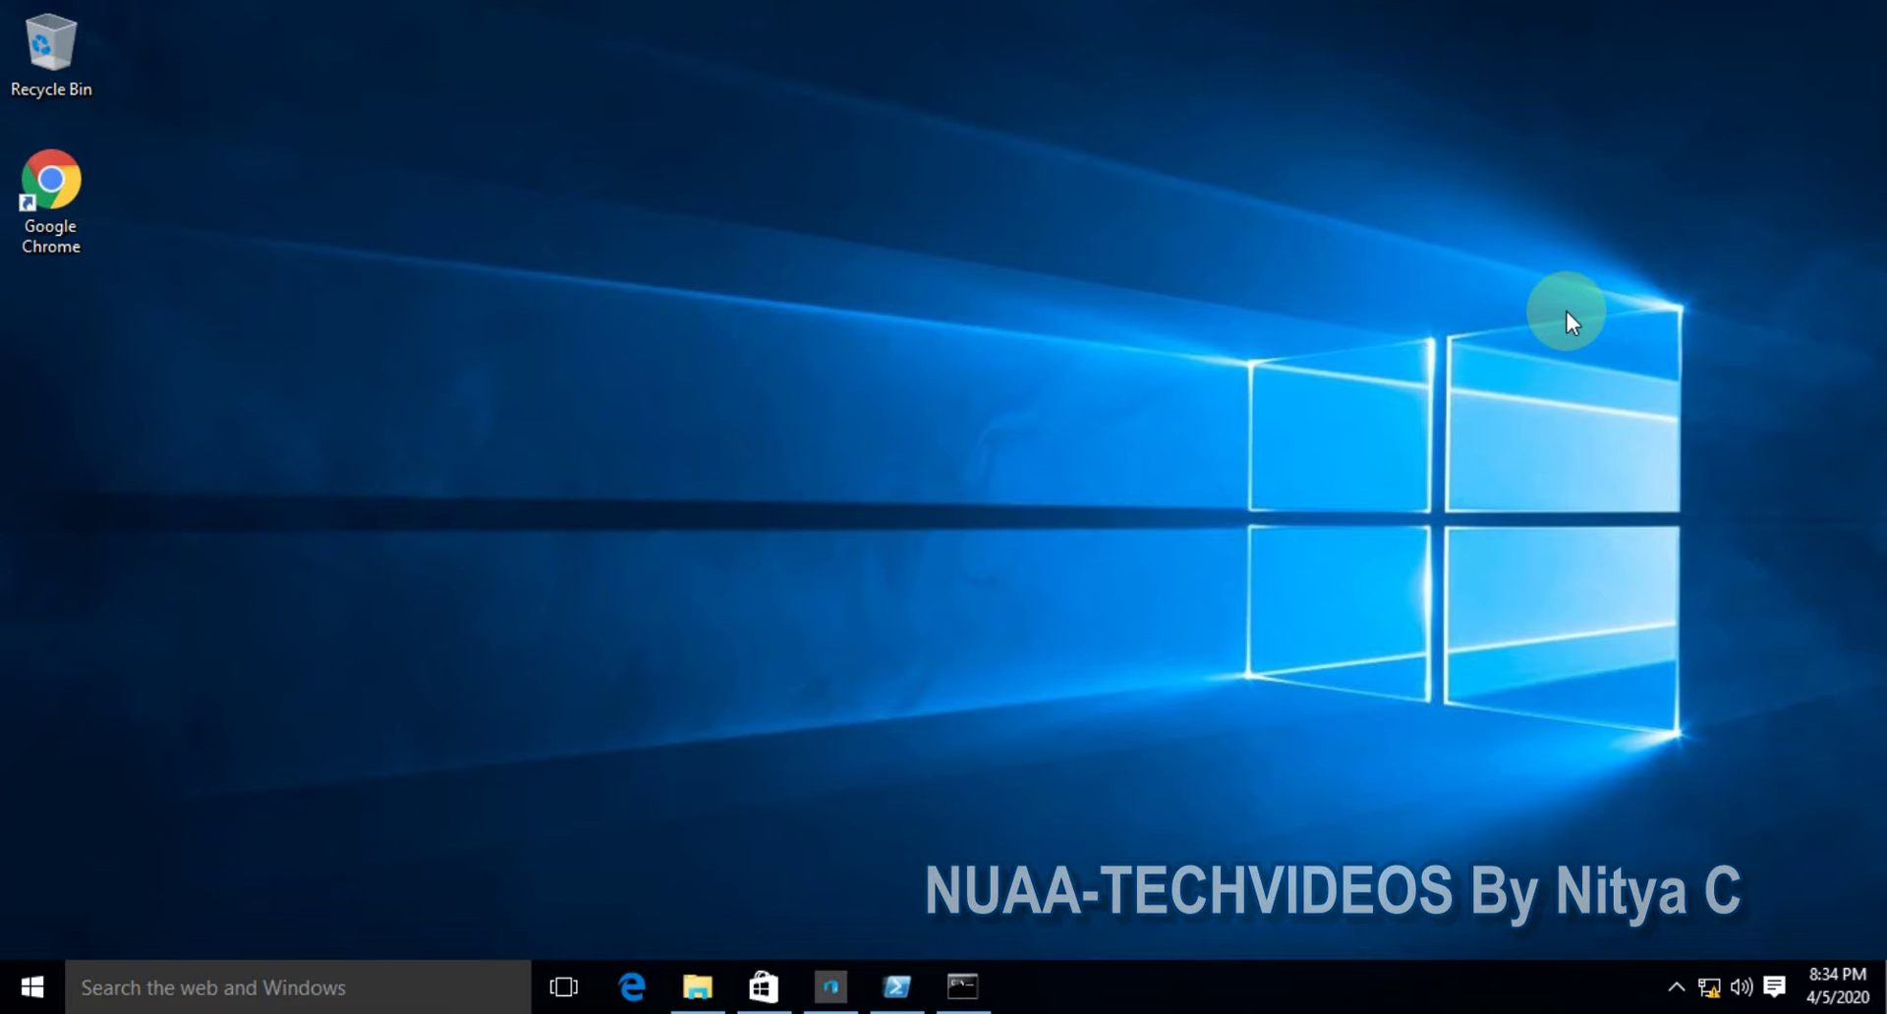
right_click(917, 445)
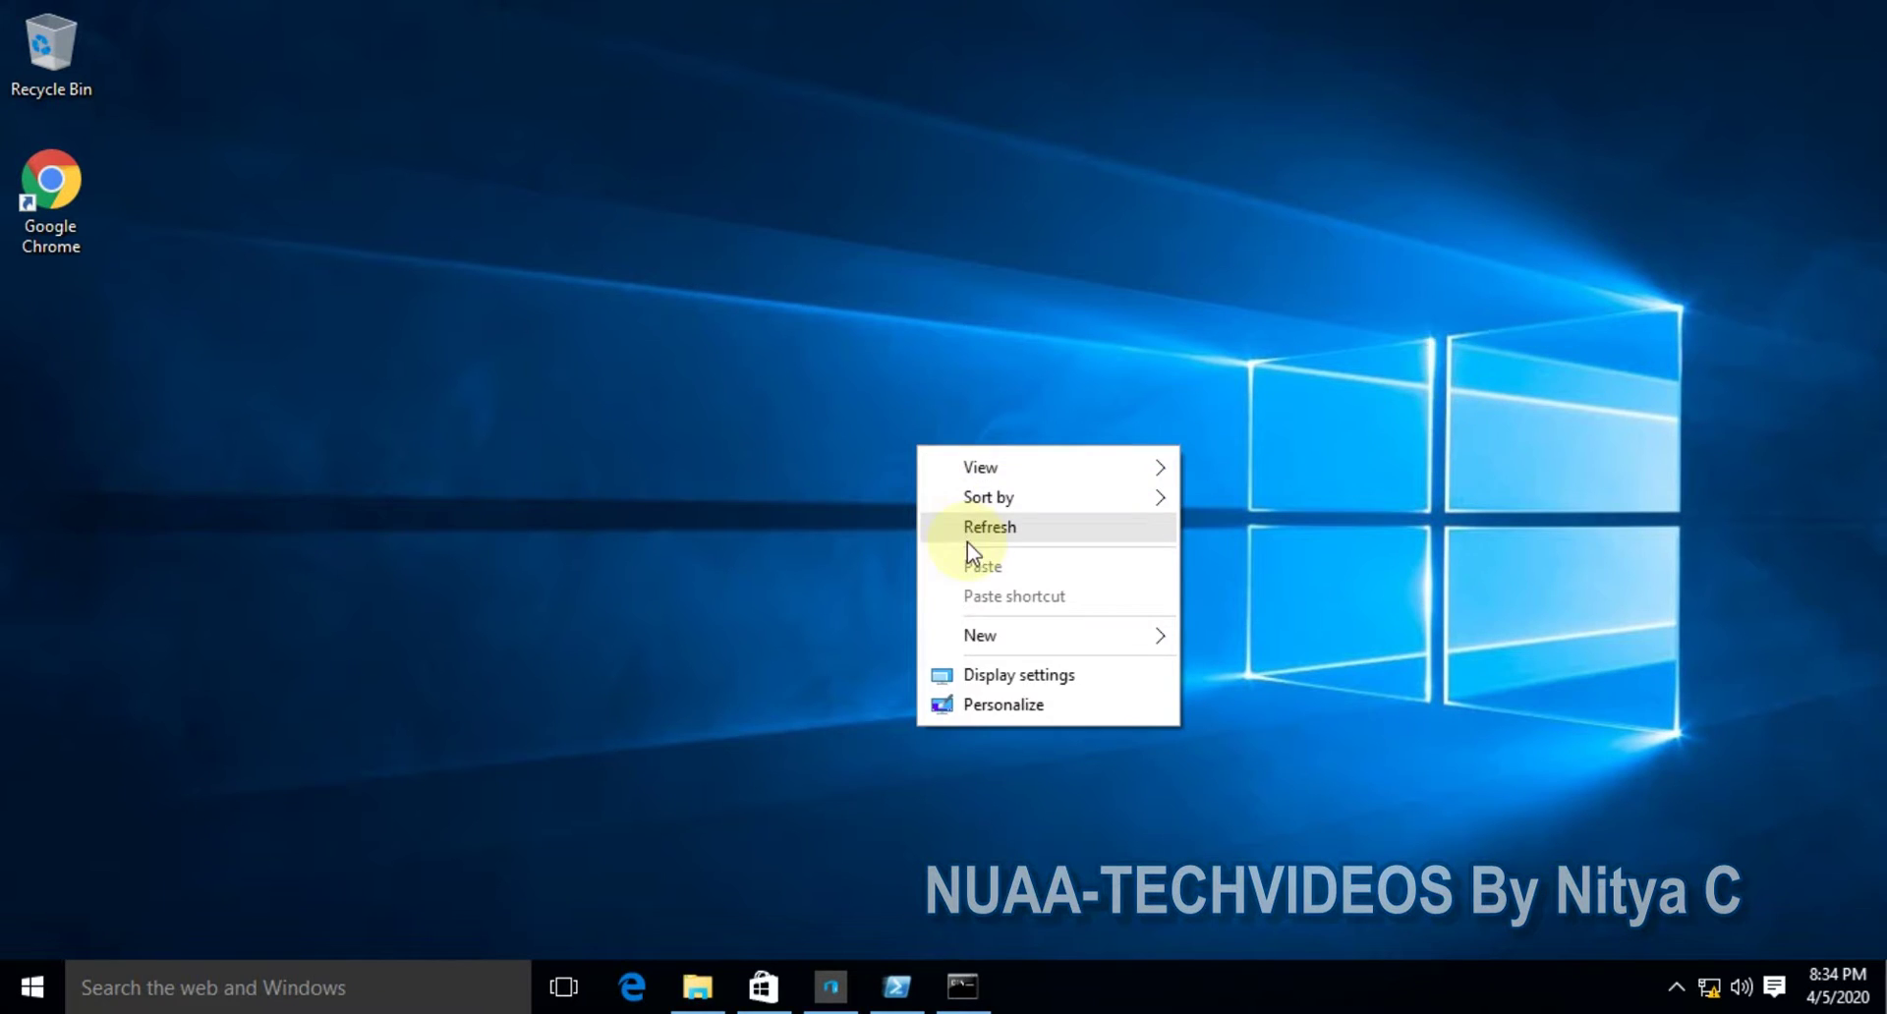
left_click(969, 536)
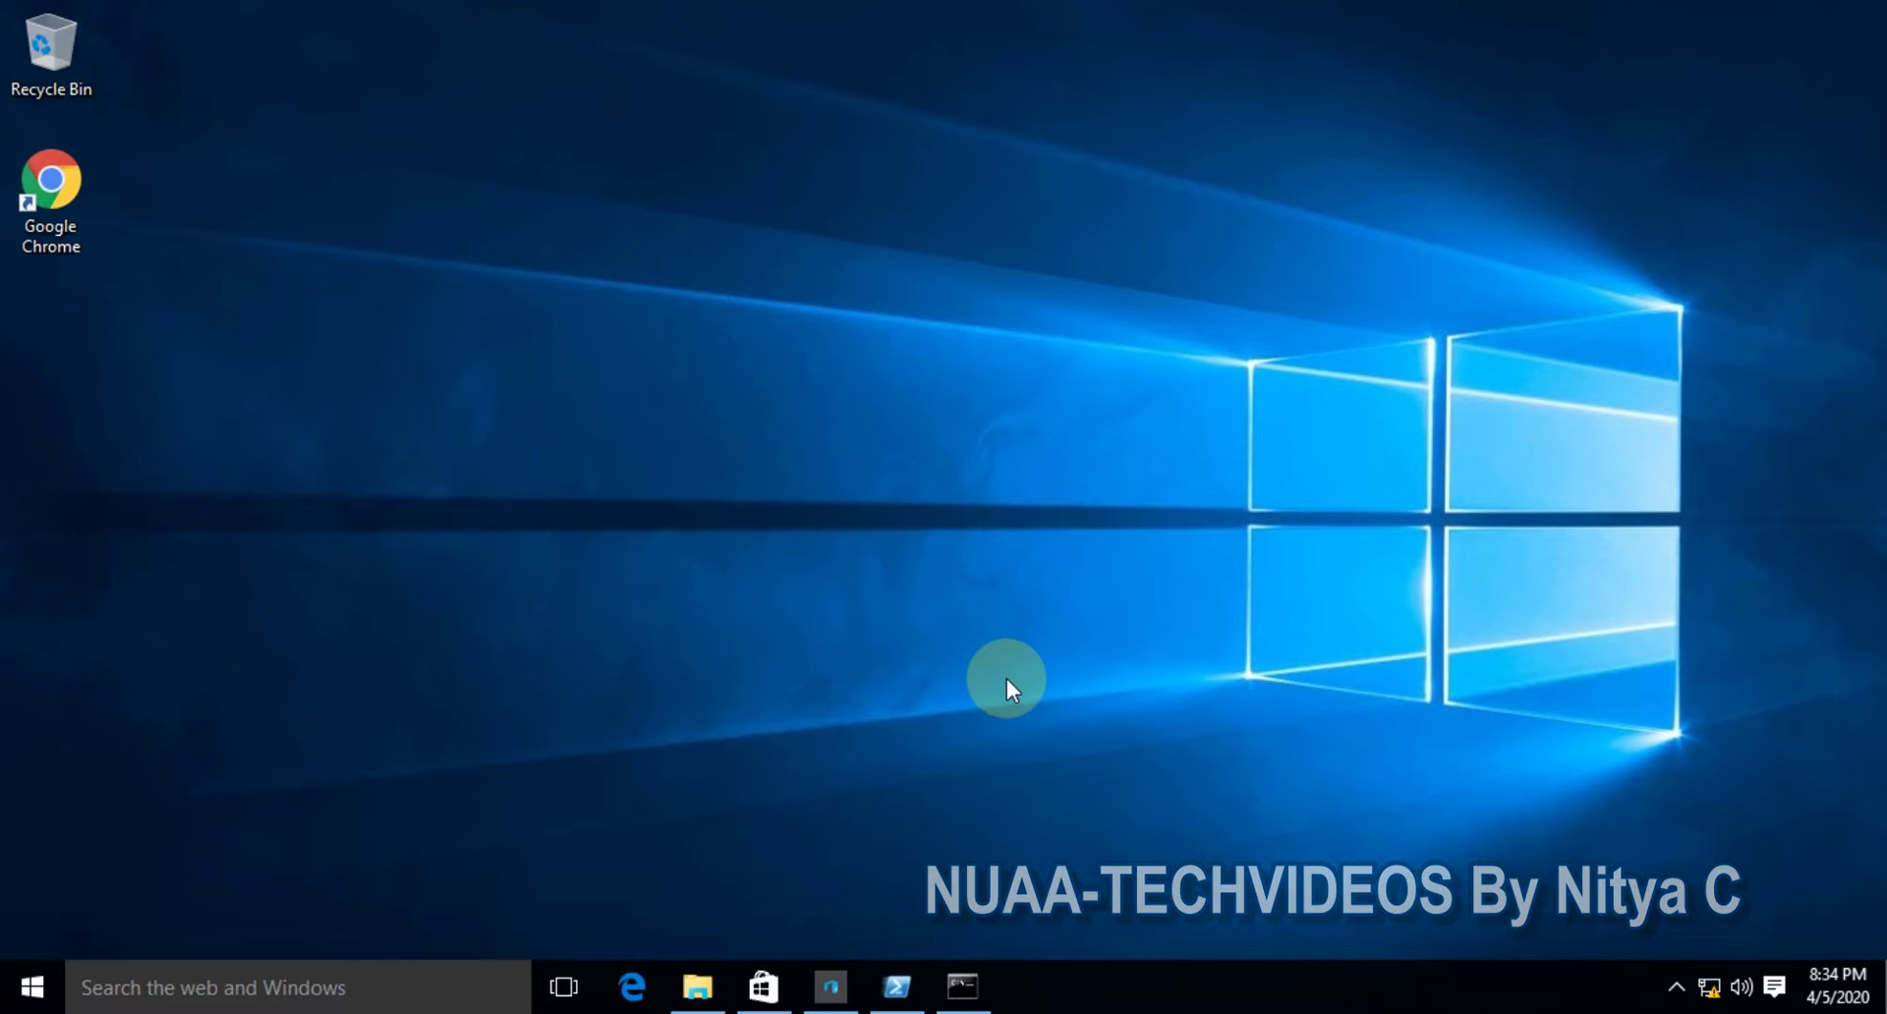
Switch to Windows PowerShell (x86), clear the console and list the installed app packages with Get-AppxPackage.
left_click(897, 988)
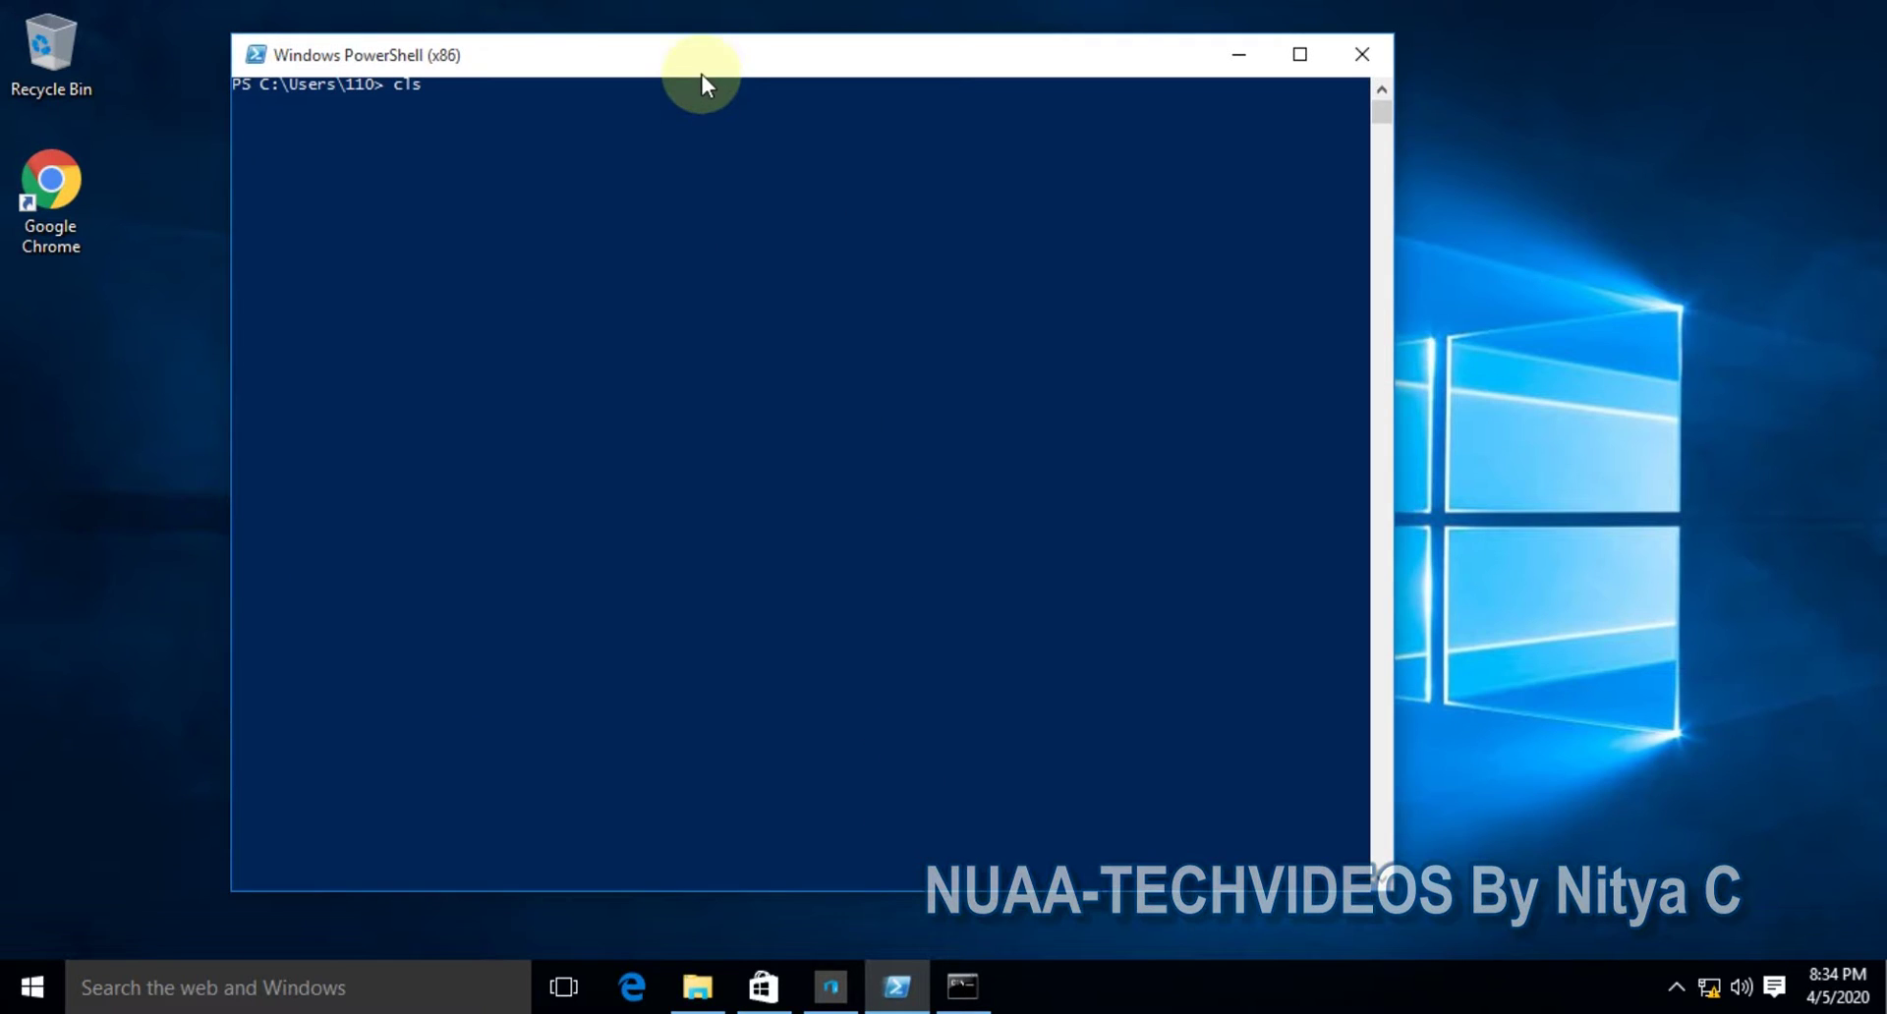
left_click_drag(702, 74, 771, 190)
left_click(658, 259)
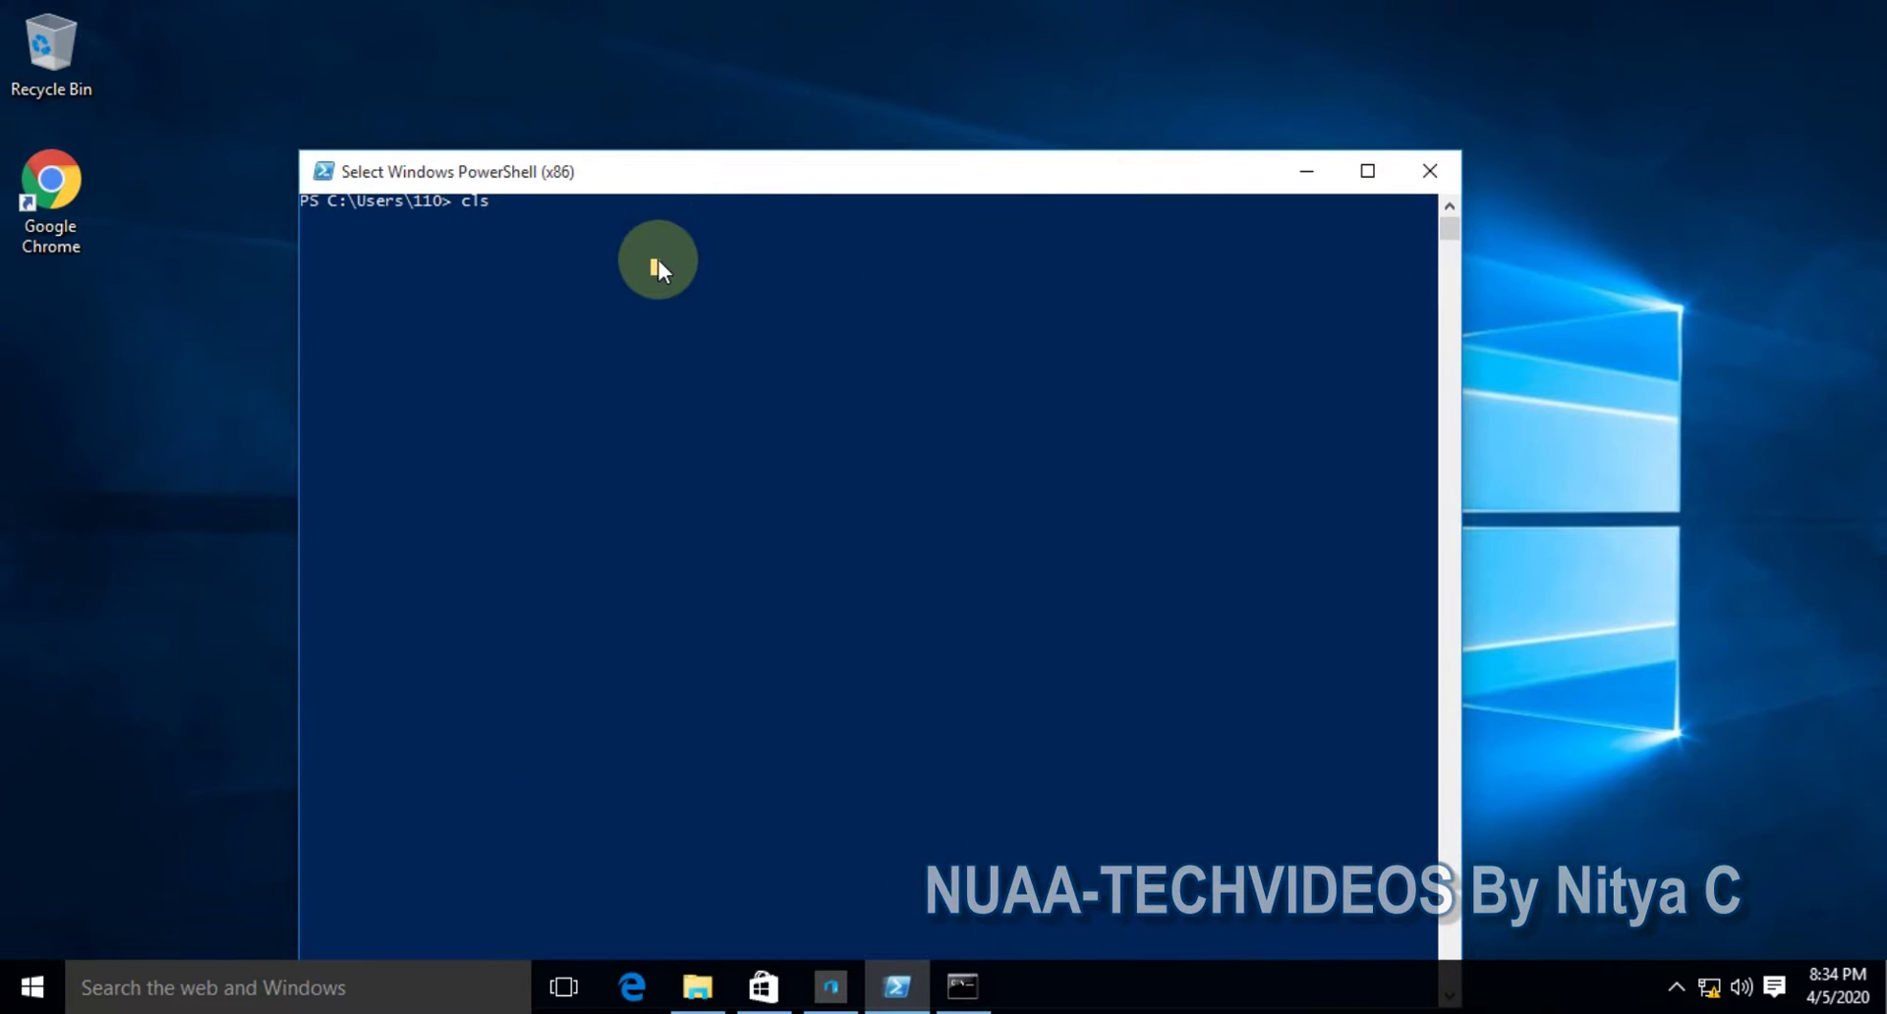
key("Return")
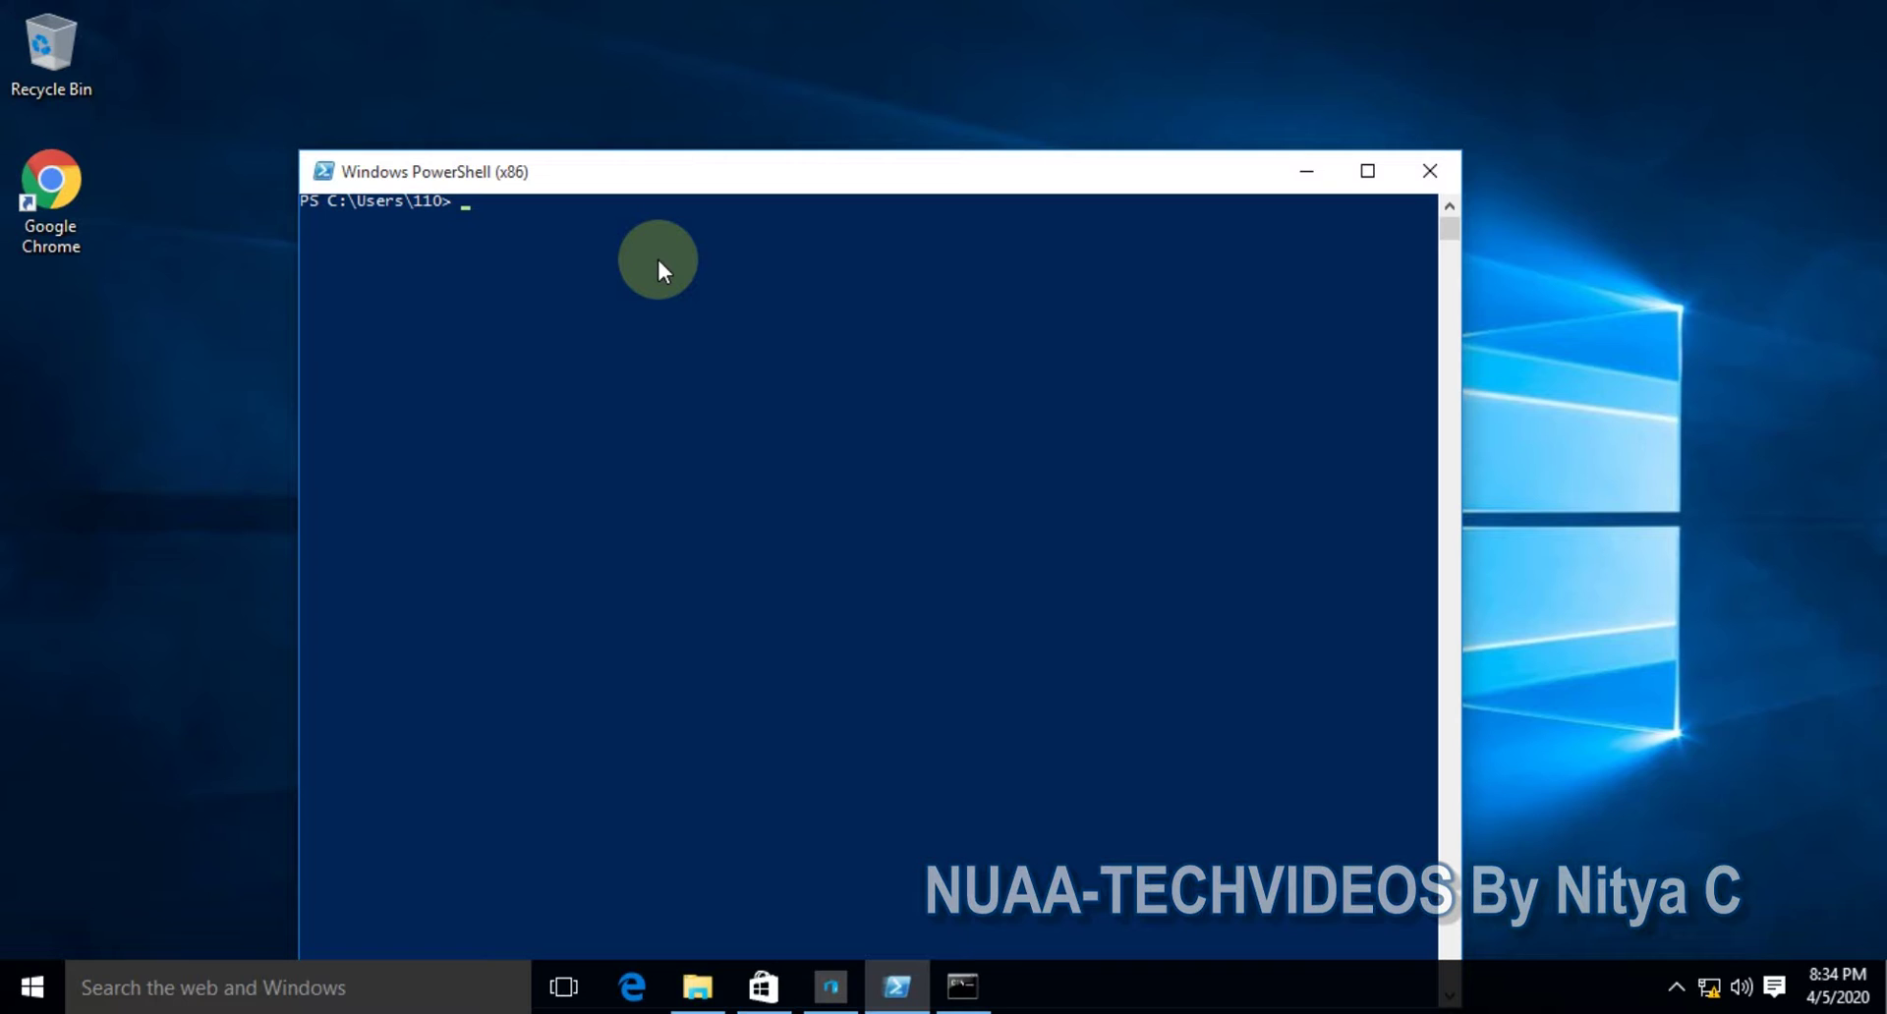
type("Get-AppxPackage")
key("Return")
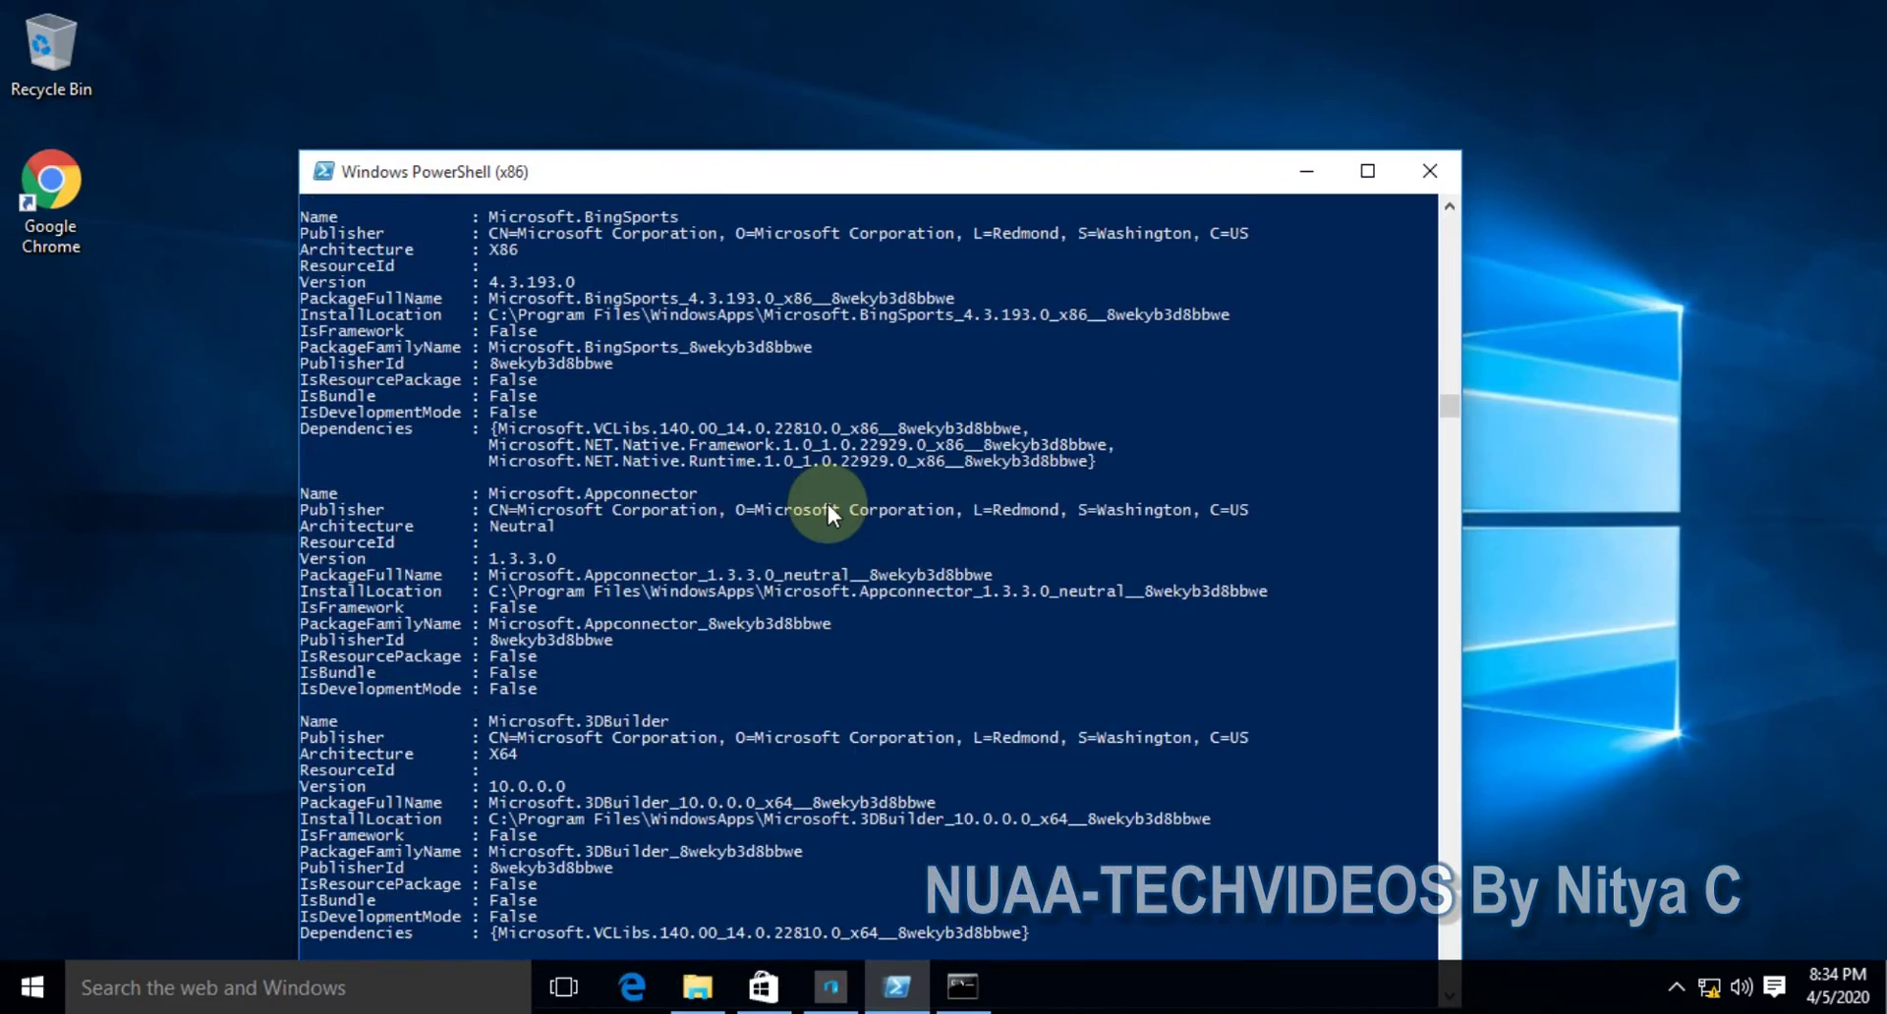
Examine the listed app packages, checking their names, versions and install locations.
scroll(828, 503, "up", 1)
scroll(827, 499, "up", 12)
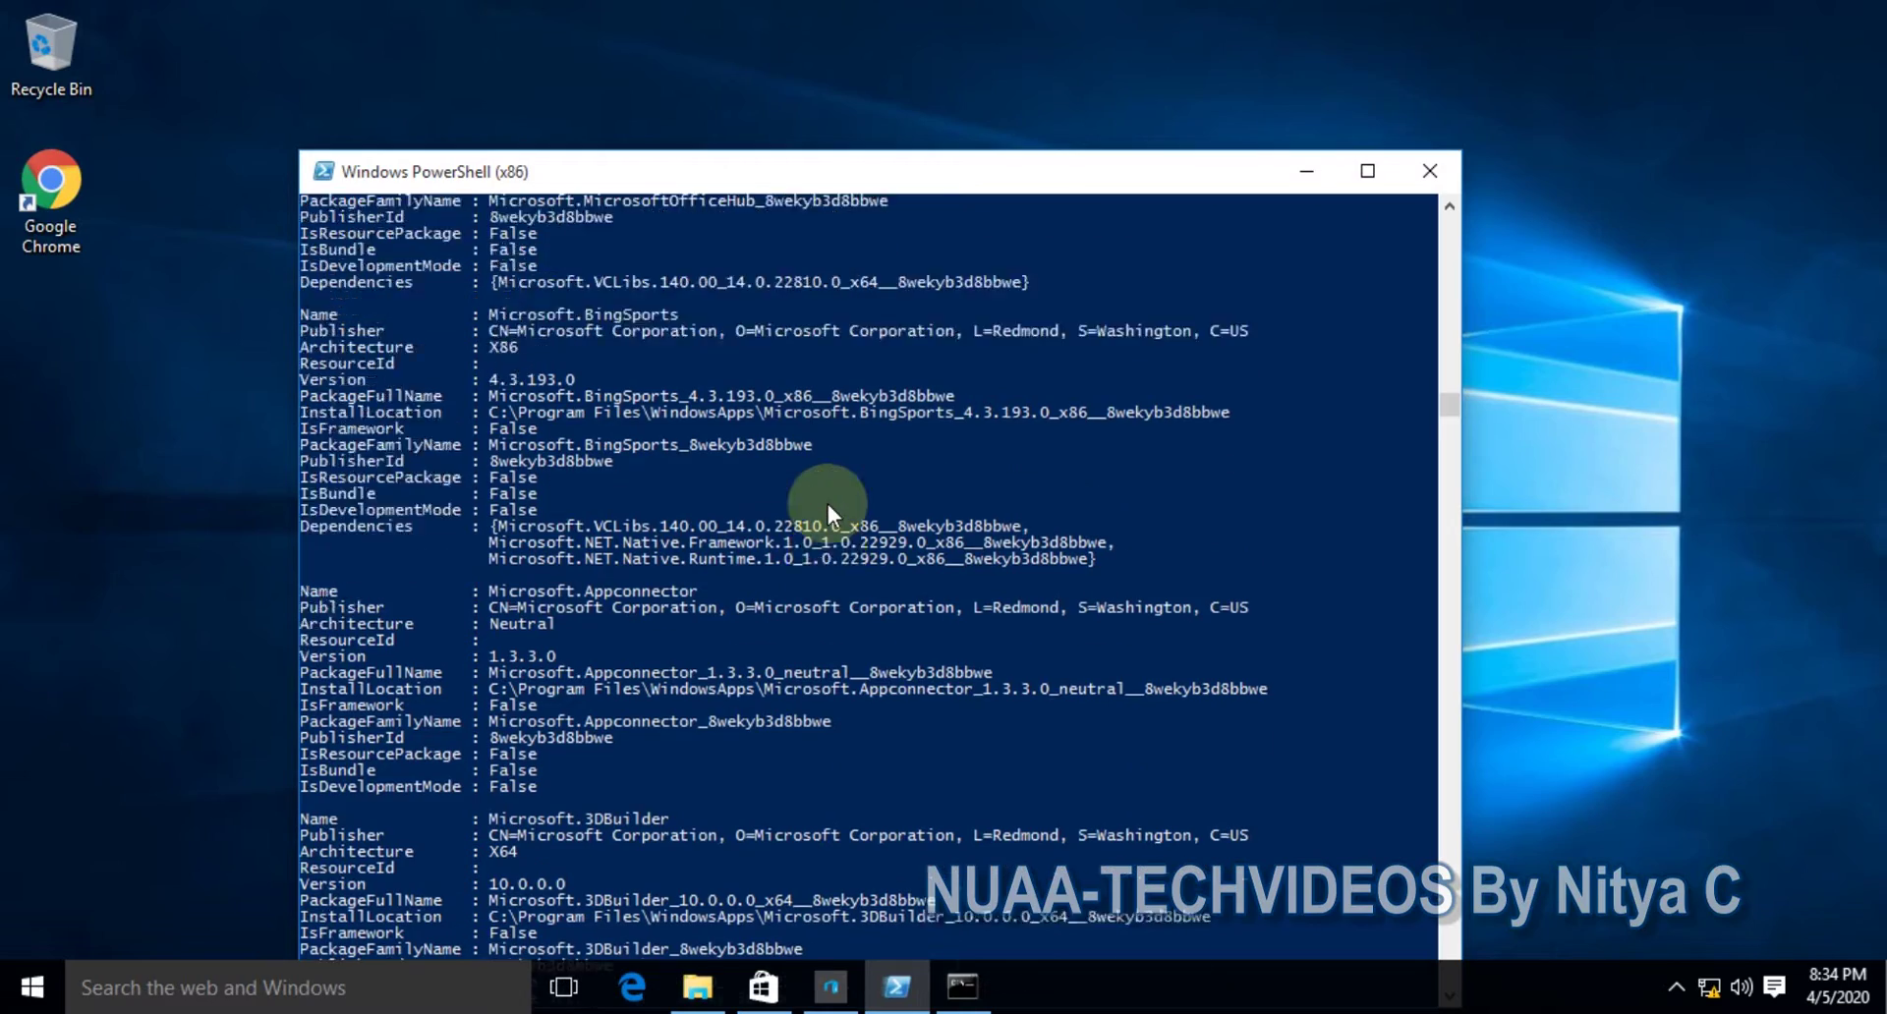
scroll(828, 499, "up", 20)
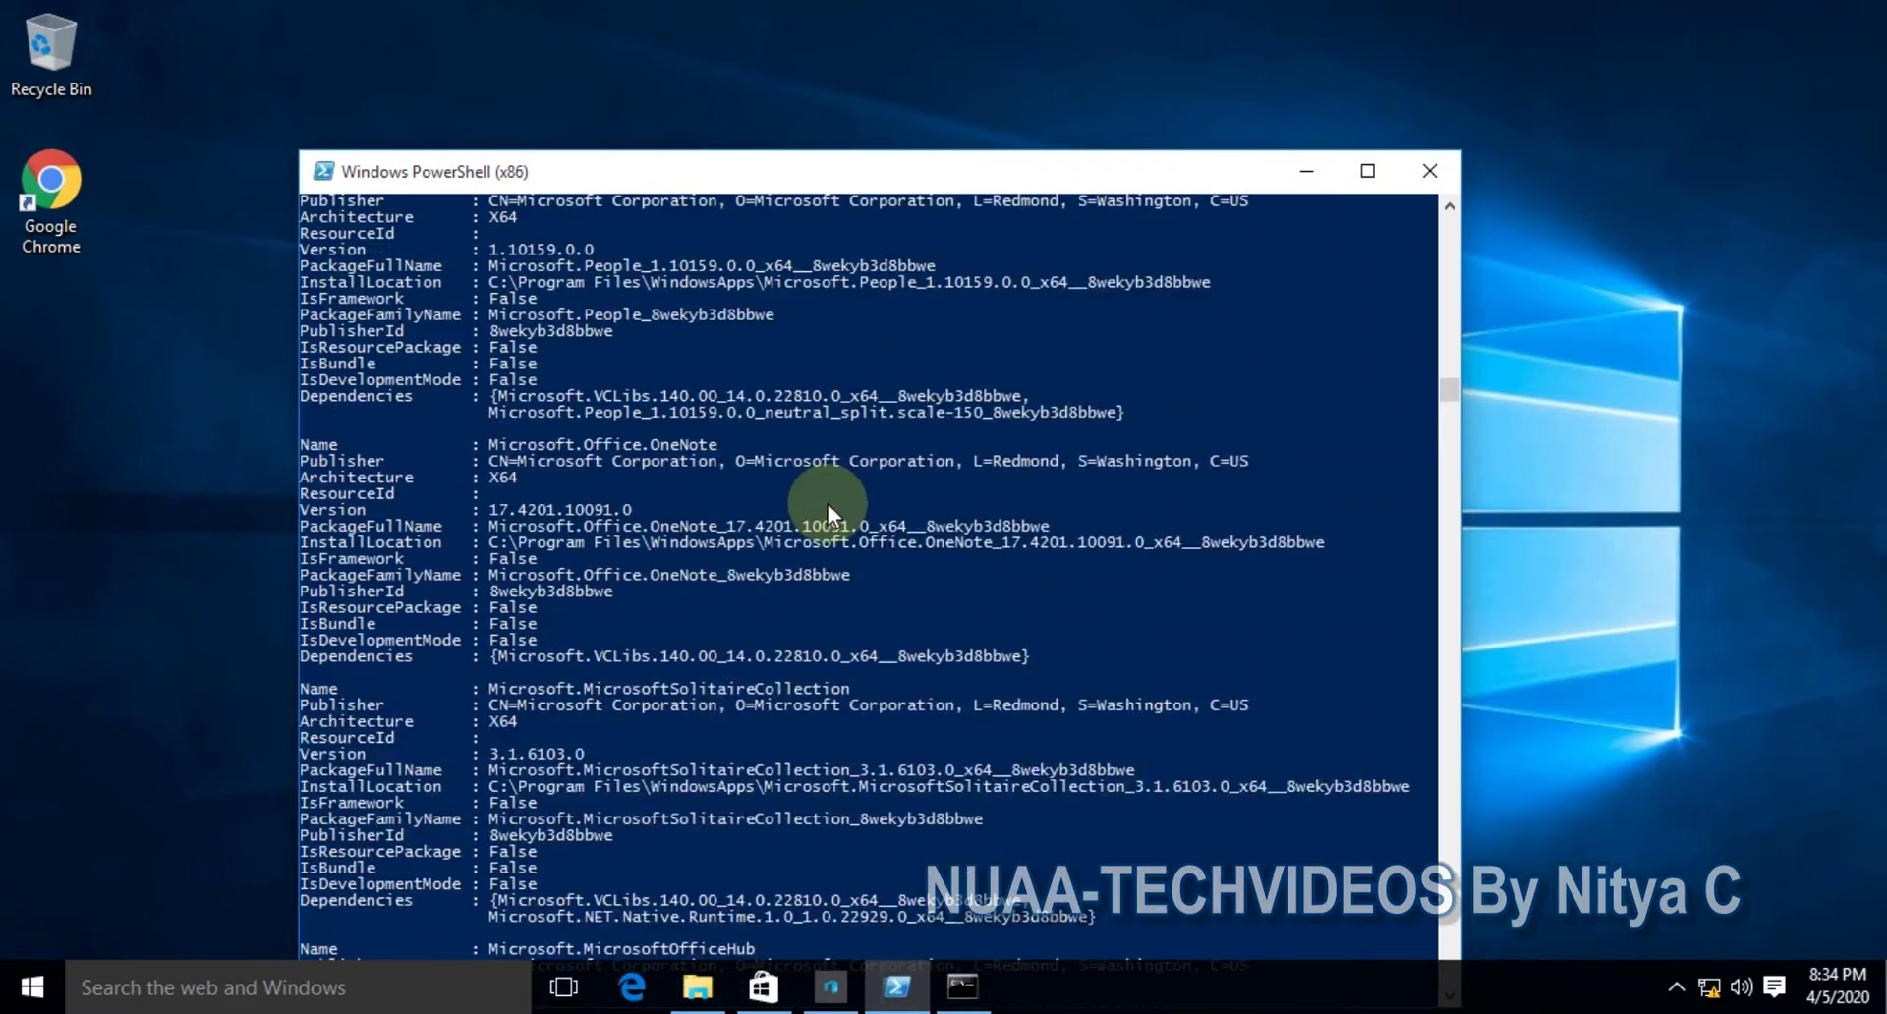
scroll(827, 499, "up", 15)
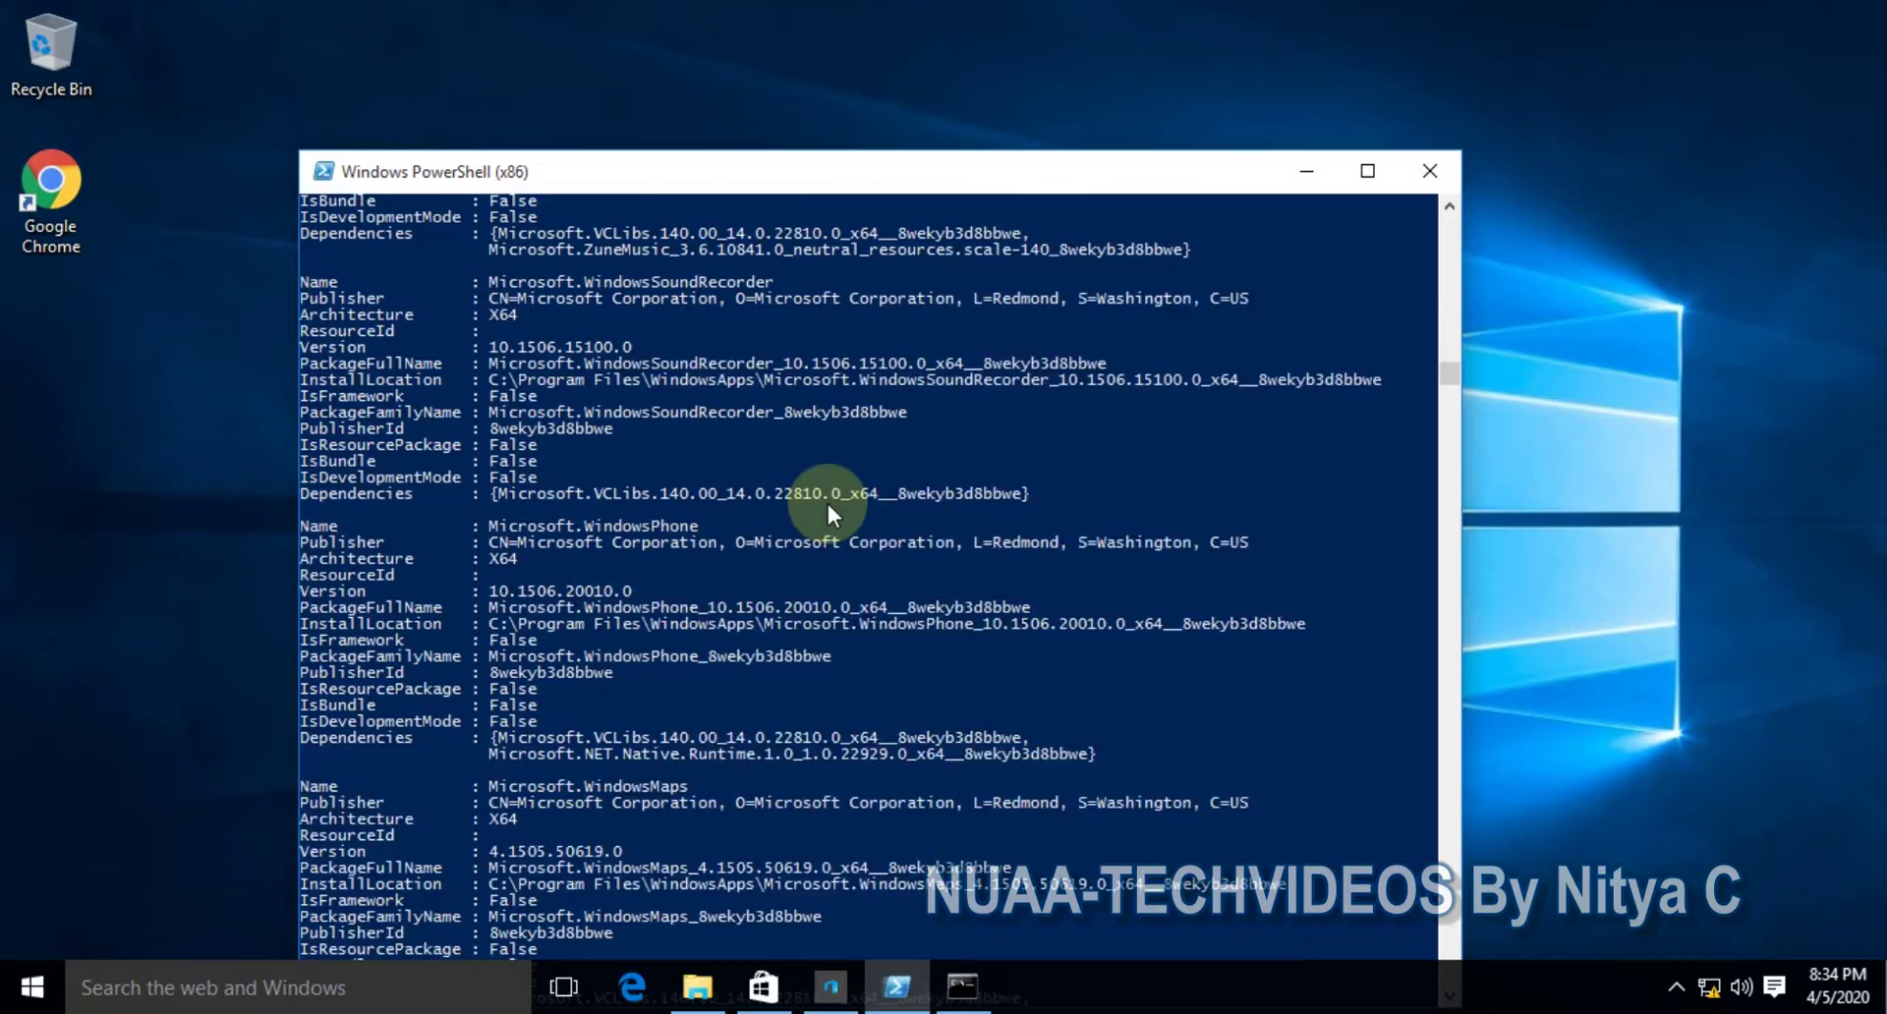
scroll(828, 504, "up", 20)
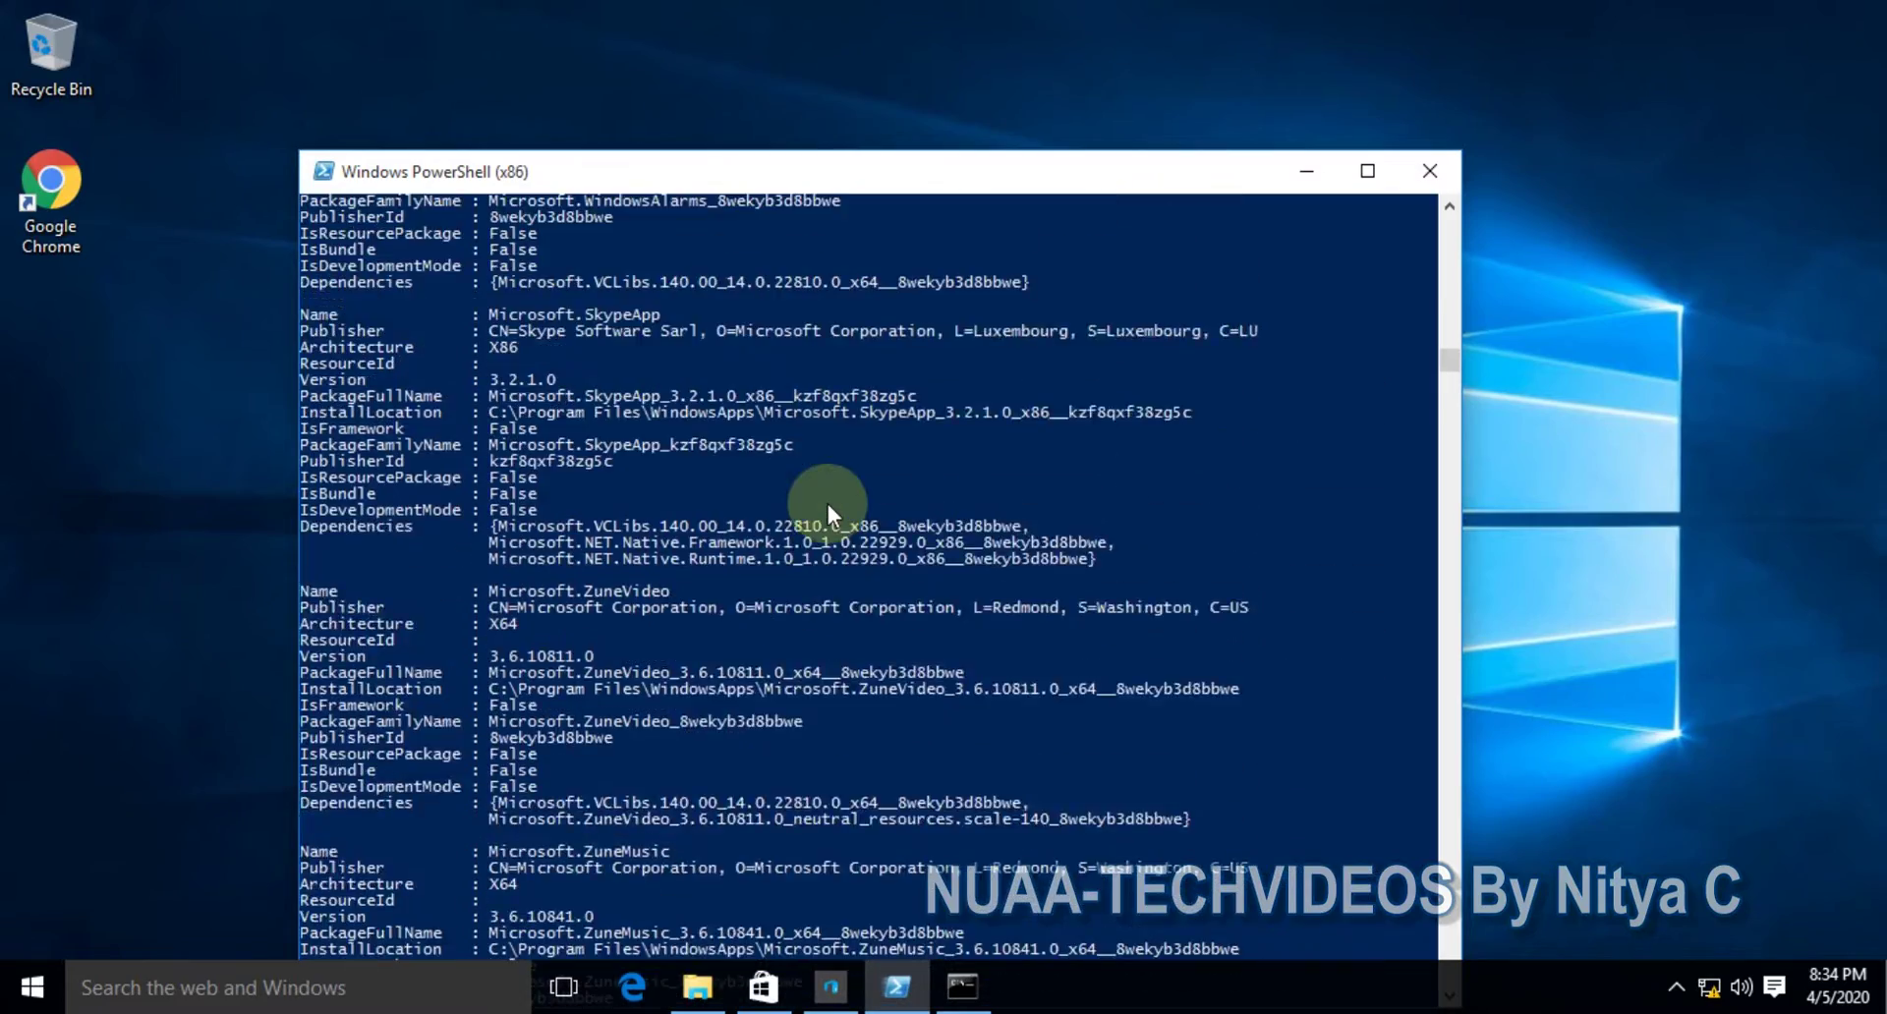
scroll(828, 499, "up", 20)
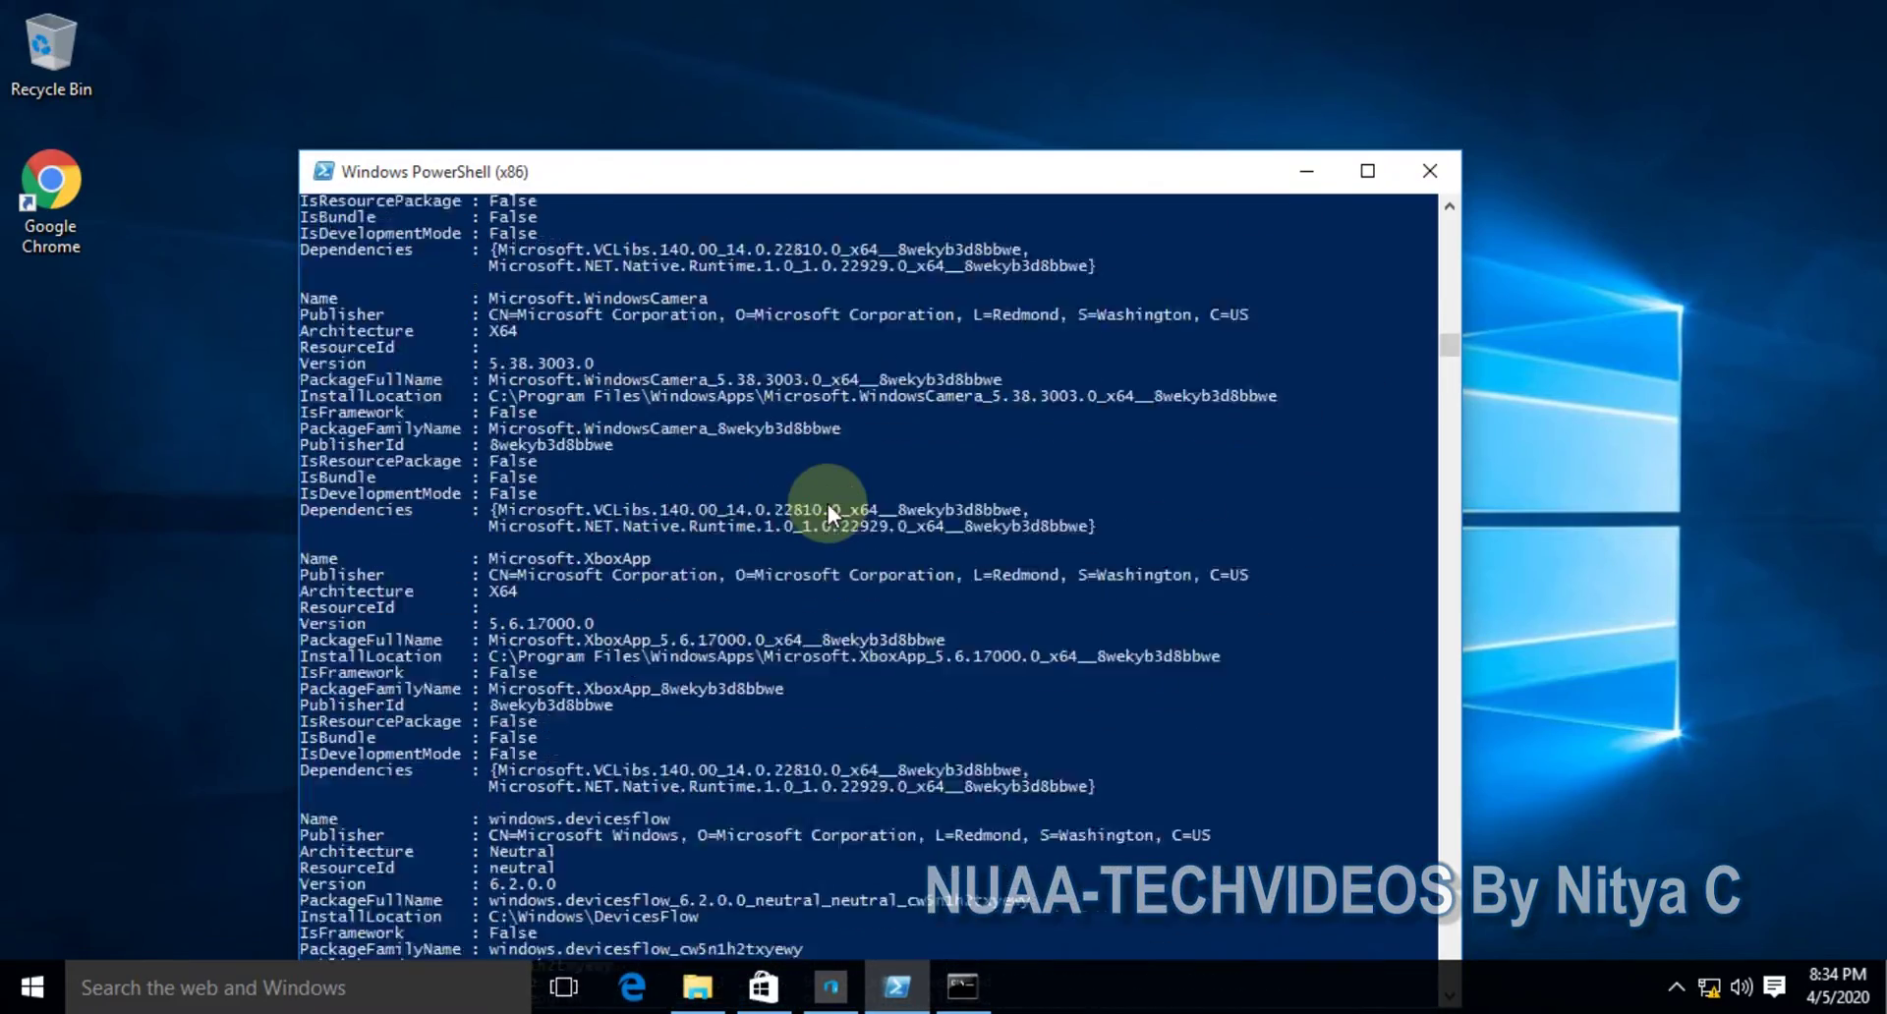
scroll(828, 499, "up", 20)
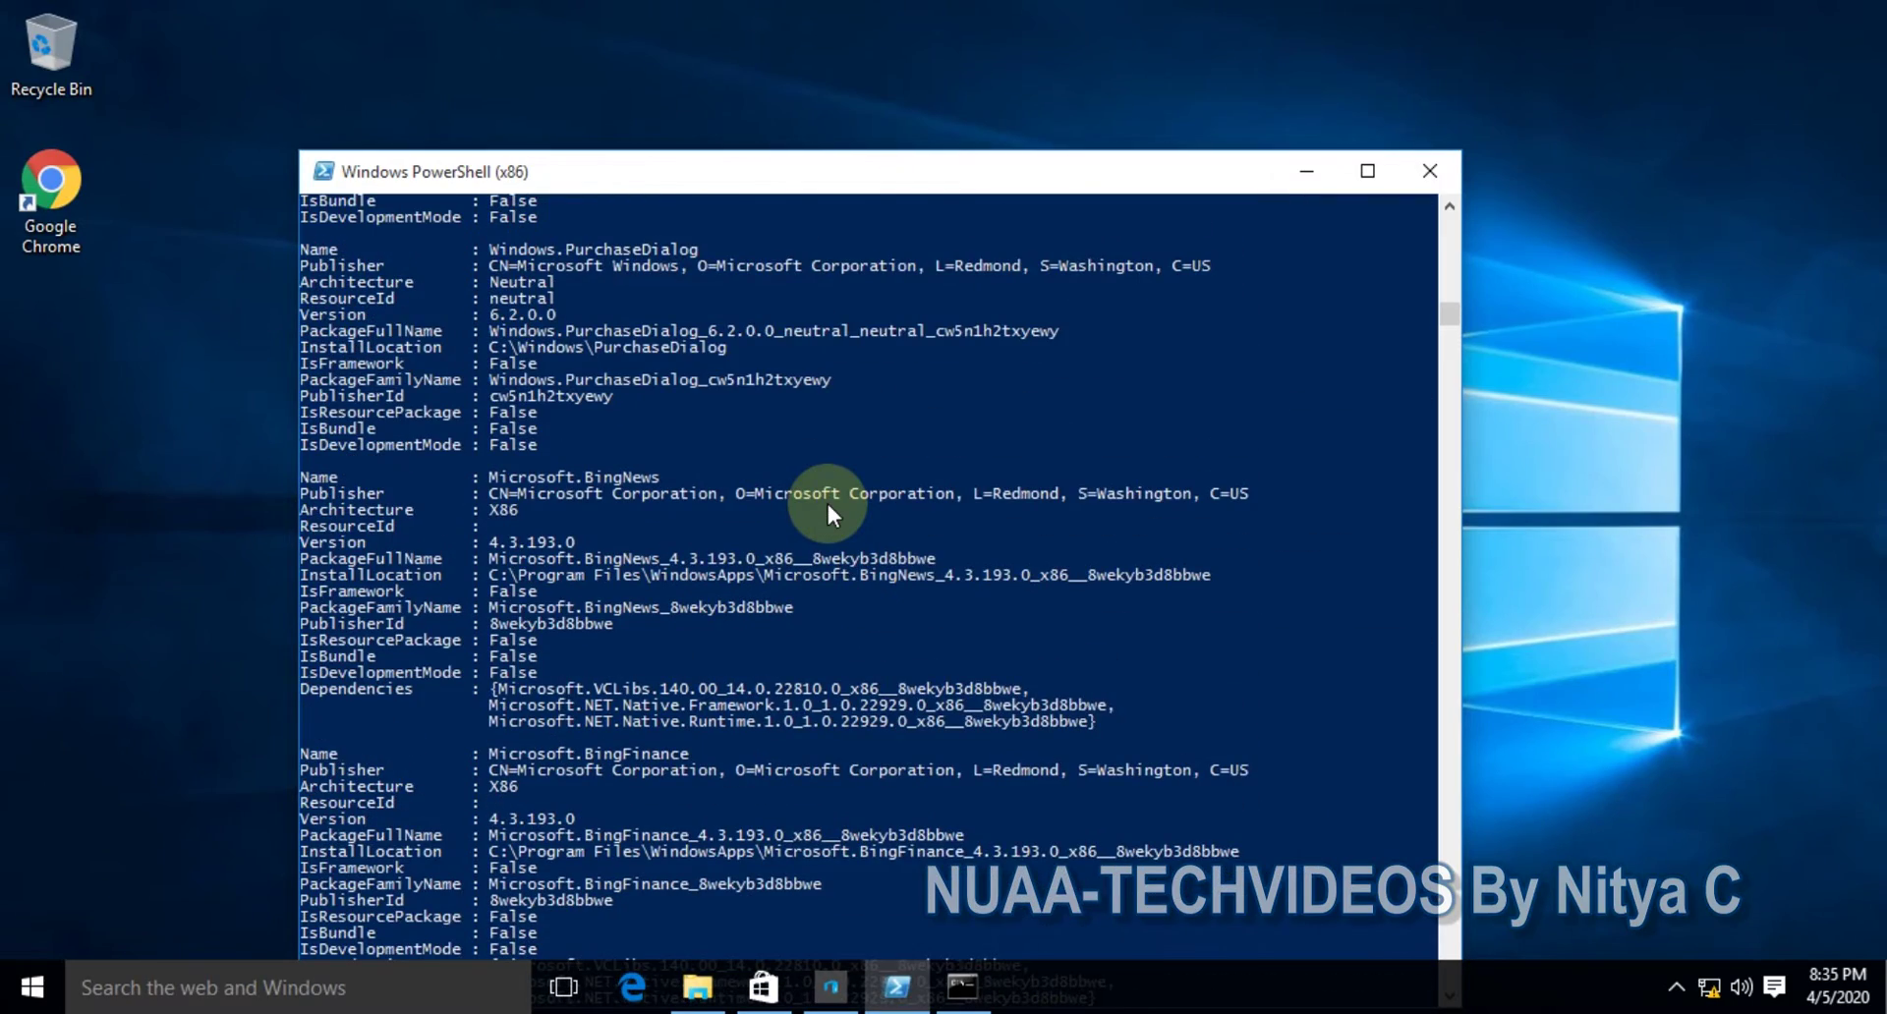
scroll(828, 500, "down", 7)
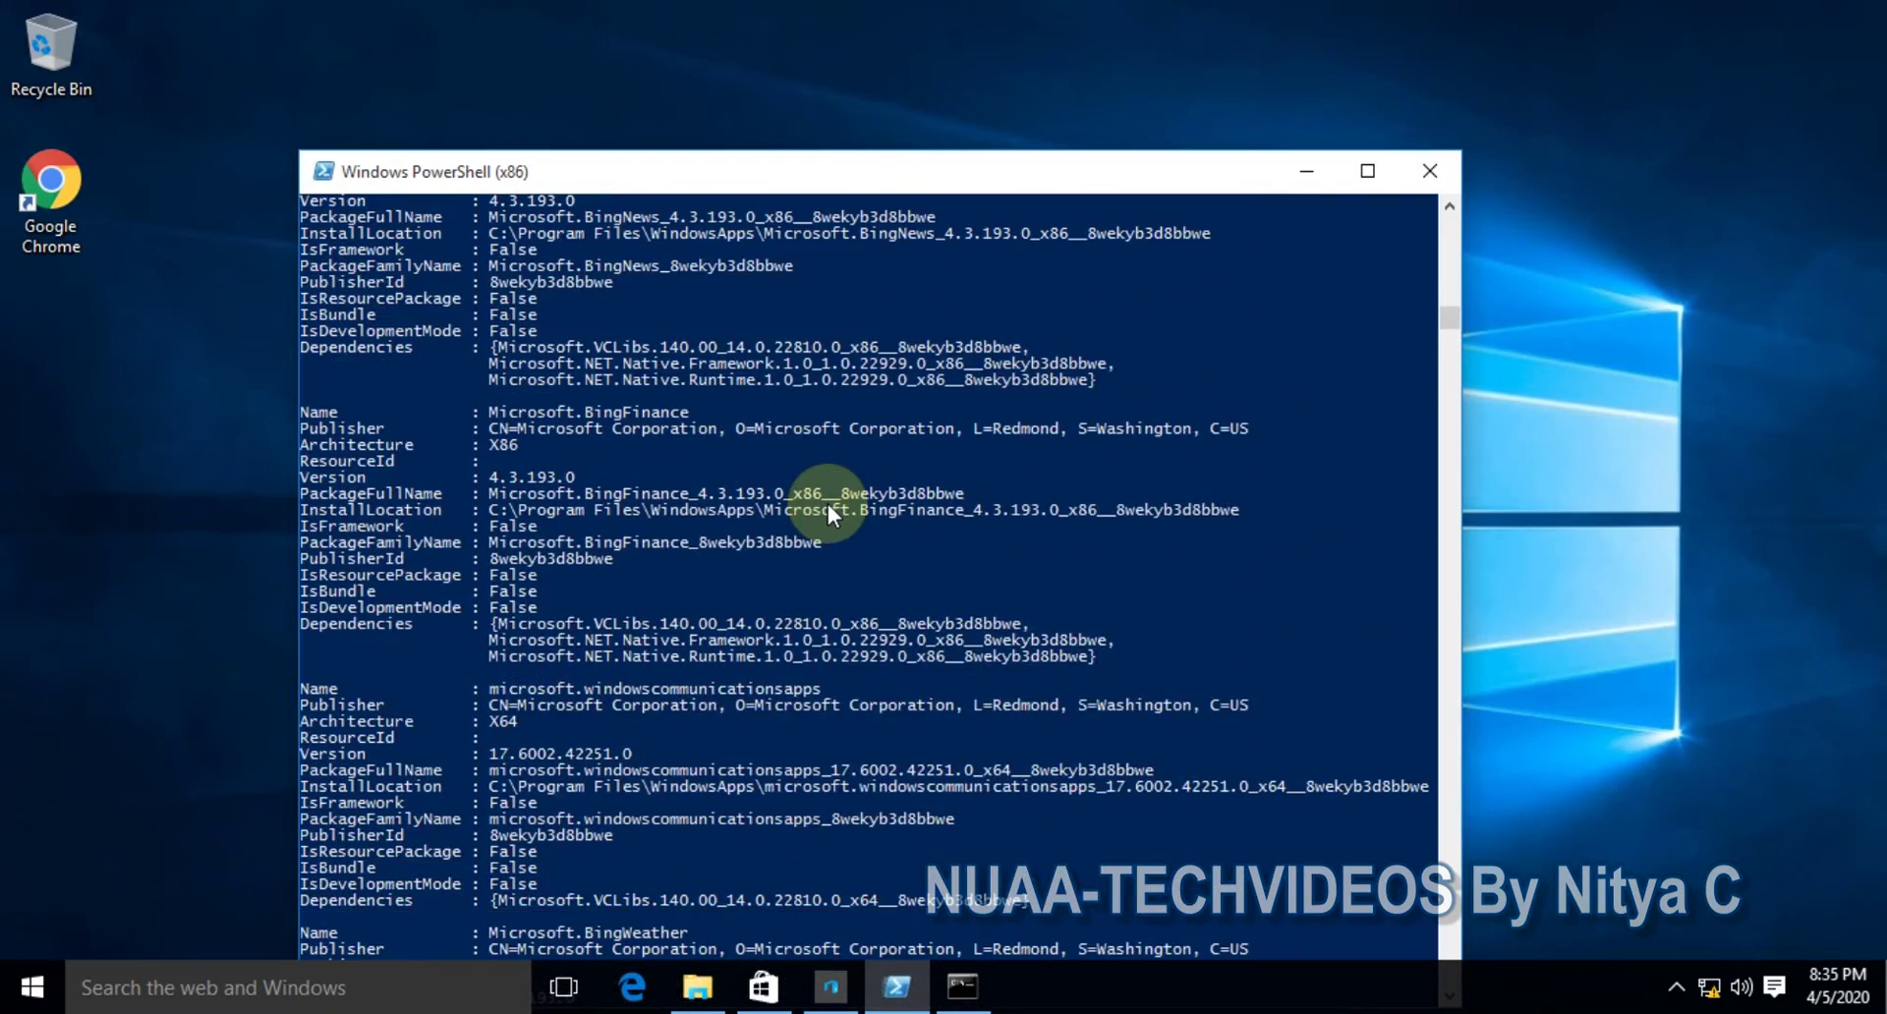
scroll(828, 503, "down", 5)
scroll(827, 501, "down", 19)
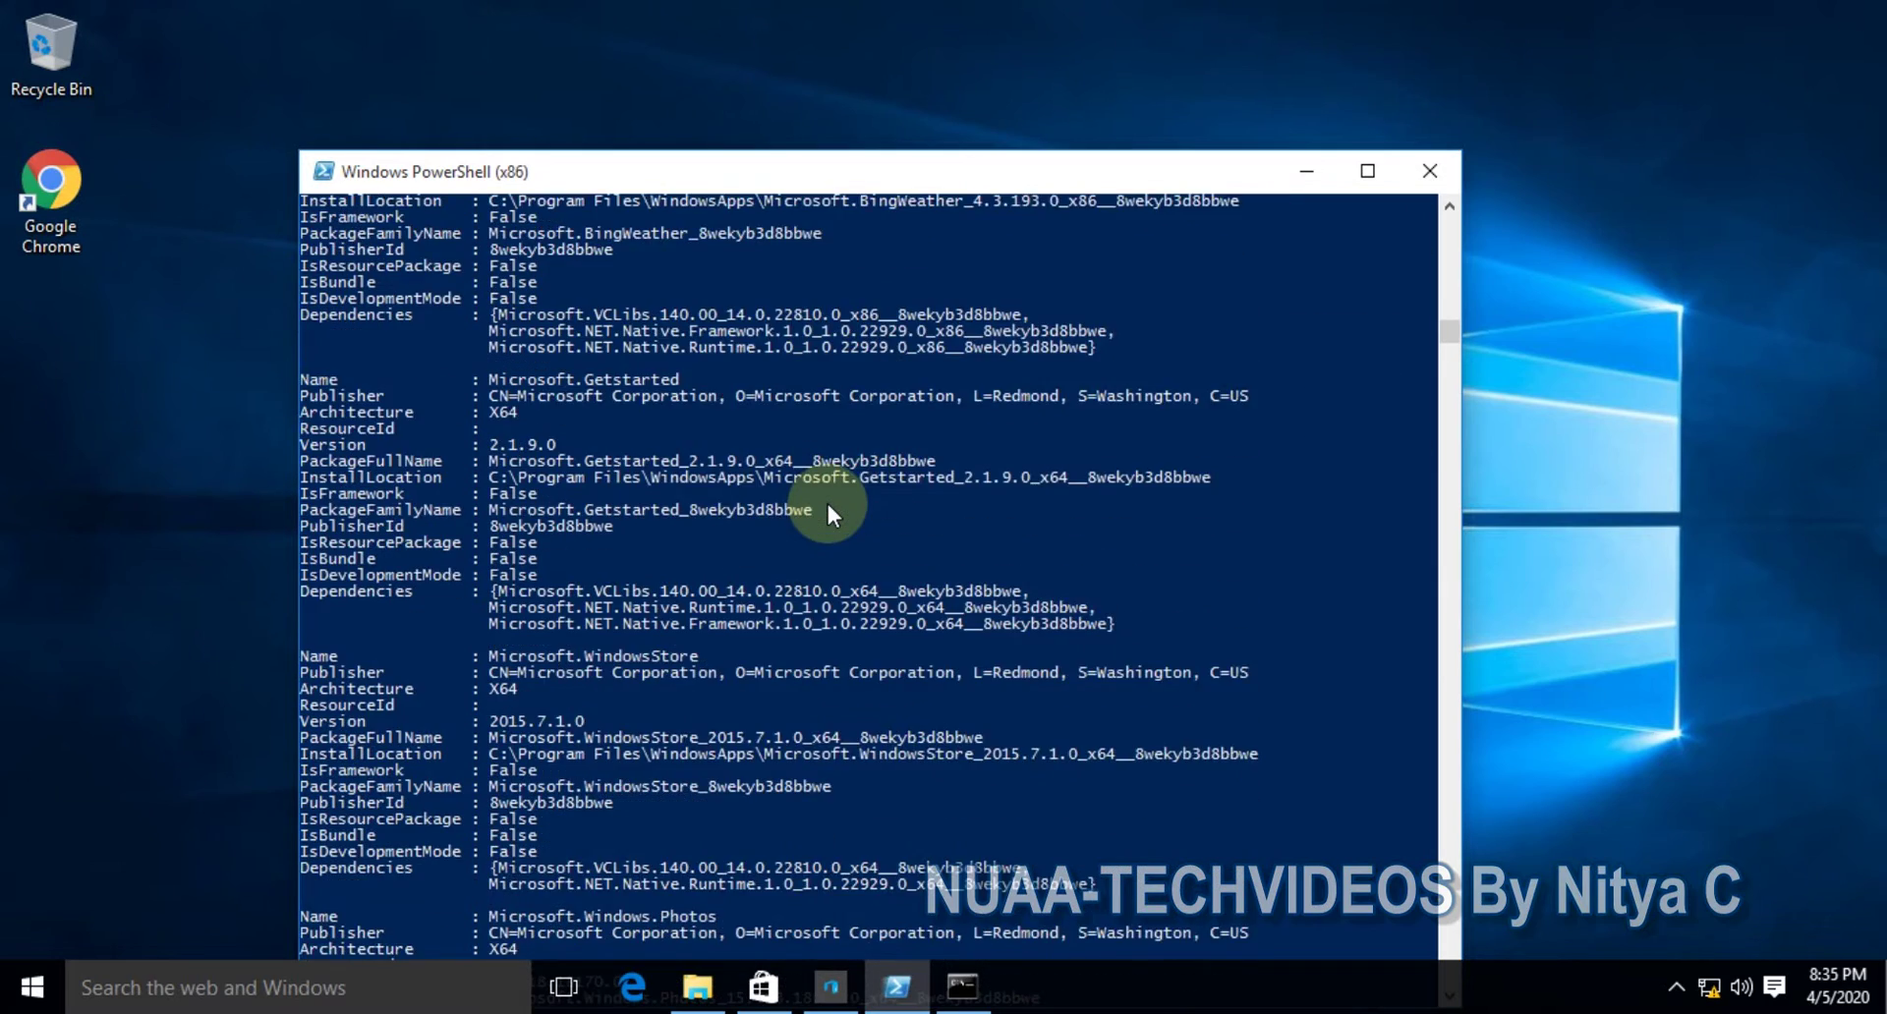
scroll(827, 501, "down", 15)
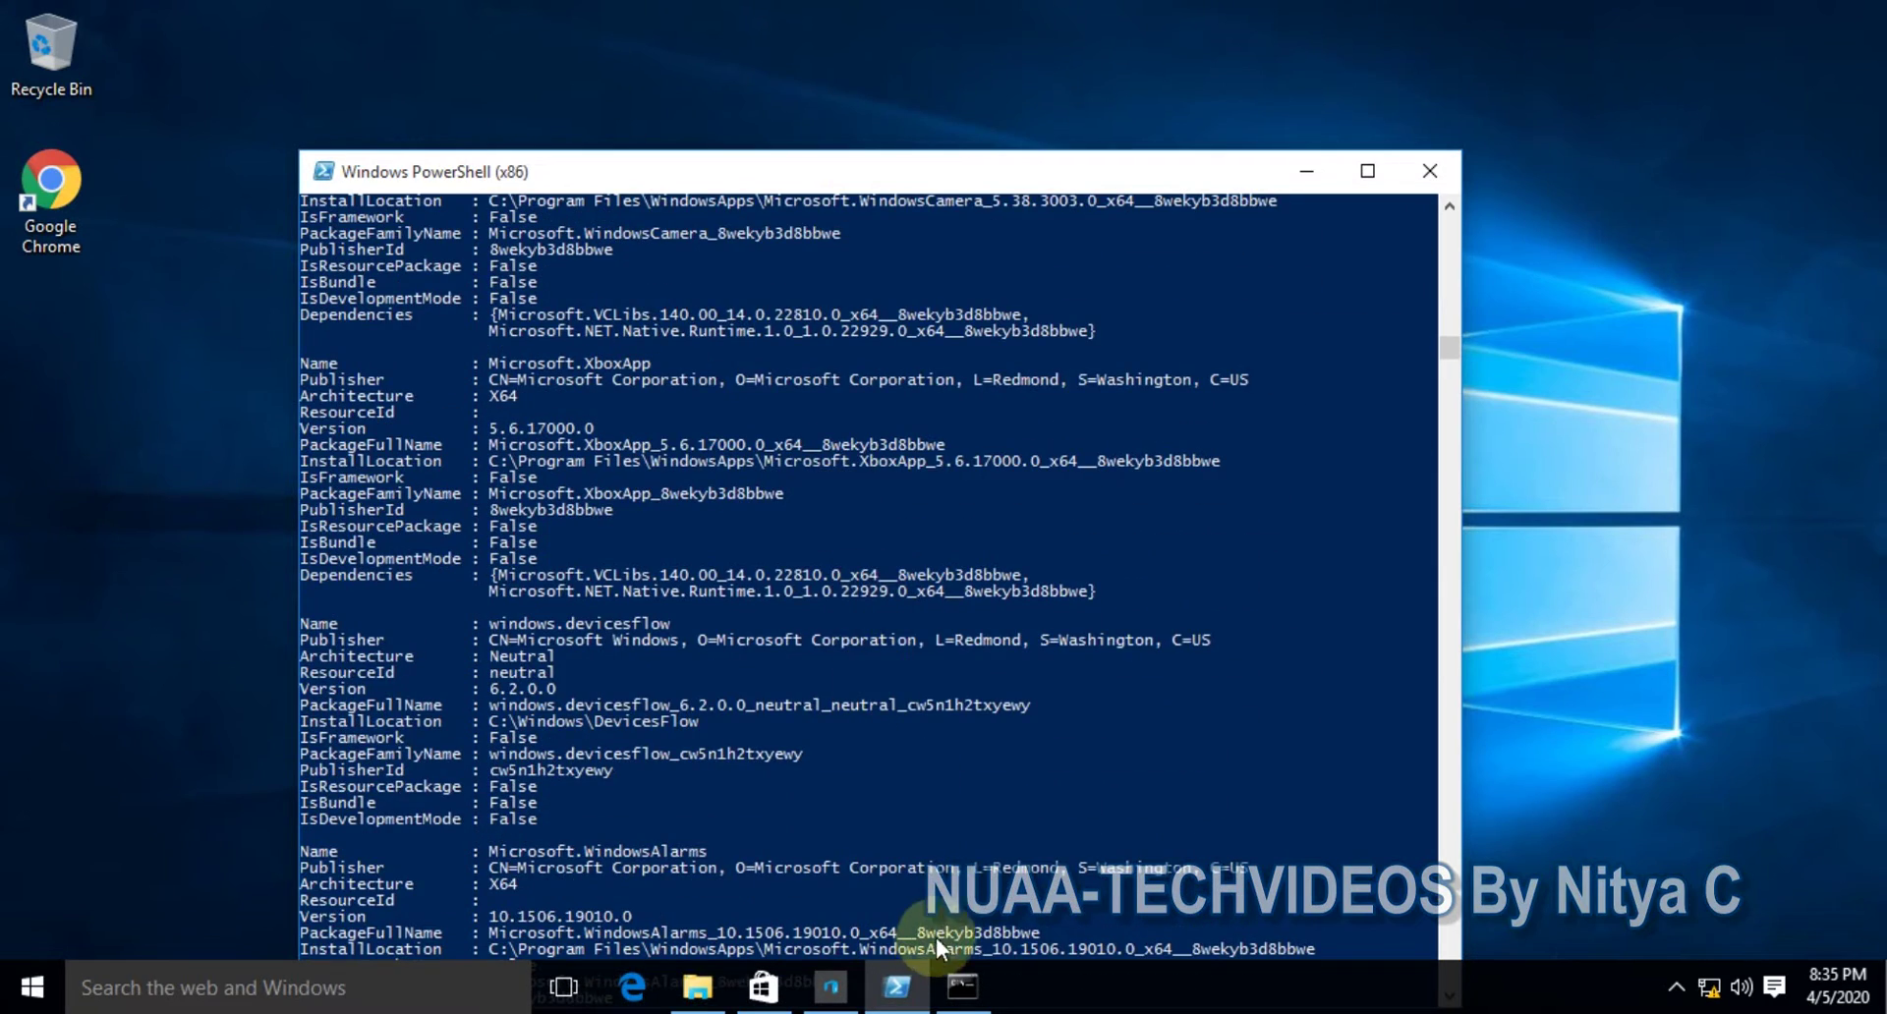
Start a cmd session inside the PowerShell console.
left_click(655, 494)
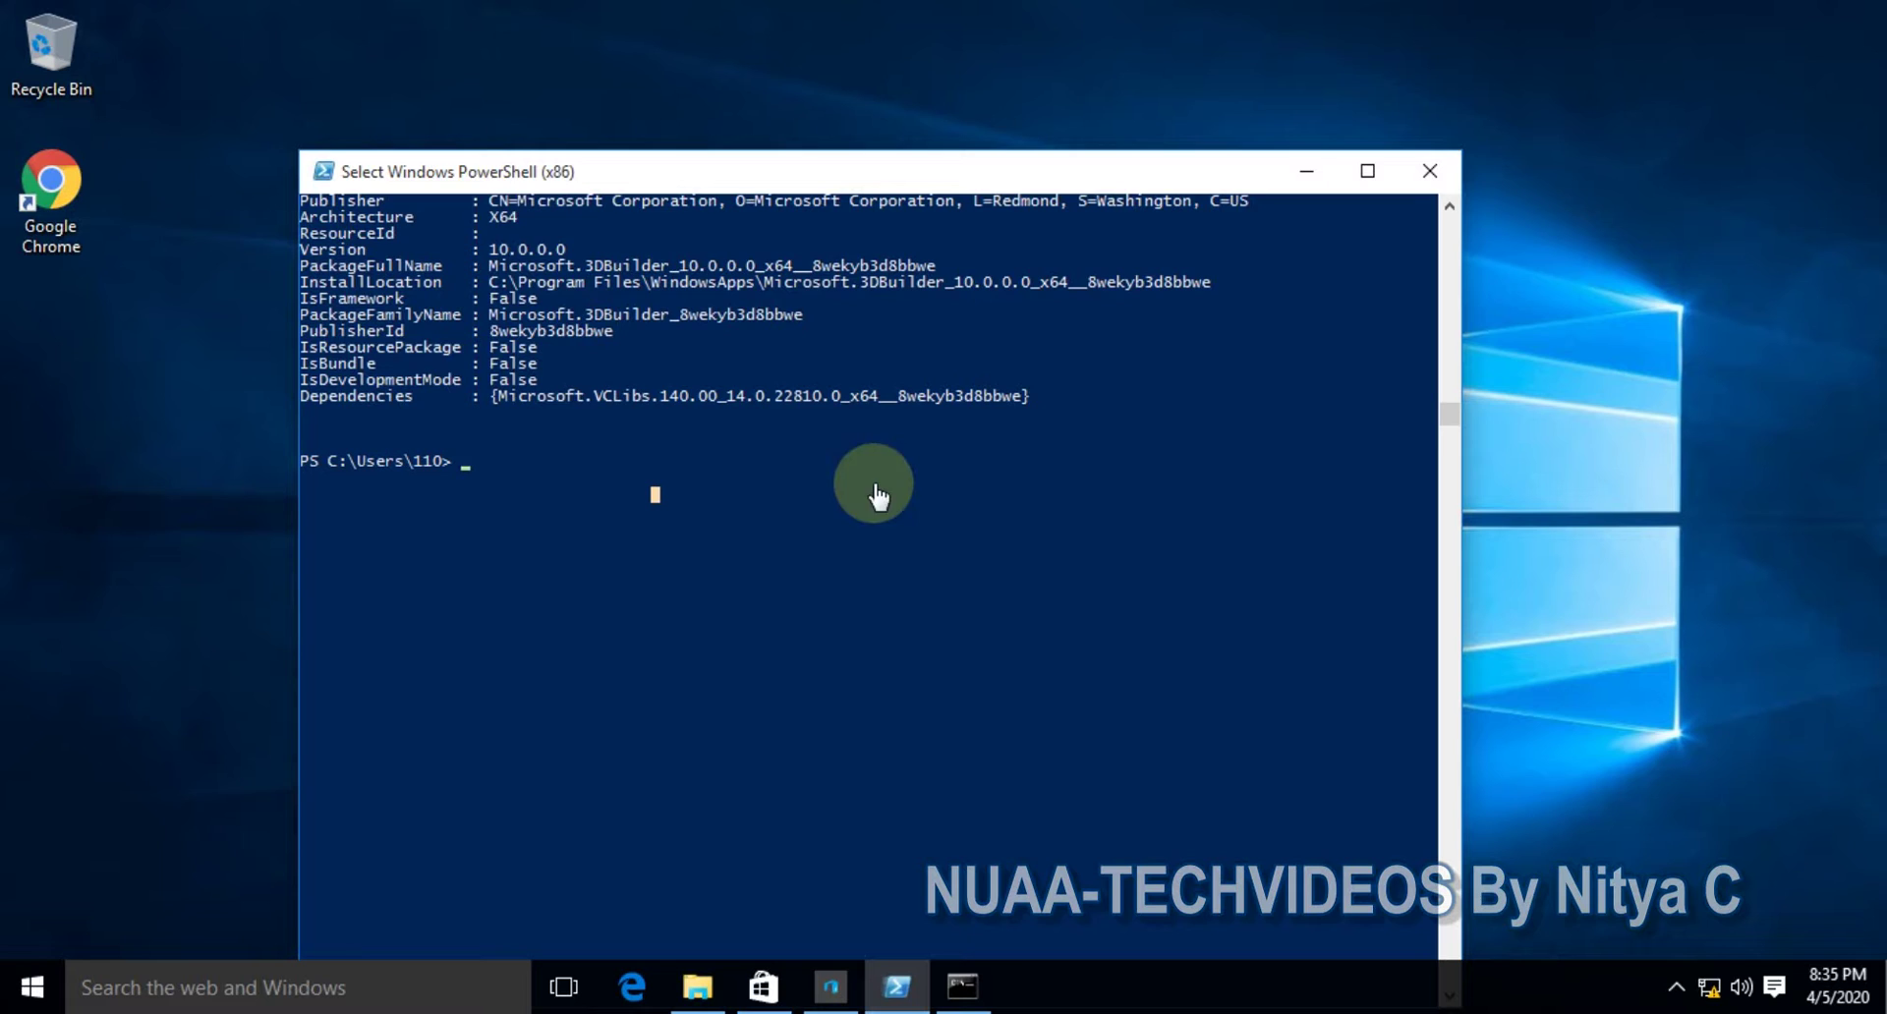
type("cm")
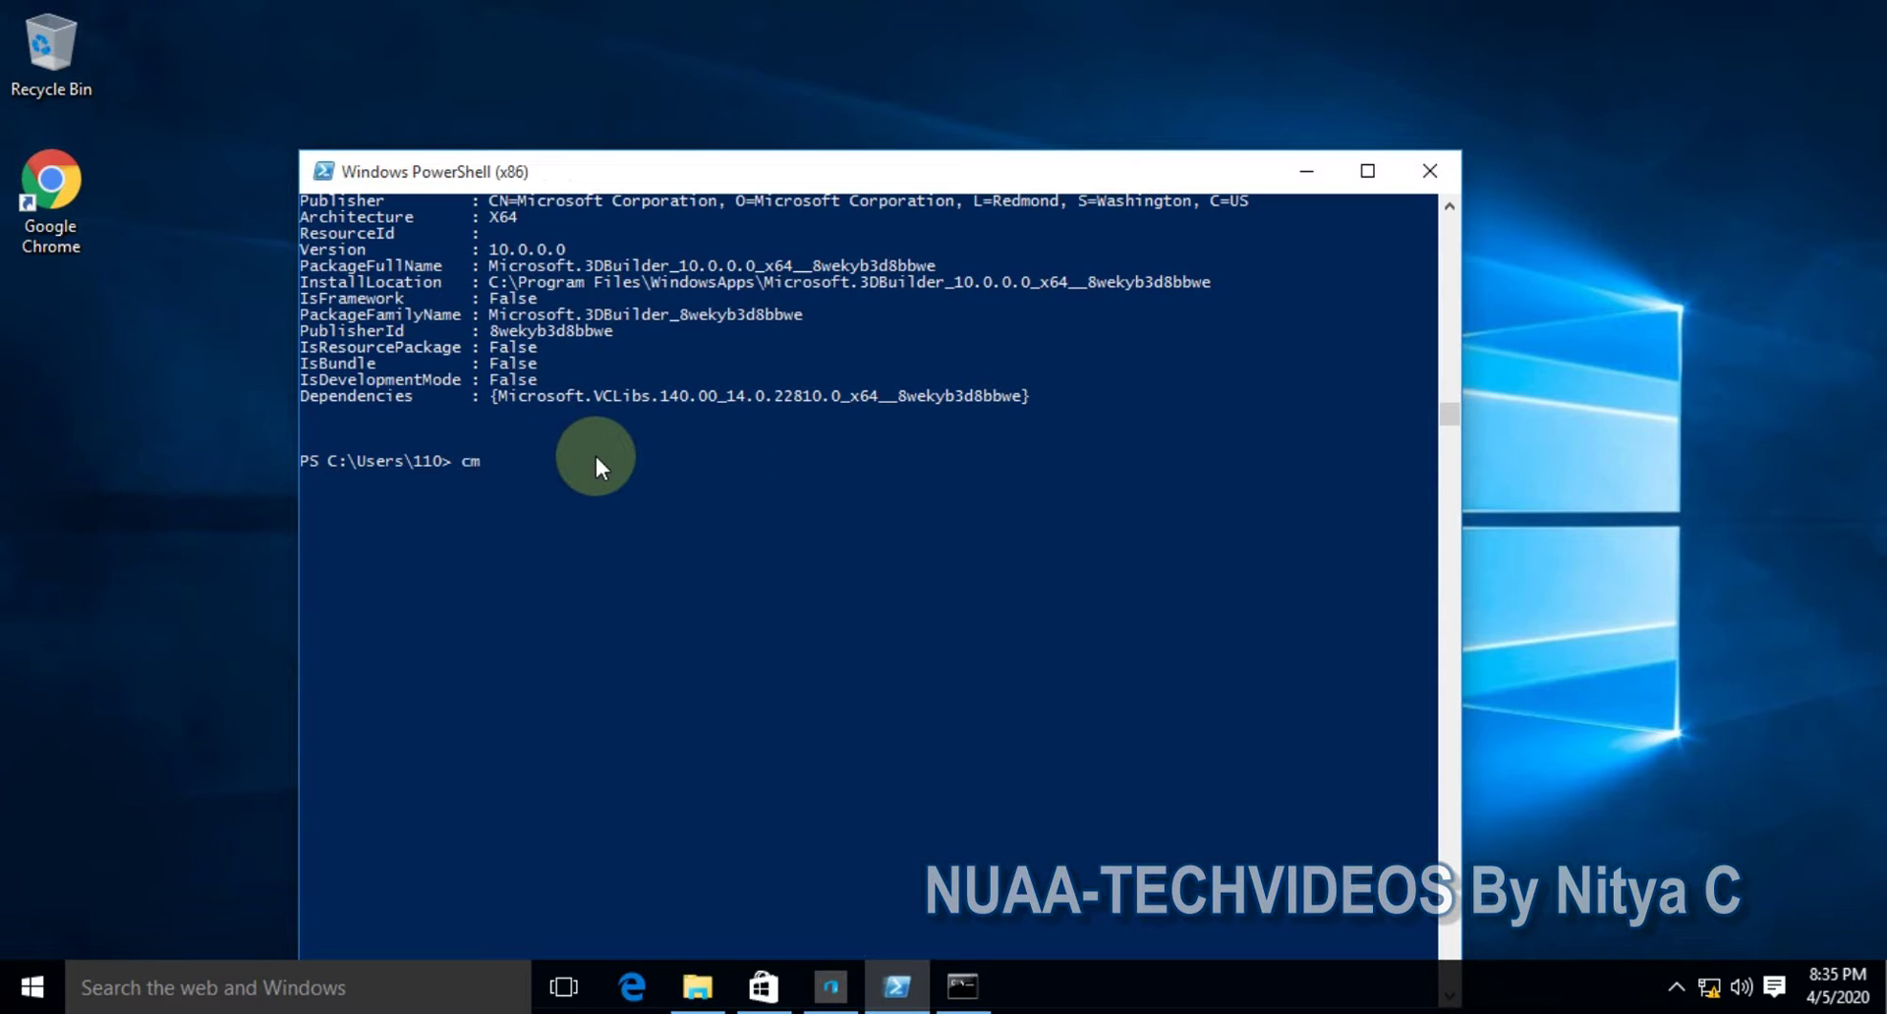
type("d")
key("Return")
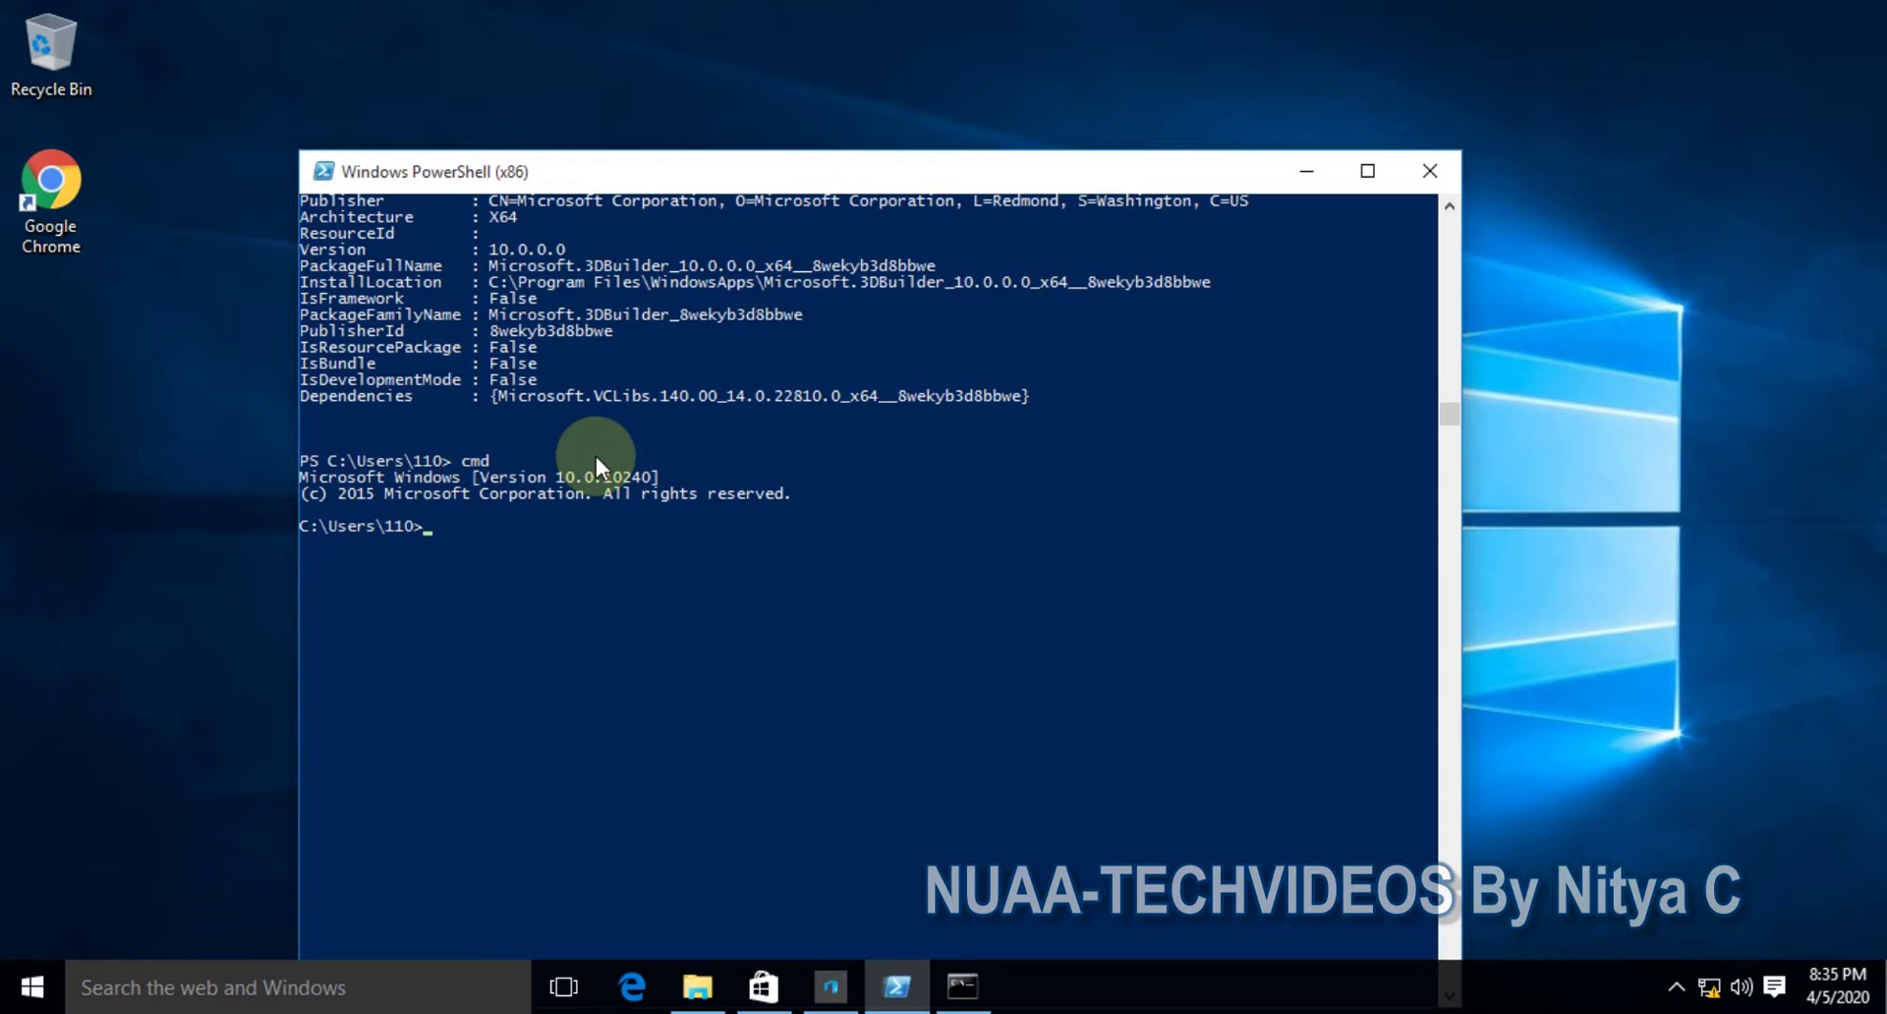
Go to the root of drive C and change into the "Program Files" directory.
type("cd")
type("\\")
key("Return")
type("cd progr")
key("Tab")
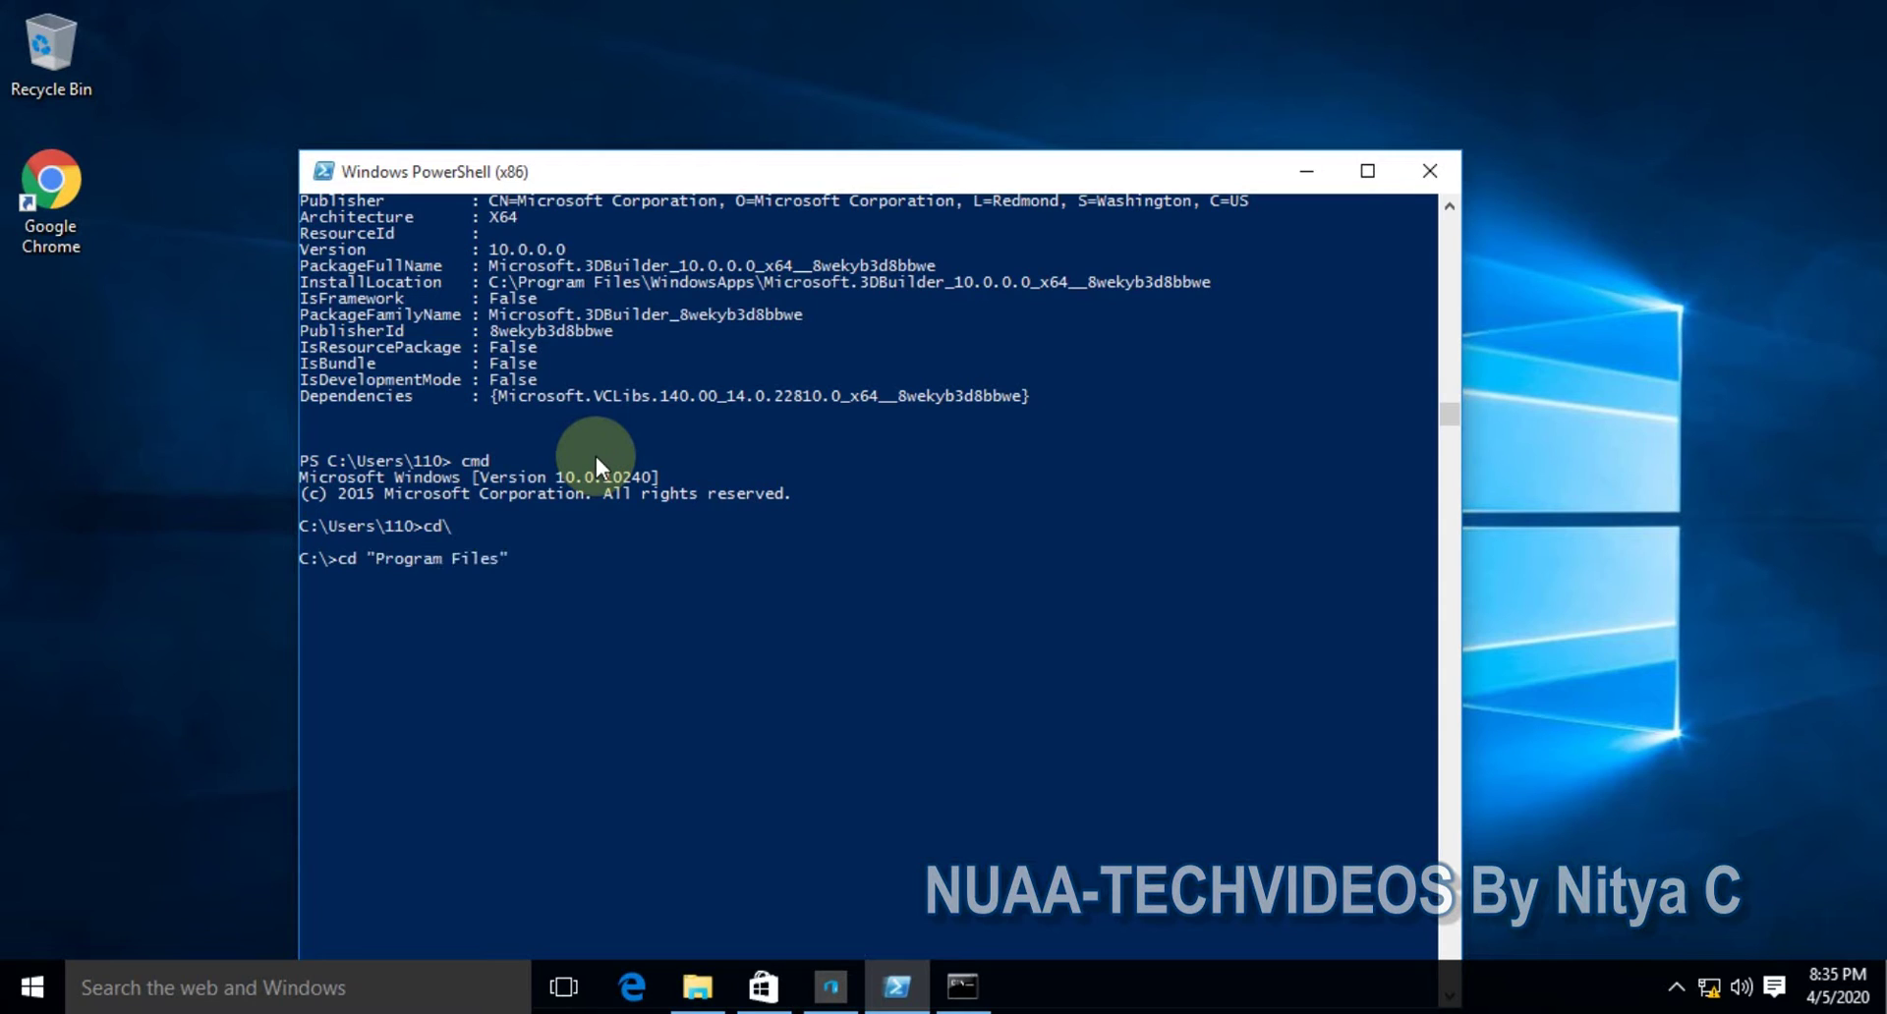
key("Return")
Try to change into the WindowsApps directory inside Program Files.
type("cd")
type(" window")
key("Tab")
key("Tab")
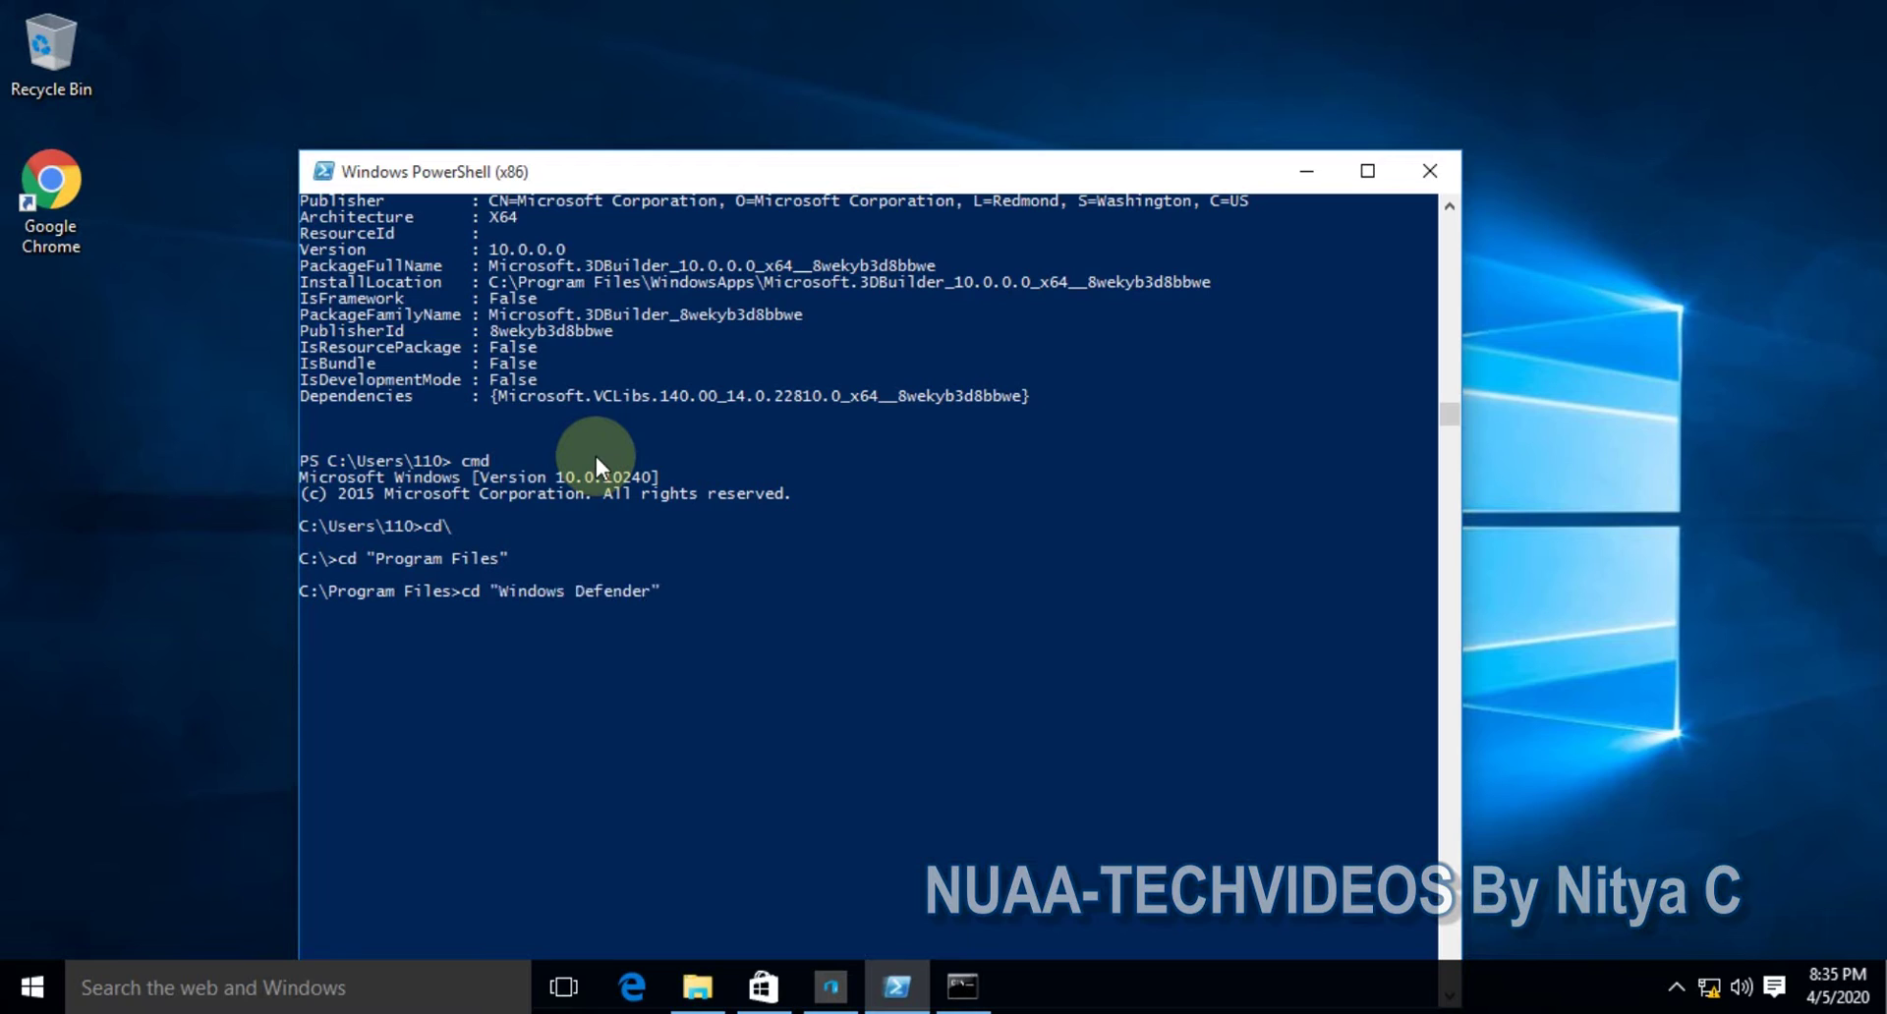
key("Tab")
key("Tab")
key("Tab")
key("Tab")
key("Tab")
key("Tab")
key("Tab")
key("Return")
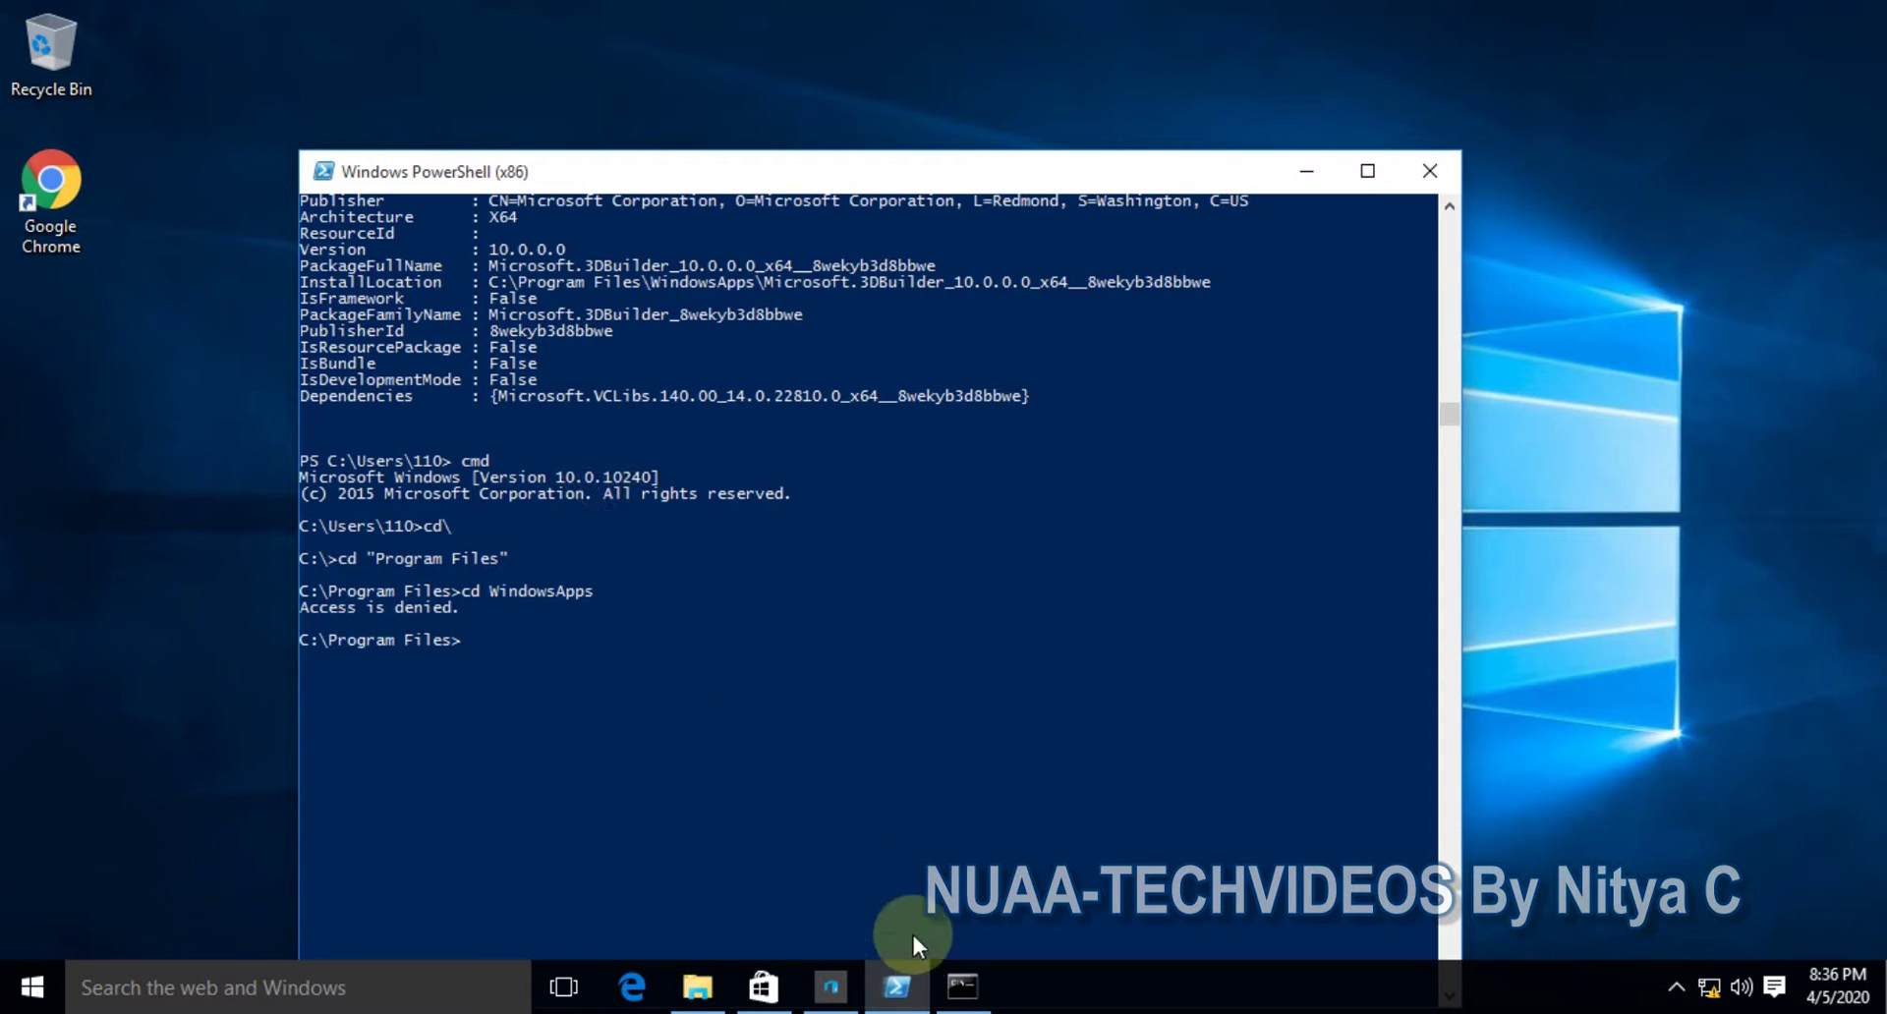
right_click(899, 985)
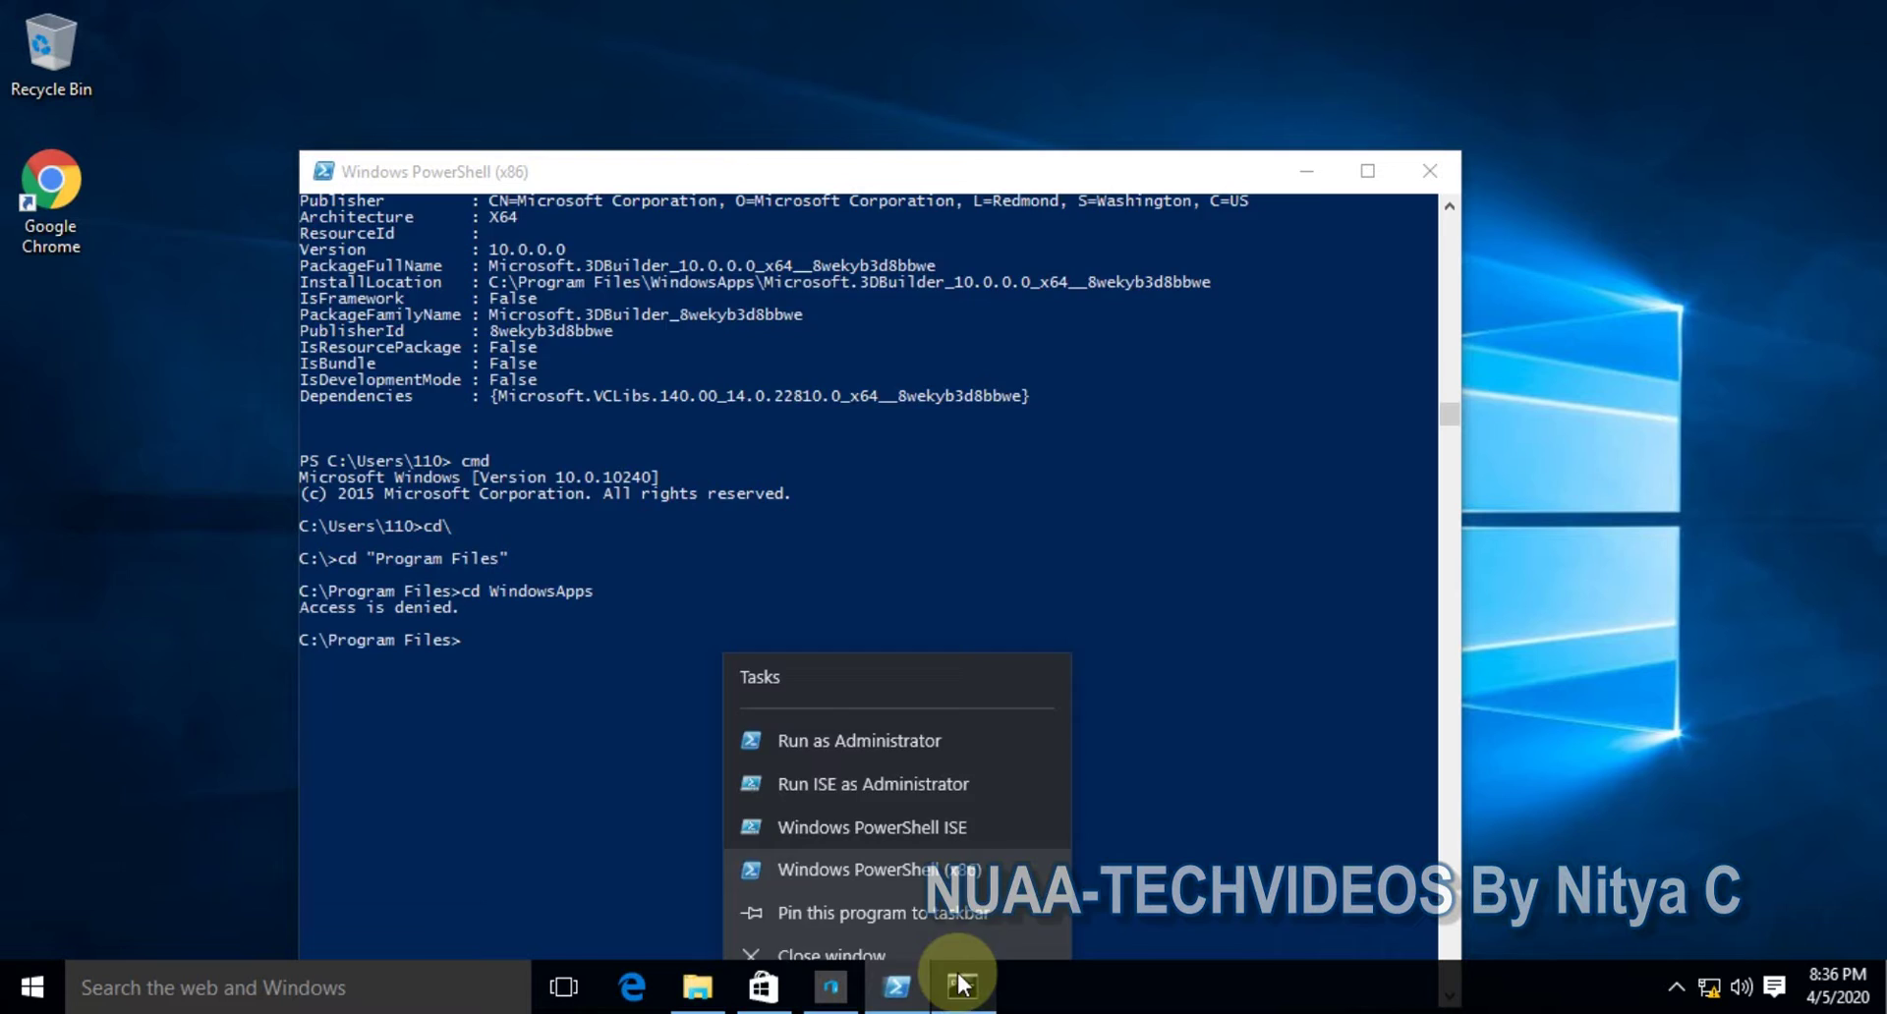
left_click(963, 986)
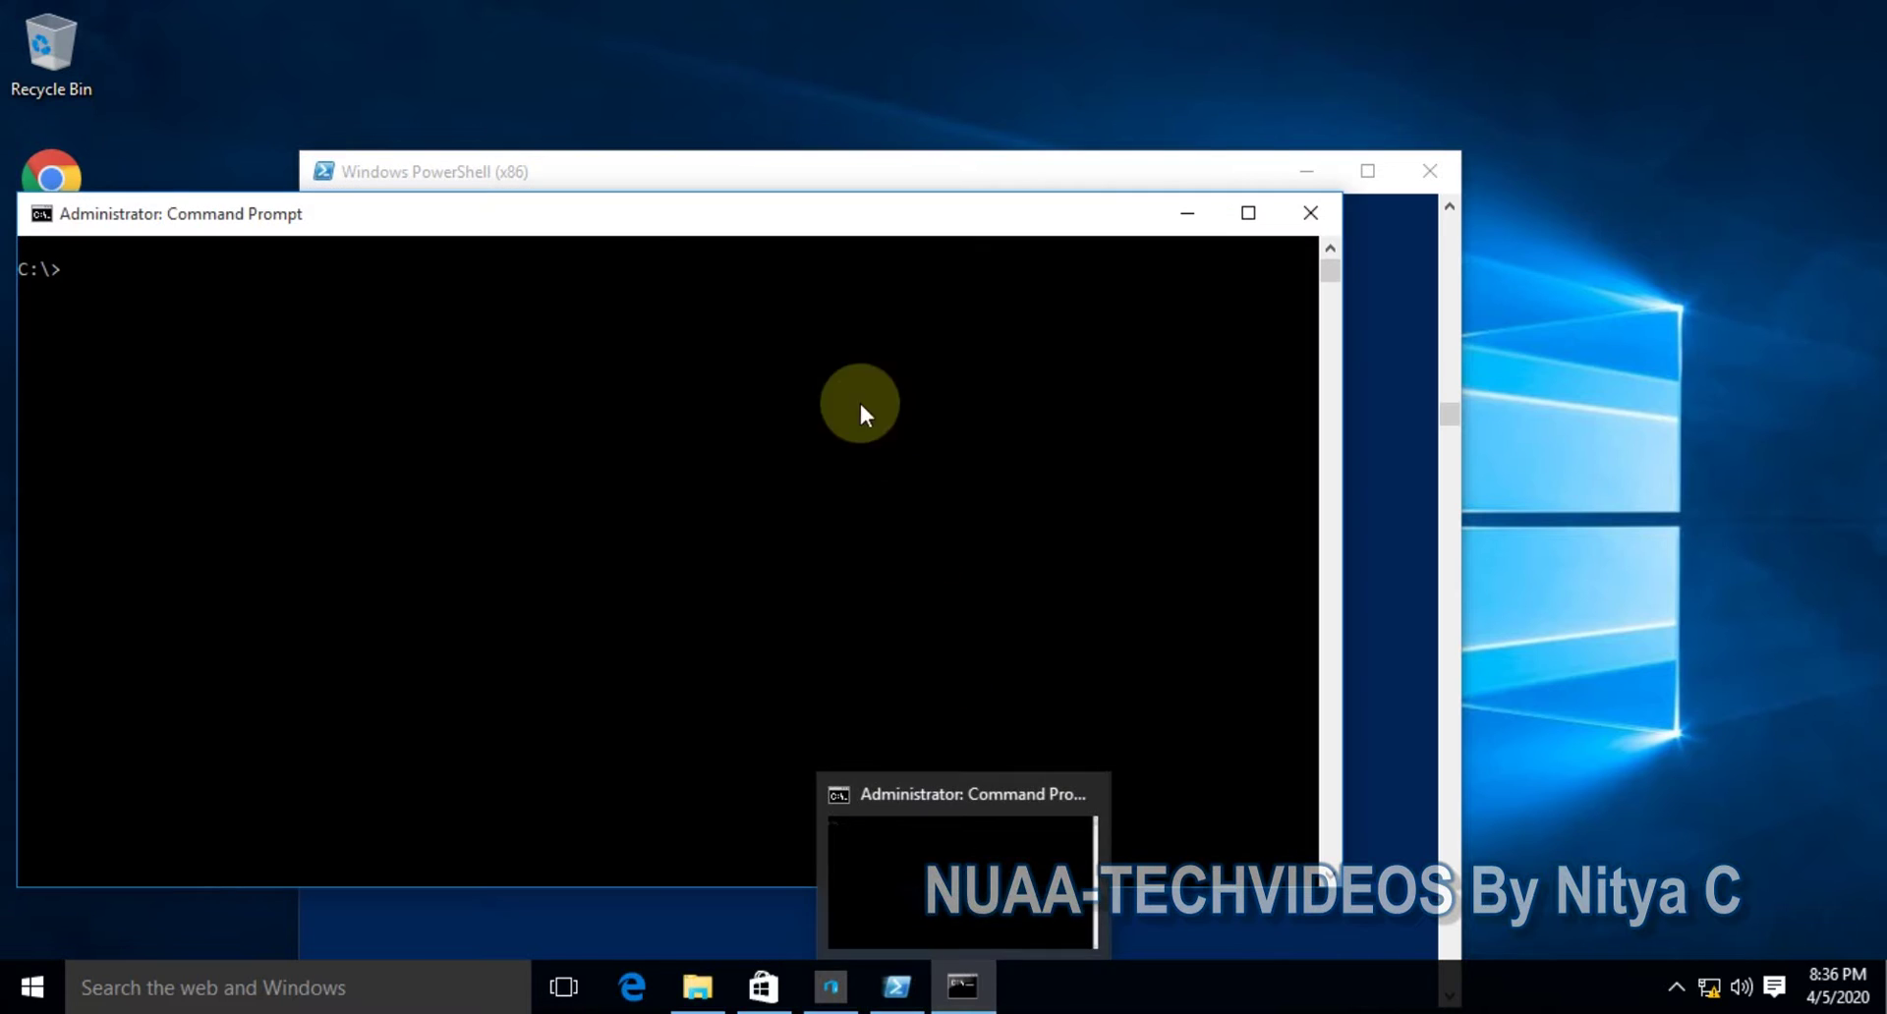
left_click(1188, 213)
right_click(962, 986)
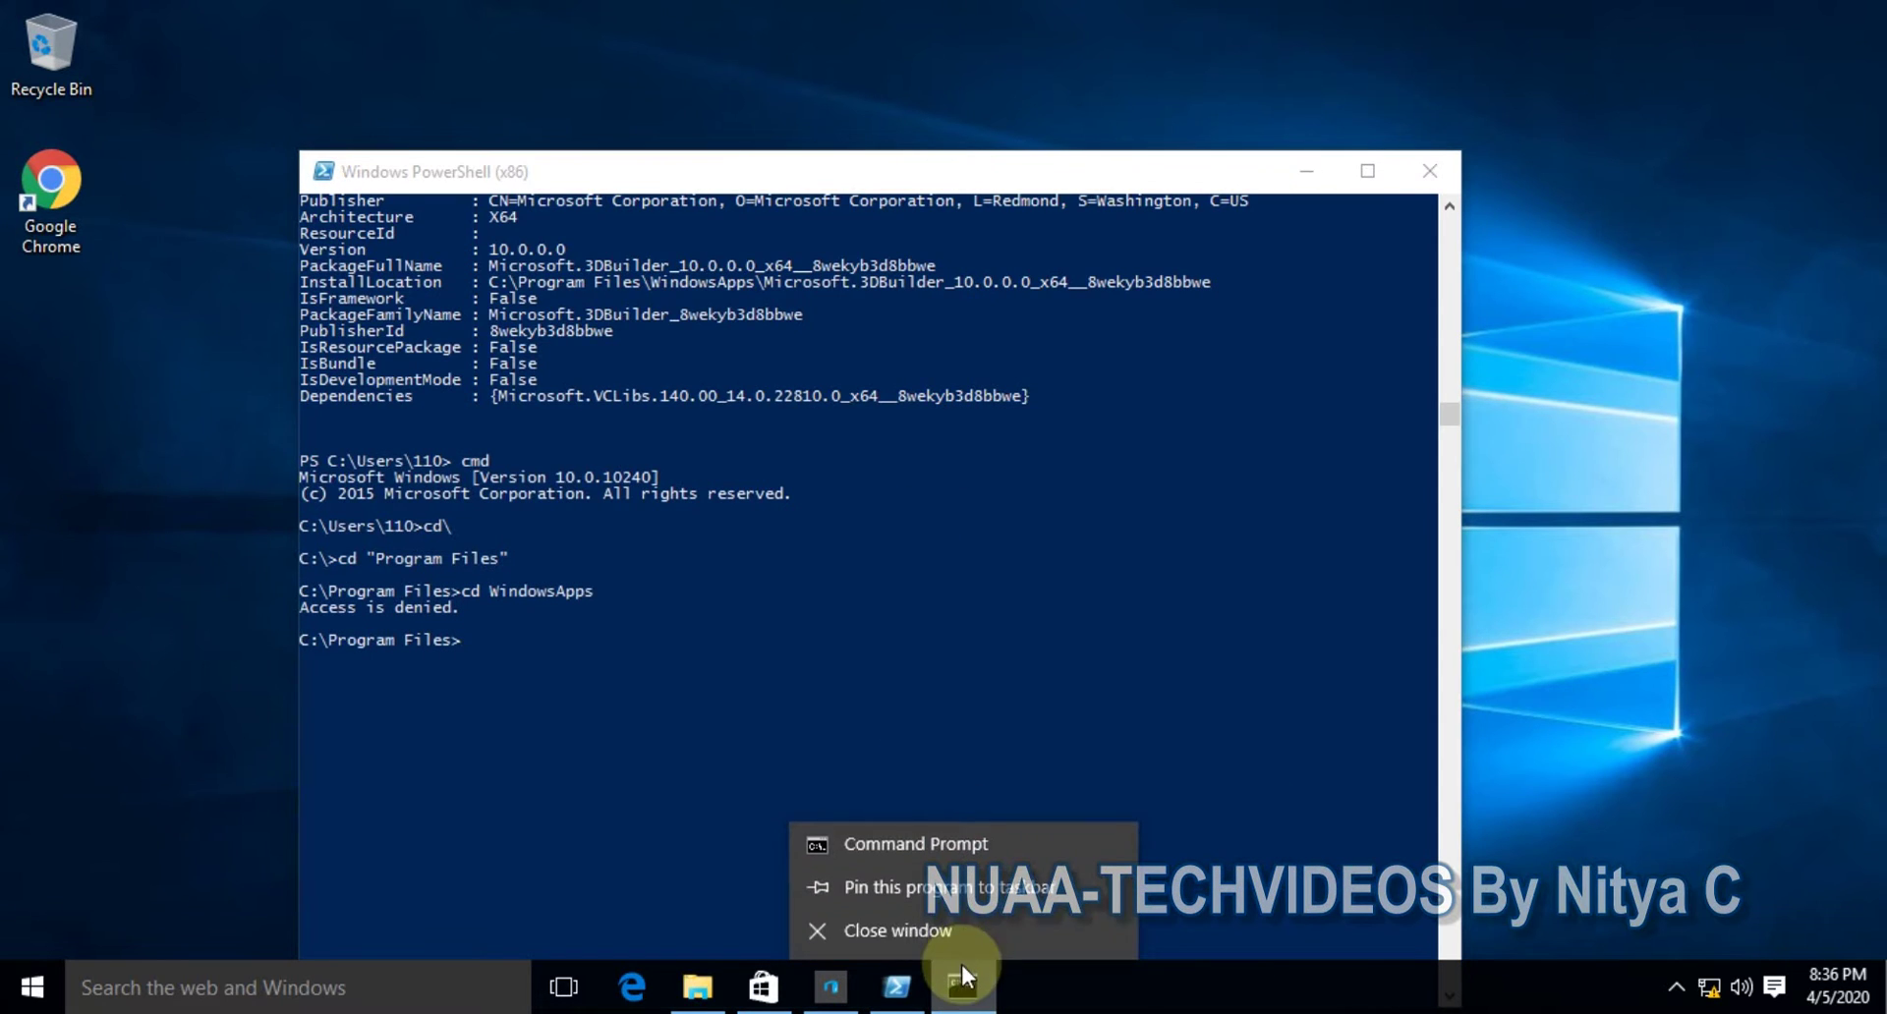
right_click(906, 842)
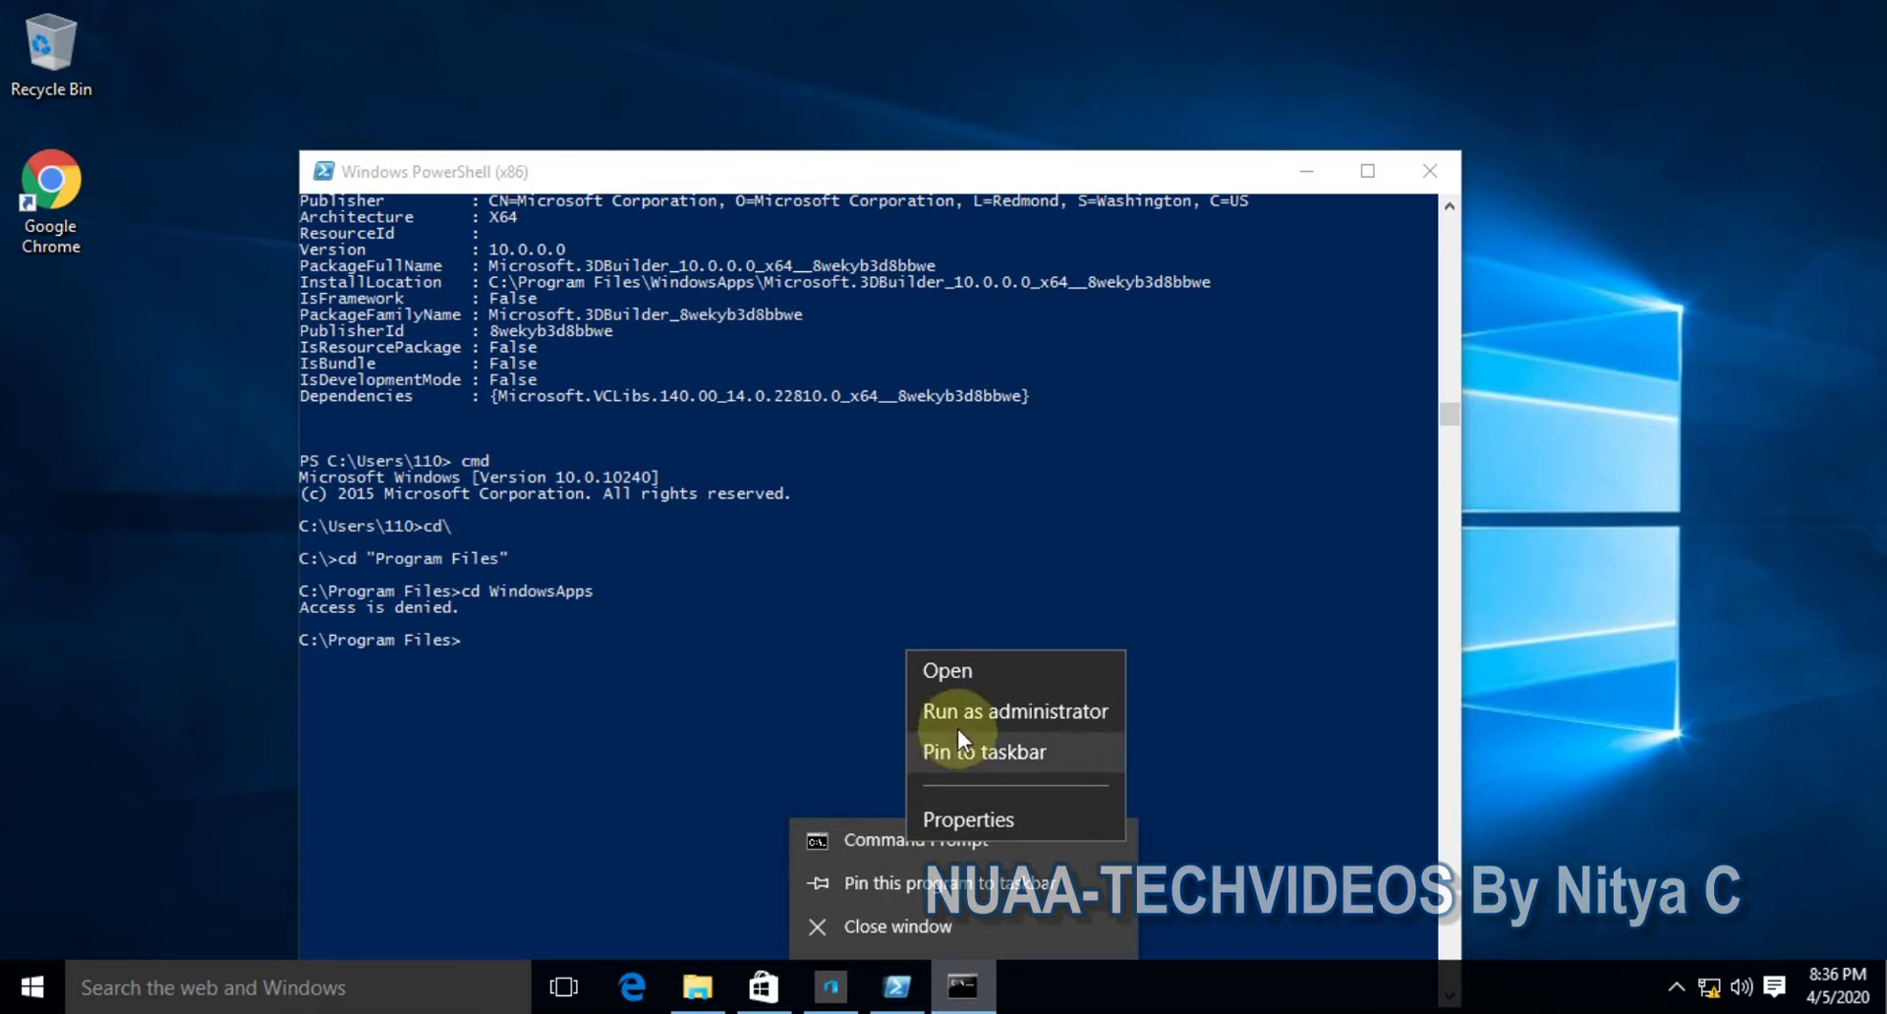
Run a new PowerShell window as administrator, authorizing it with the administrator user name and password, and move it toward the screen's centre.
right_click(896, 986)
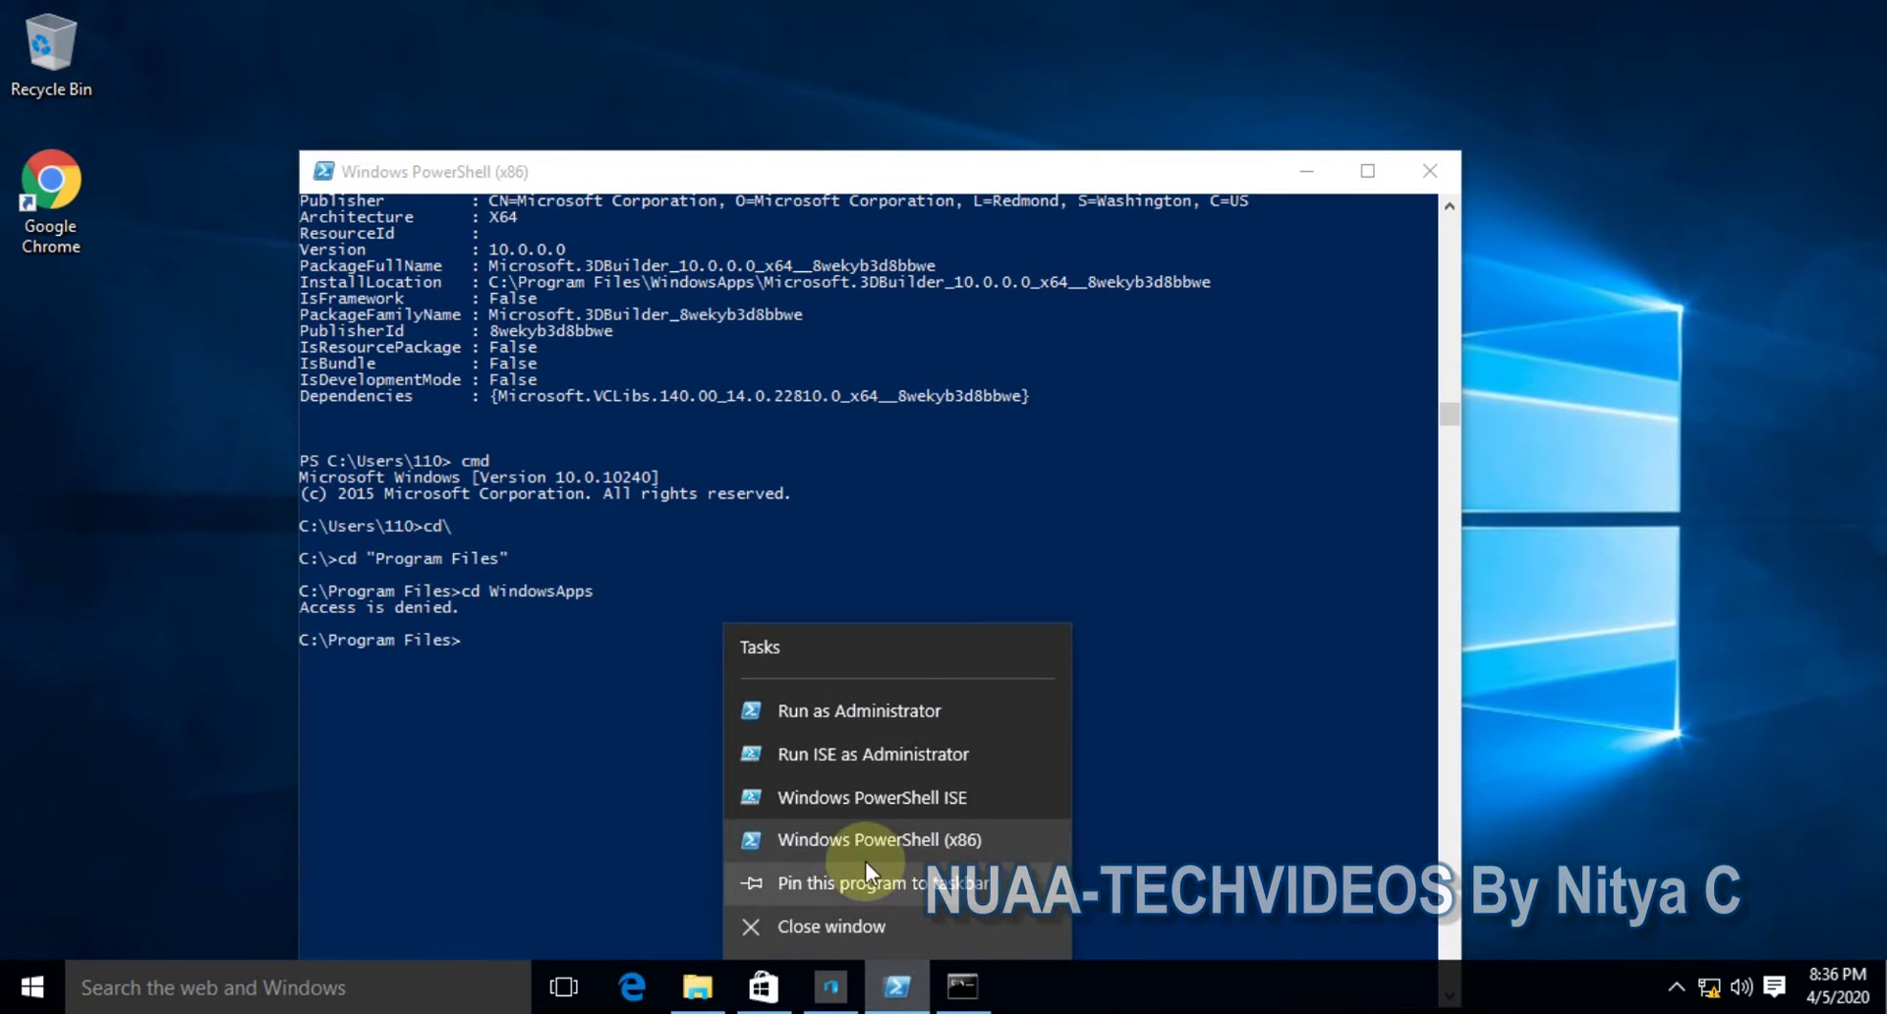
left_click(822, 712)
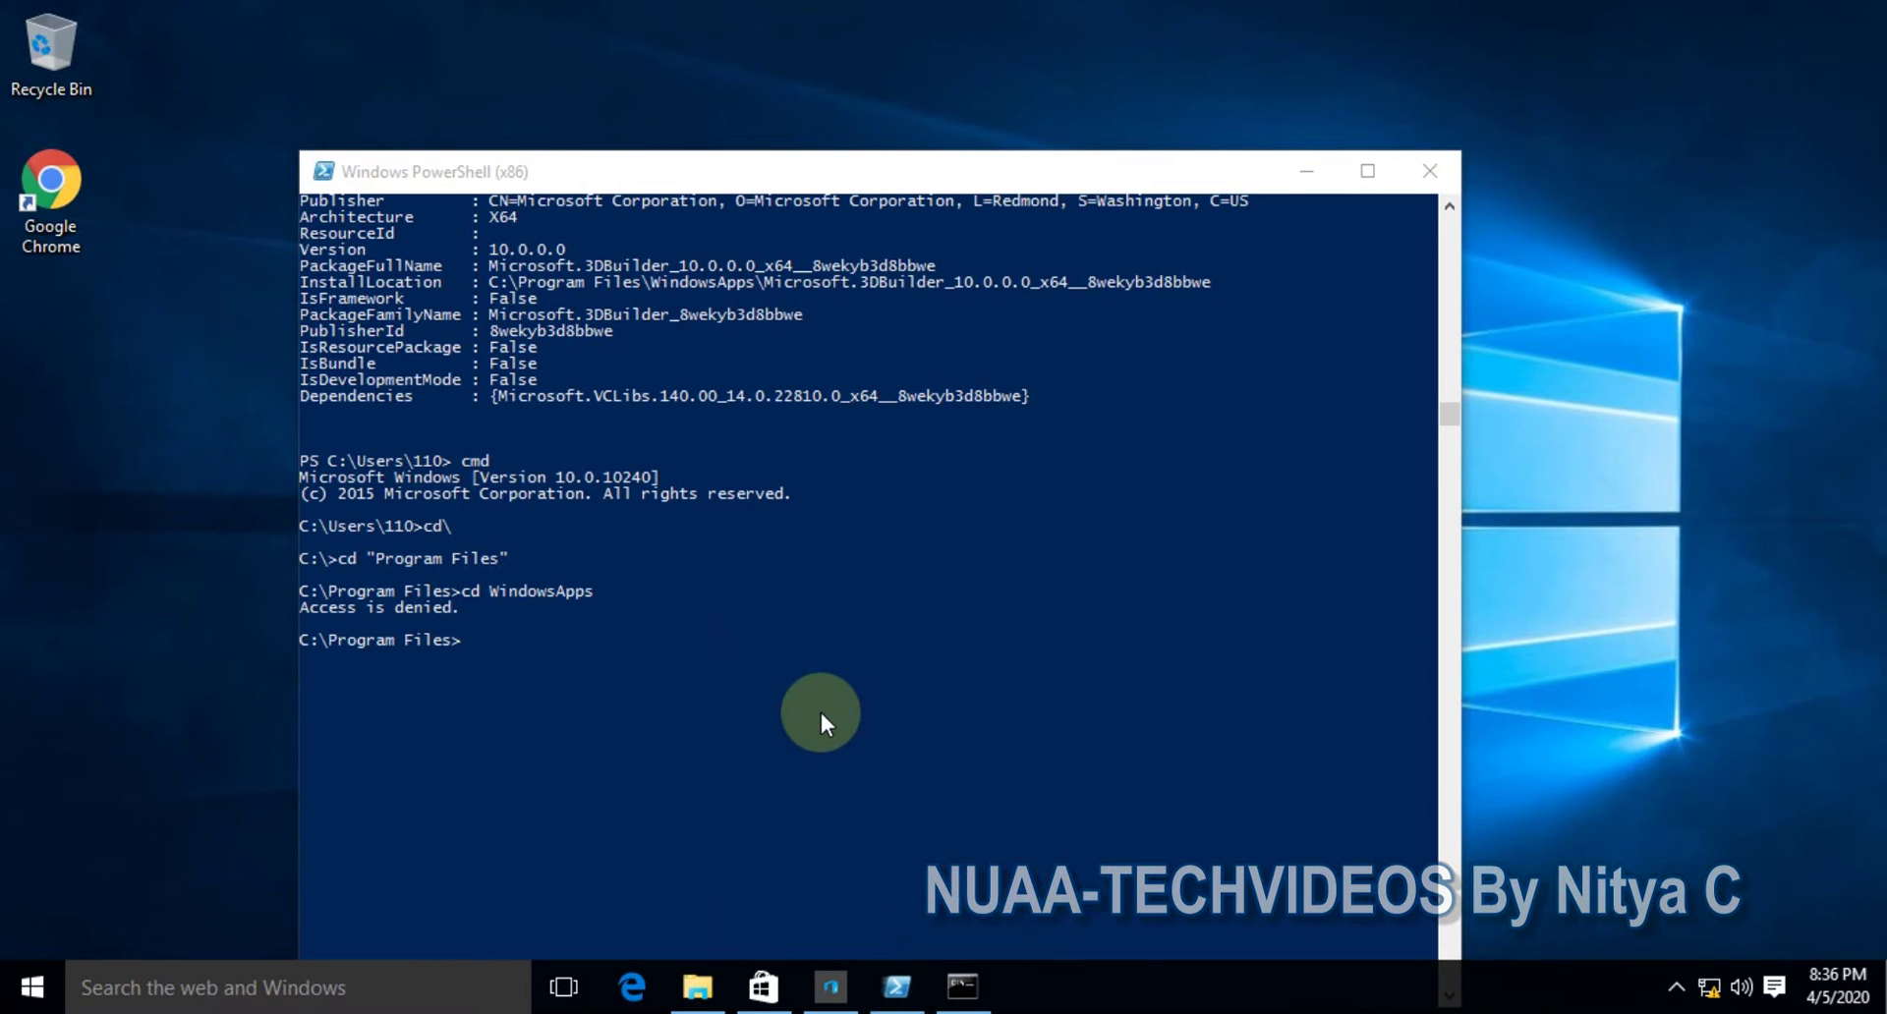
type("100")
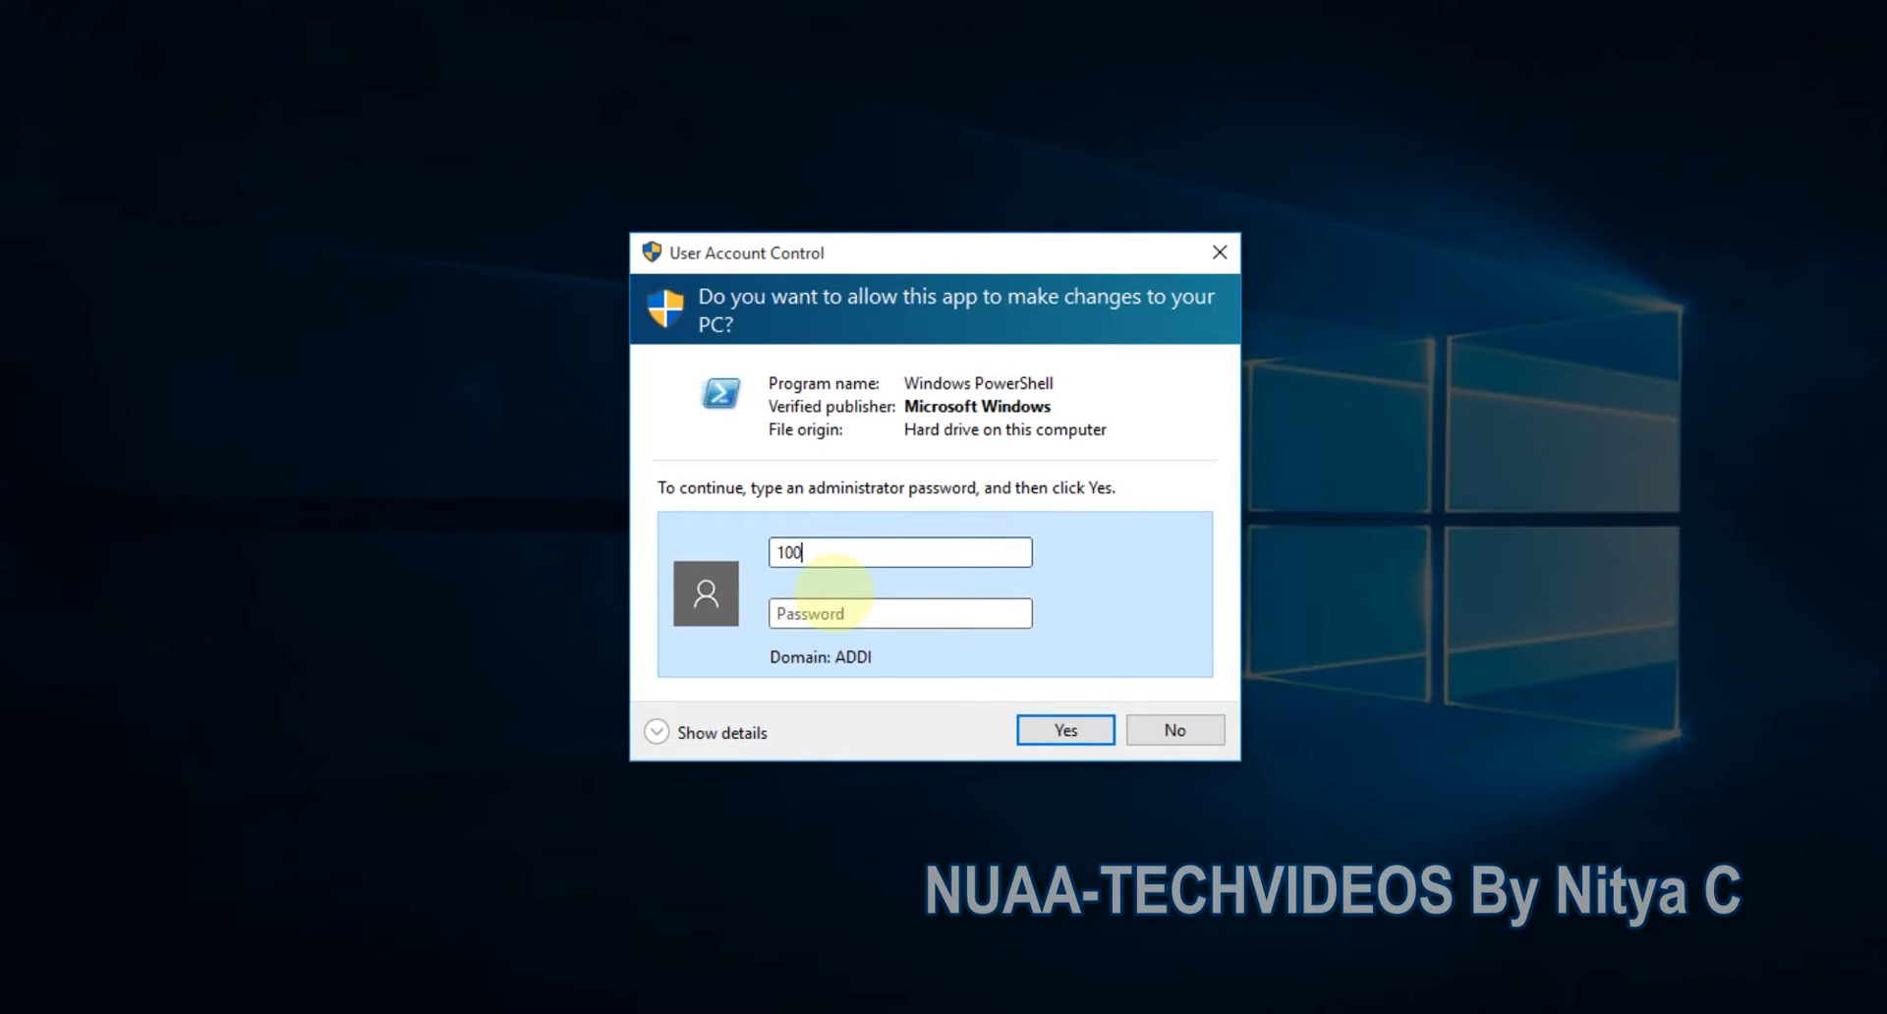
key("Tab")
type("••••••••••")
key("Return")
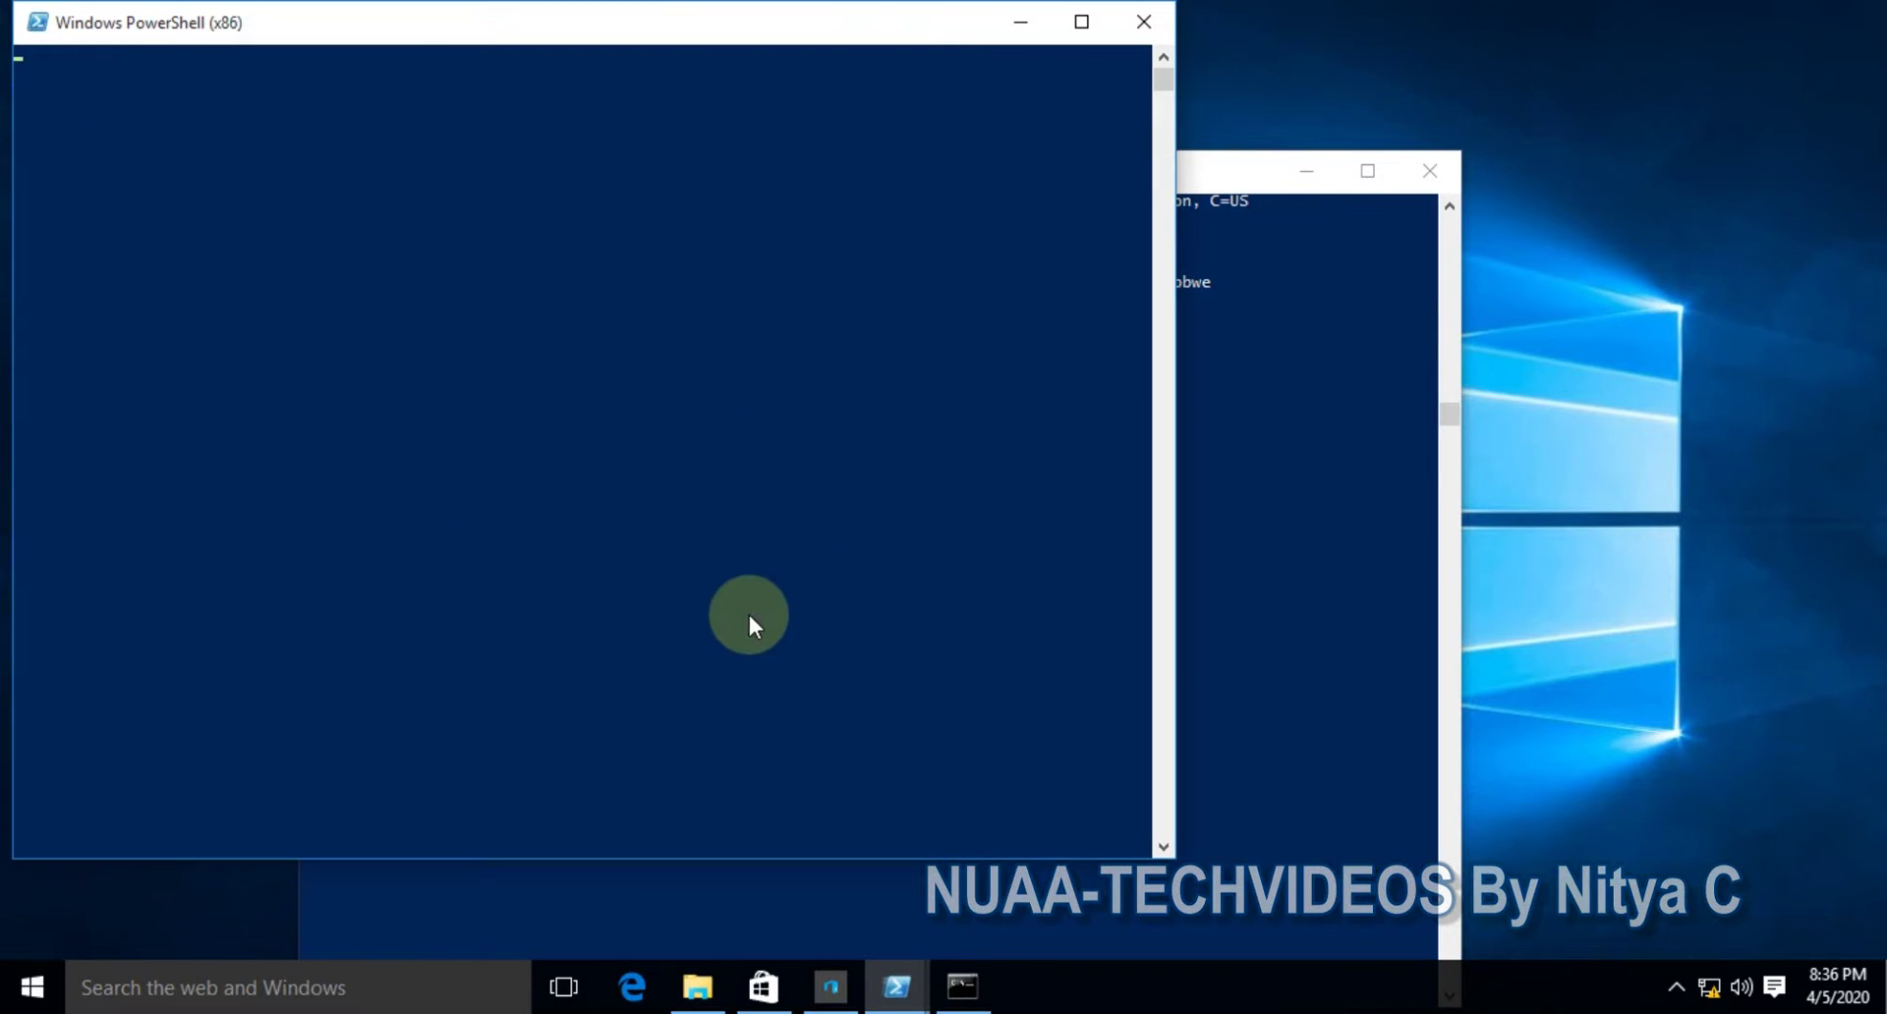
left_click_drag(387, 51, 821, 175)
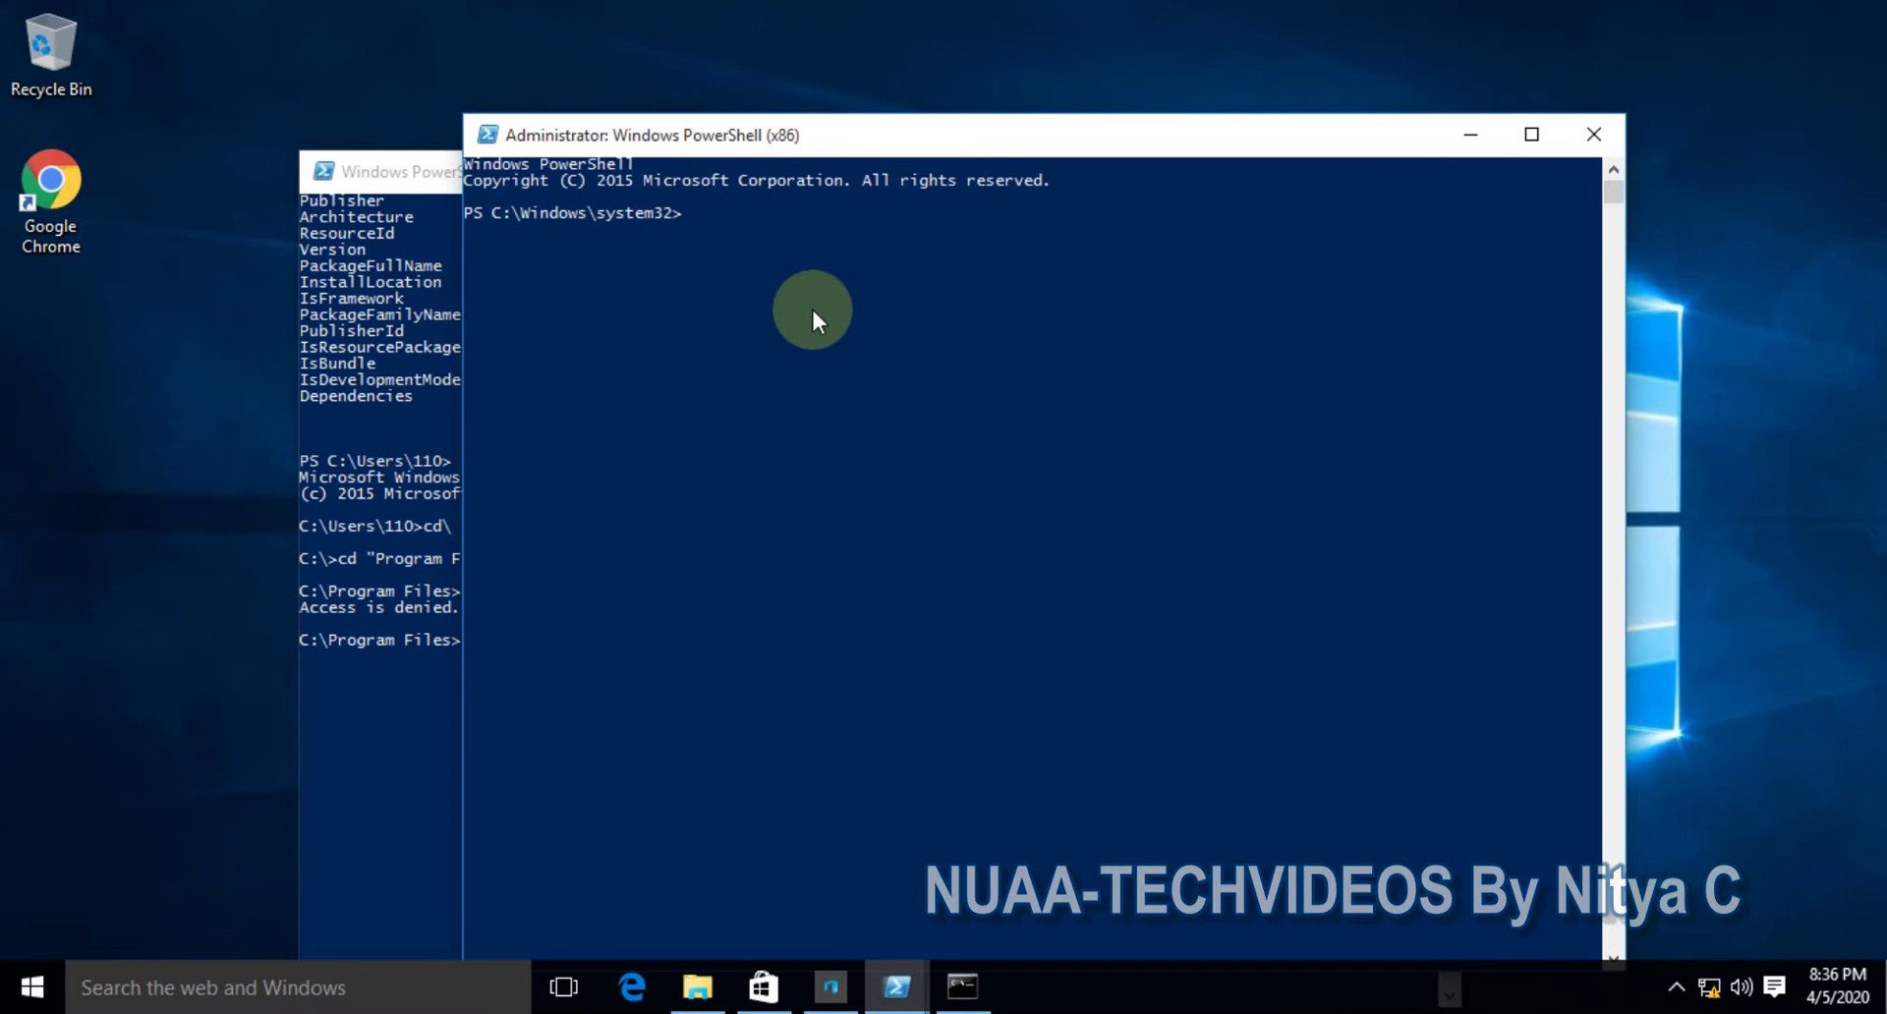
In the administrator console, change to the root of drive C and start a cmd session.
type("cd\\")
key("Return")
type("cdmd")
key("BackSpace")
key("BackSpace")
key("BackSpace")
type("md")
key("Return")
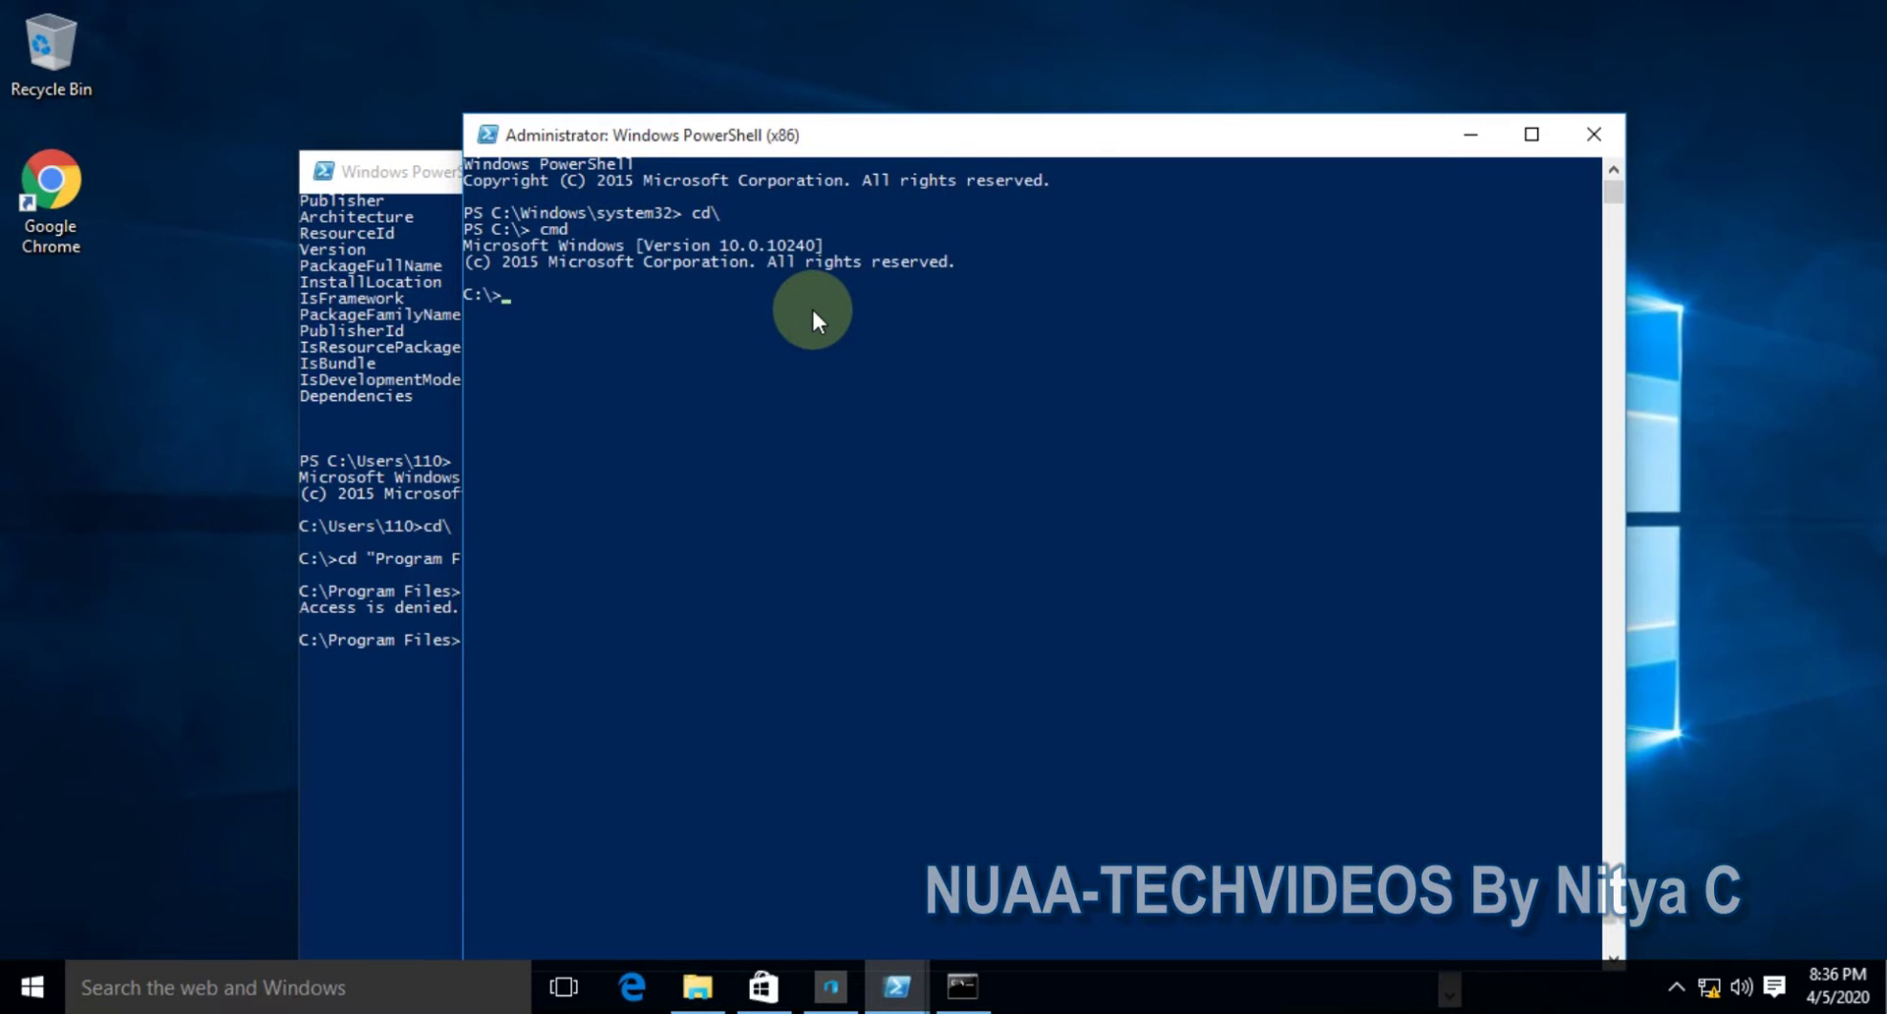
Change into the "Program Files" directory in the administrator console.
type("cd ")
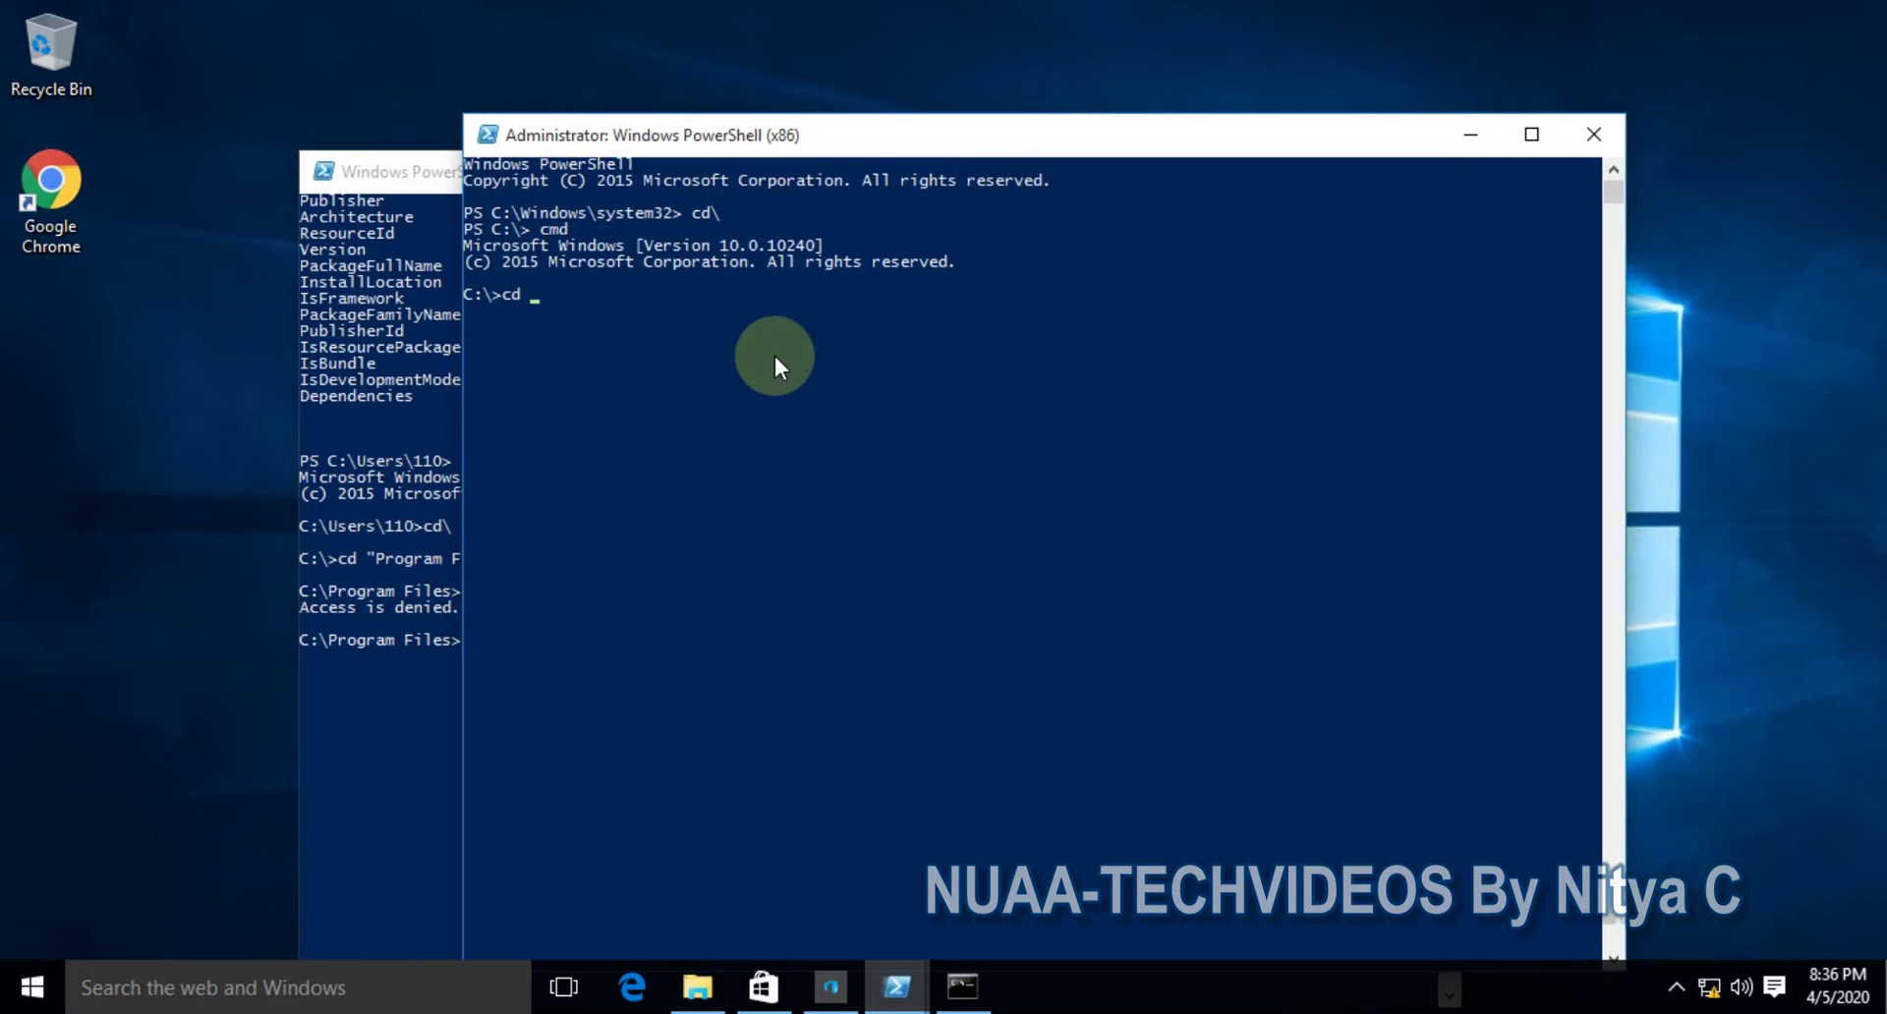
type("pr")
key("Tab")
key("Return")
Change into the WindowsApps directory inside Program Files in the administrator console.
type("cd")
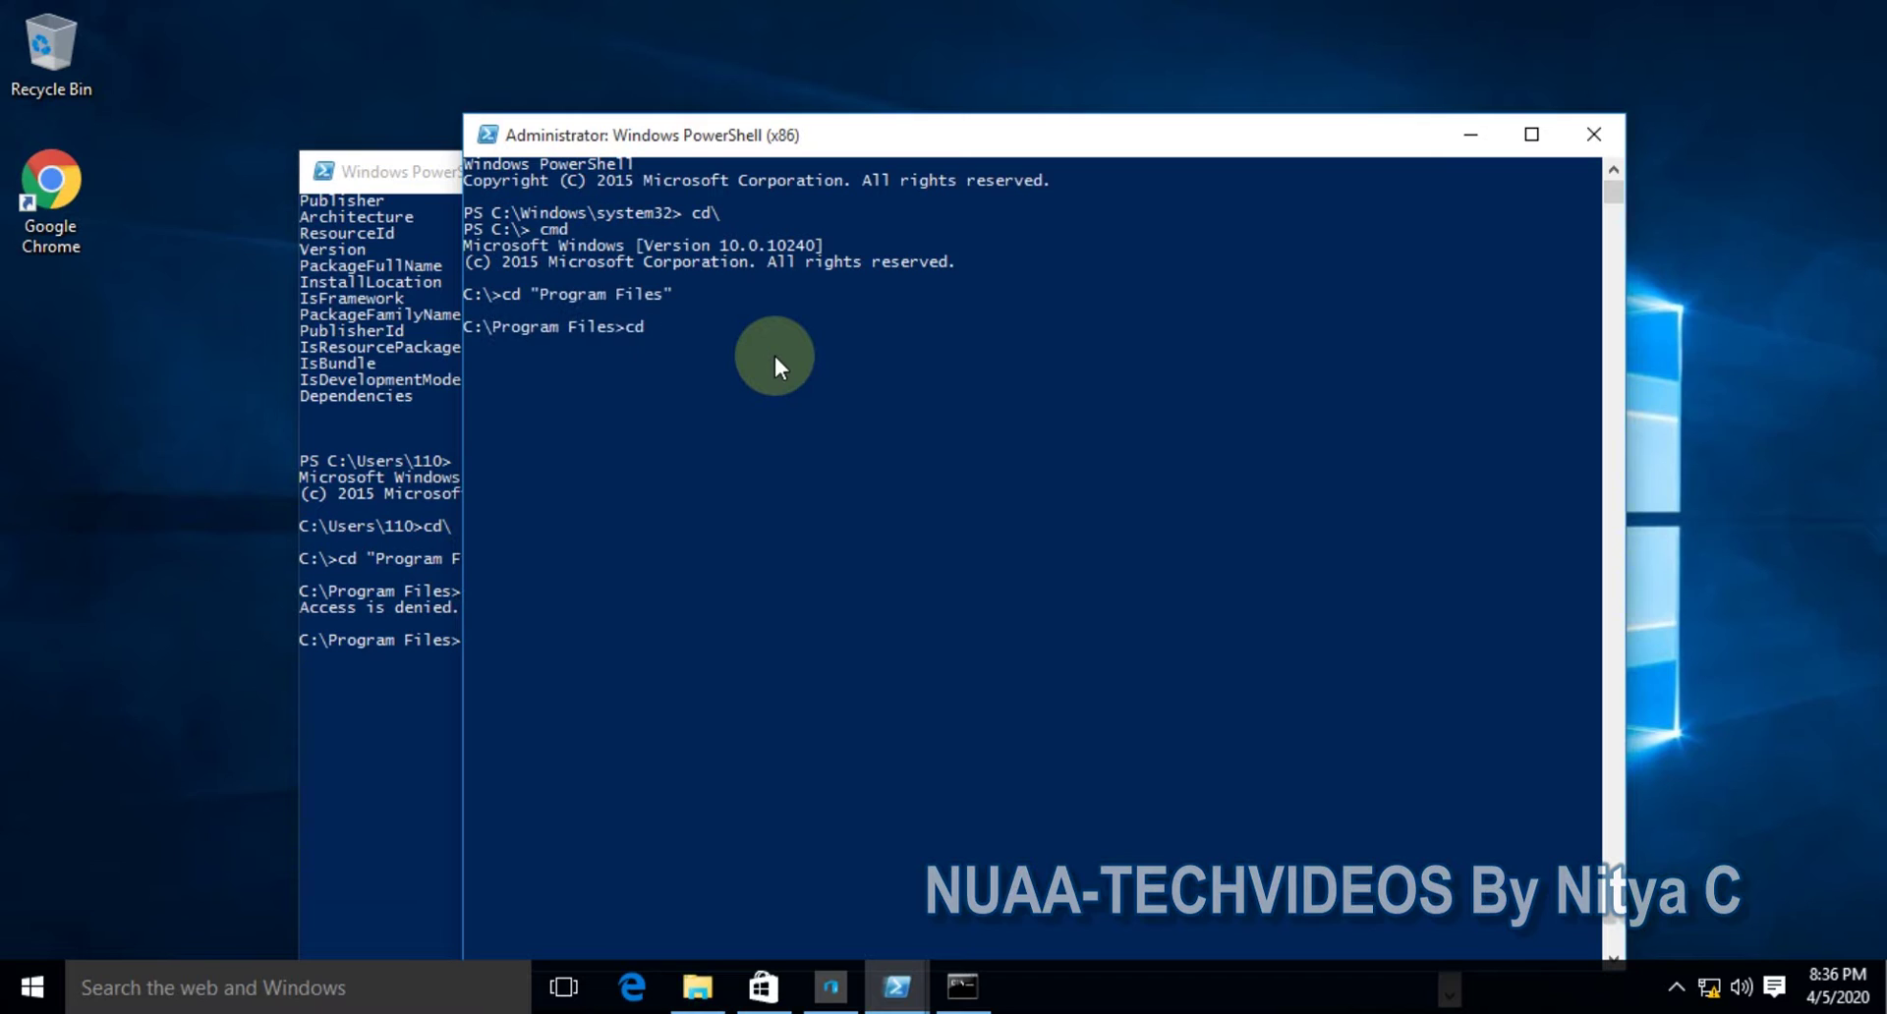
type(" window")
key("BackSpace")
key("BackSpace")
type("ow")
key("Tab")
key("Tab")
key("Tab")
key("Tab")
key("Tab")
key("Tab")
key("Tab")
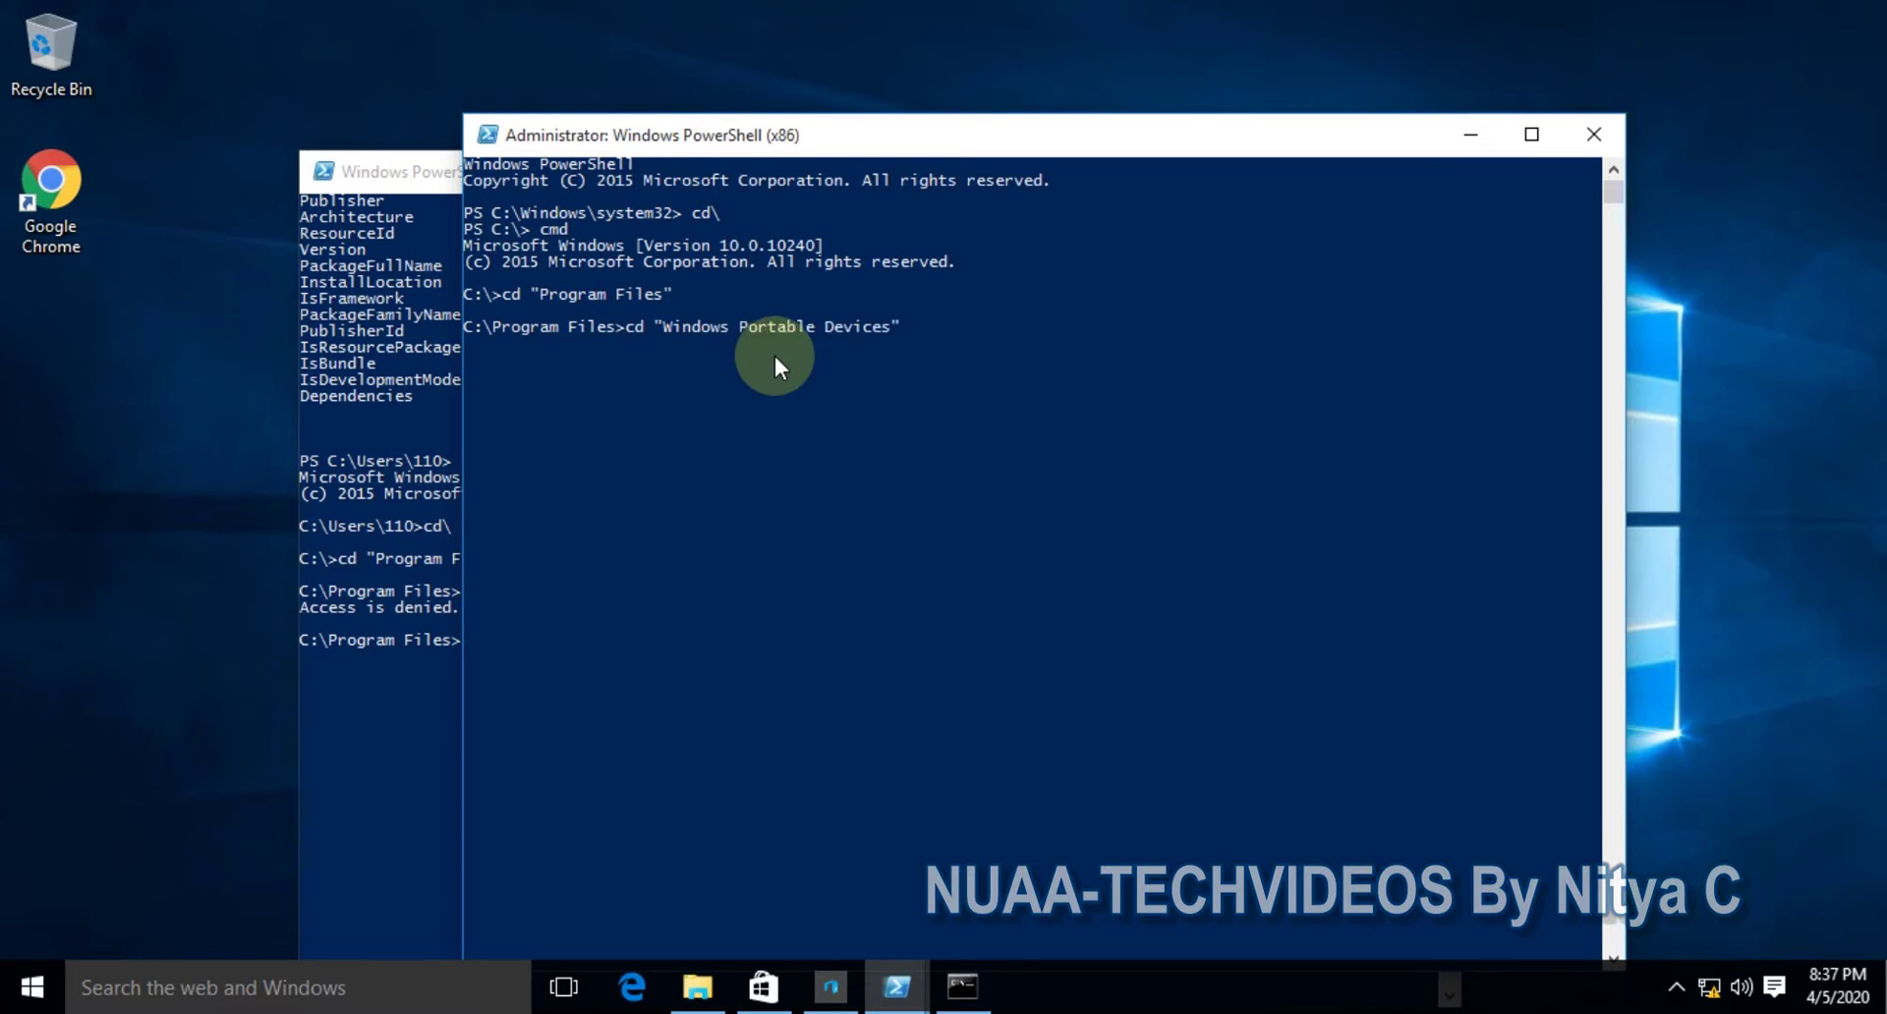
key("Tab")
key("Tab")
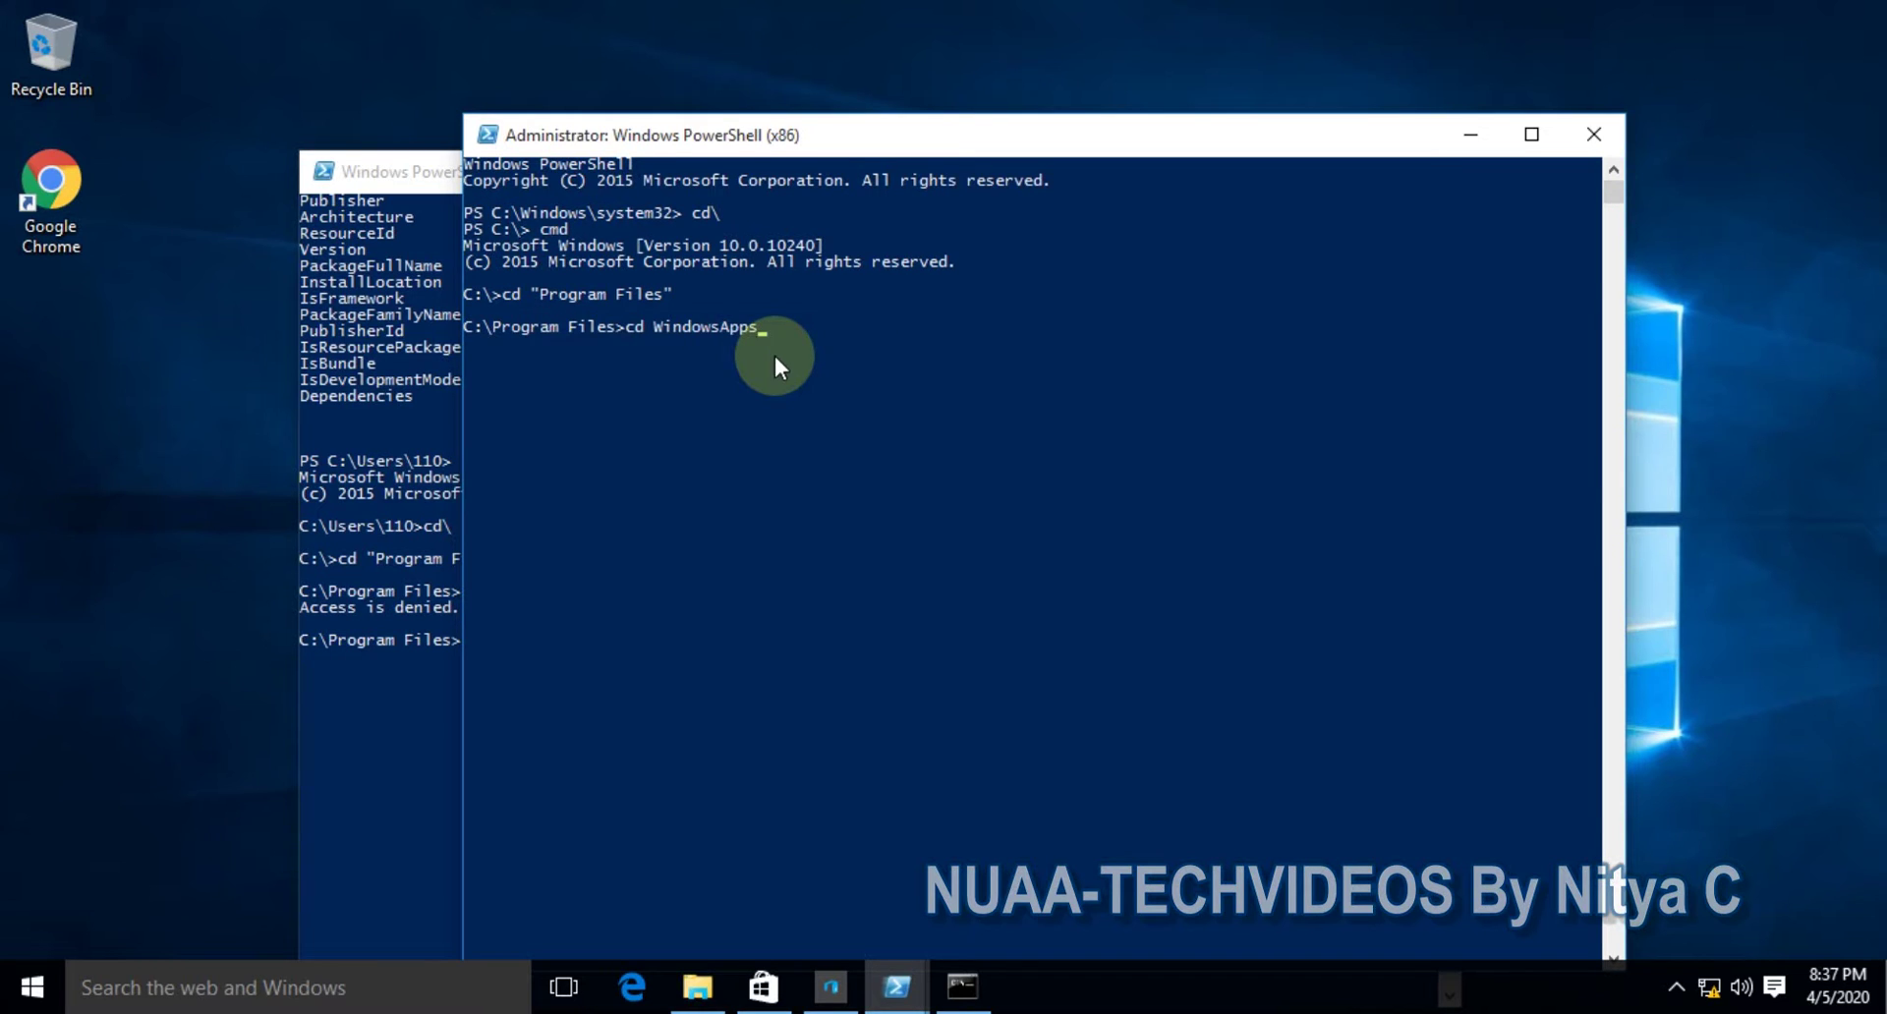
key("Return")
List the contents of the WindowsApps directory with dir and maximize the administrator console window.
type("di")
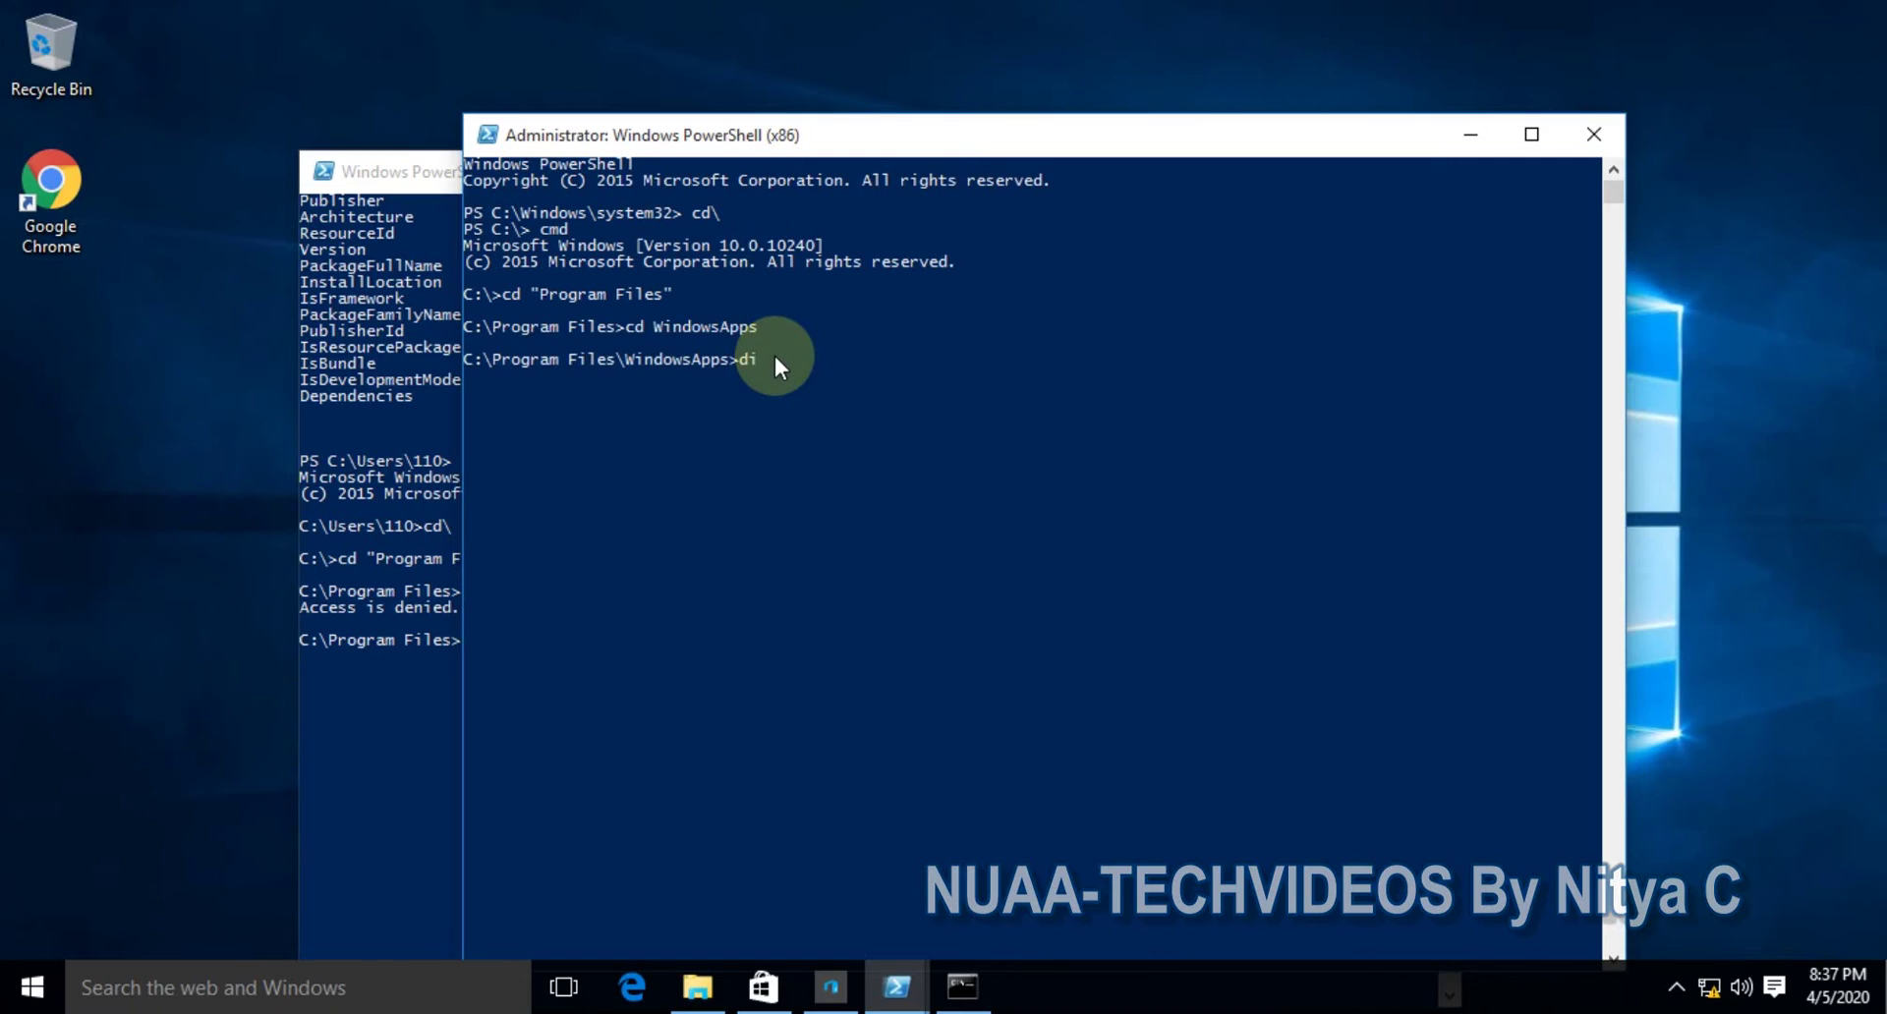
type("r")
key("Return")
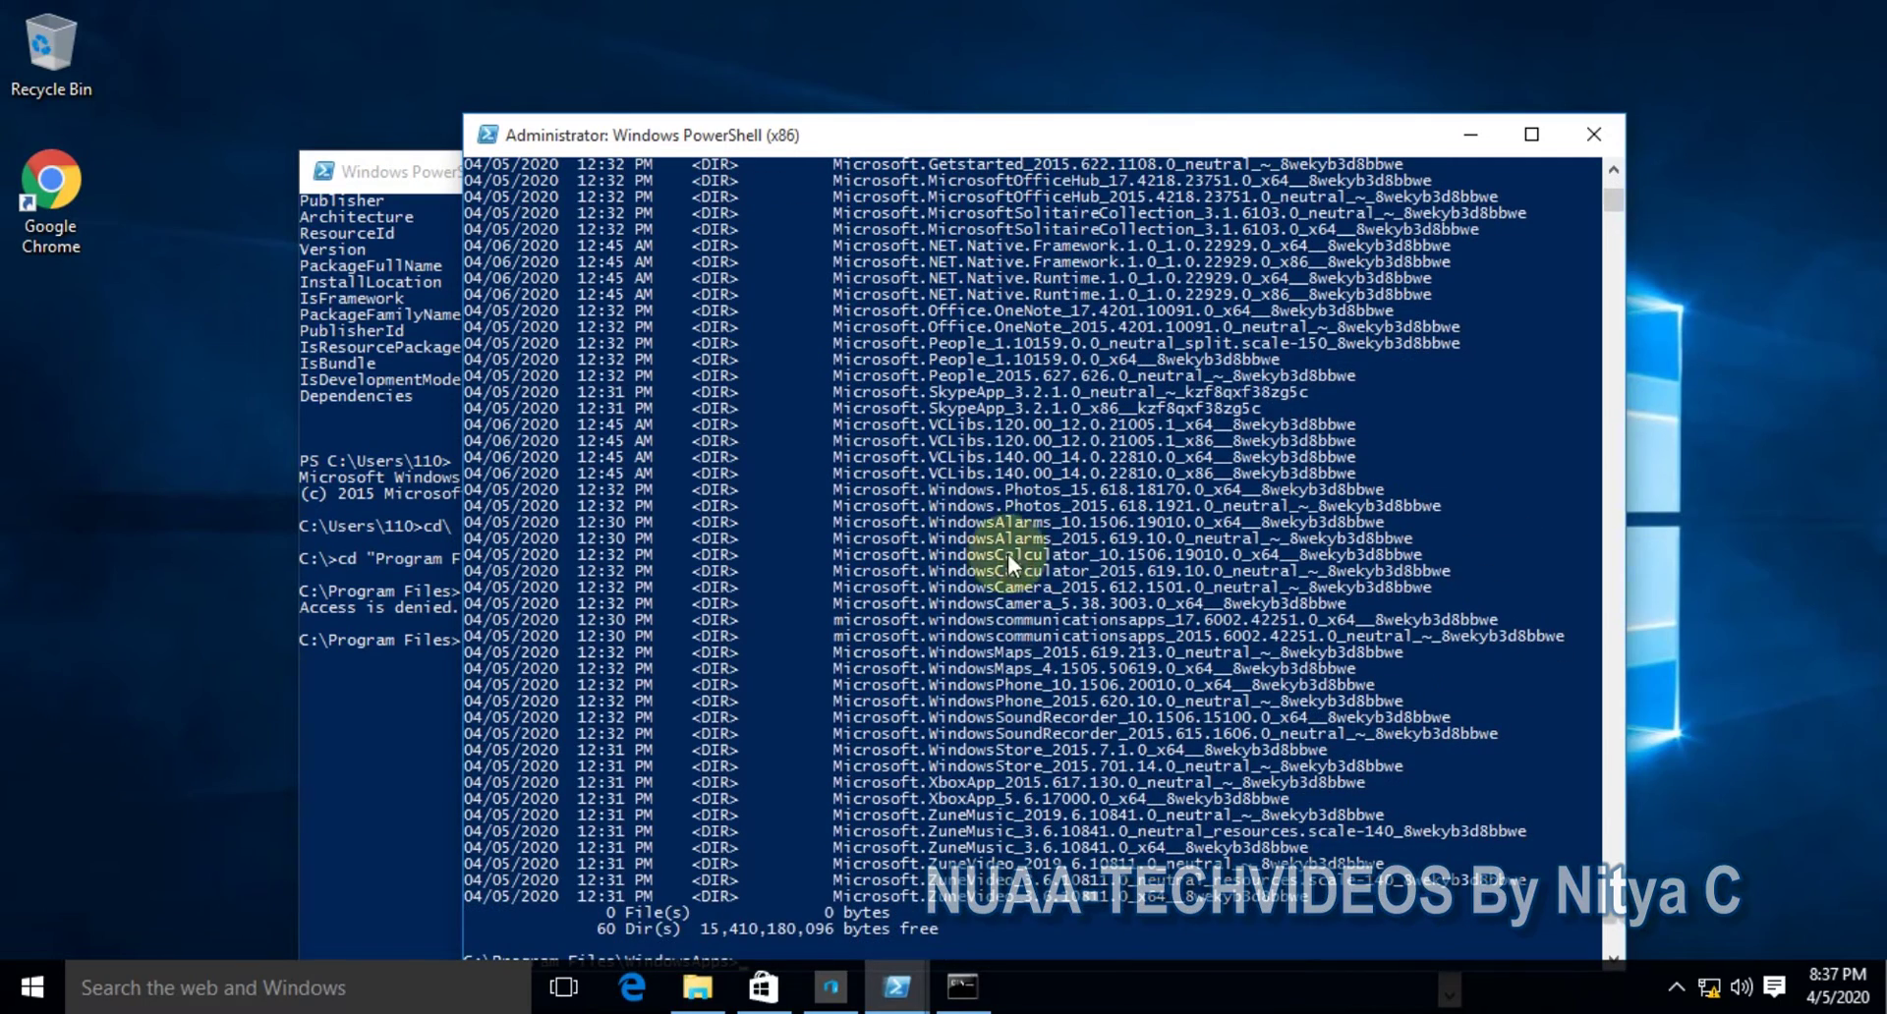
left_click(1067, 637)
double_click(1032, 139)
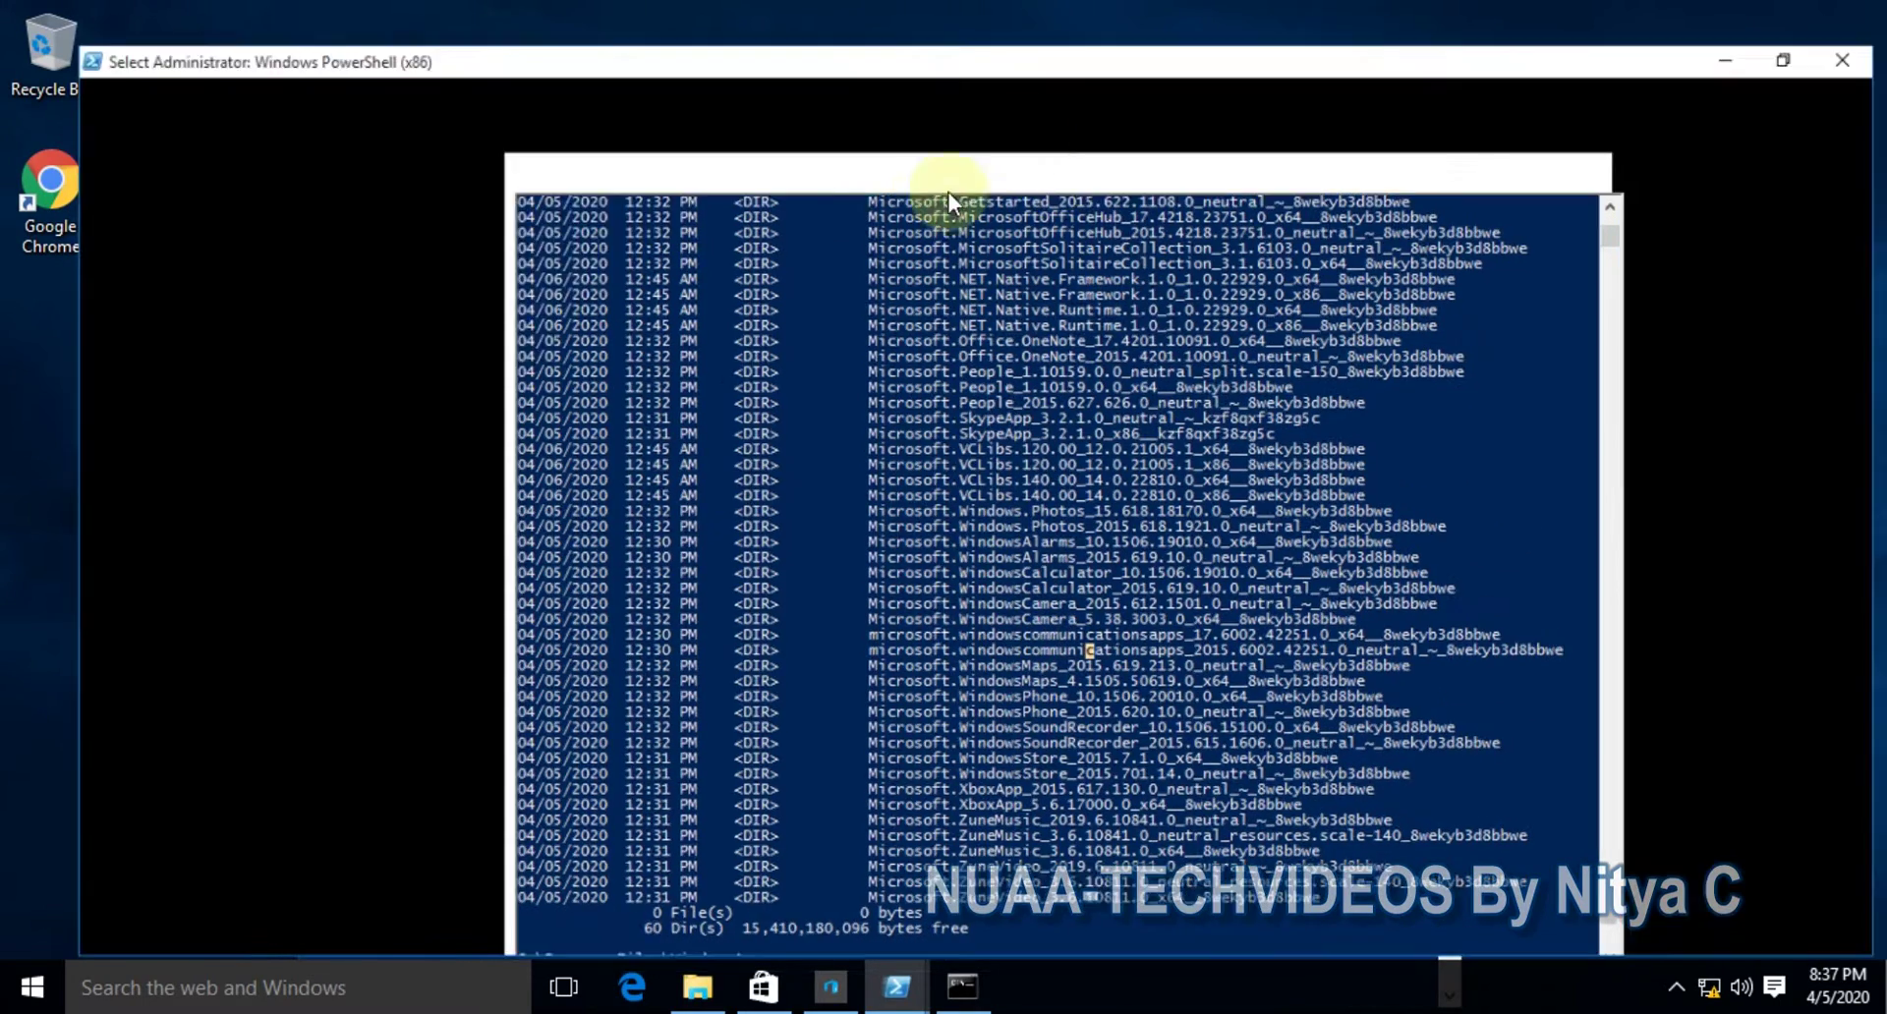
Examine the WindowsApps listing, highlighting the whole list of app folders and the WindowsCamera and WindowsStore package names.
scroll(783, 392, "up", 2)
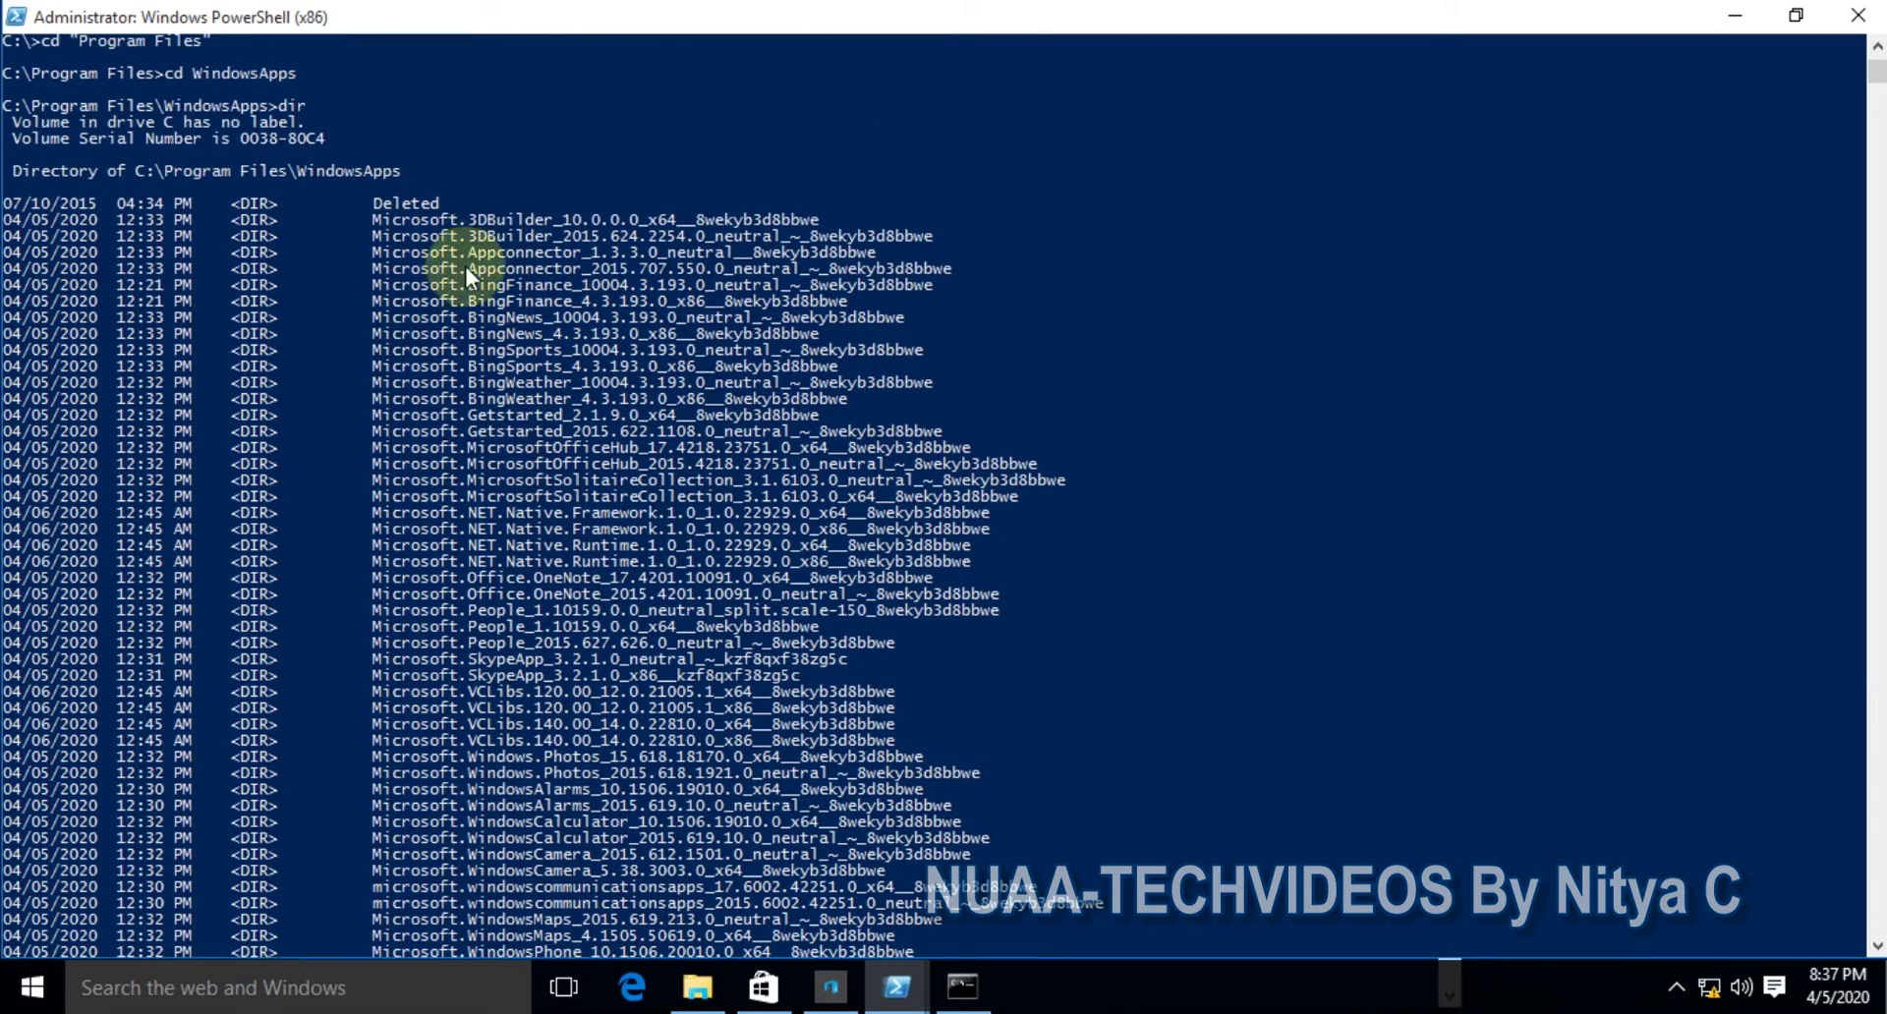
left_click_drag(480, 205, 879, 835)
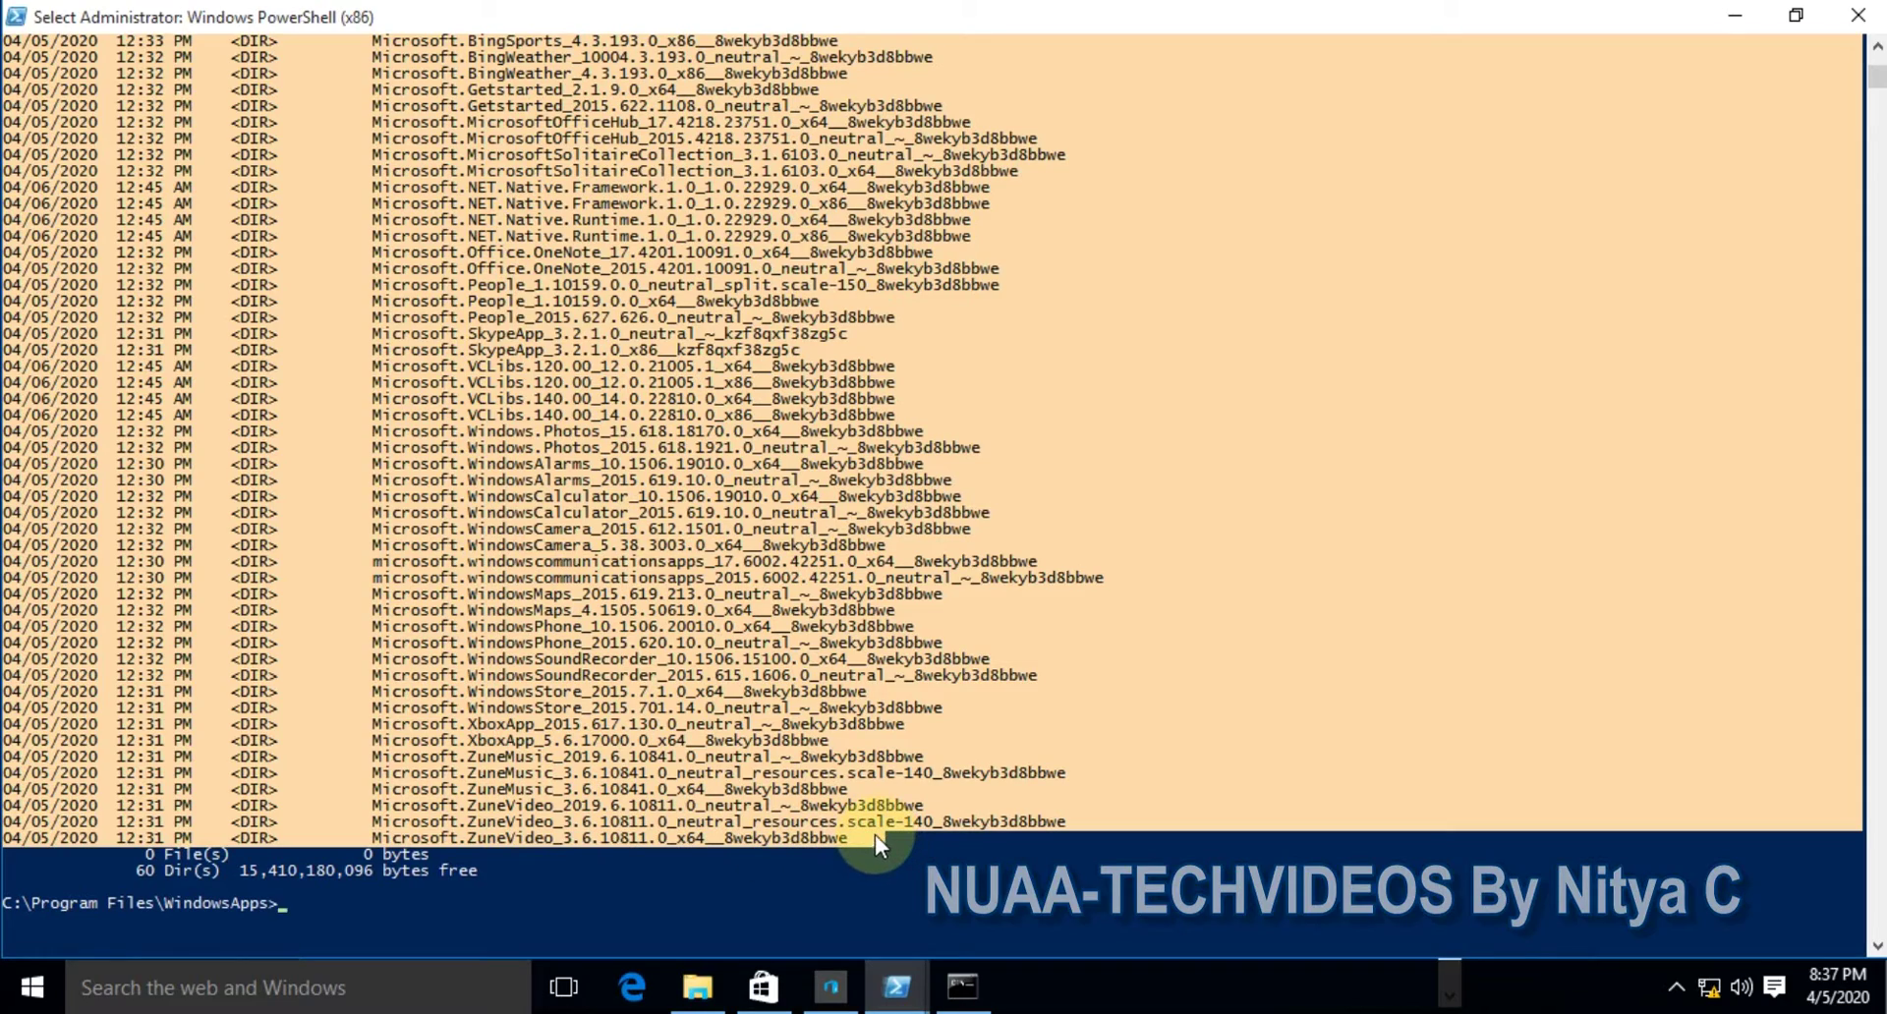
scroll(875, 835, "up", 8)
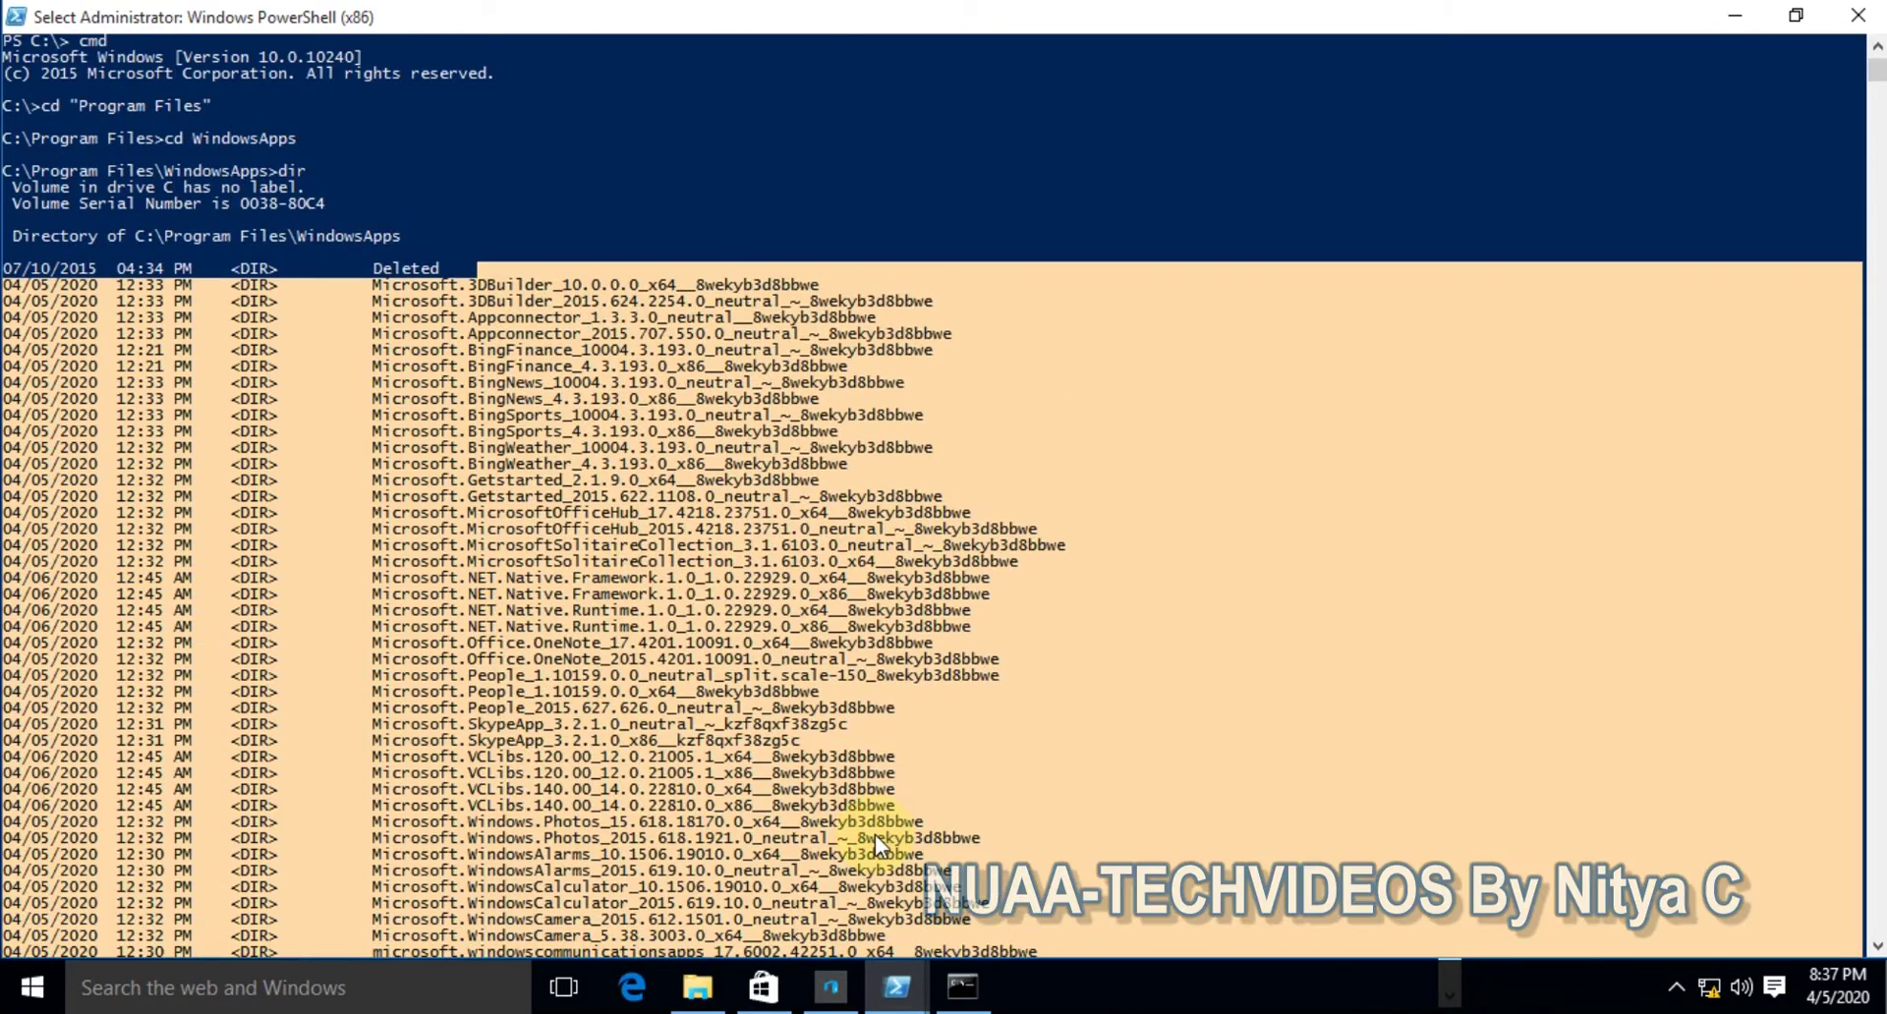
scroll(865, 833, "down", 6)
left_click(537, 649)
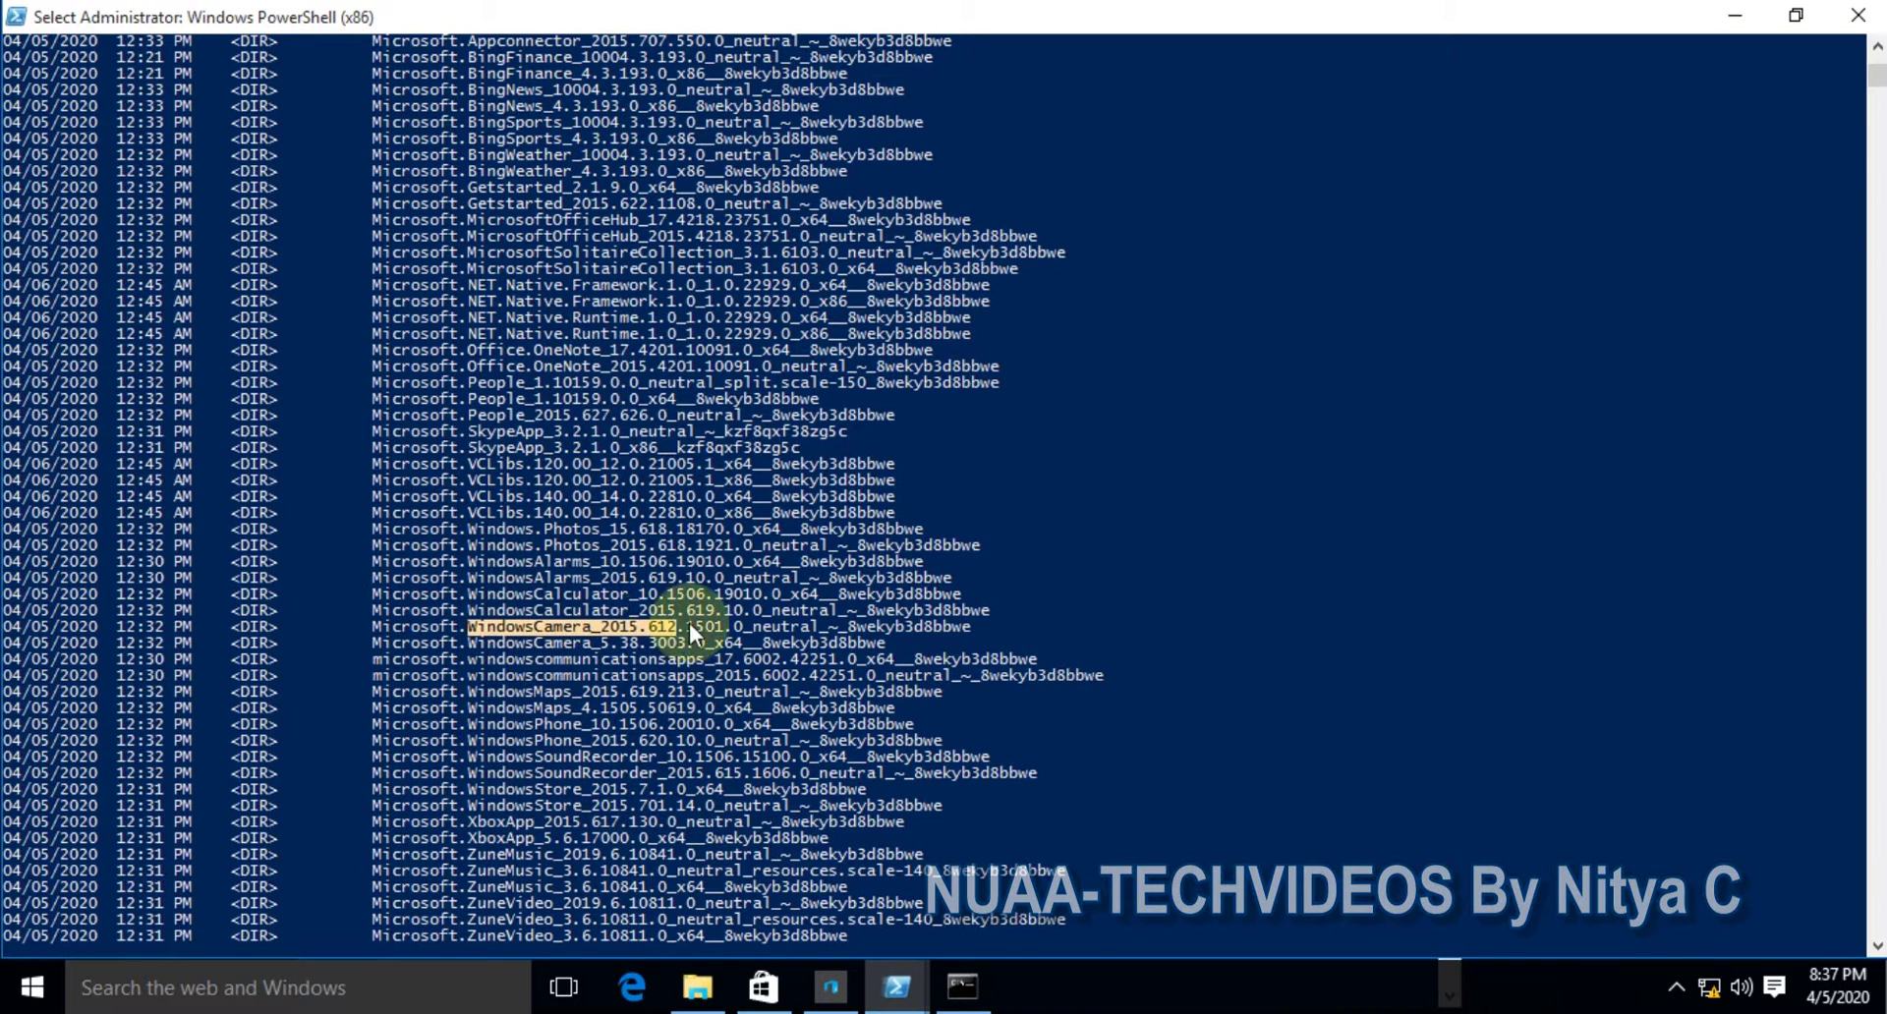
left_click_drag(688, 623, 988, 632)
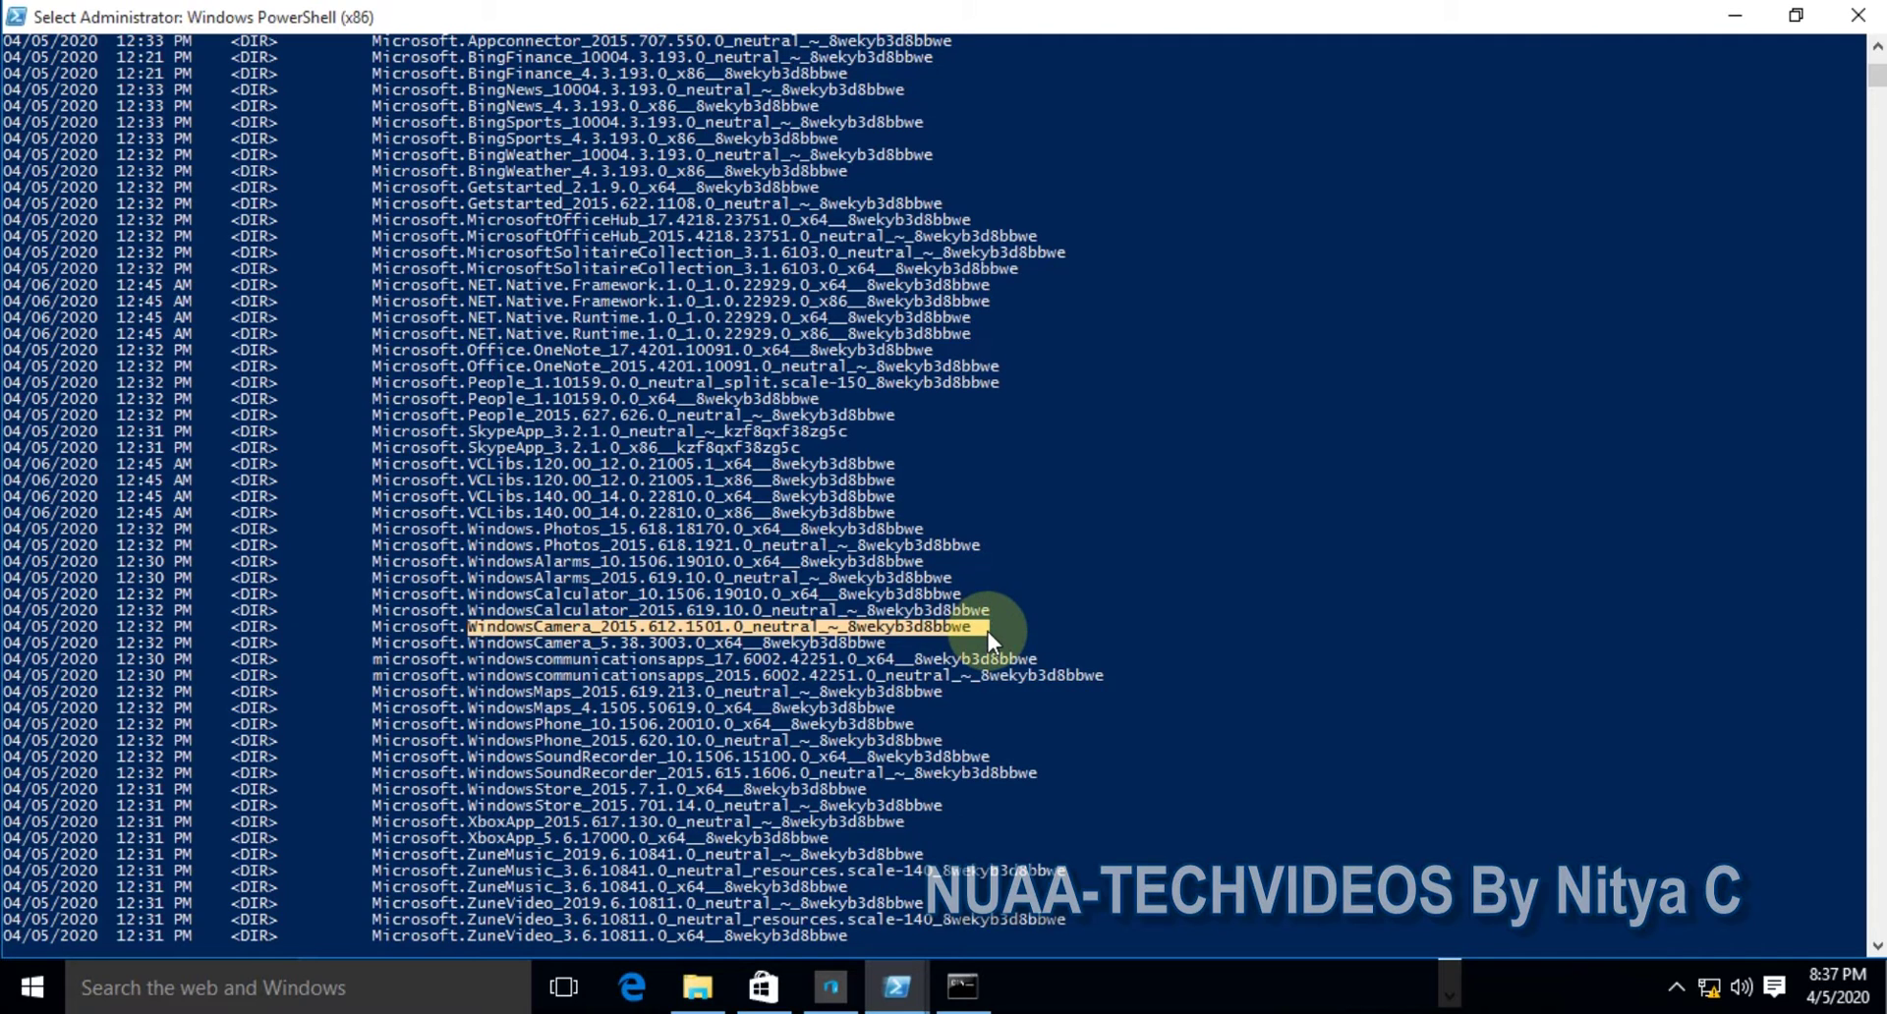
scroll(723, 659, "down", 3)
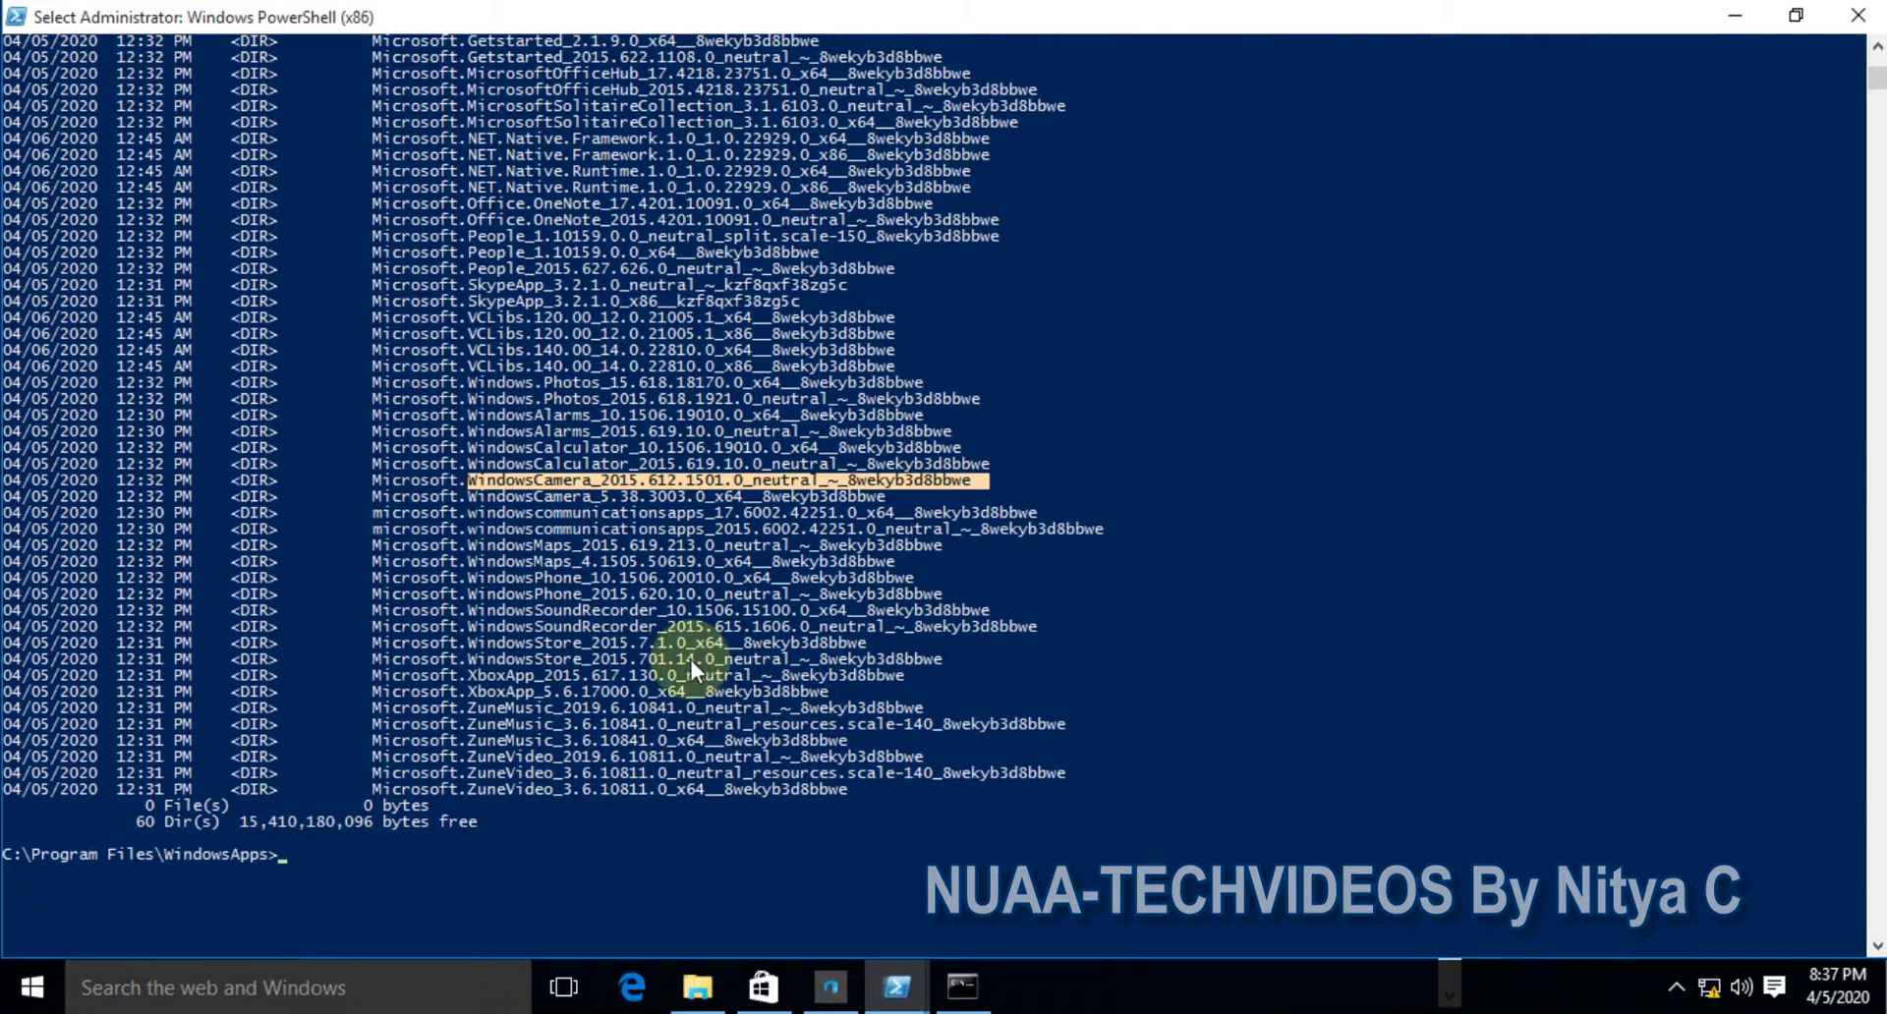
left_click_drag(470, 646, 904, 639)
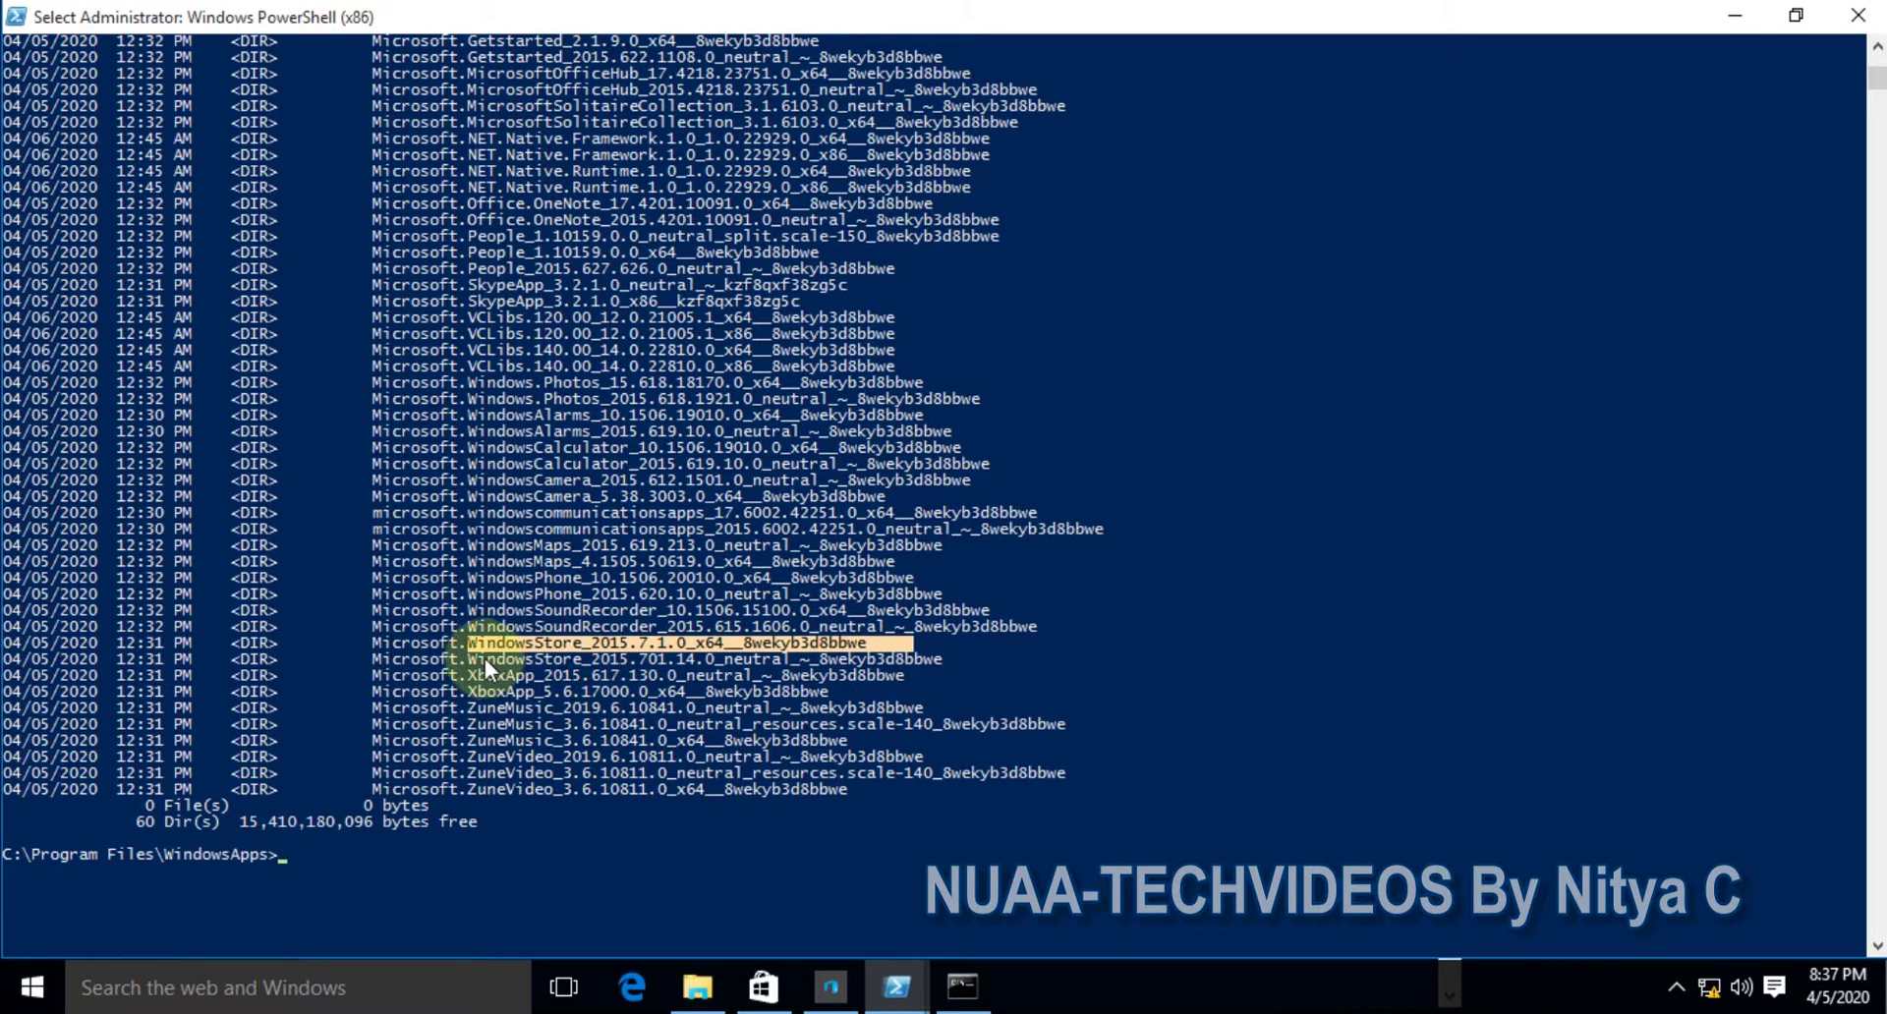
left_click_drag(470, 659, 928, 654)
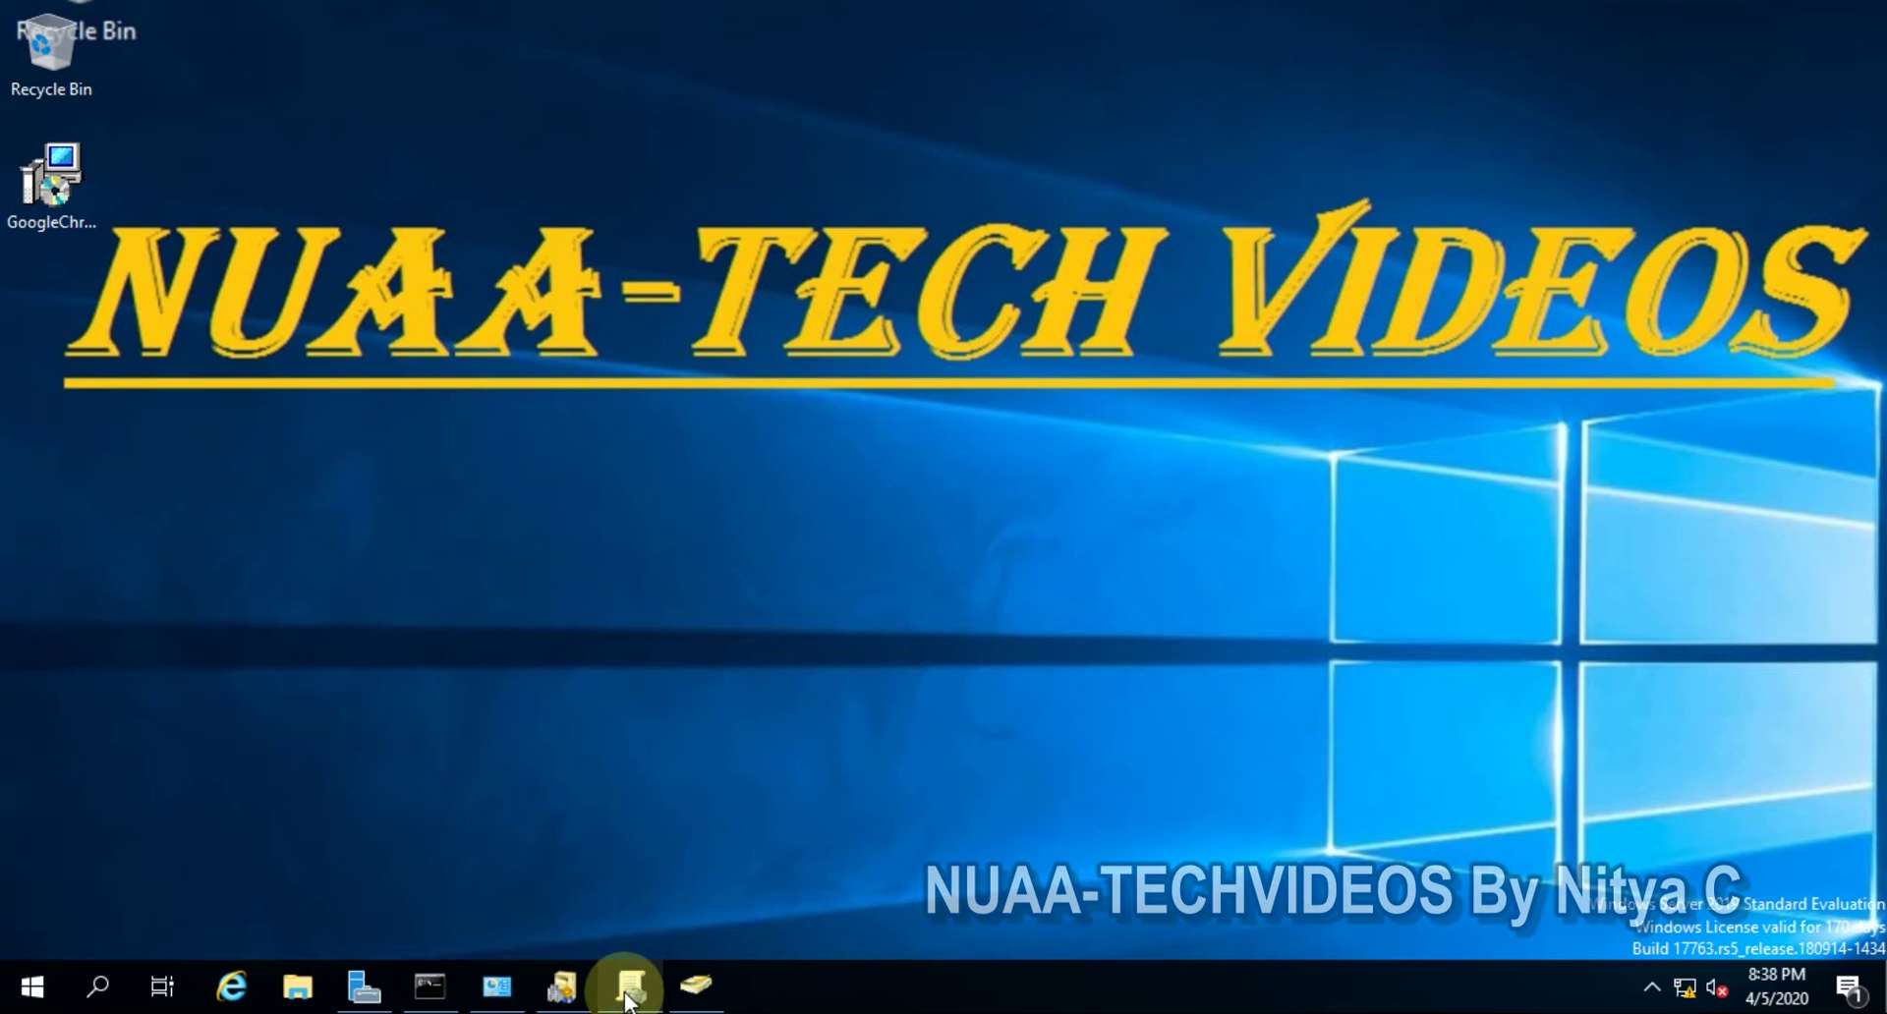
Switch to Group Policy Management on the server and expand the IT organizational unit under BLR in the Addi.com domain.
mouse_move(629, 998)
left_click(651, 883)
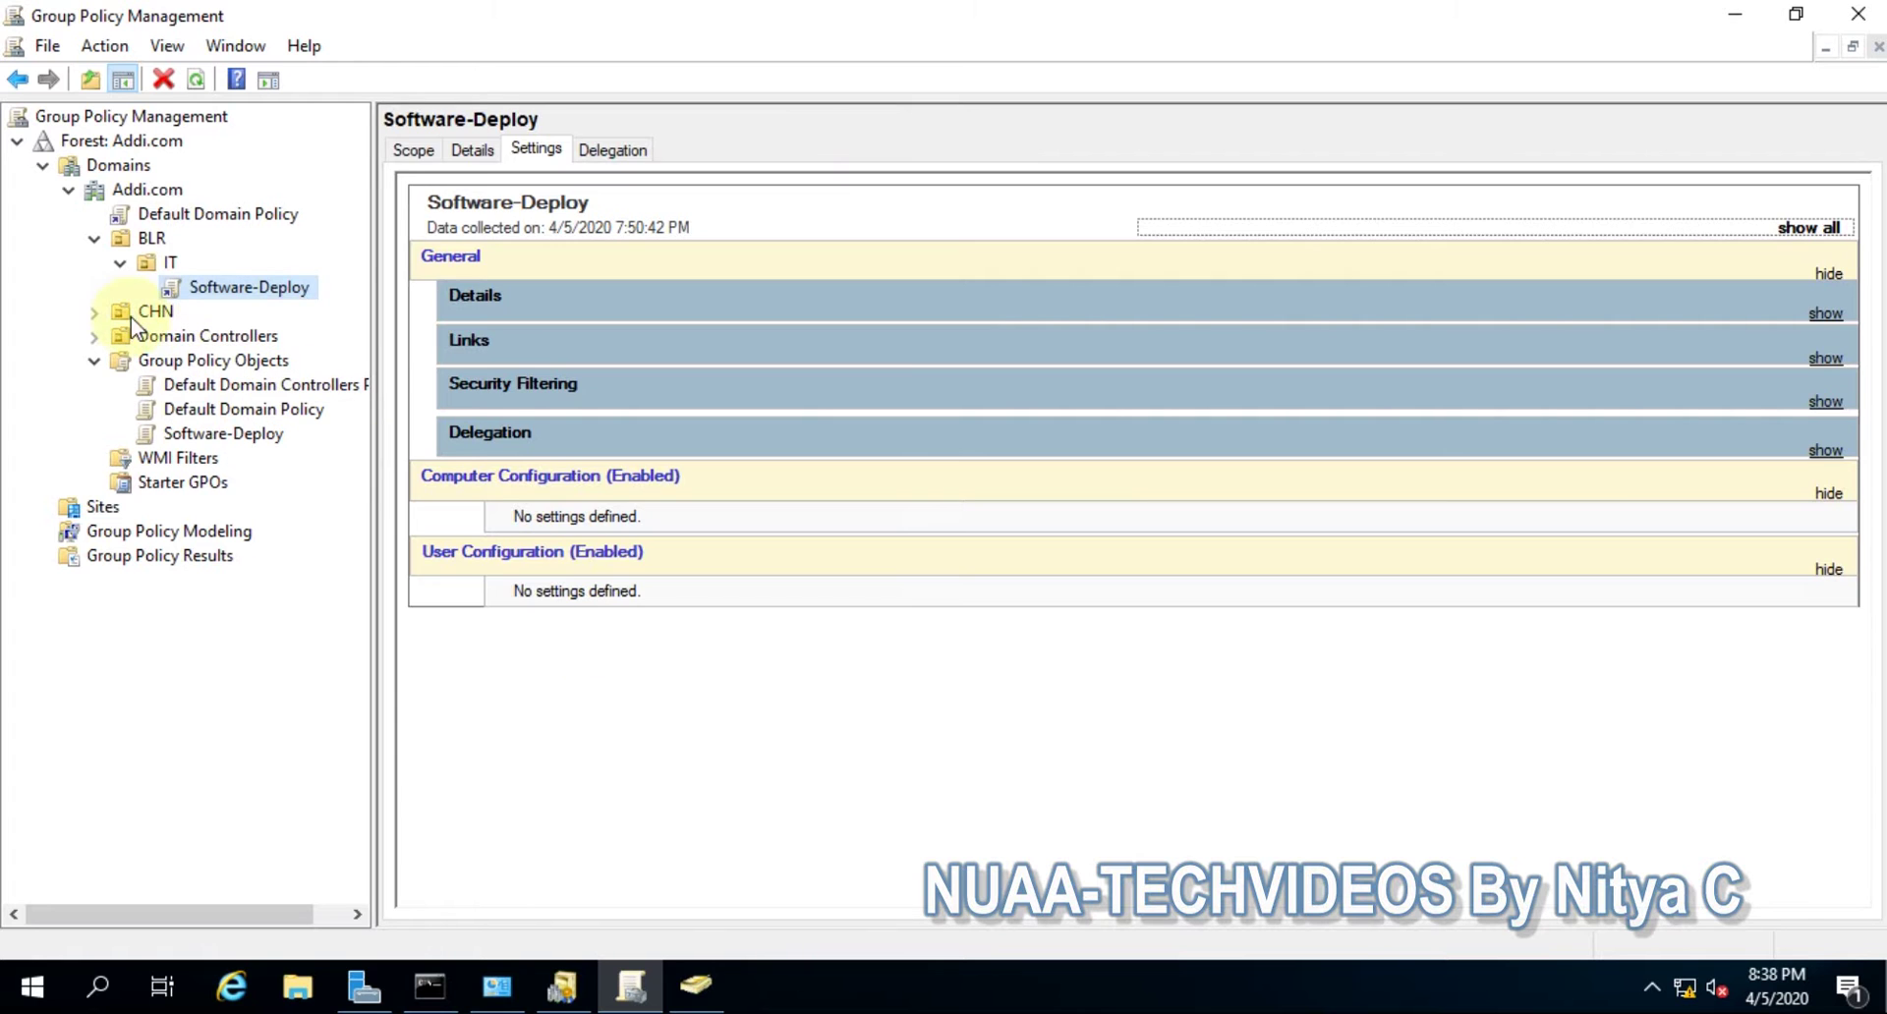
left_click(119, 265)
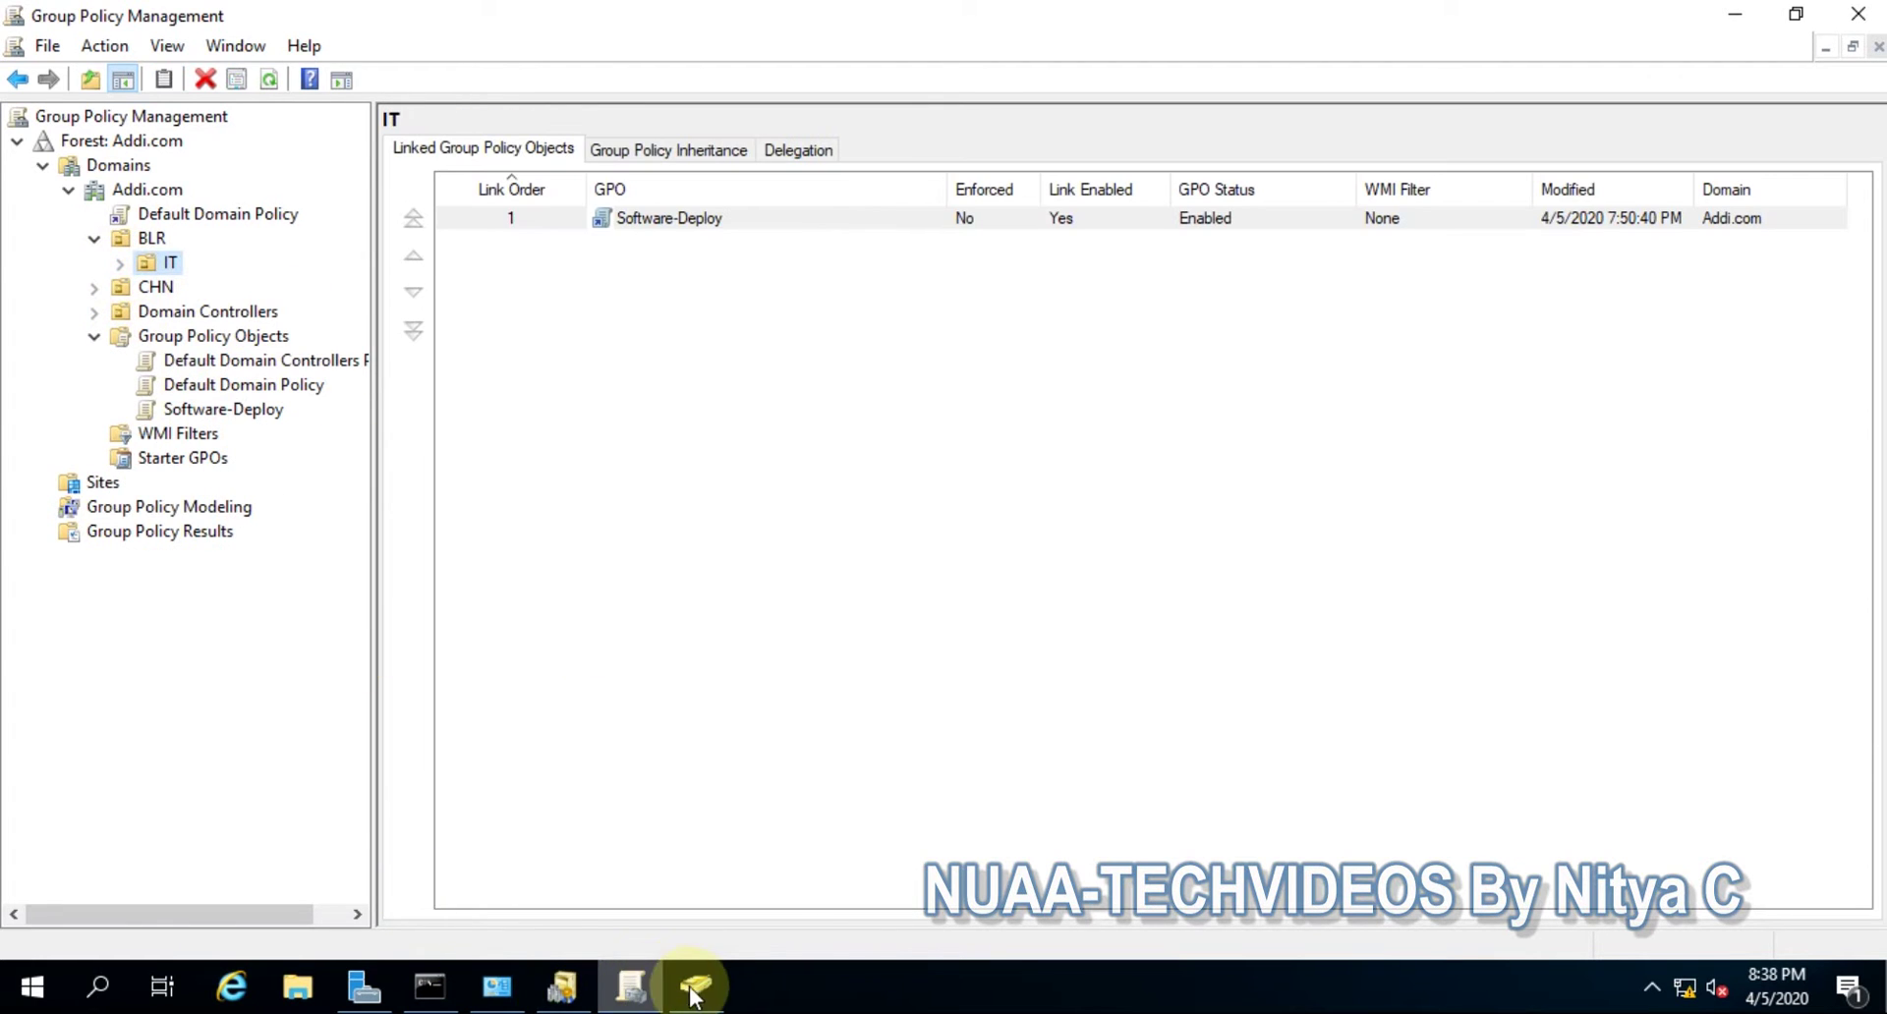
key("alt+Tab")
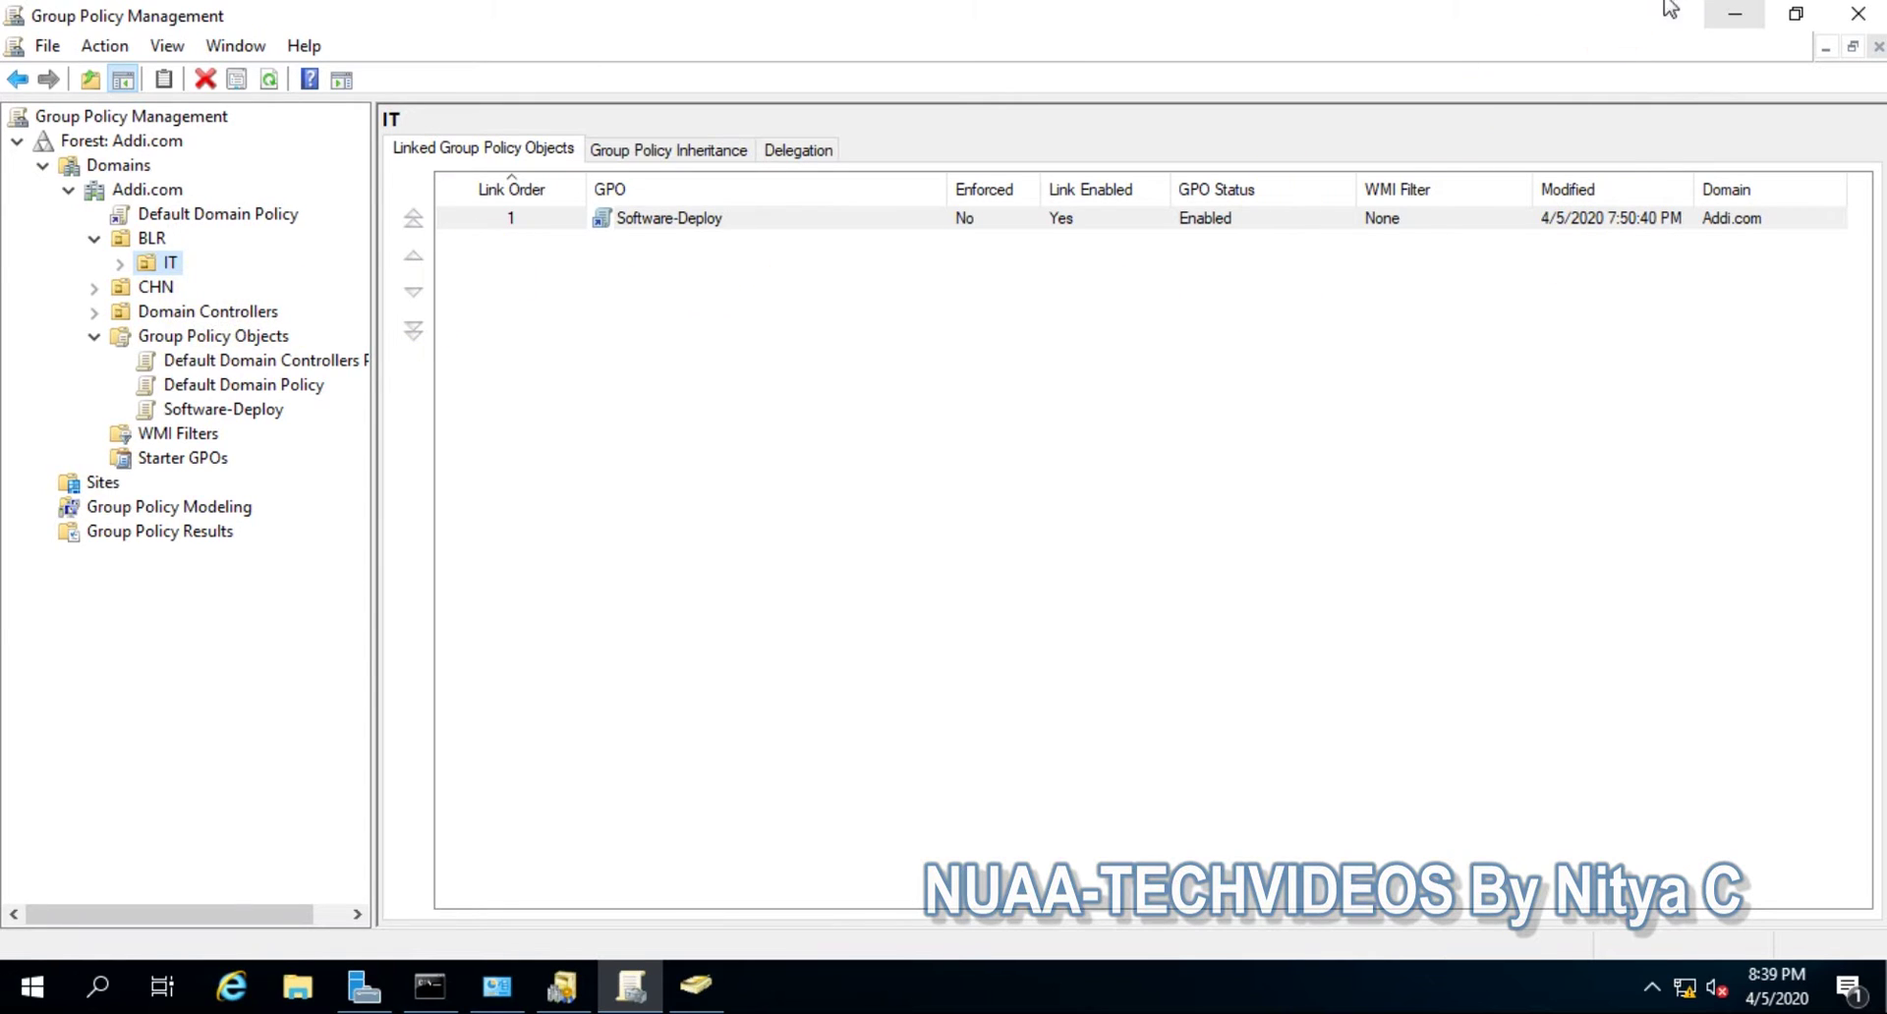
key("Right")
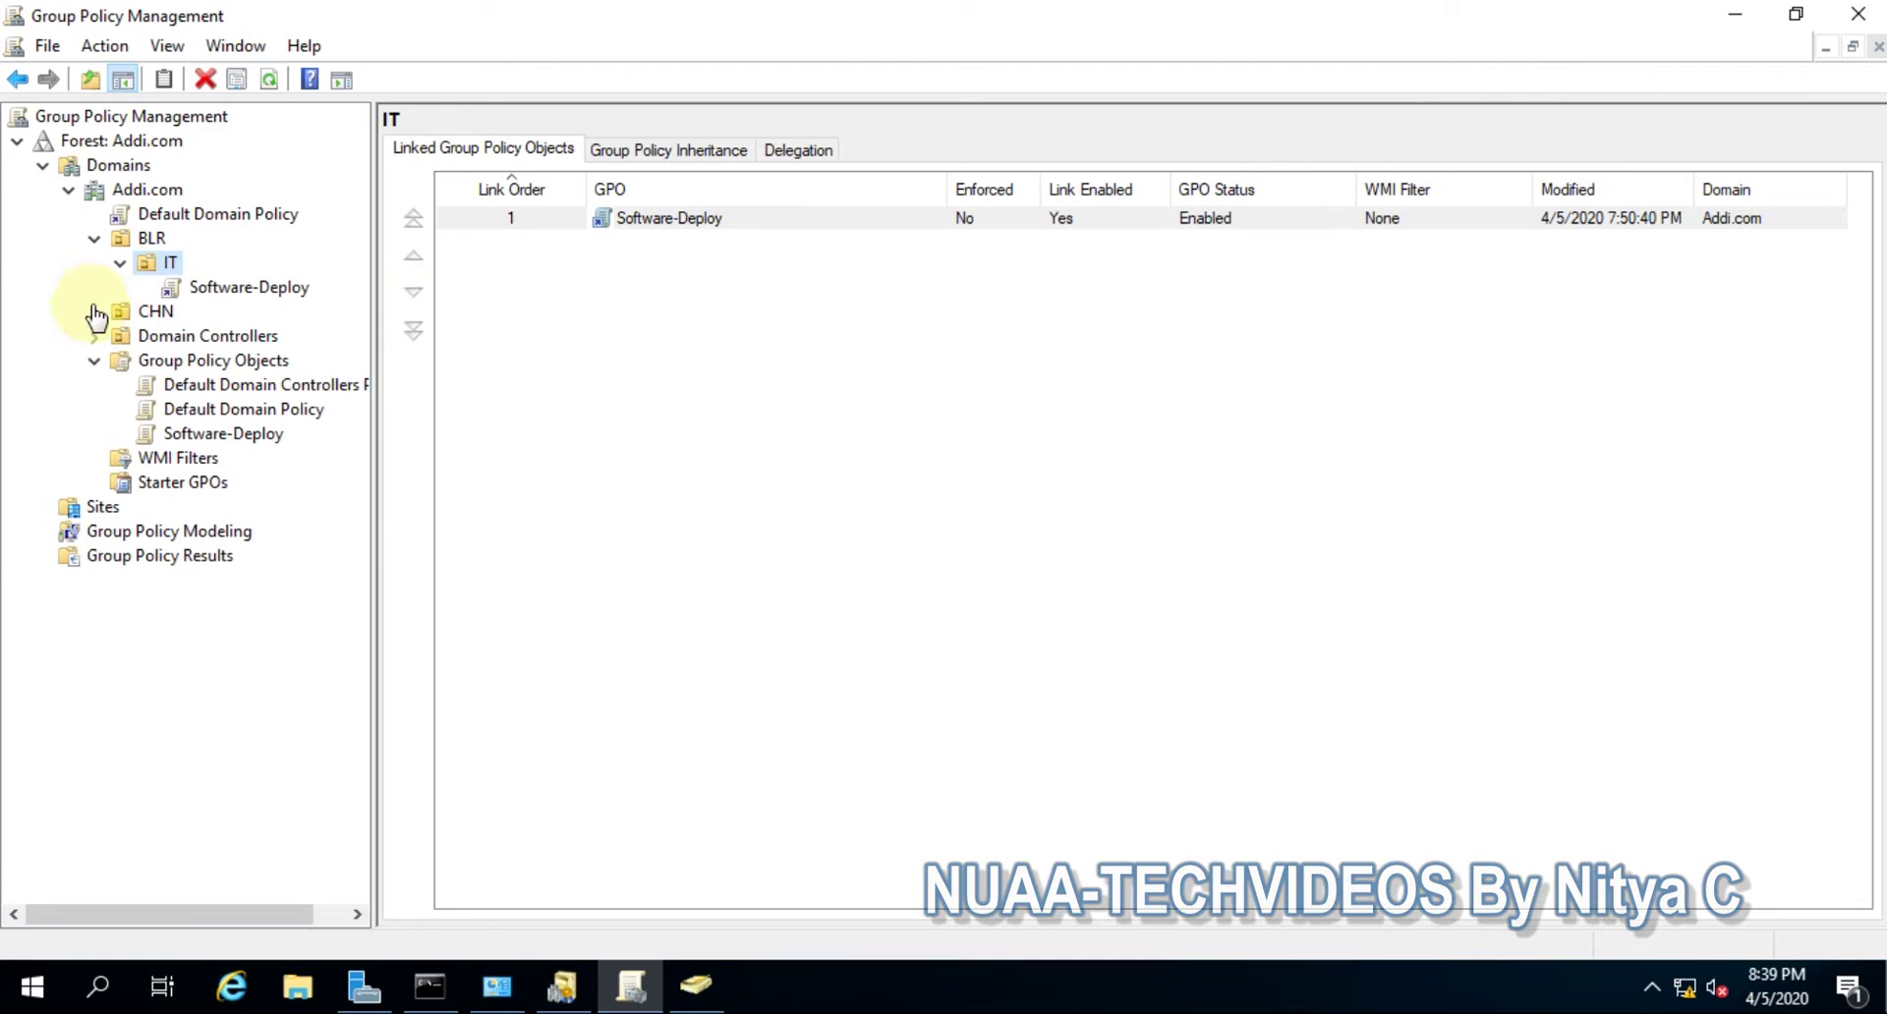
Create a new GPO named "MS-Store Block" linked to the IT organizational unit.
right_click(165, 272)
left_click(270, 288)
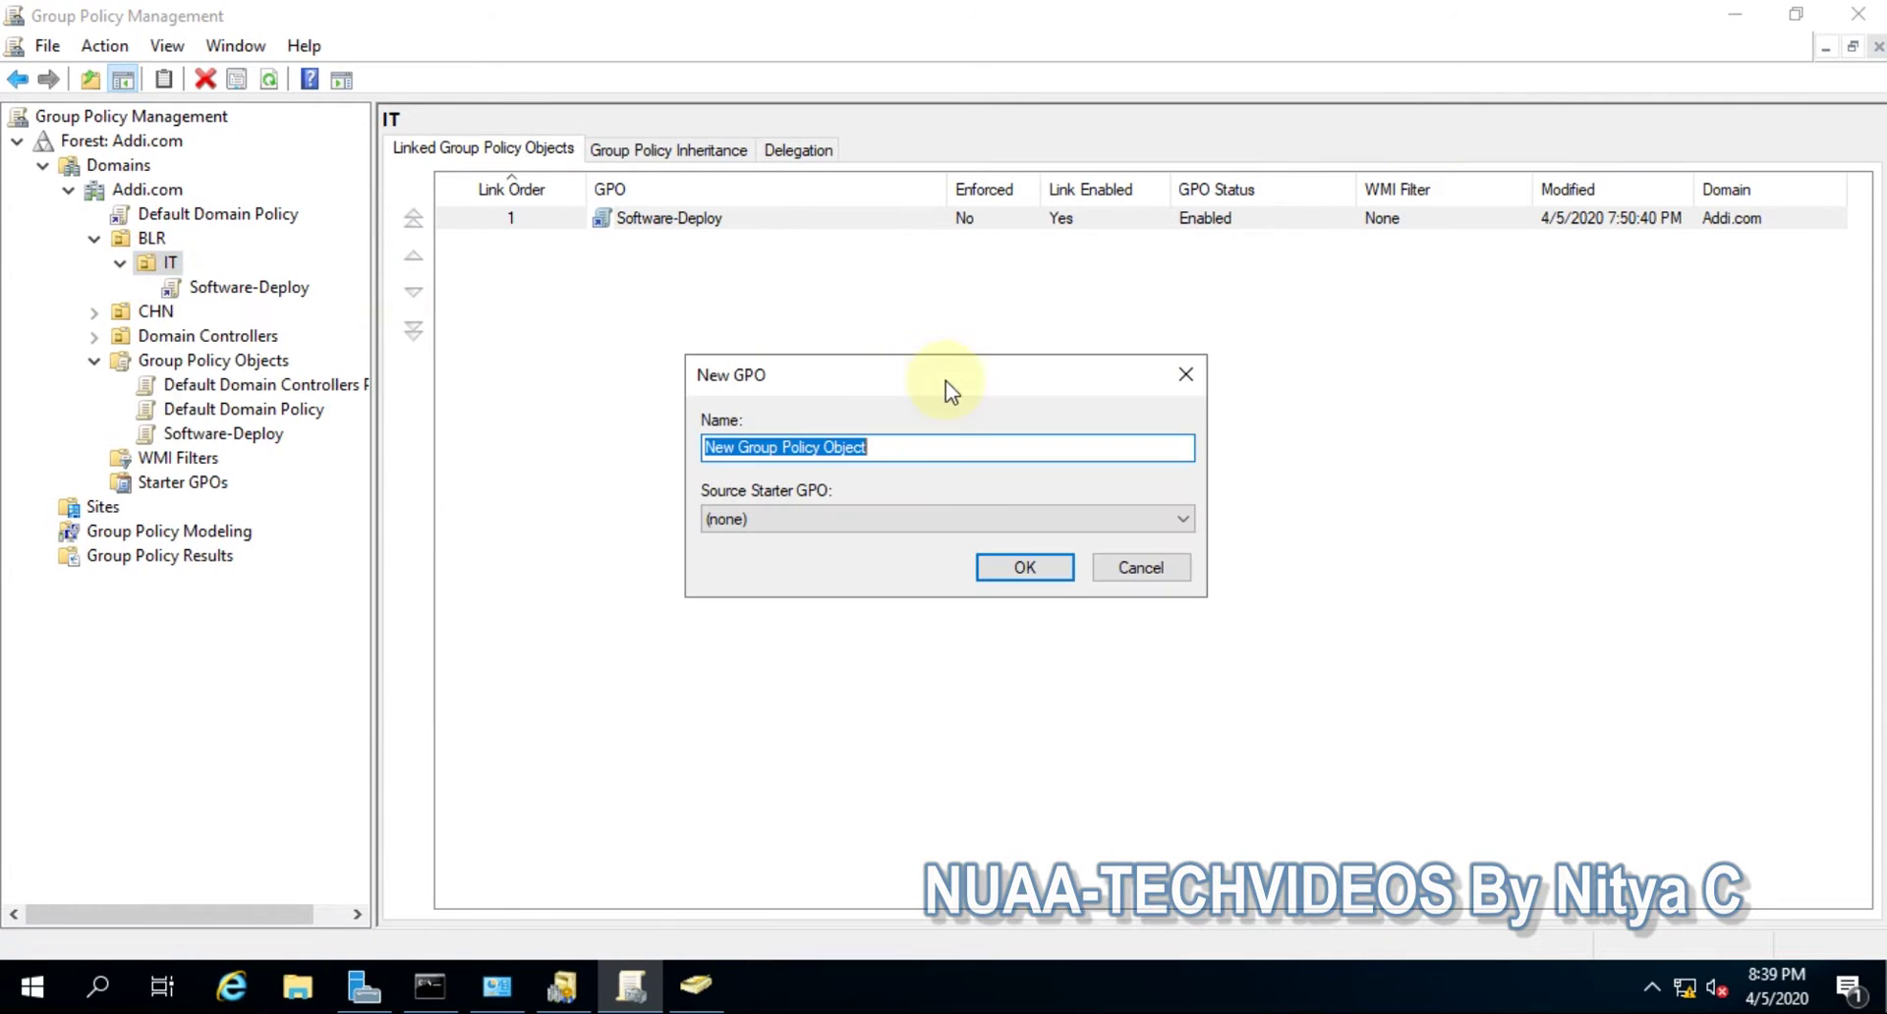
type("MS")
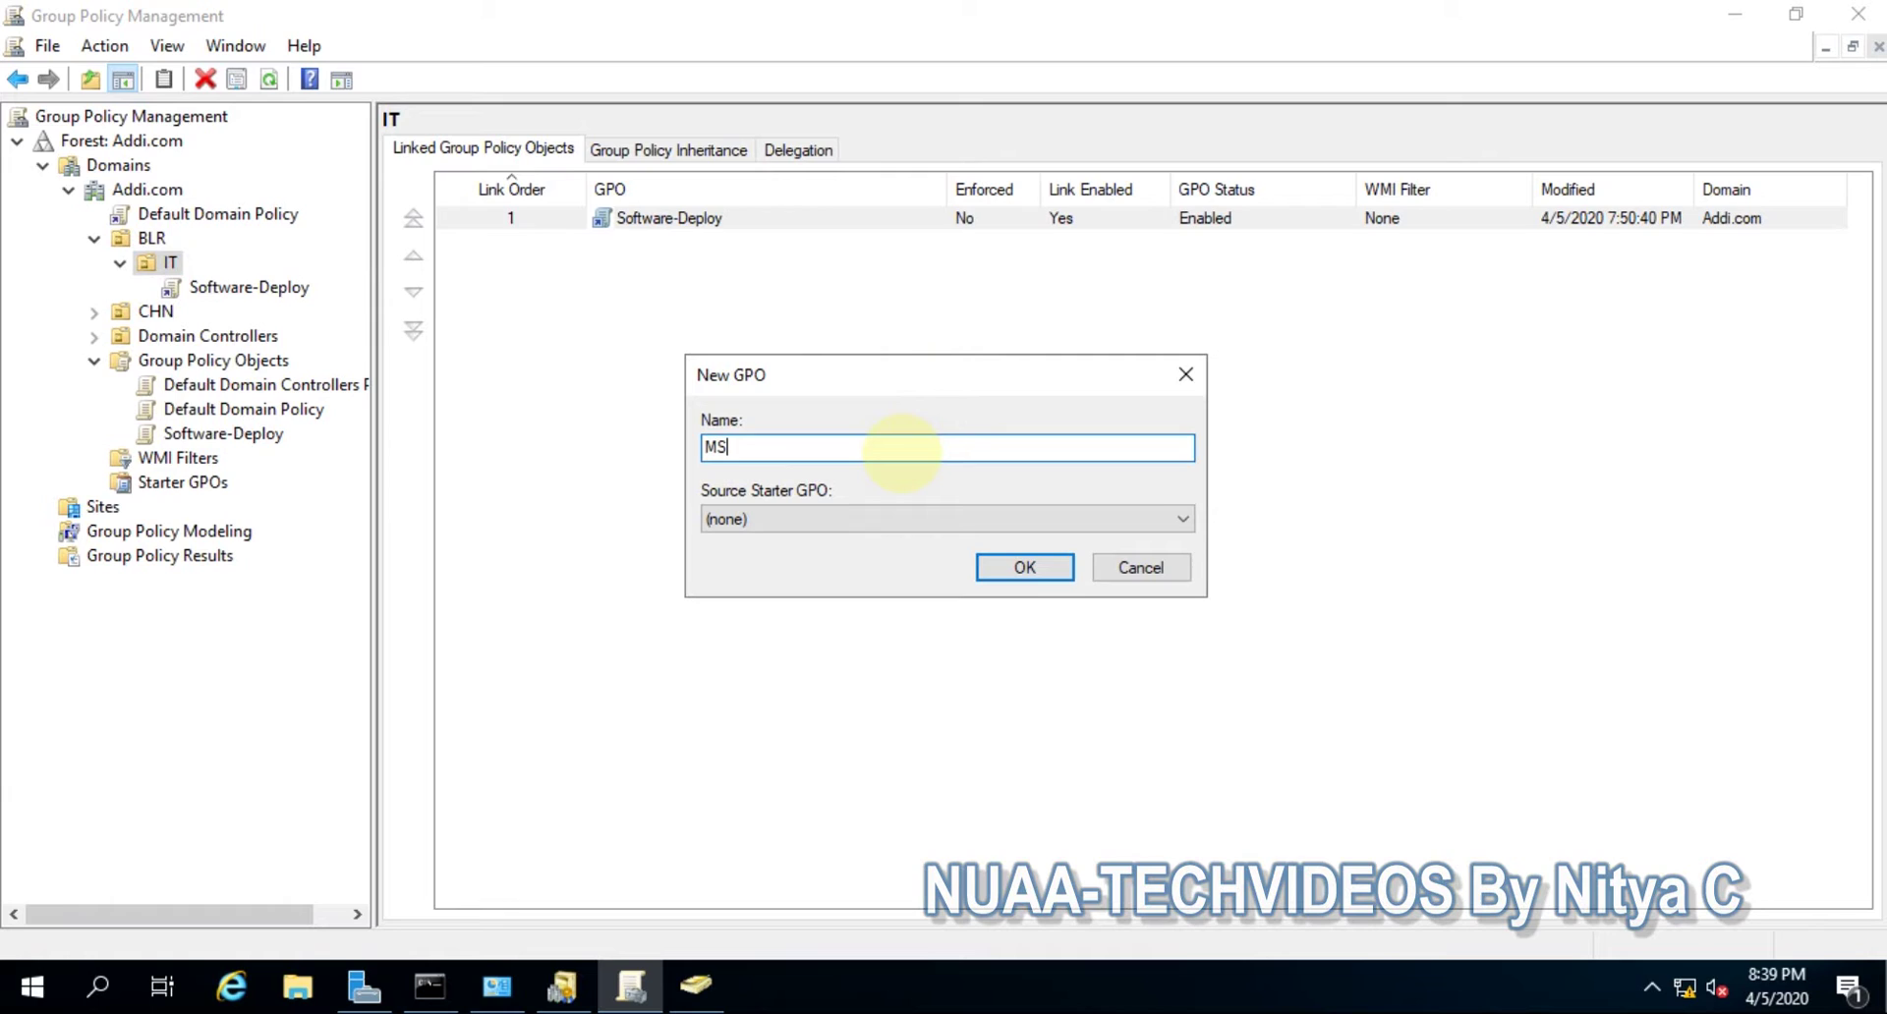
type("-So")
type("f")
key("BackSpace")
type("tore Block")
left_click(1030, 570)
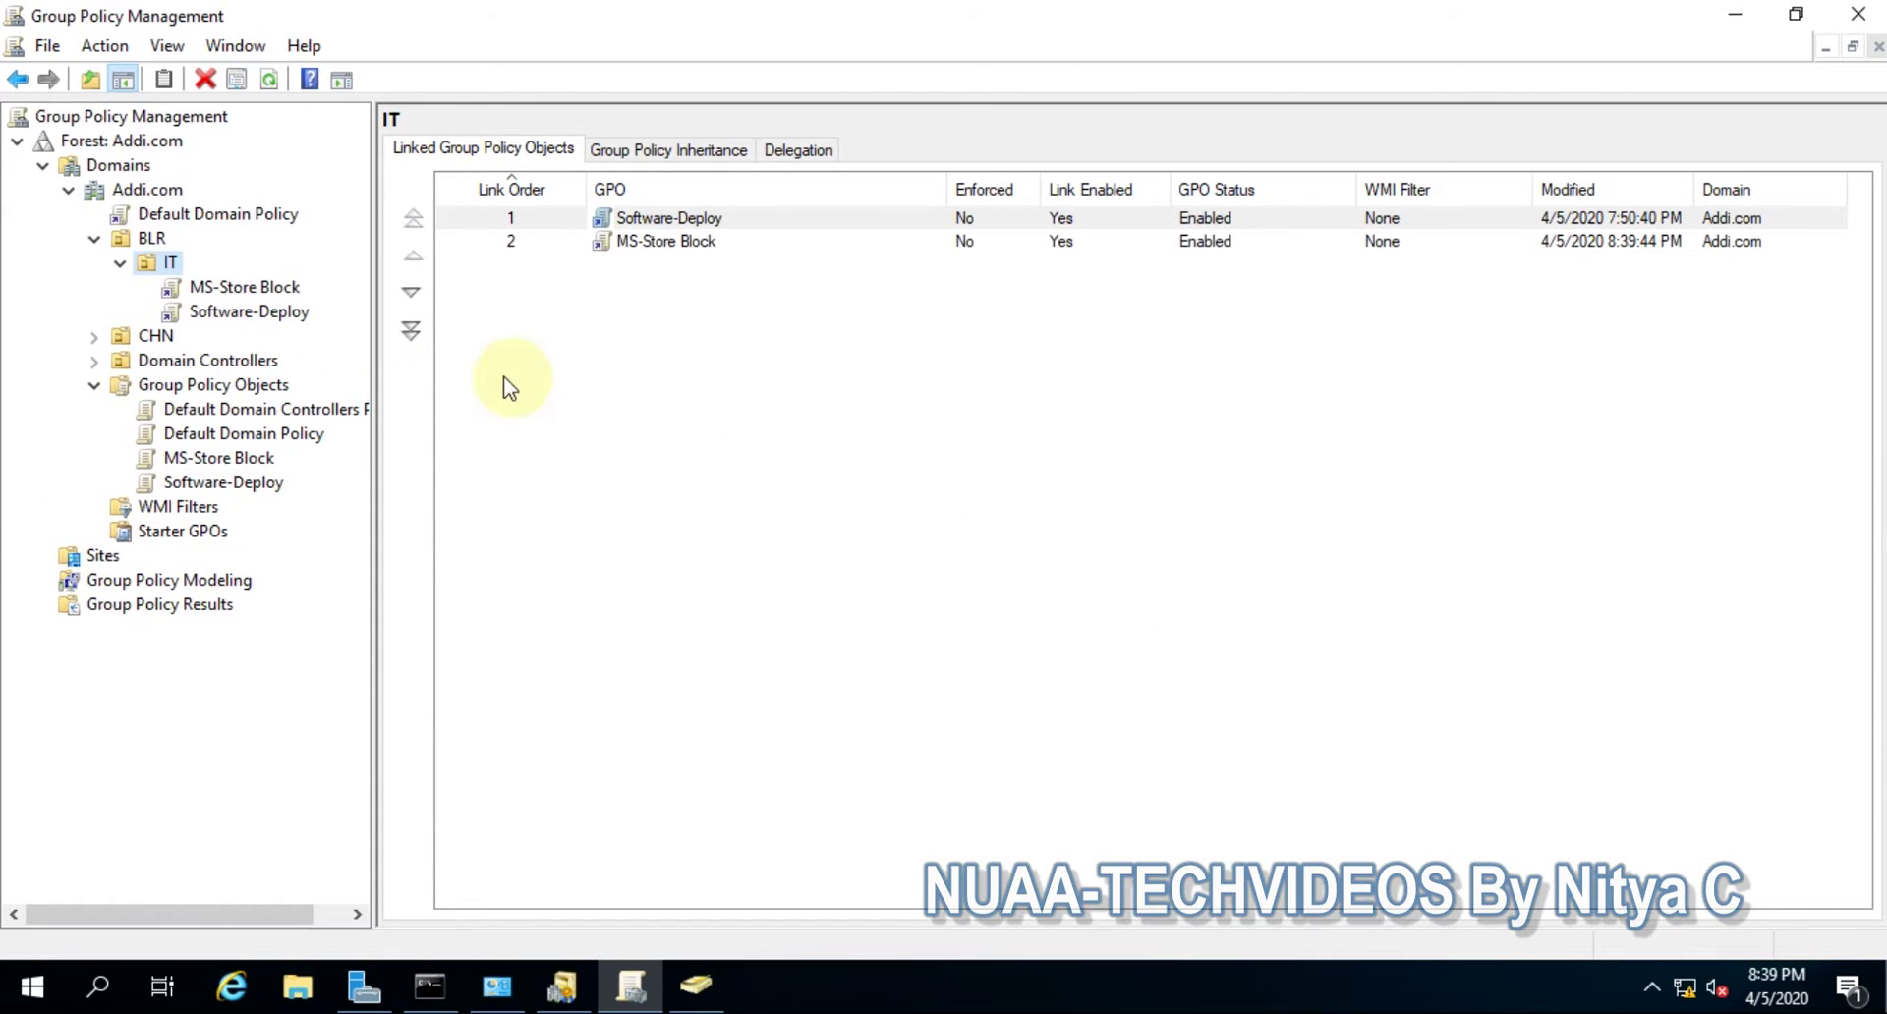
Open the Software-Deploy GPO for editing and expand the computer policies down to the Security Settings under Windows Settings.
left_click(251, 310)
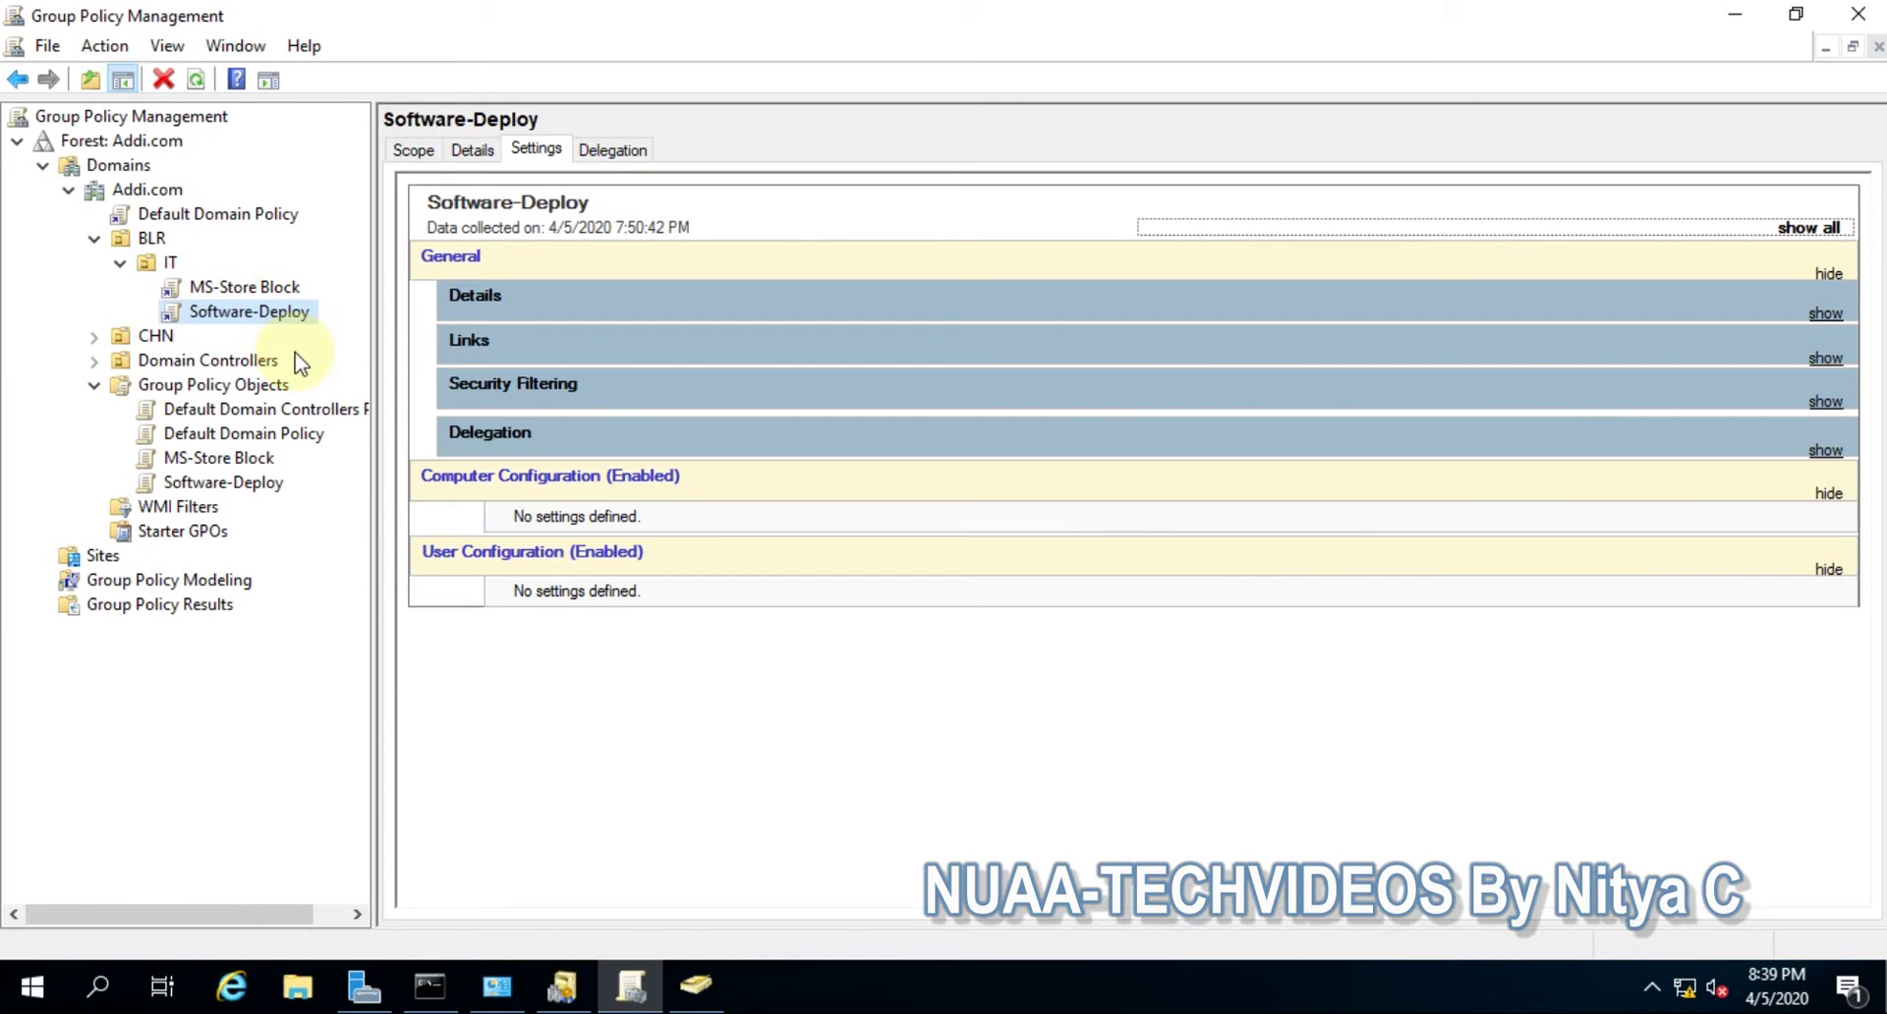
right_click(279, 315)
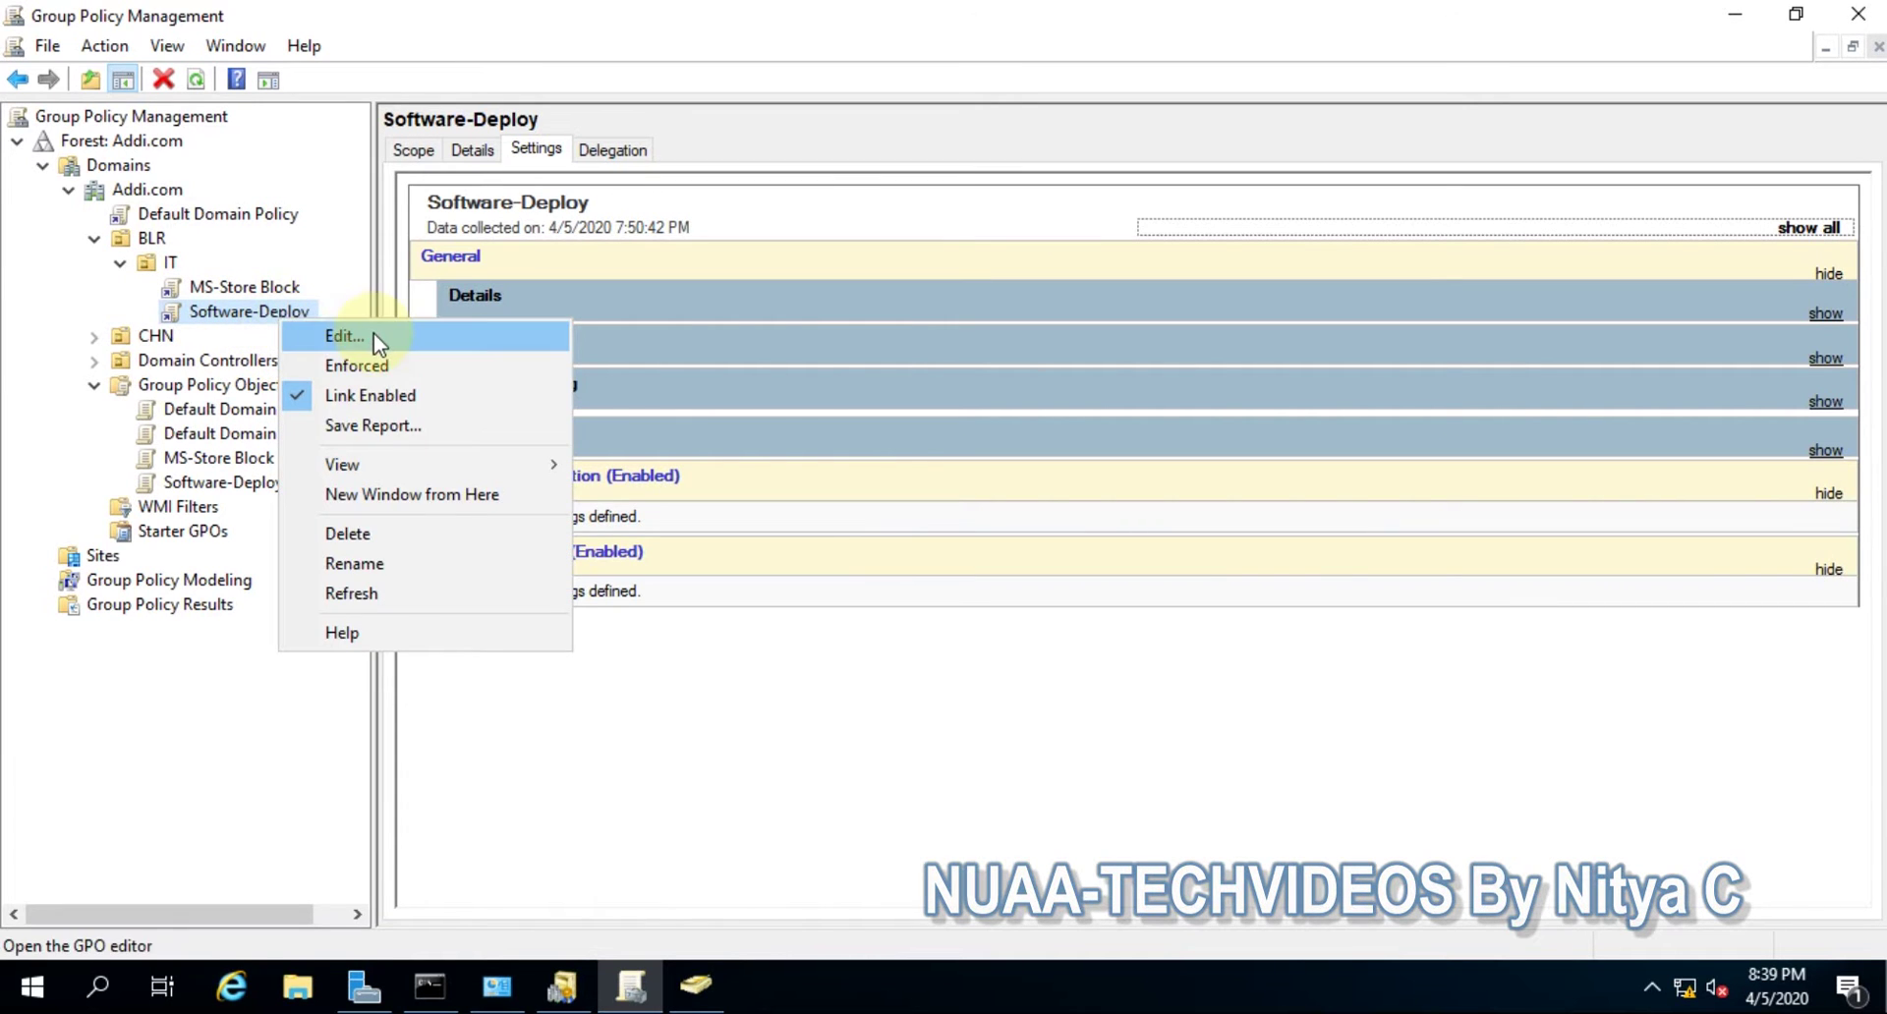
left_click(373, 335)
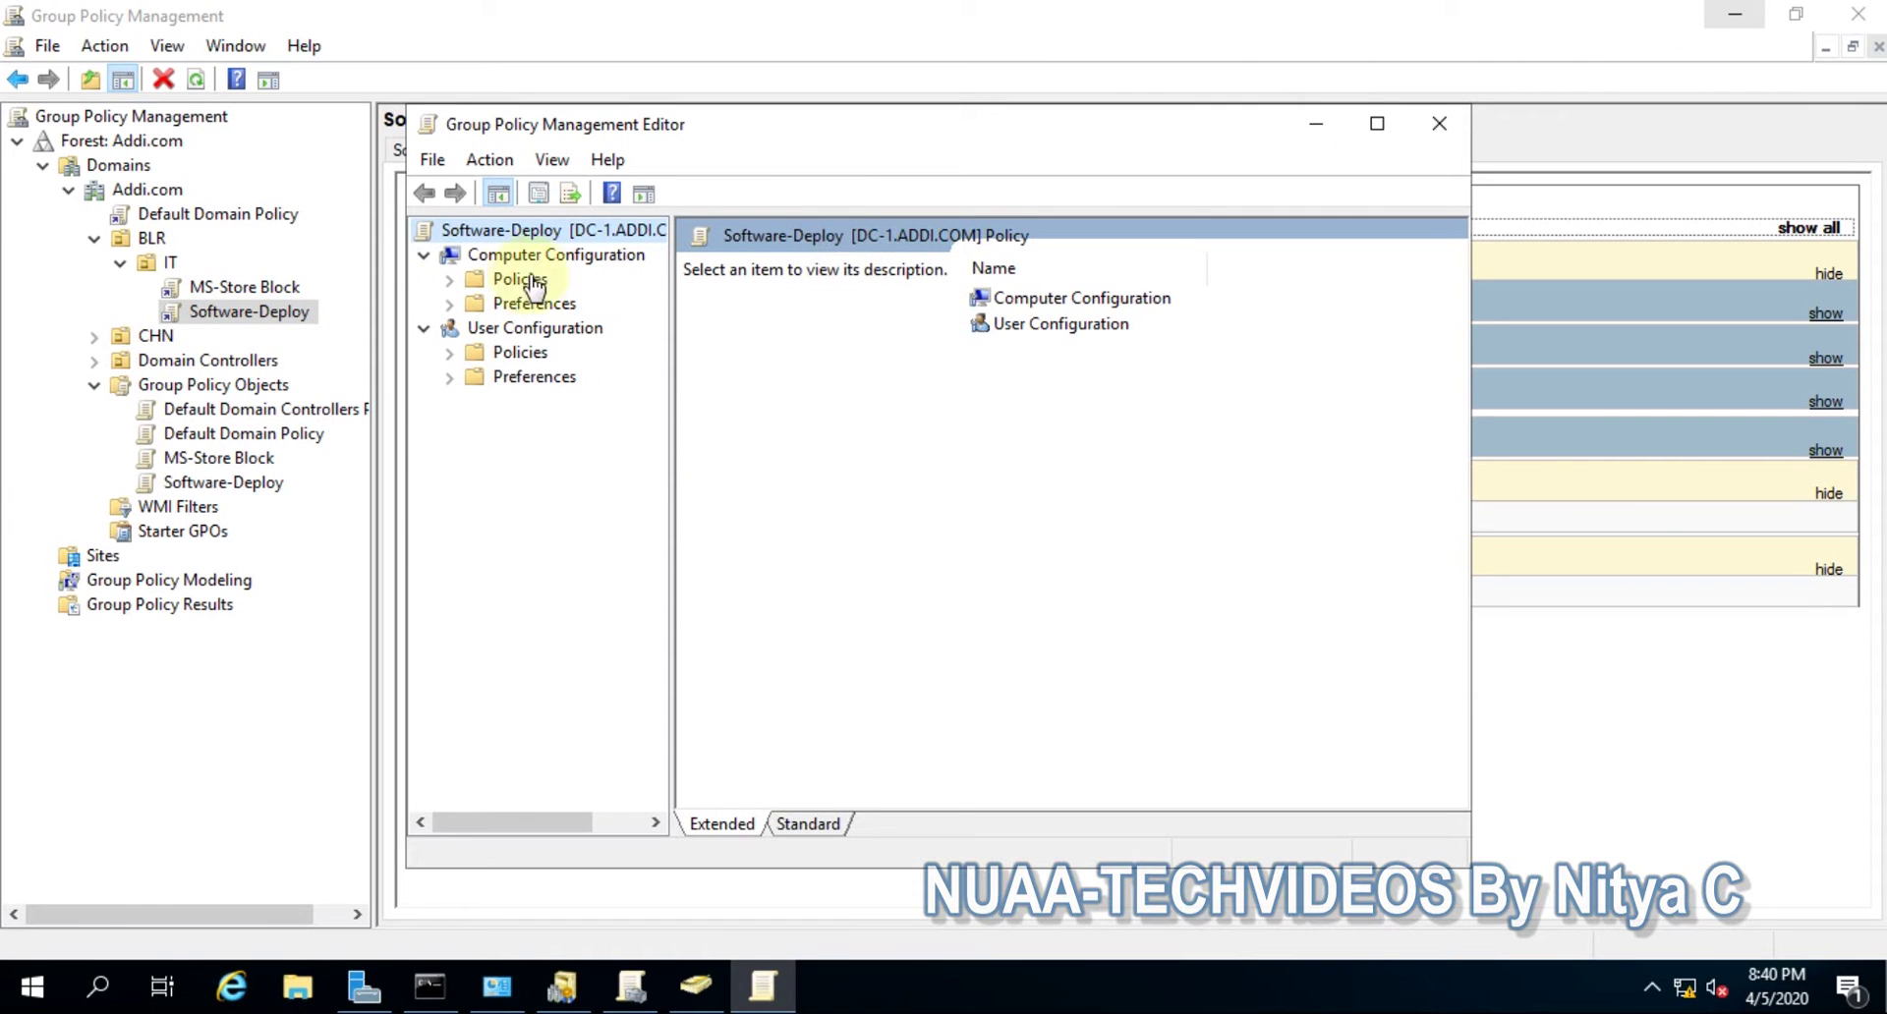
left_click(448, 279)
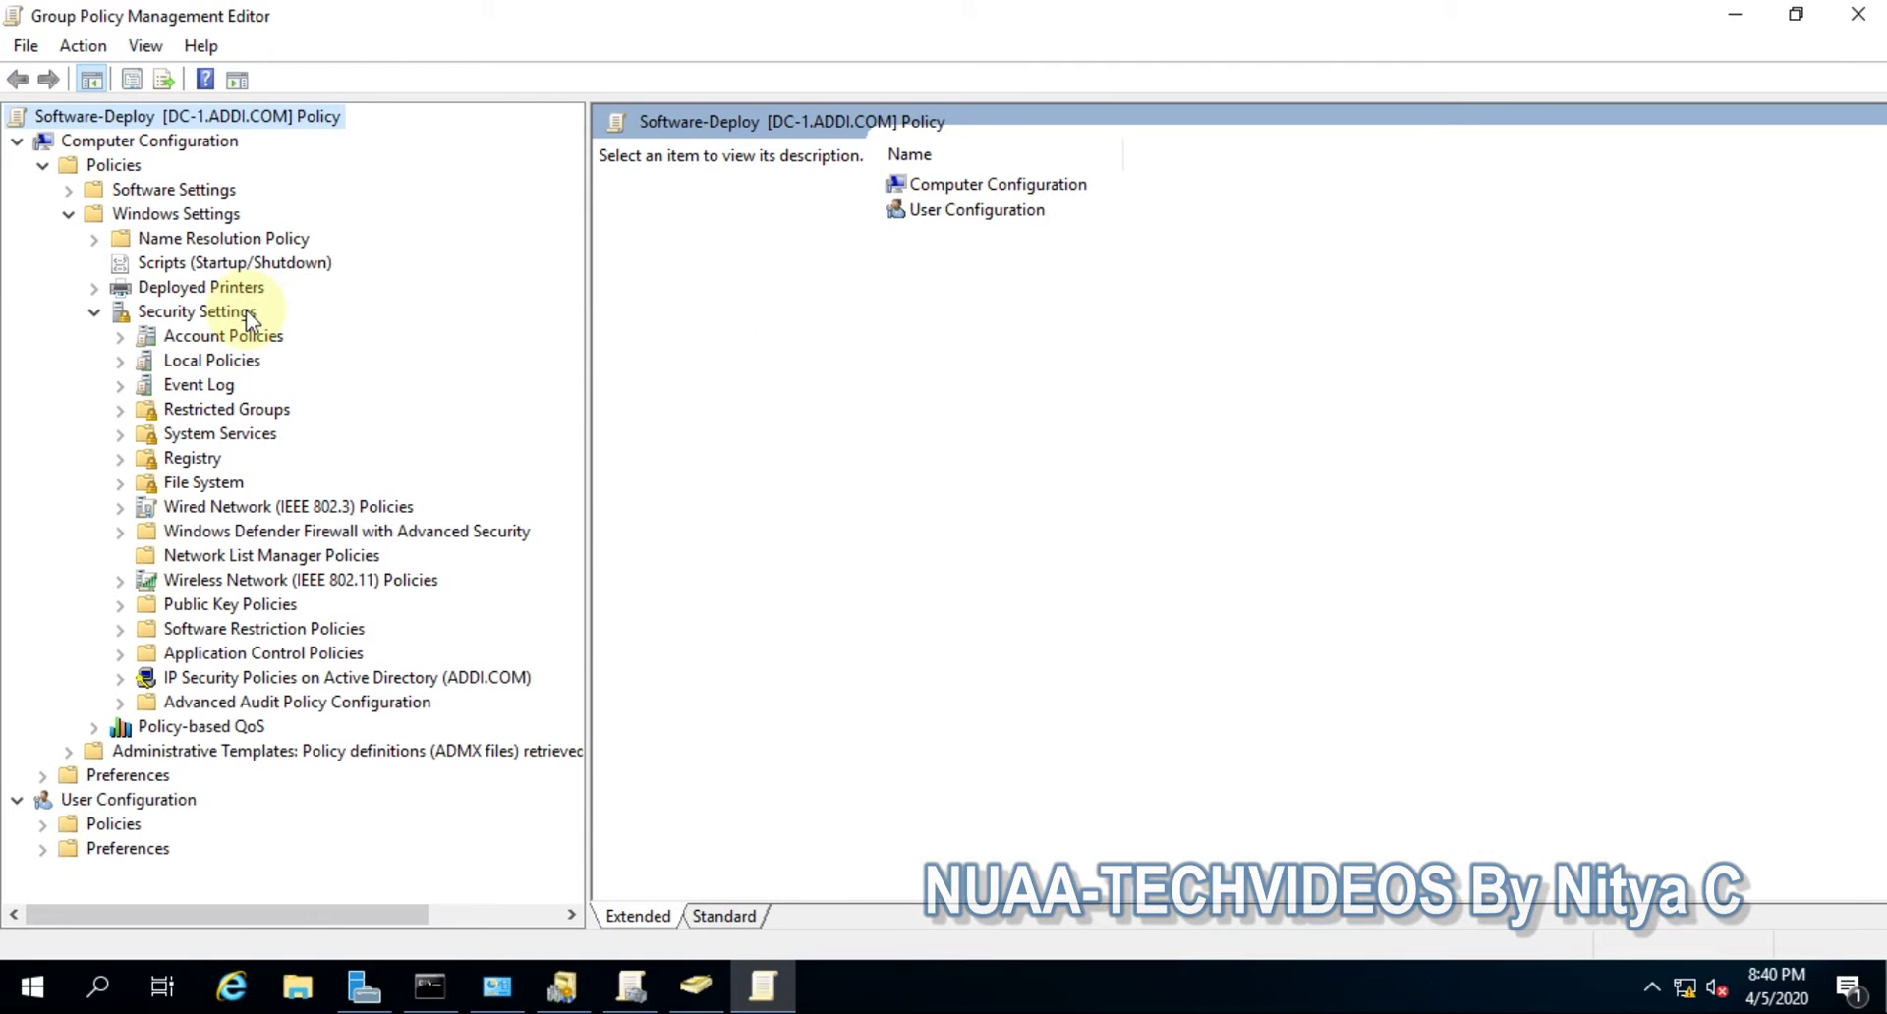
Create new software restriction policies in the computer Security Settings of the Software-Deploy GPO.
left_click(234, 314)
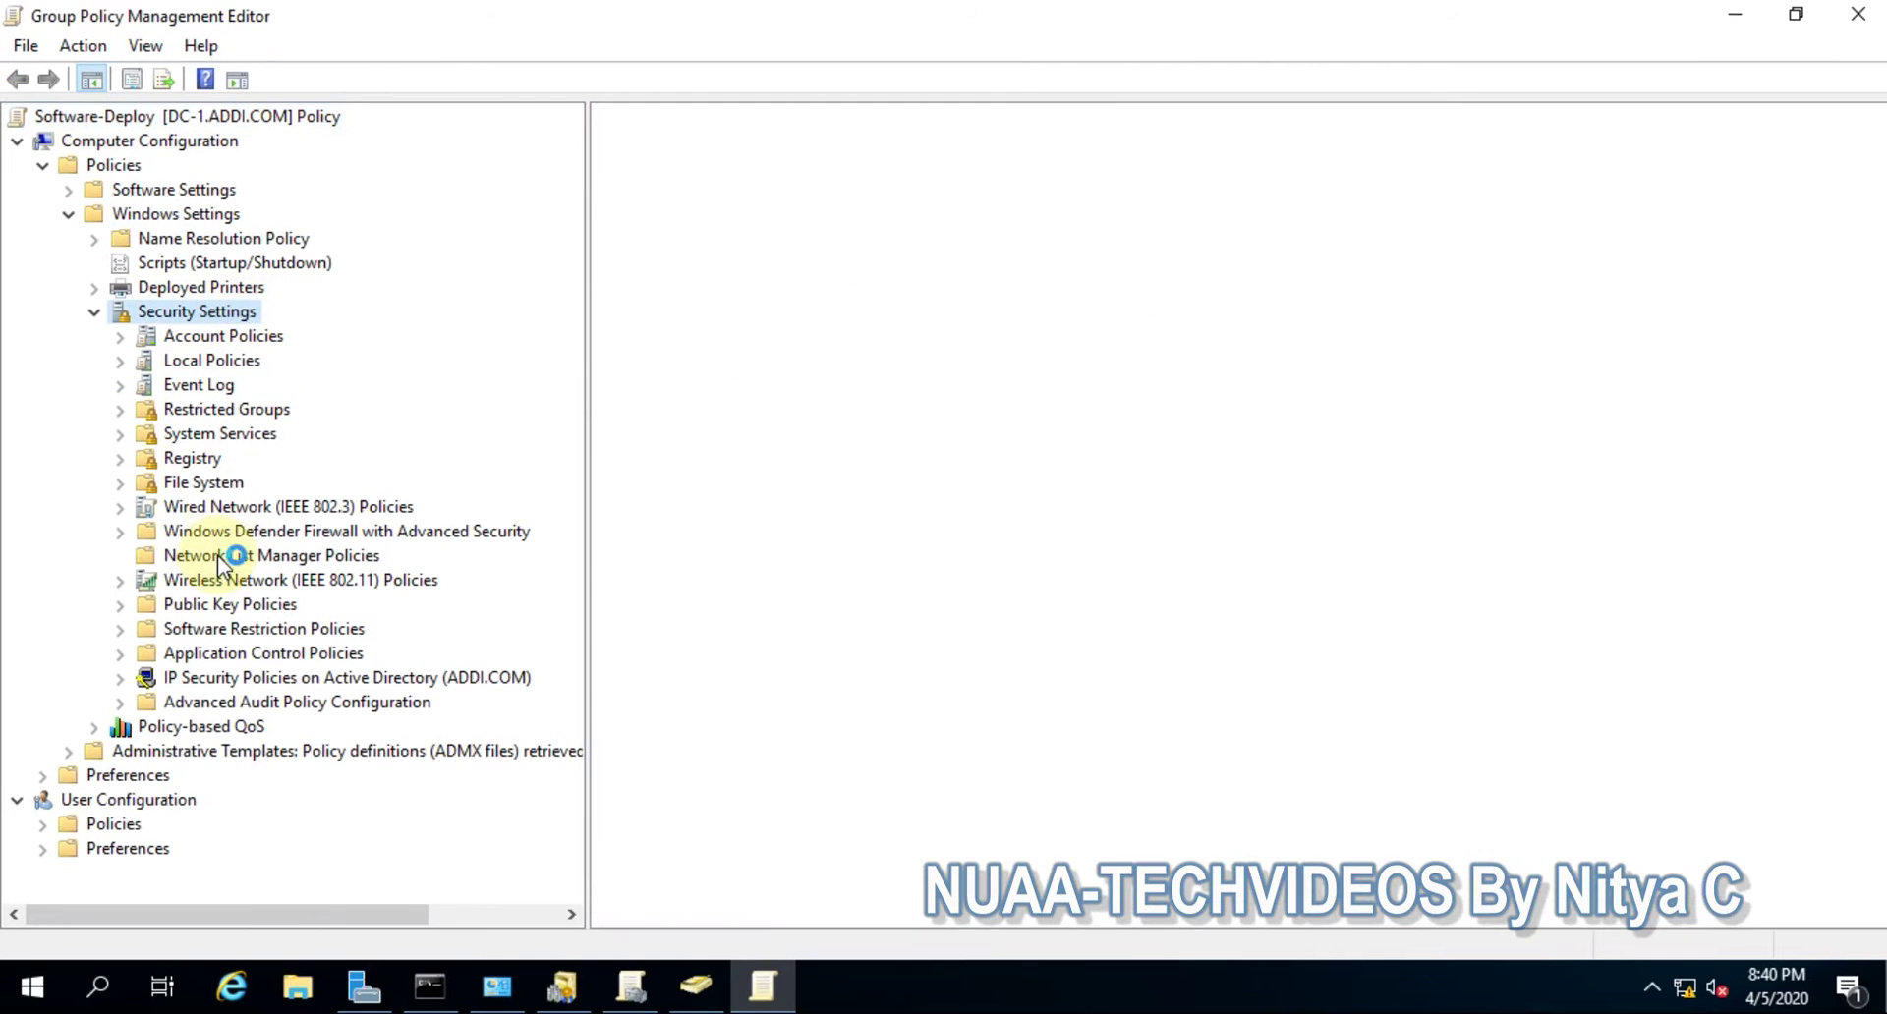
left_click(181, 629)
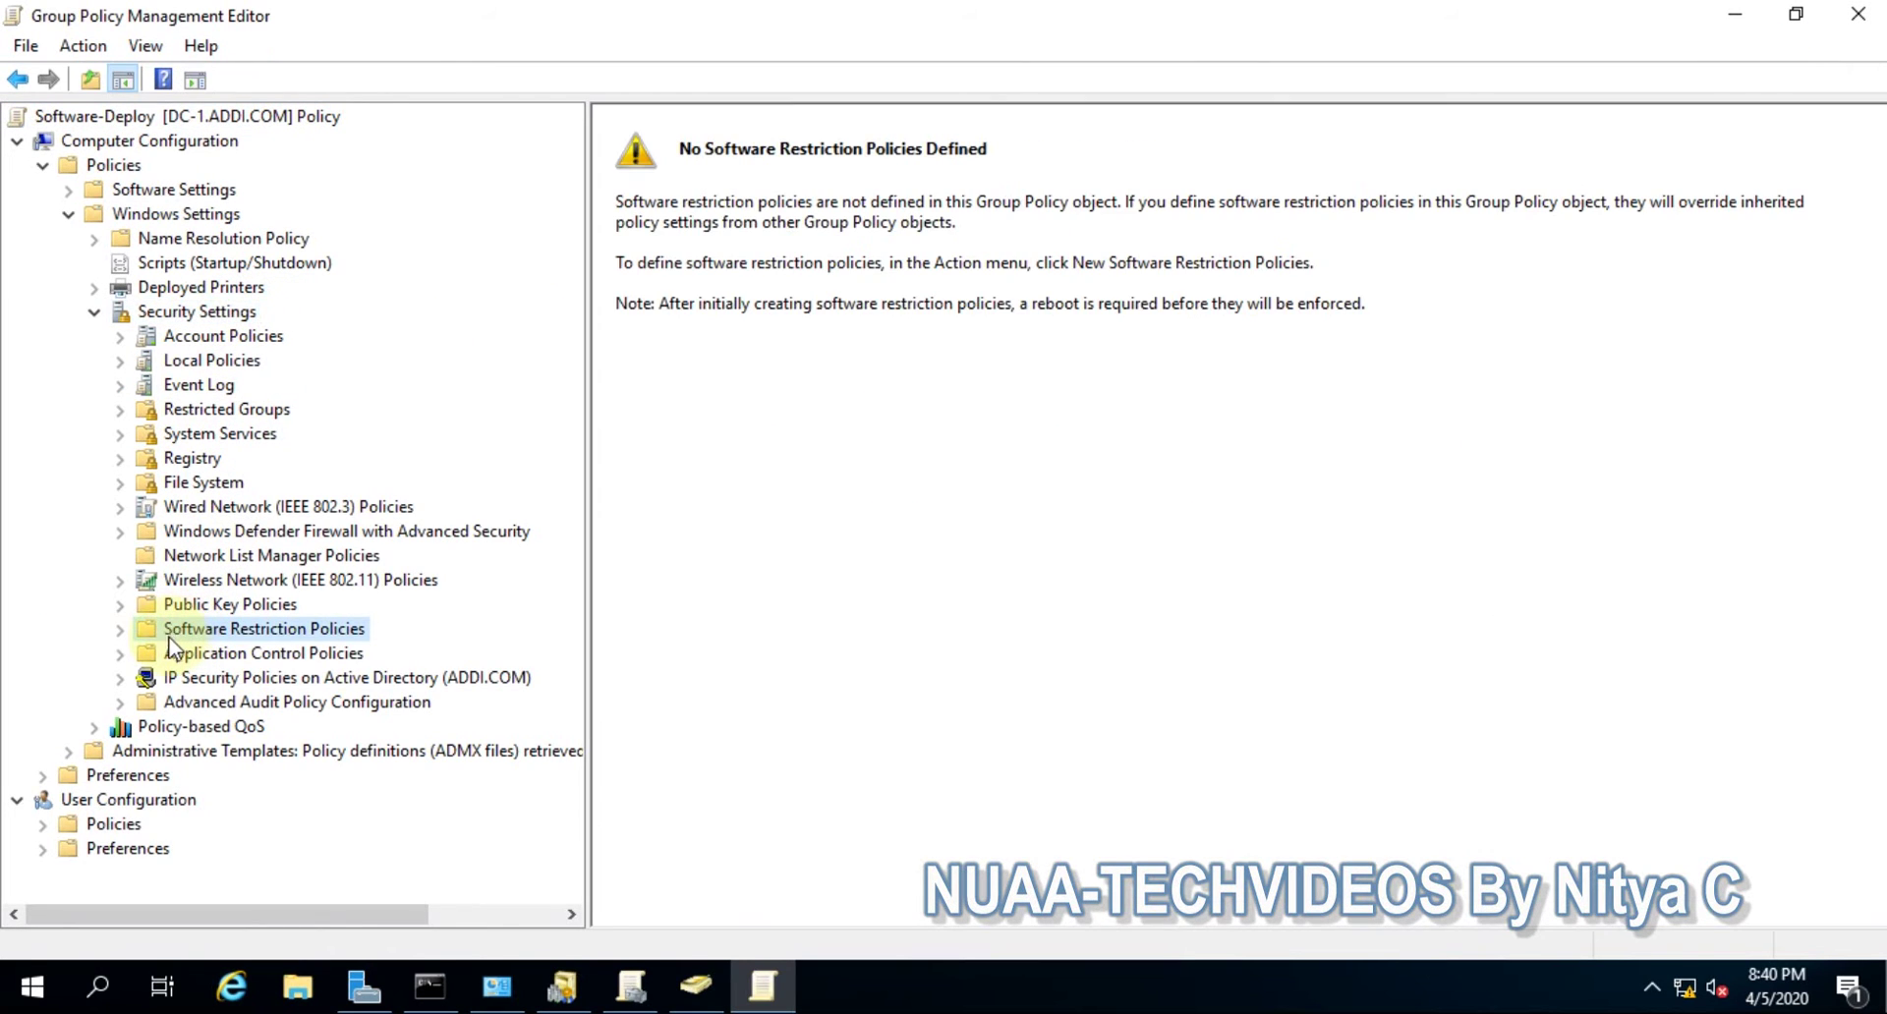
right_click(239, 635)
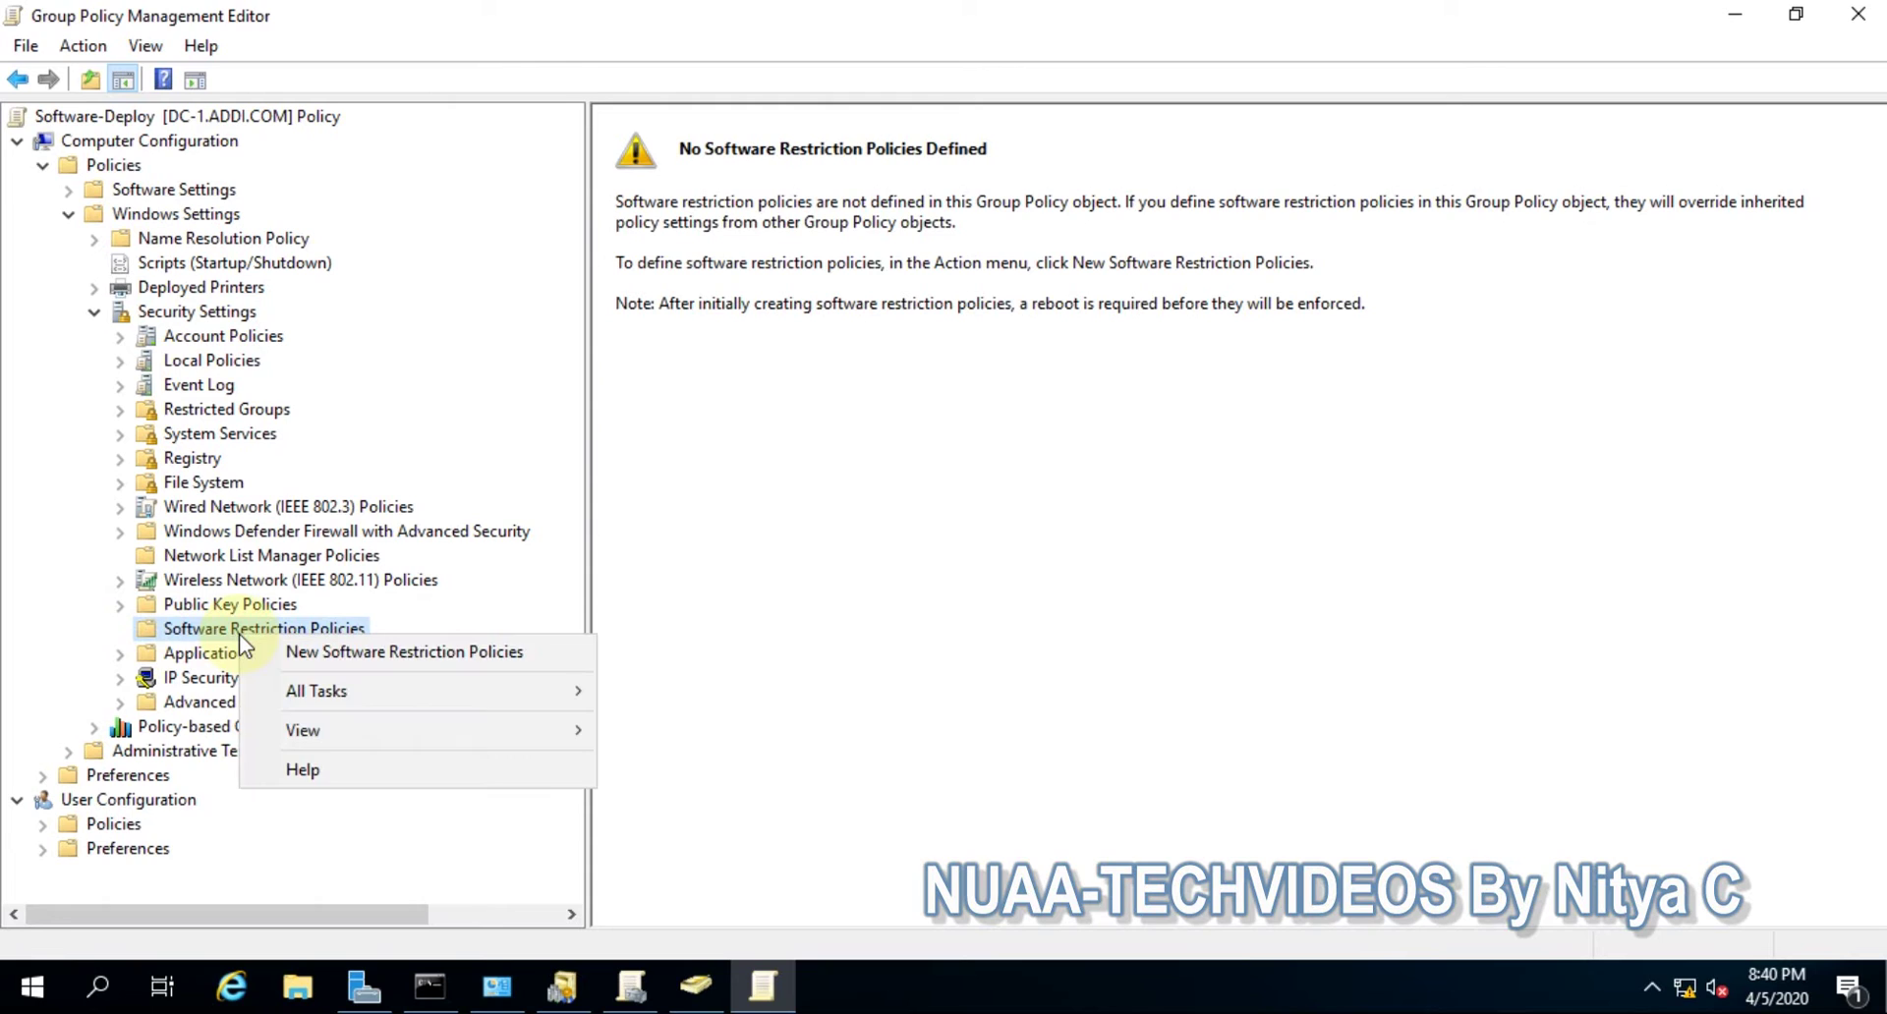
left_click(346, 661)
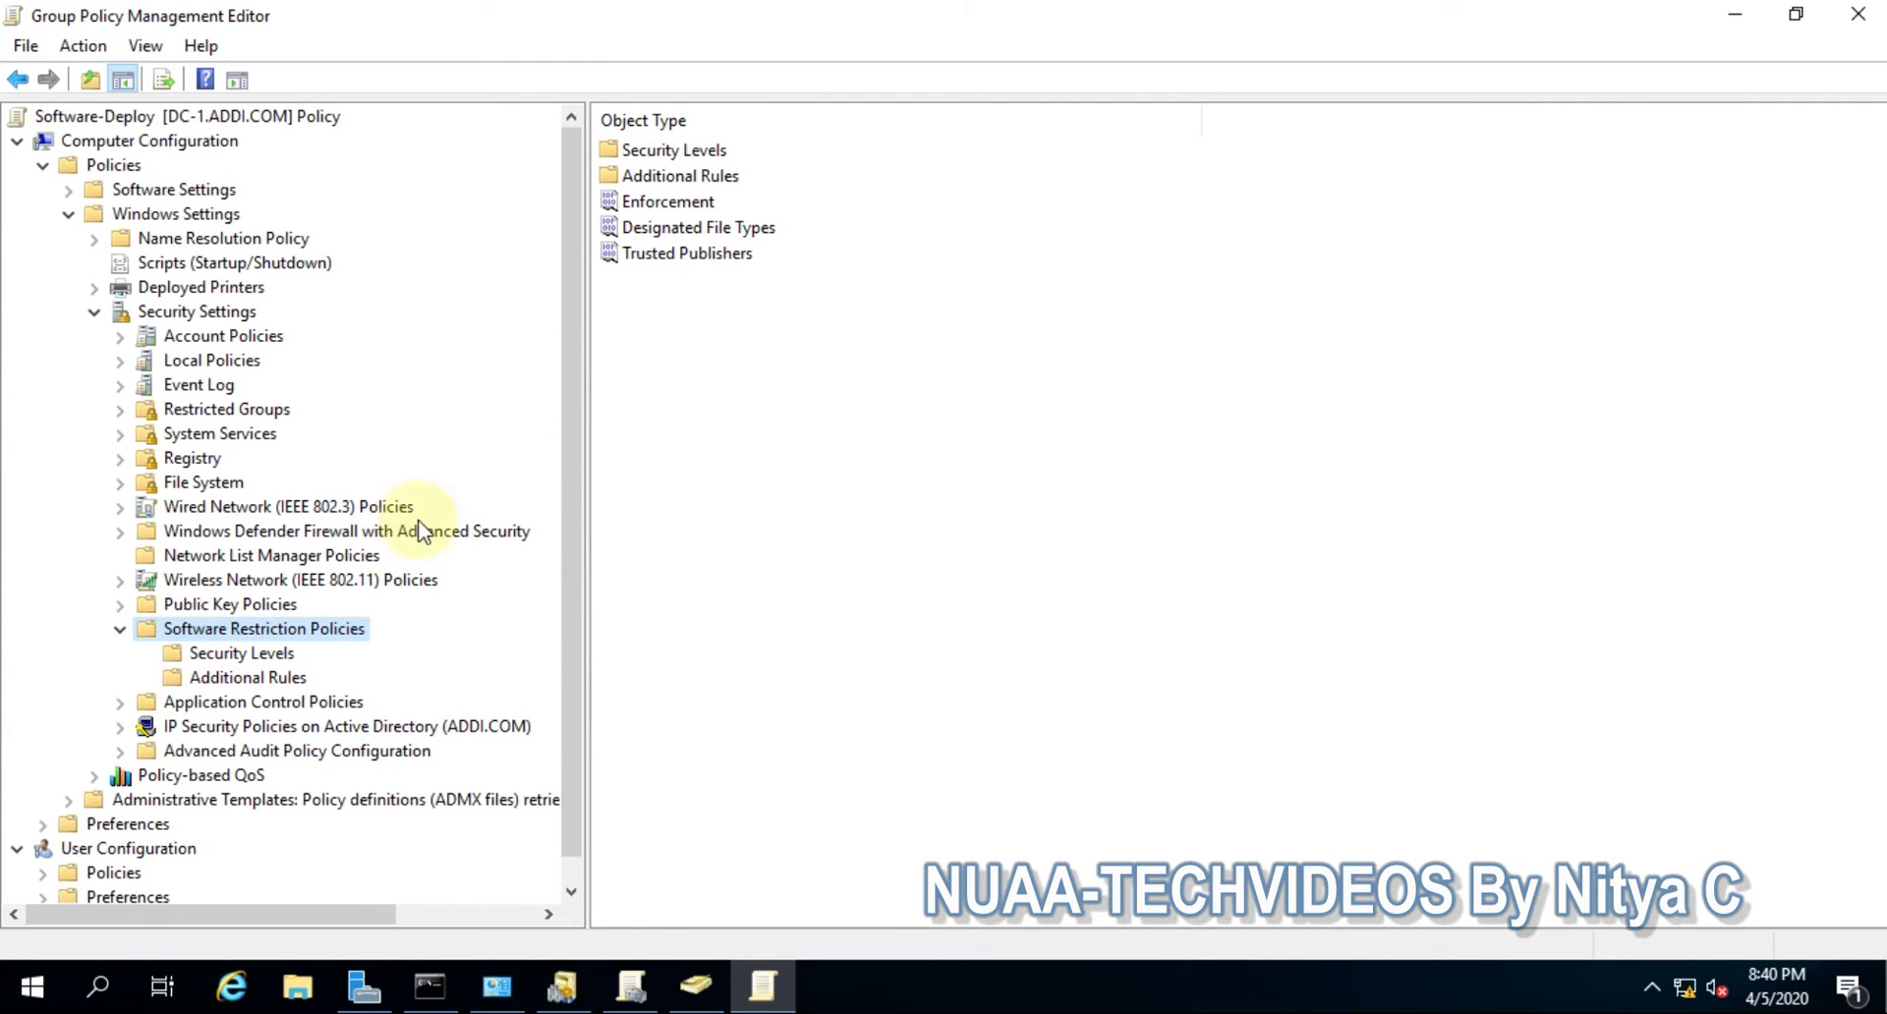
View the Security Levels of the software restriction policies and start a new path rule under Additional Rules.
left_click(269, 655)
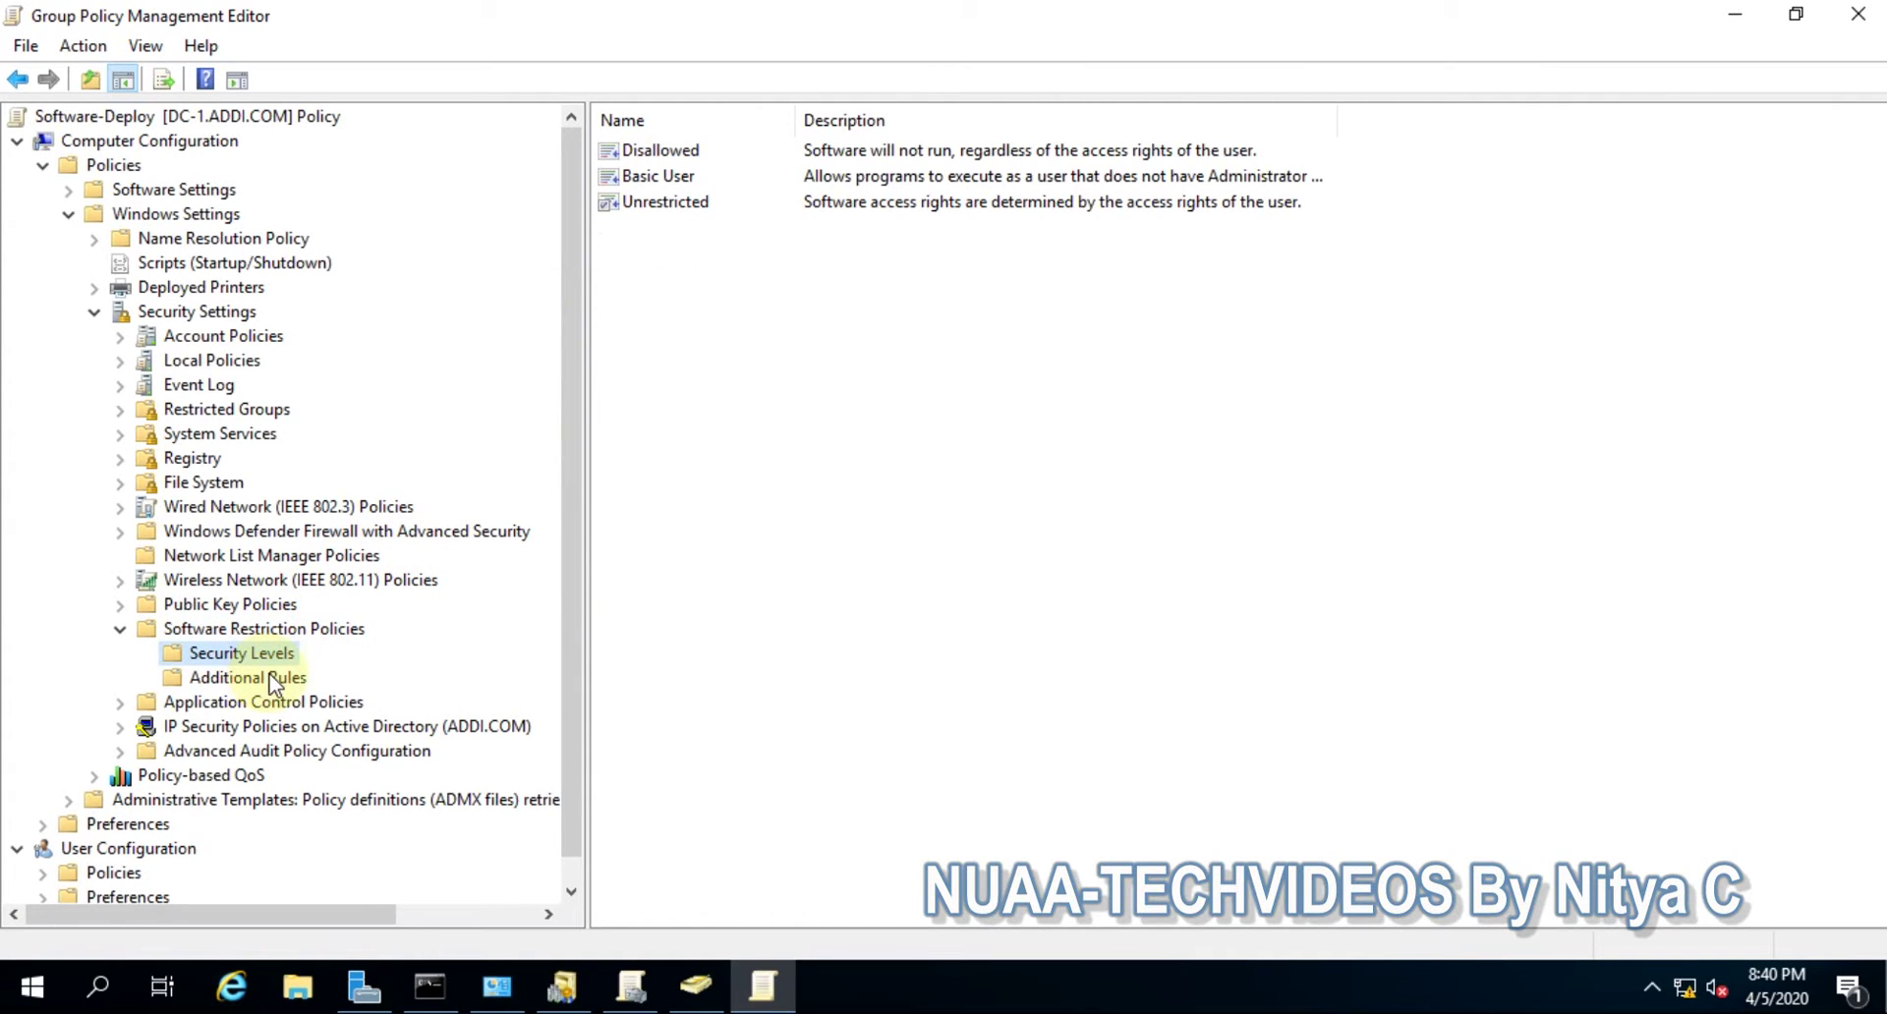
left_click(255, 678)
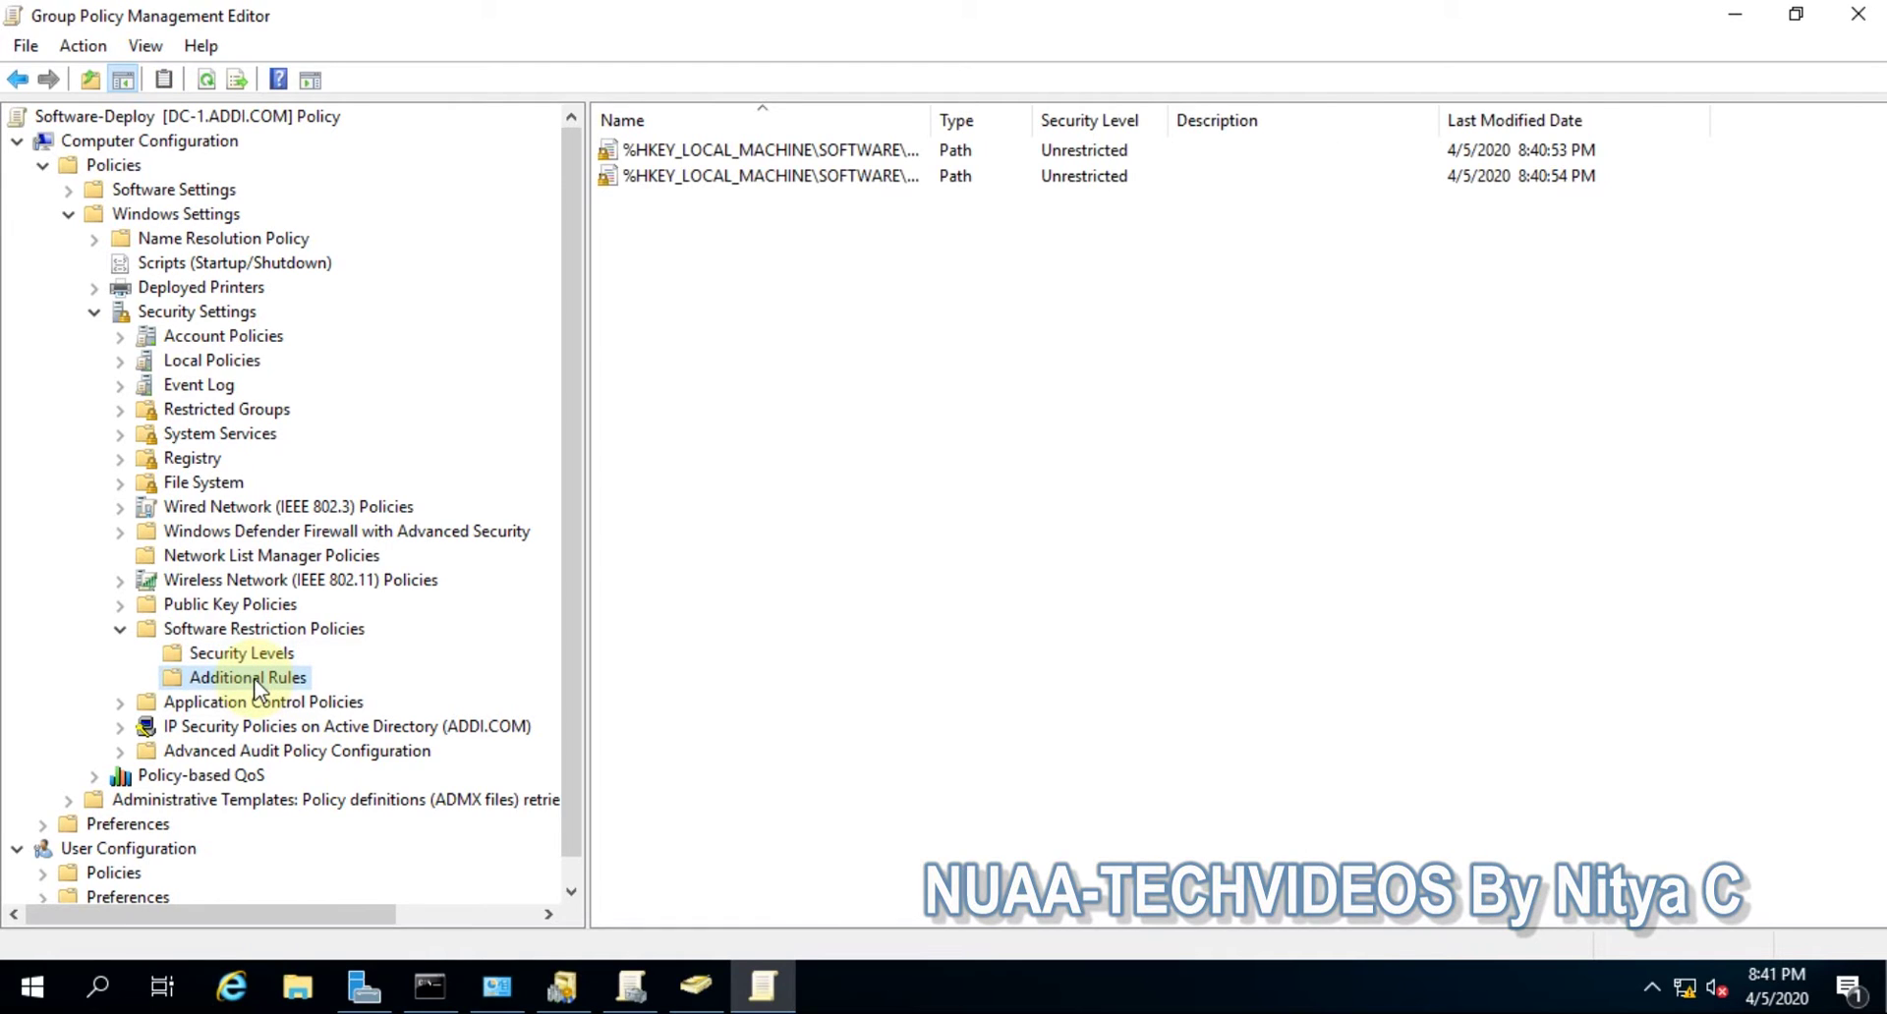
right_click(255, 680)
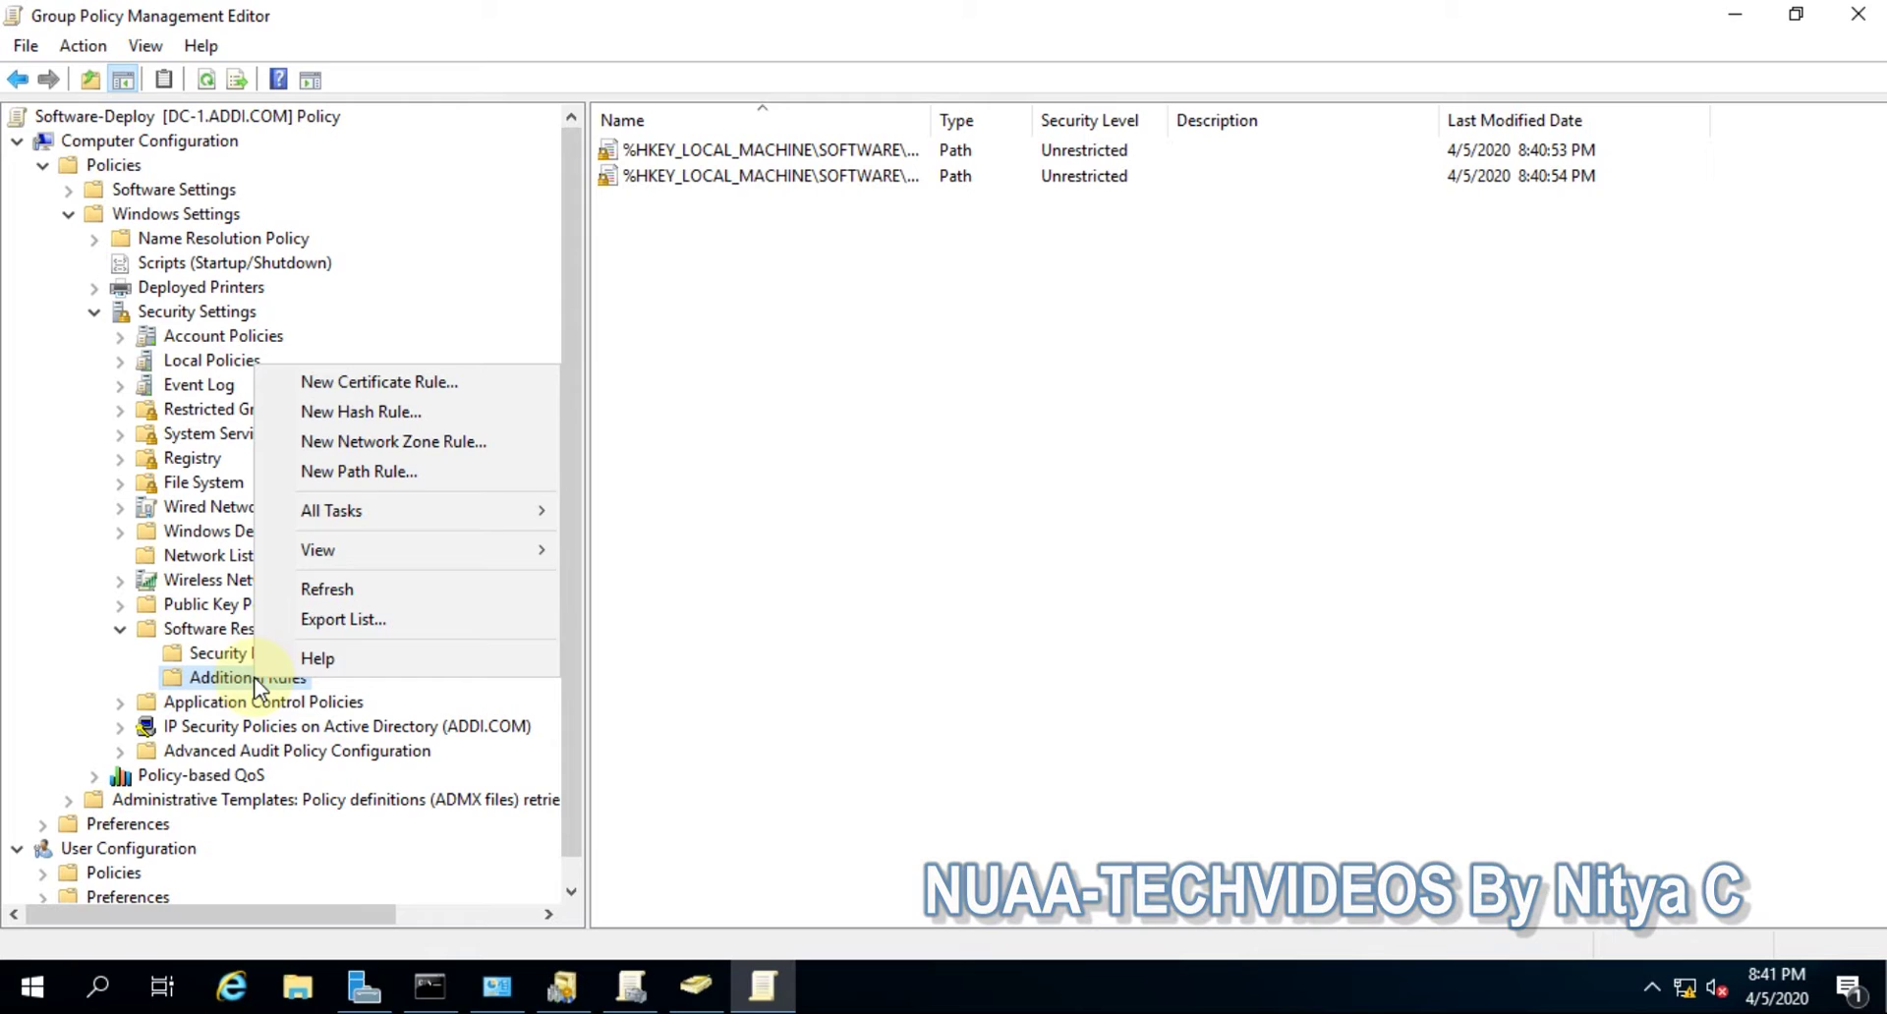
left_click(360, 471)
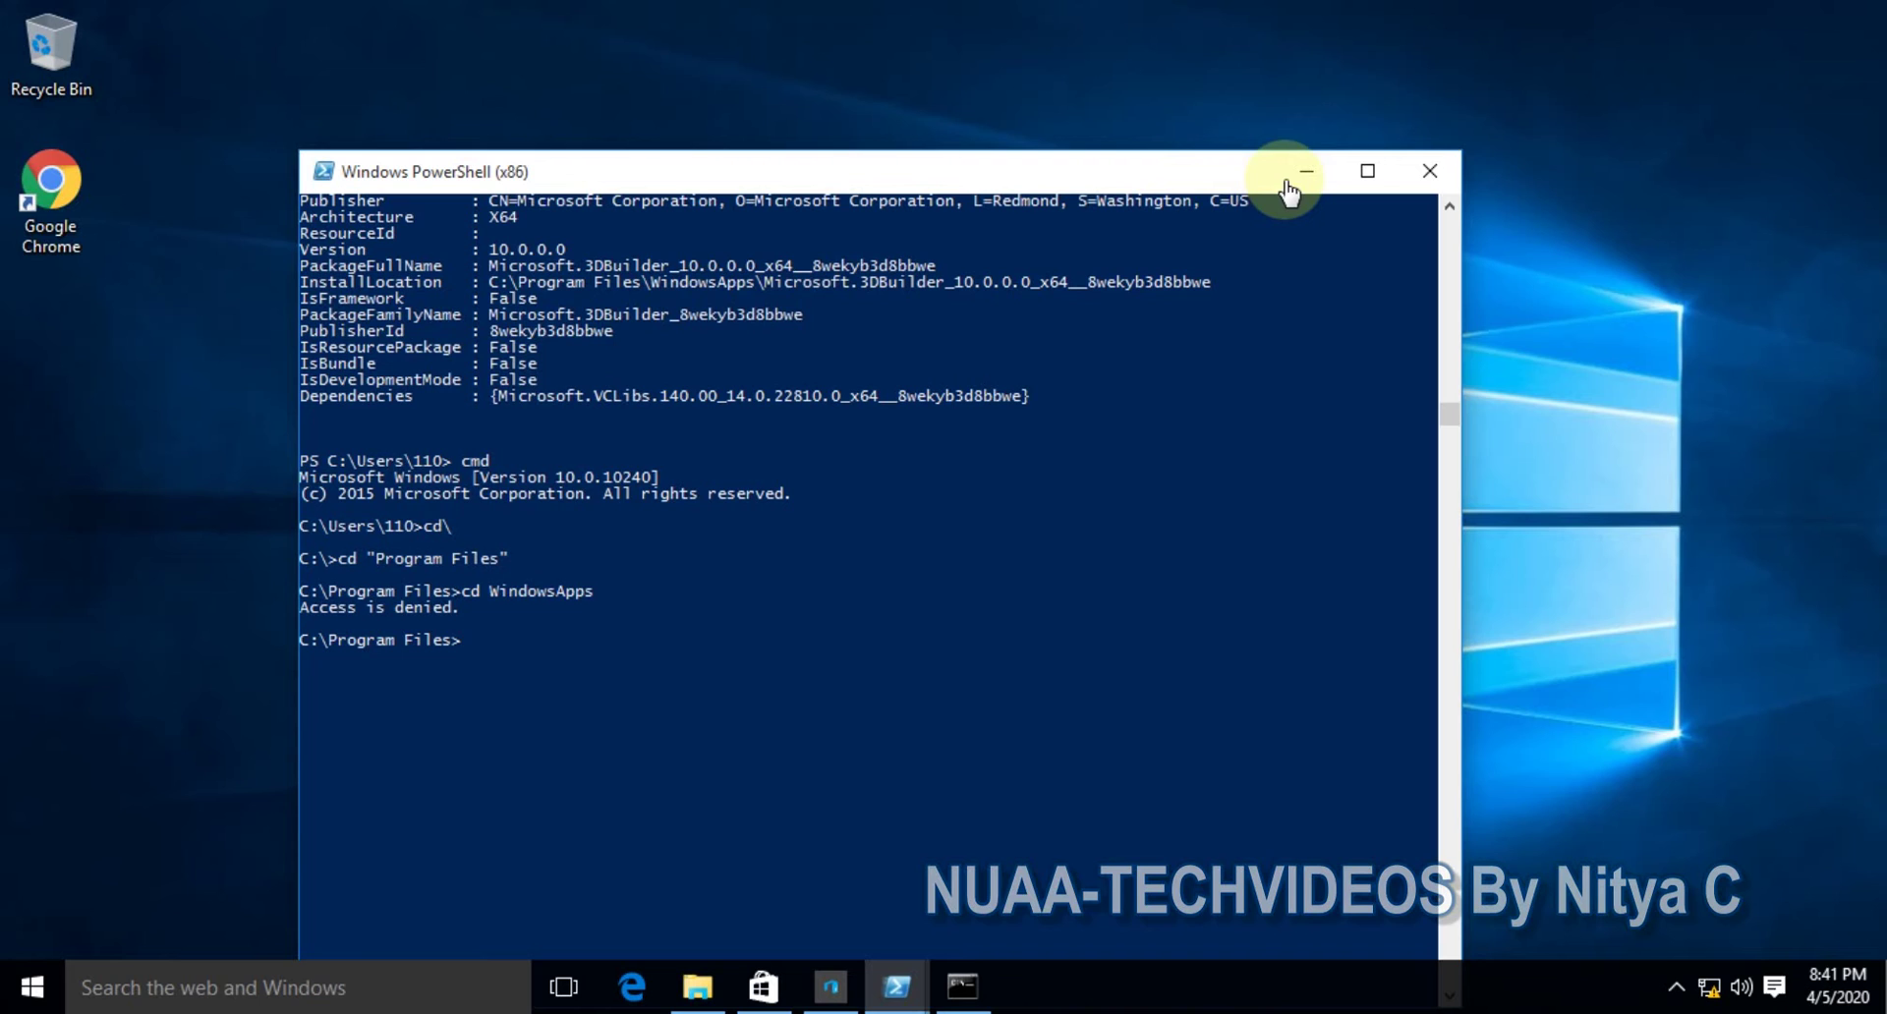
Examine the C:\Program Files\WindowsApps path and its directory listing in the client's administrator PowerShell window.
left_click_drag(1091, 175, 1115, 39)
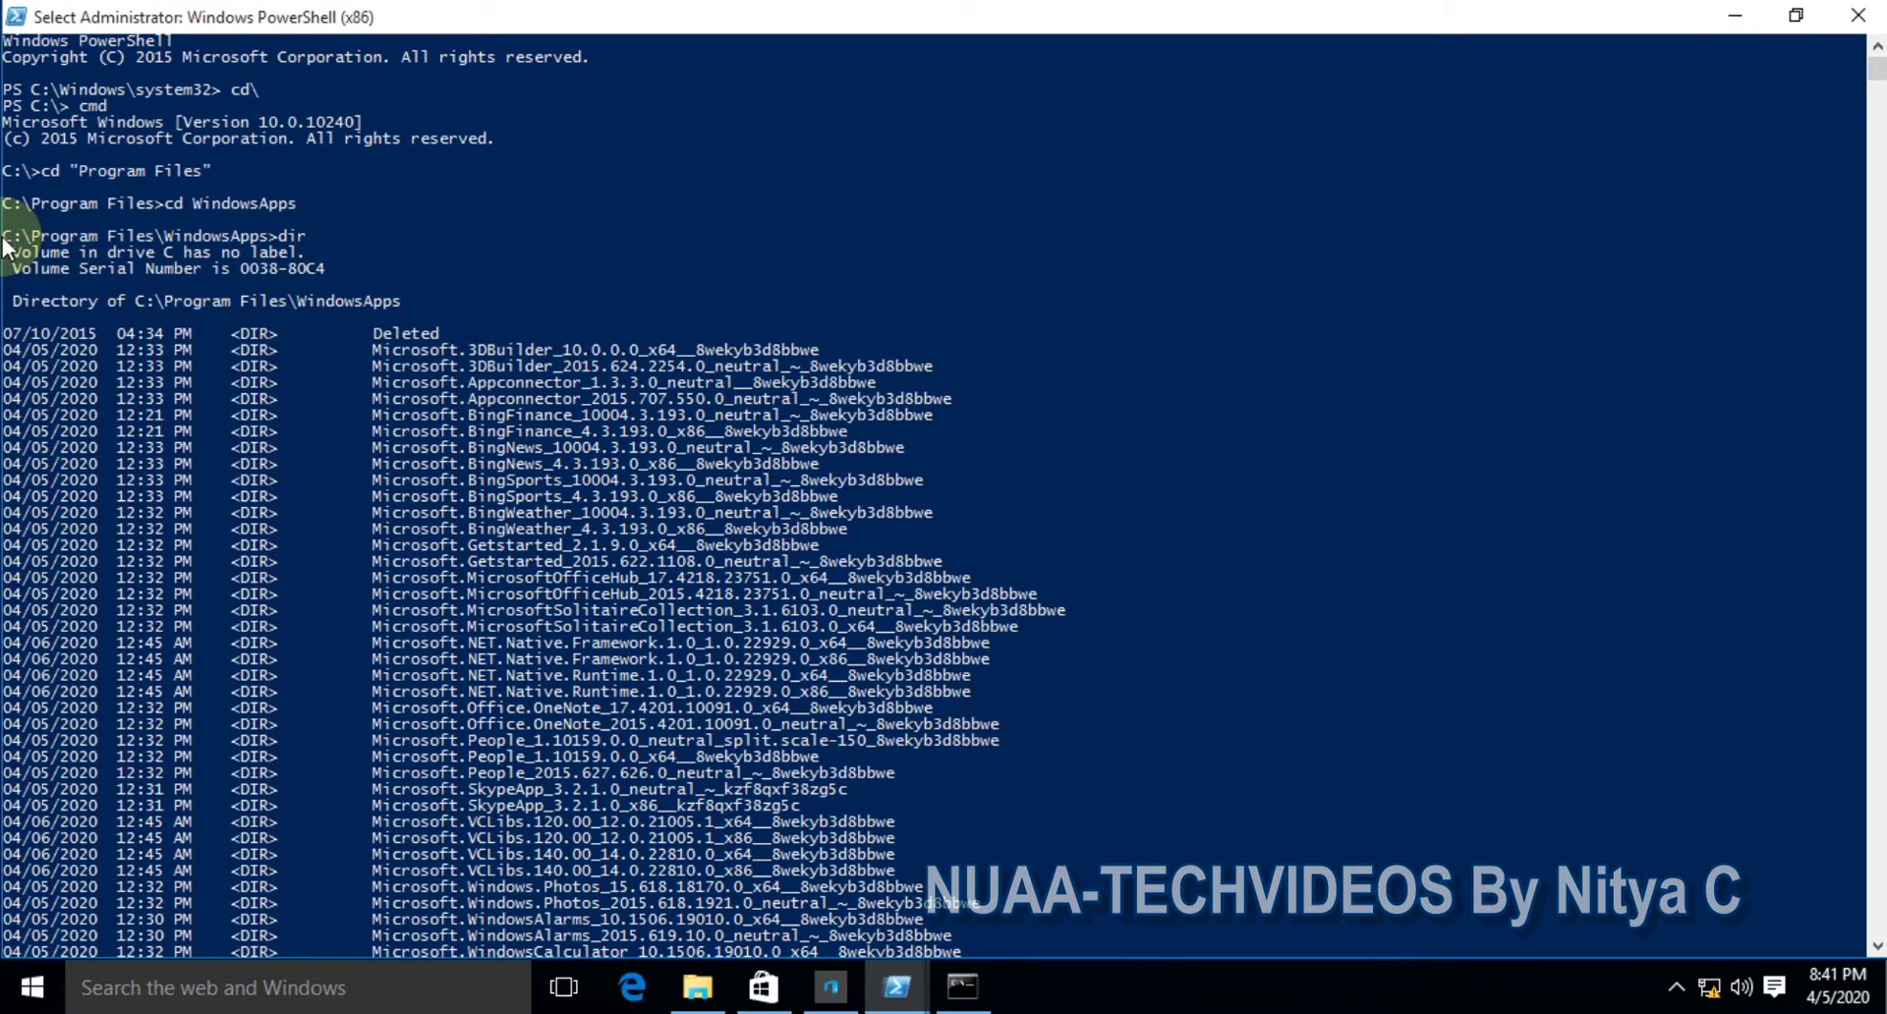
left_click_drag(316, 224, 202, 240)
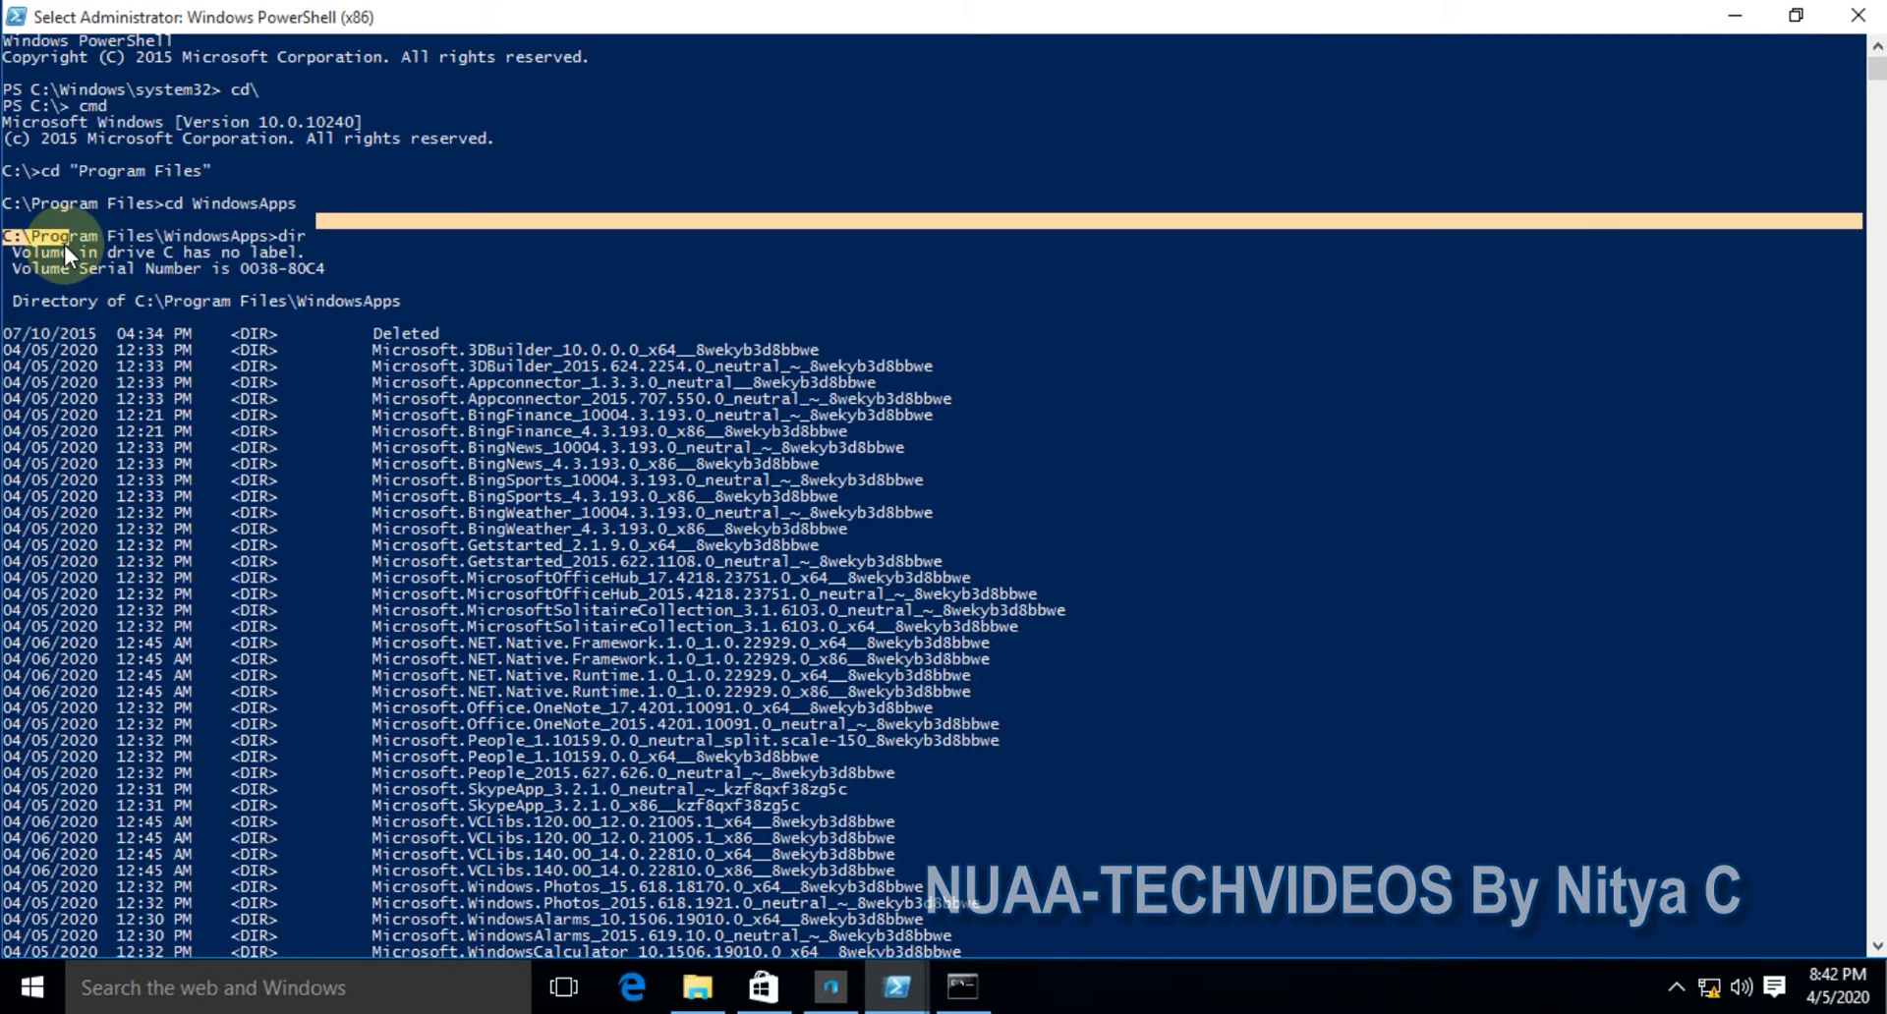
left_click_drag(63, 245, 314, 232)
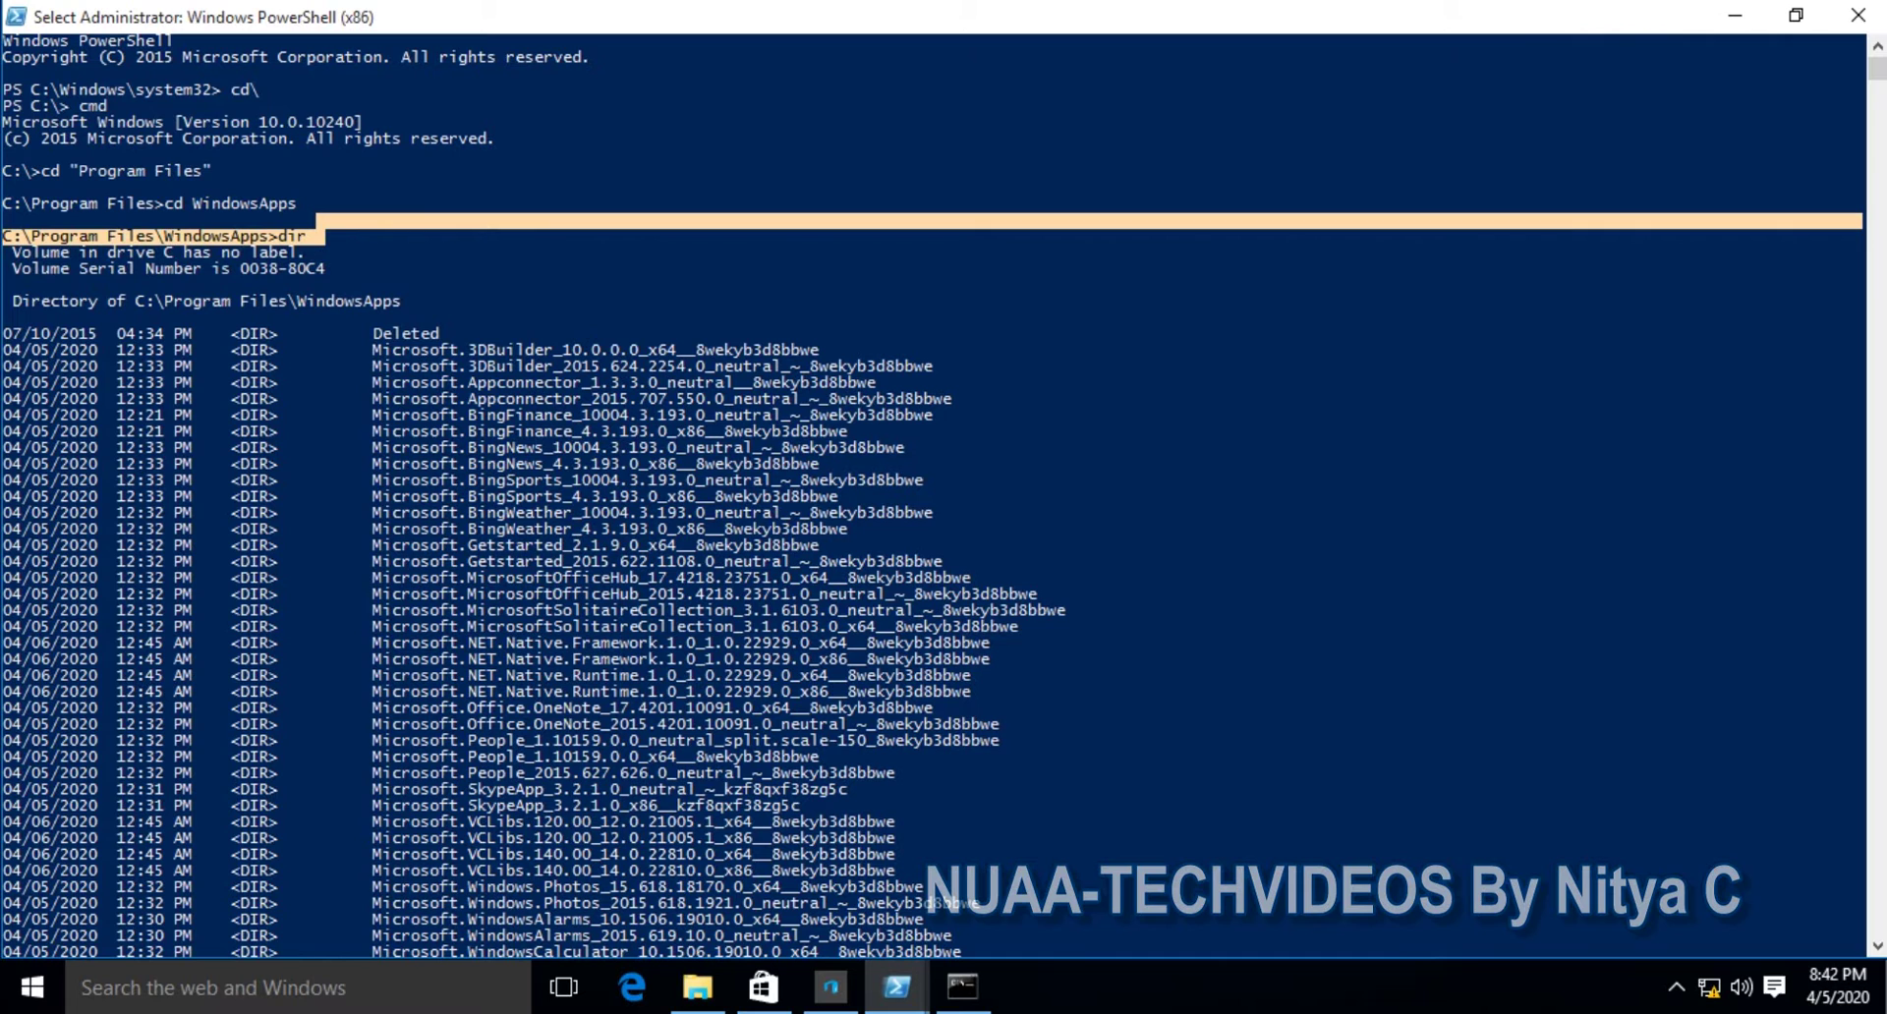
Switch to the running 3D Builder app, browse its model library, and minimize the window.
left_click(781, 993)
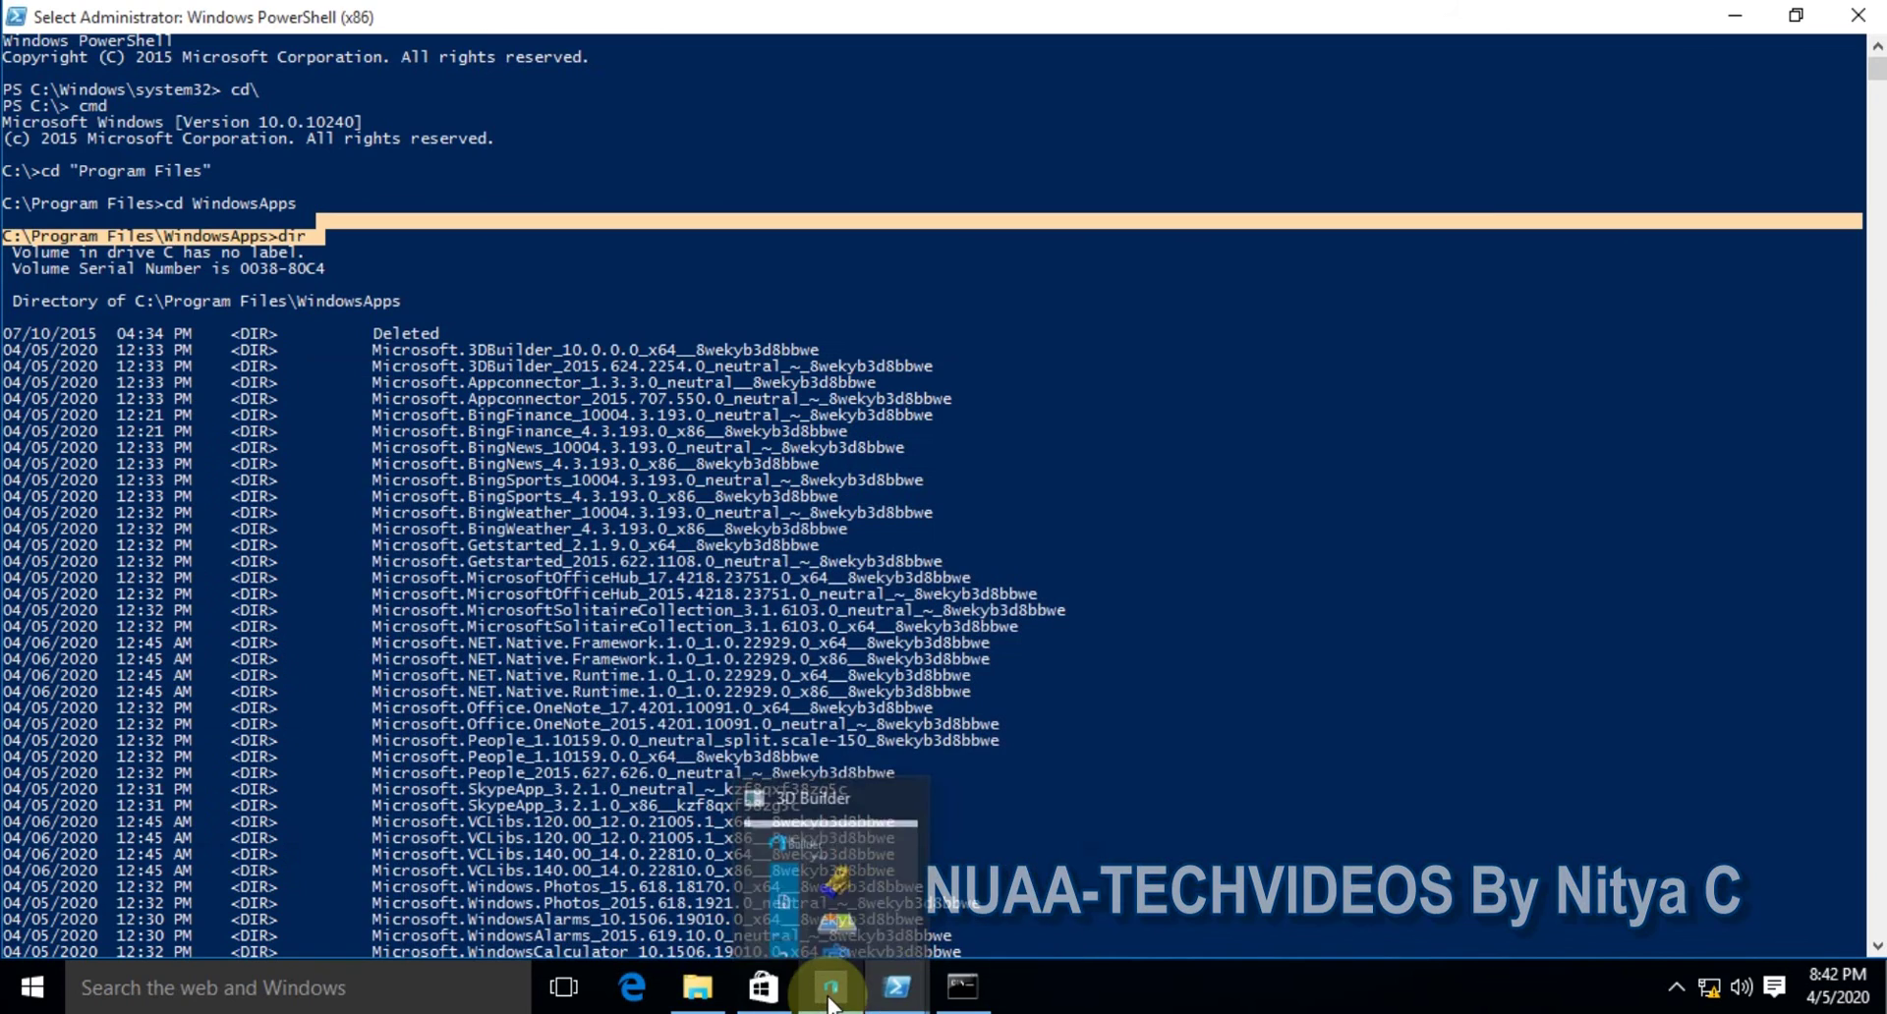
left_click(830, 986)
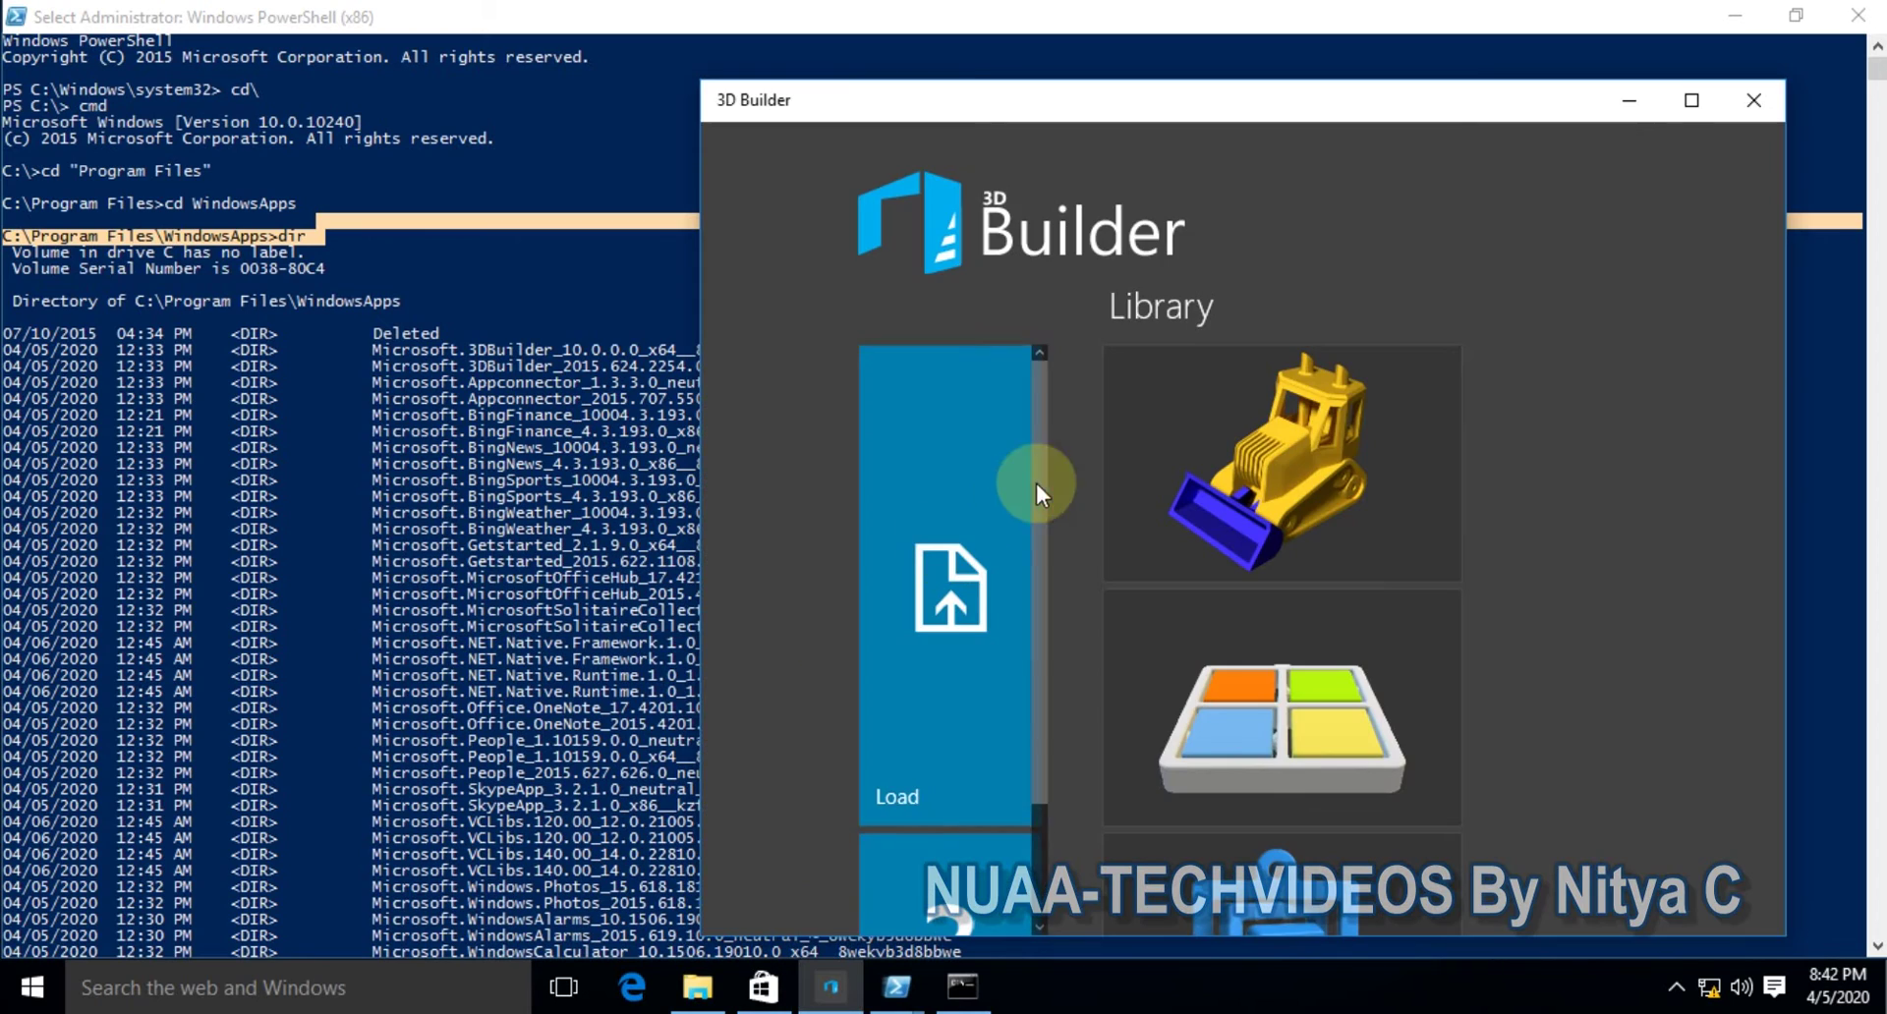
scroll(1278, 652, "down", 2)
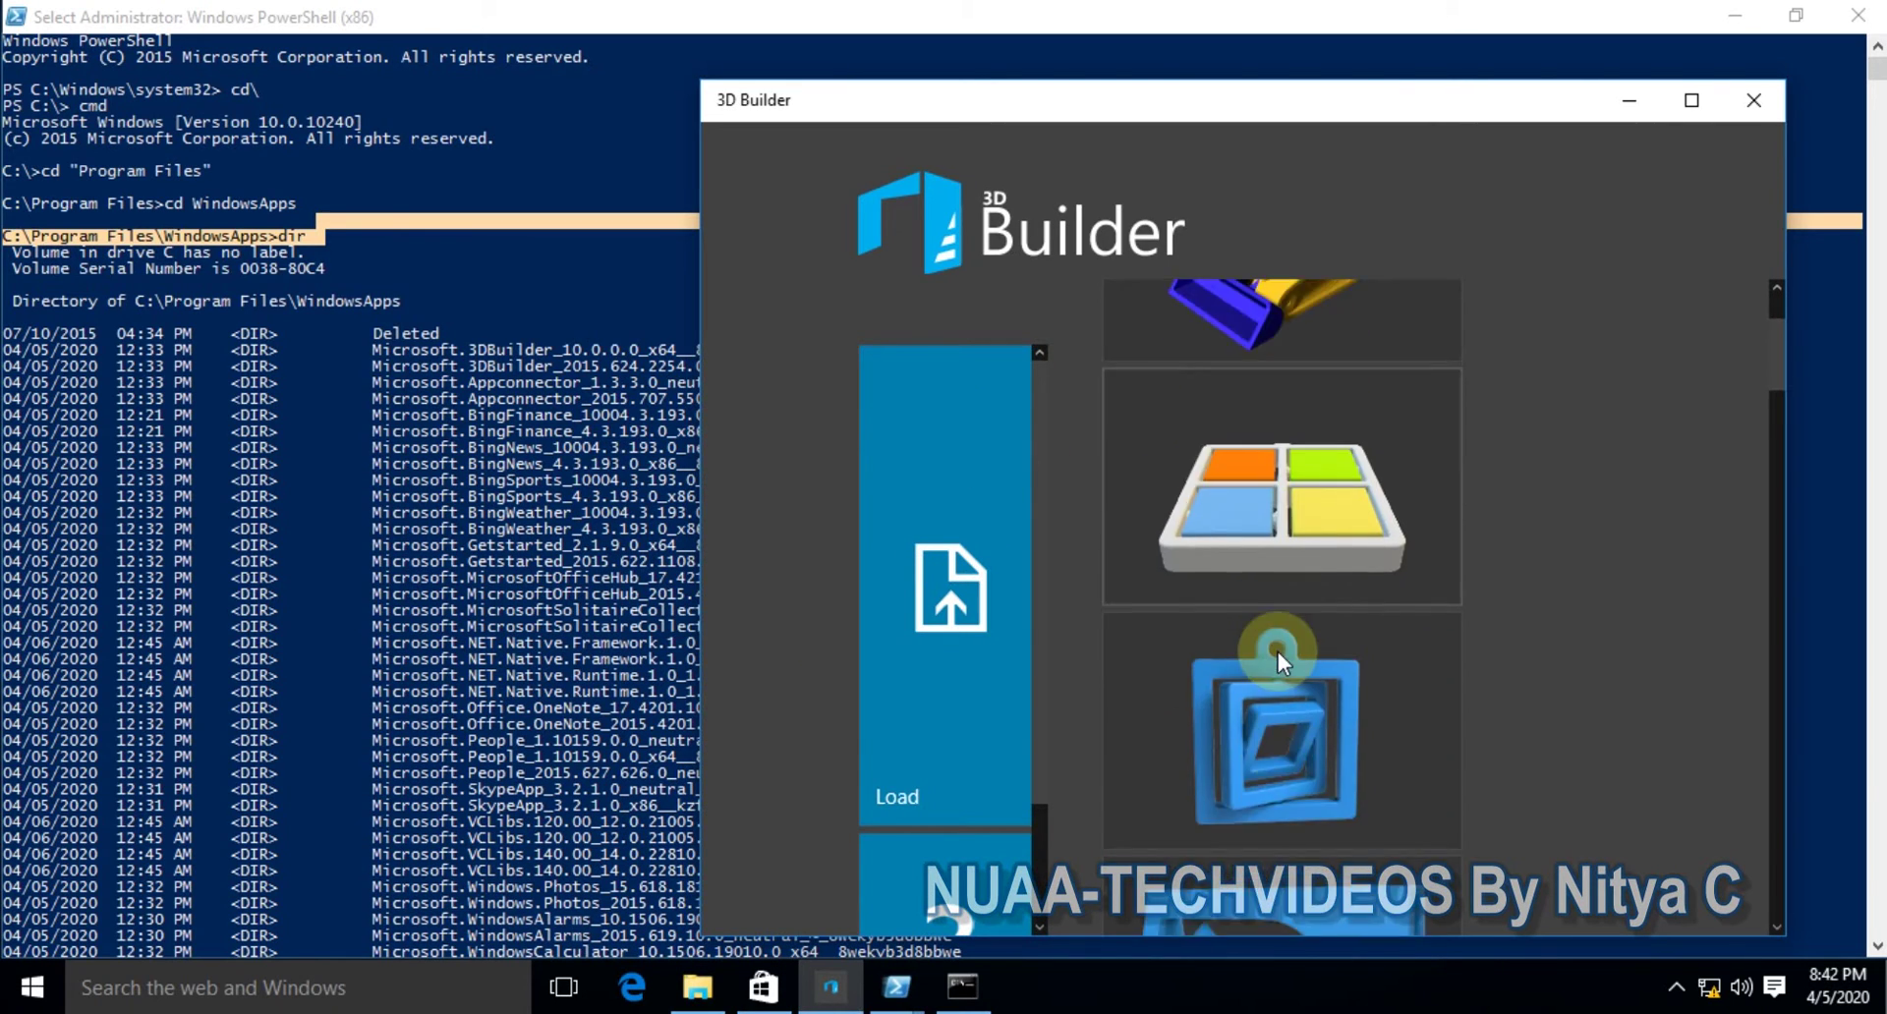
scroll(1277, 652, "down", 3)
scroll(1278, 652, "down", 3)
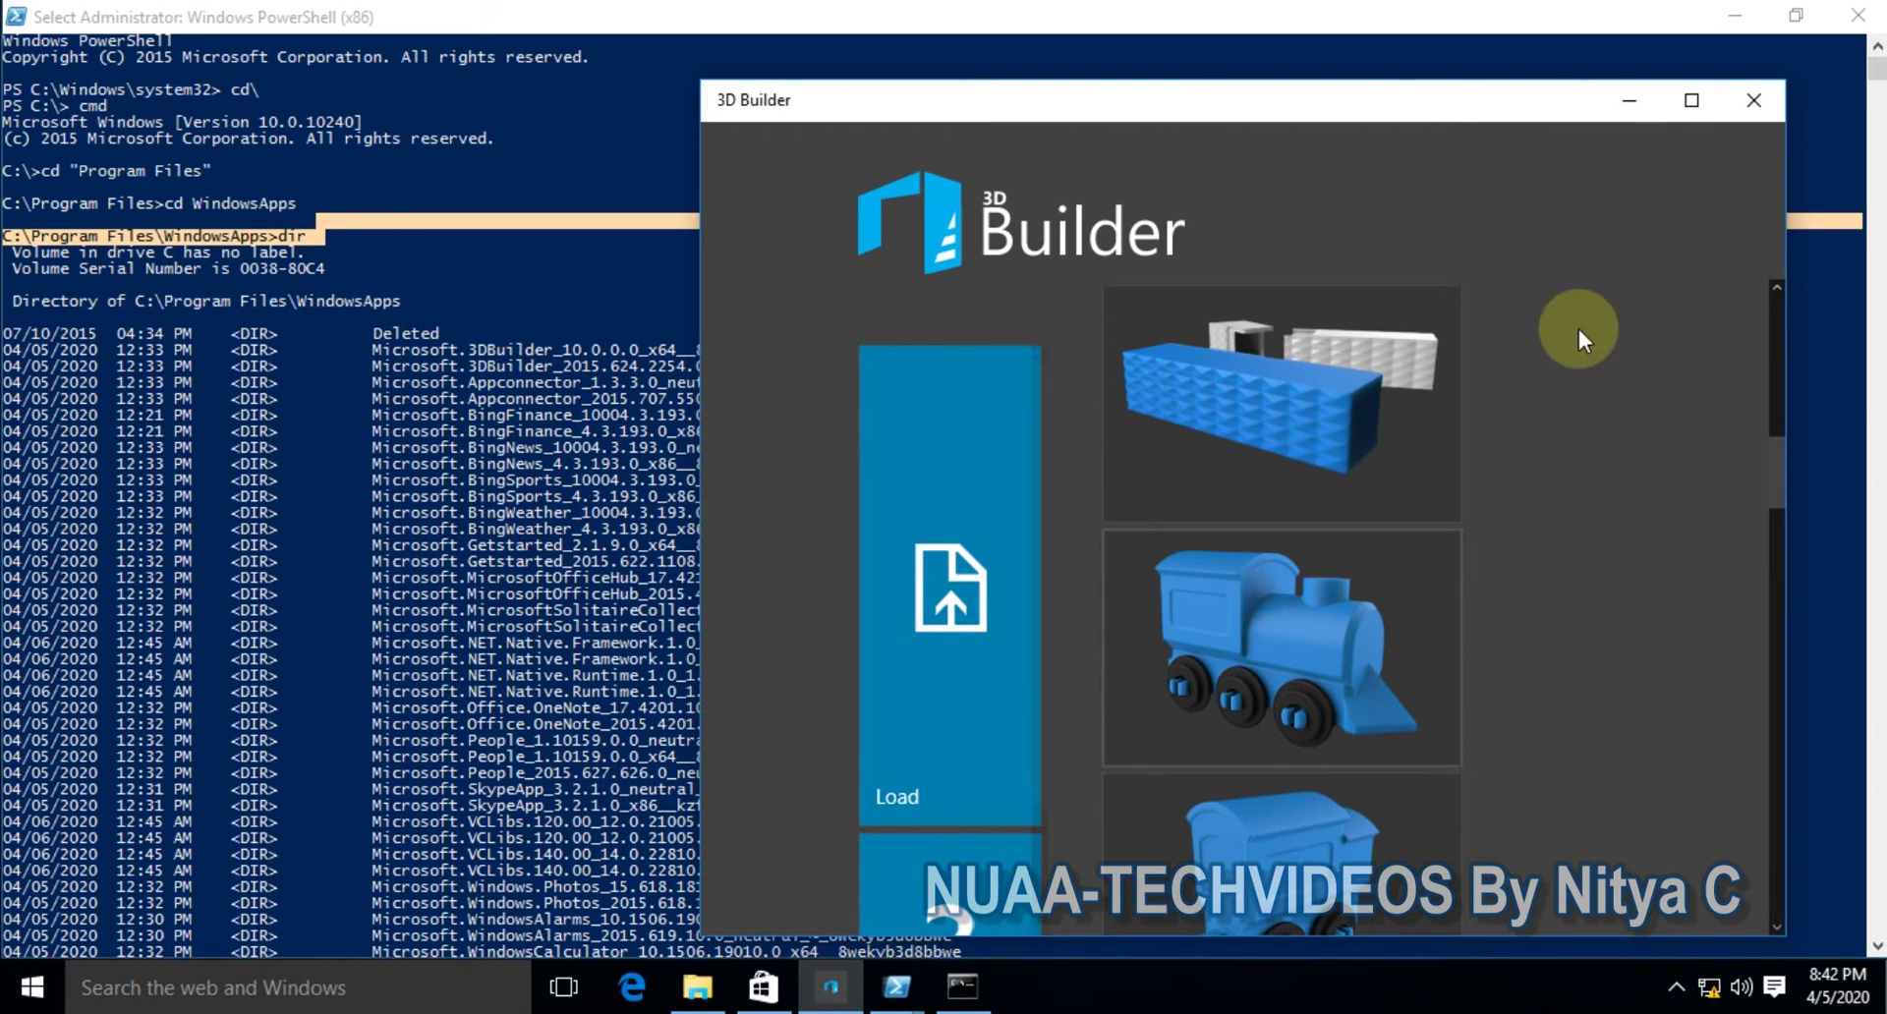
left_click(1627, 102)
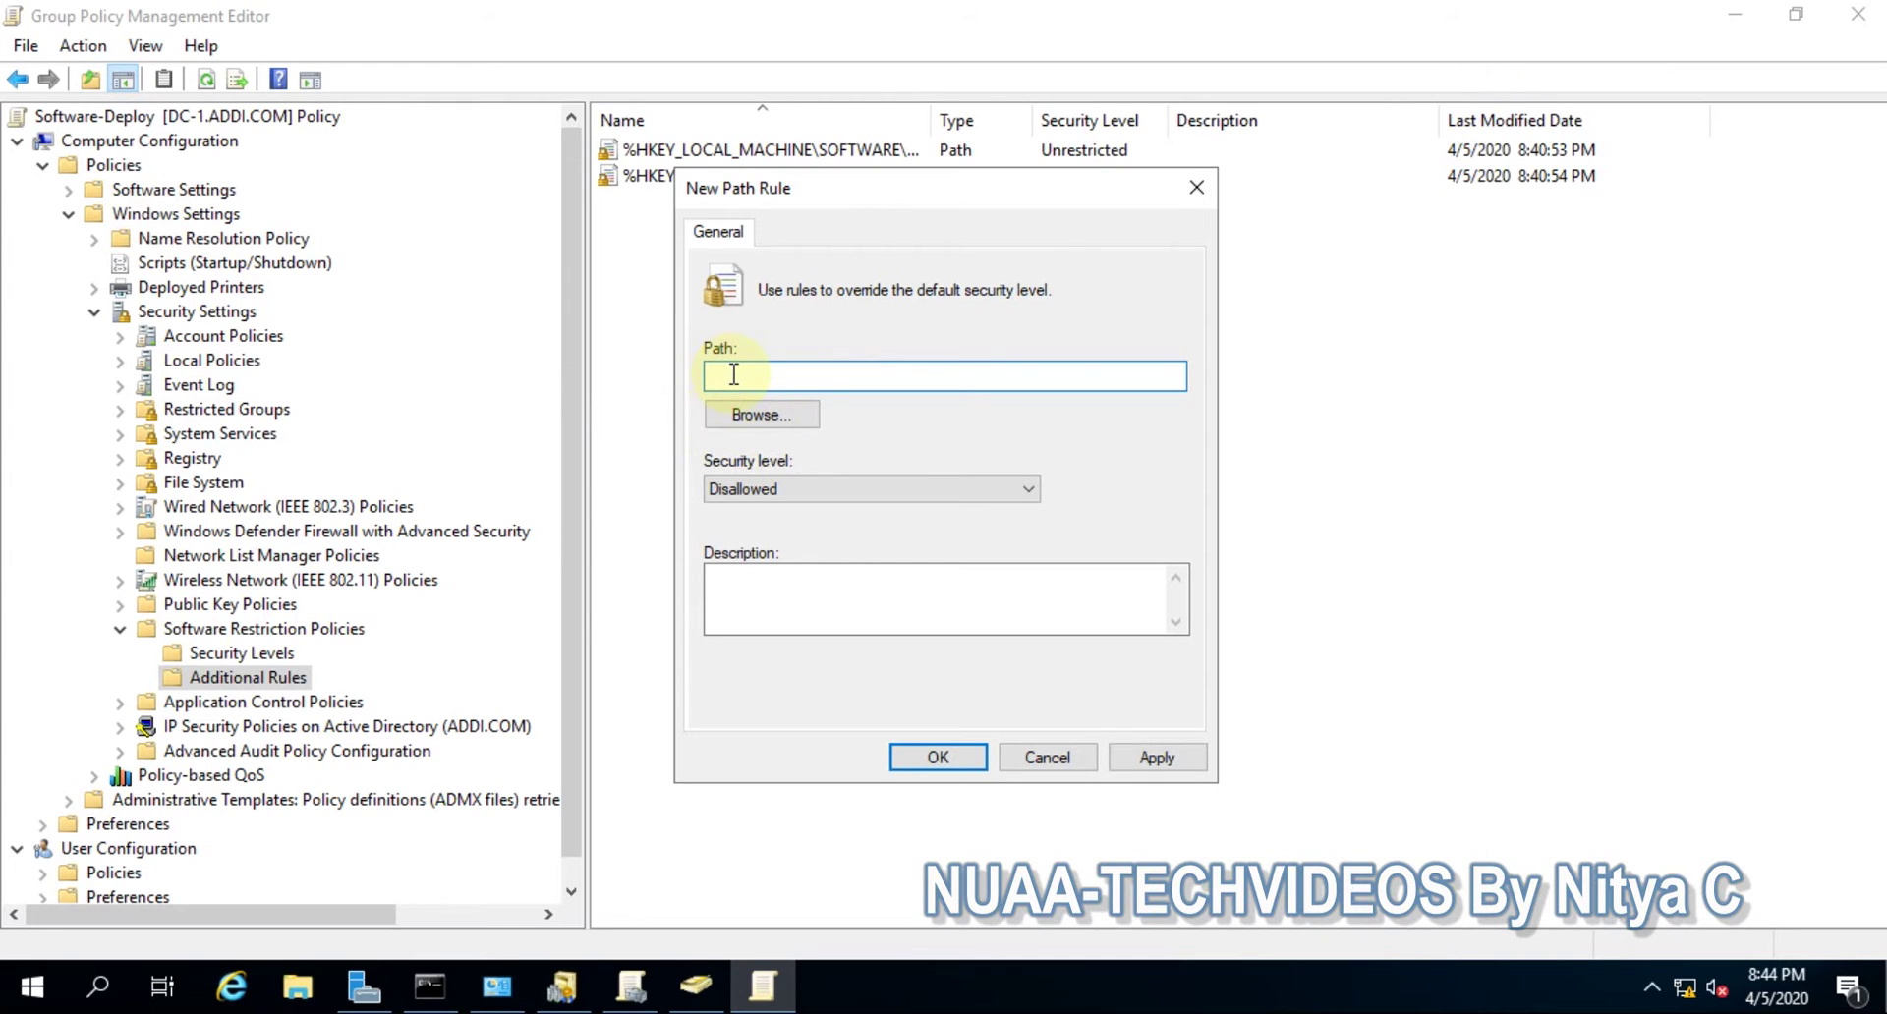
Create the path rule for C\Program Files\WindowsApps\ with the Disallowed security level.
type("C:\\Program Files\\WindowsApps\\")
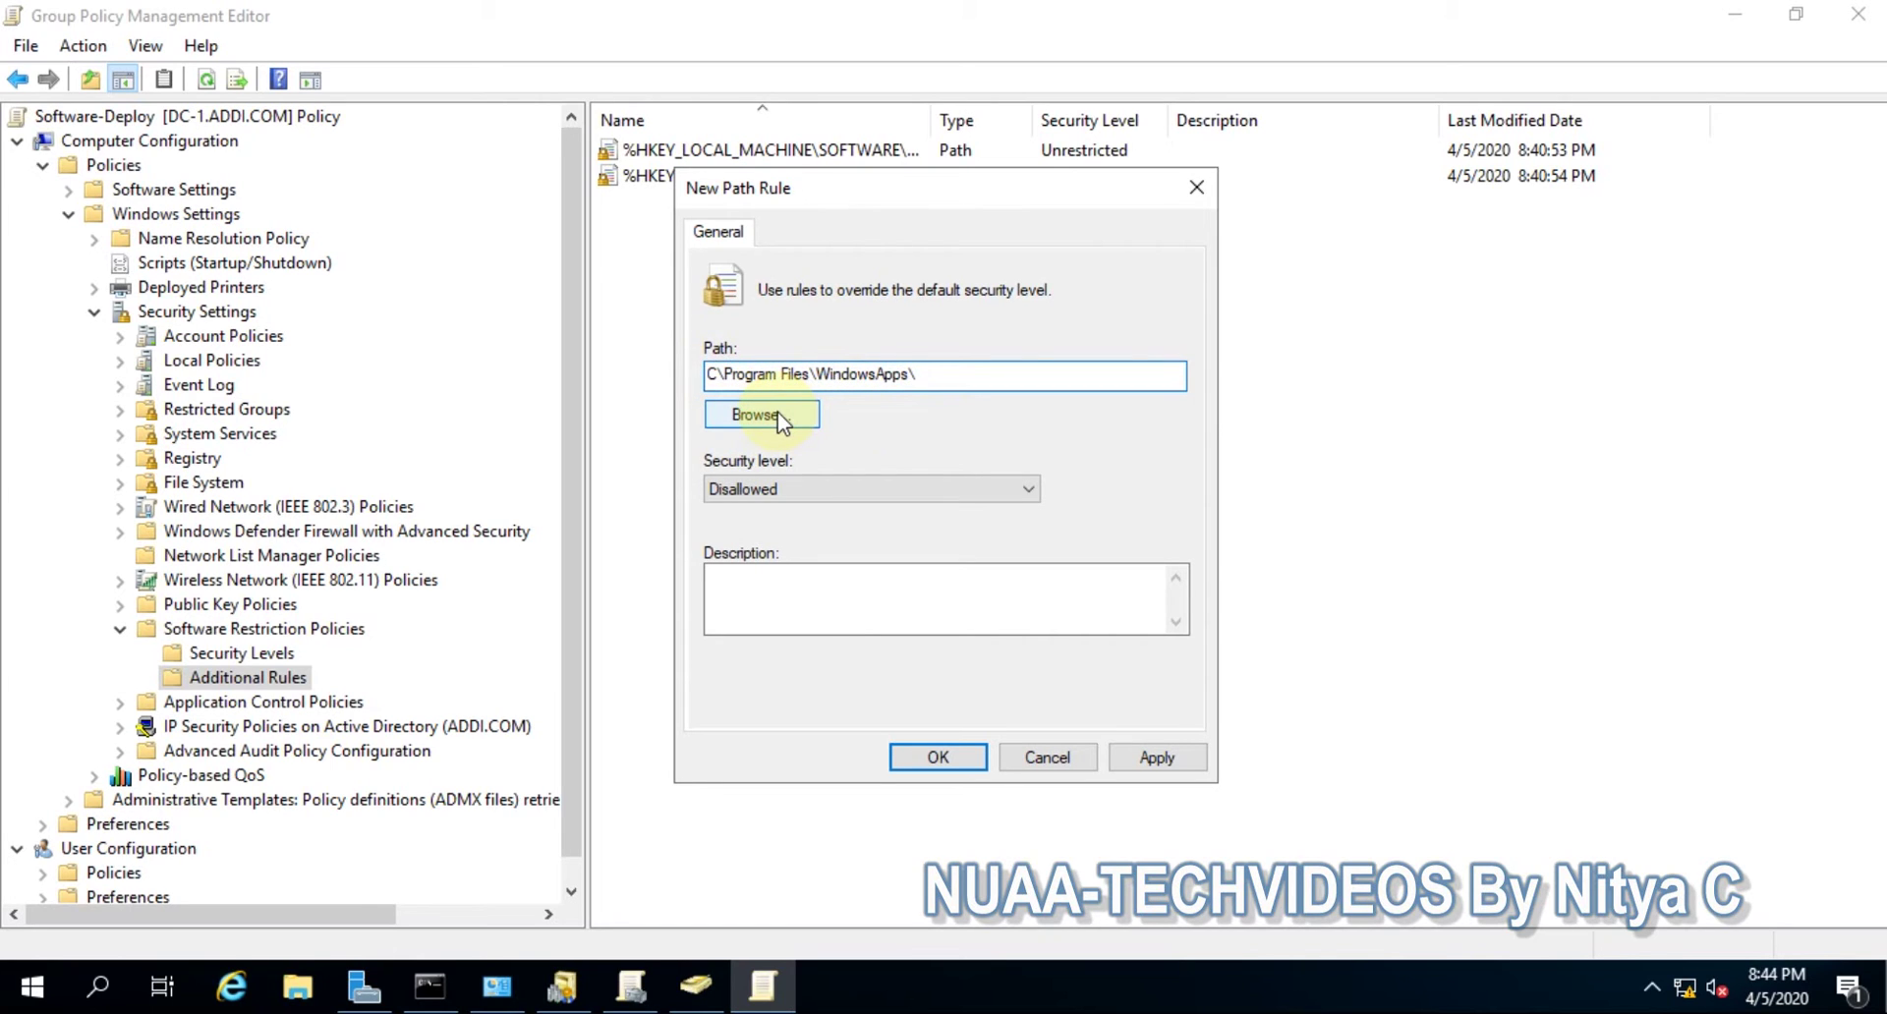
left_click(771, 489)
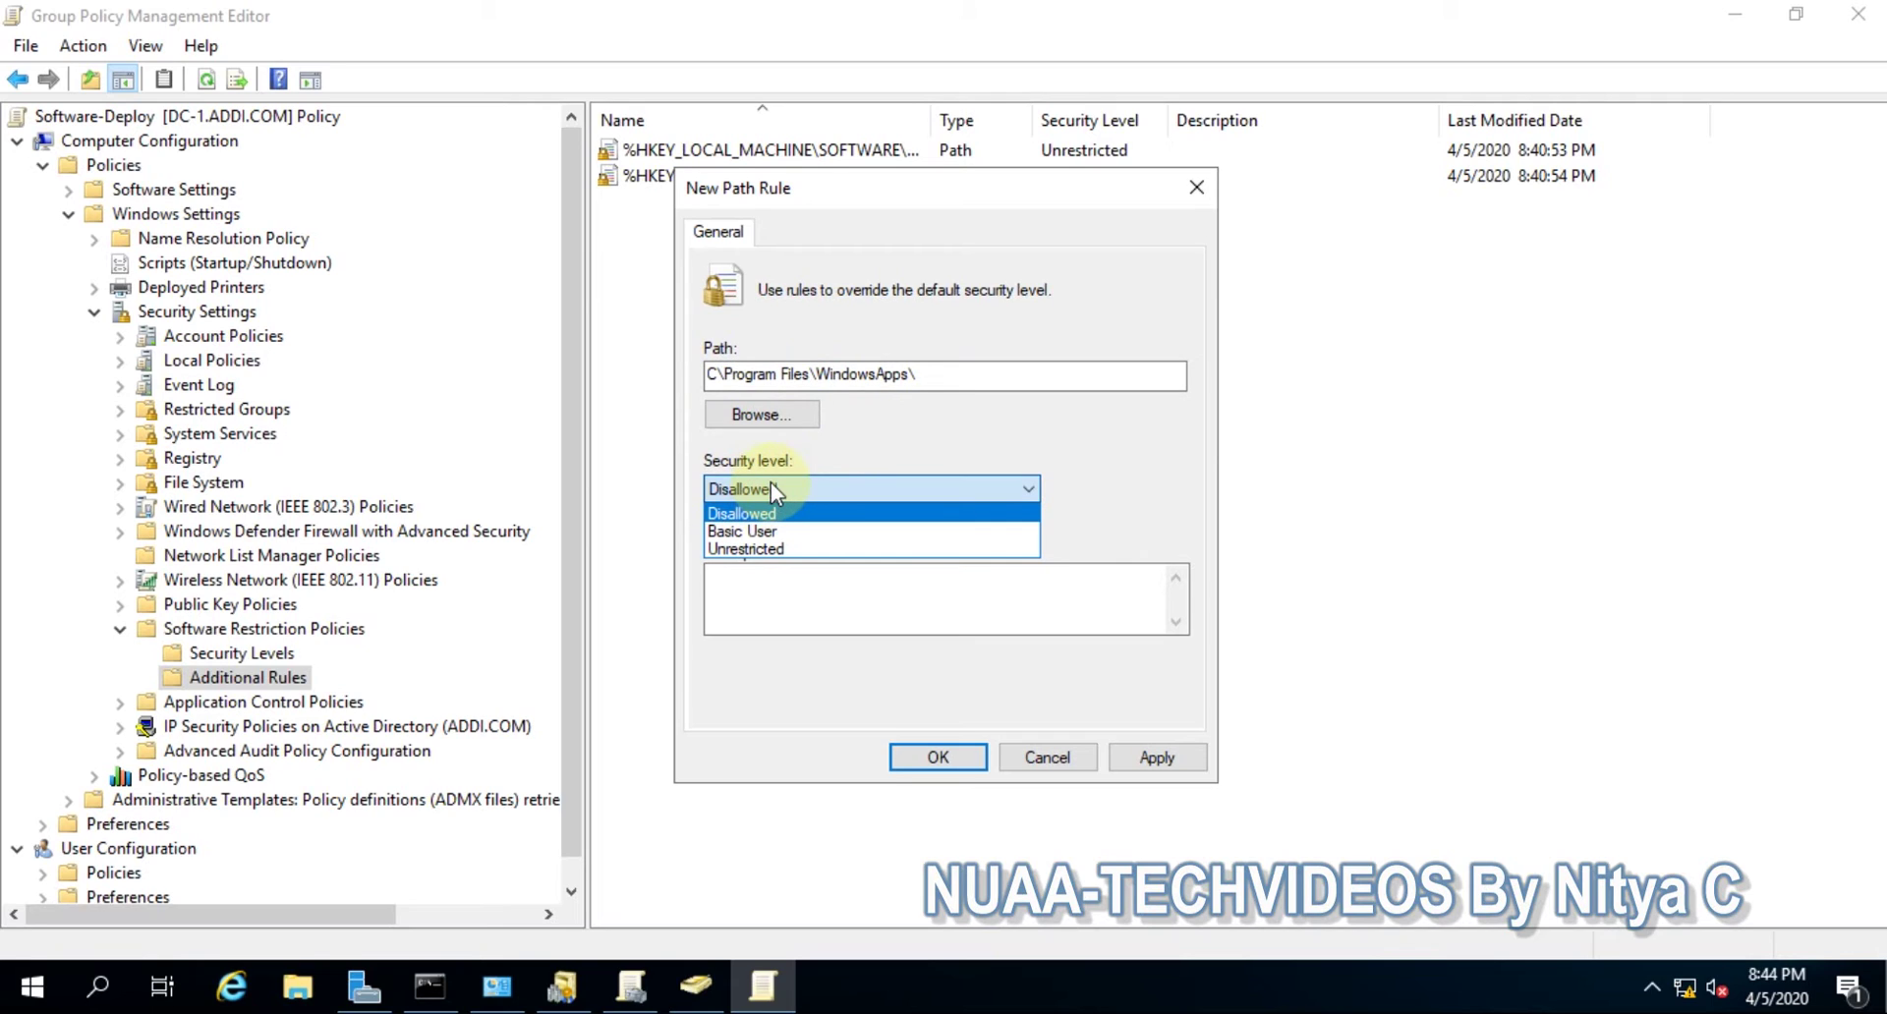
left_click(778, 498)
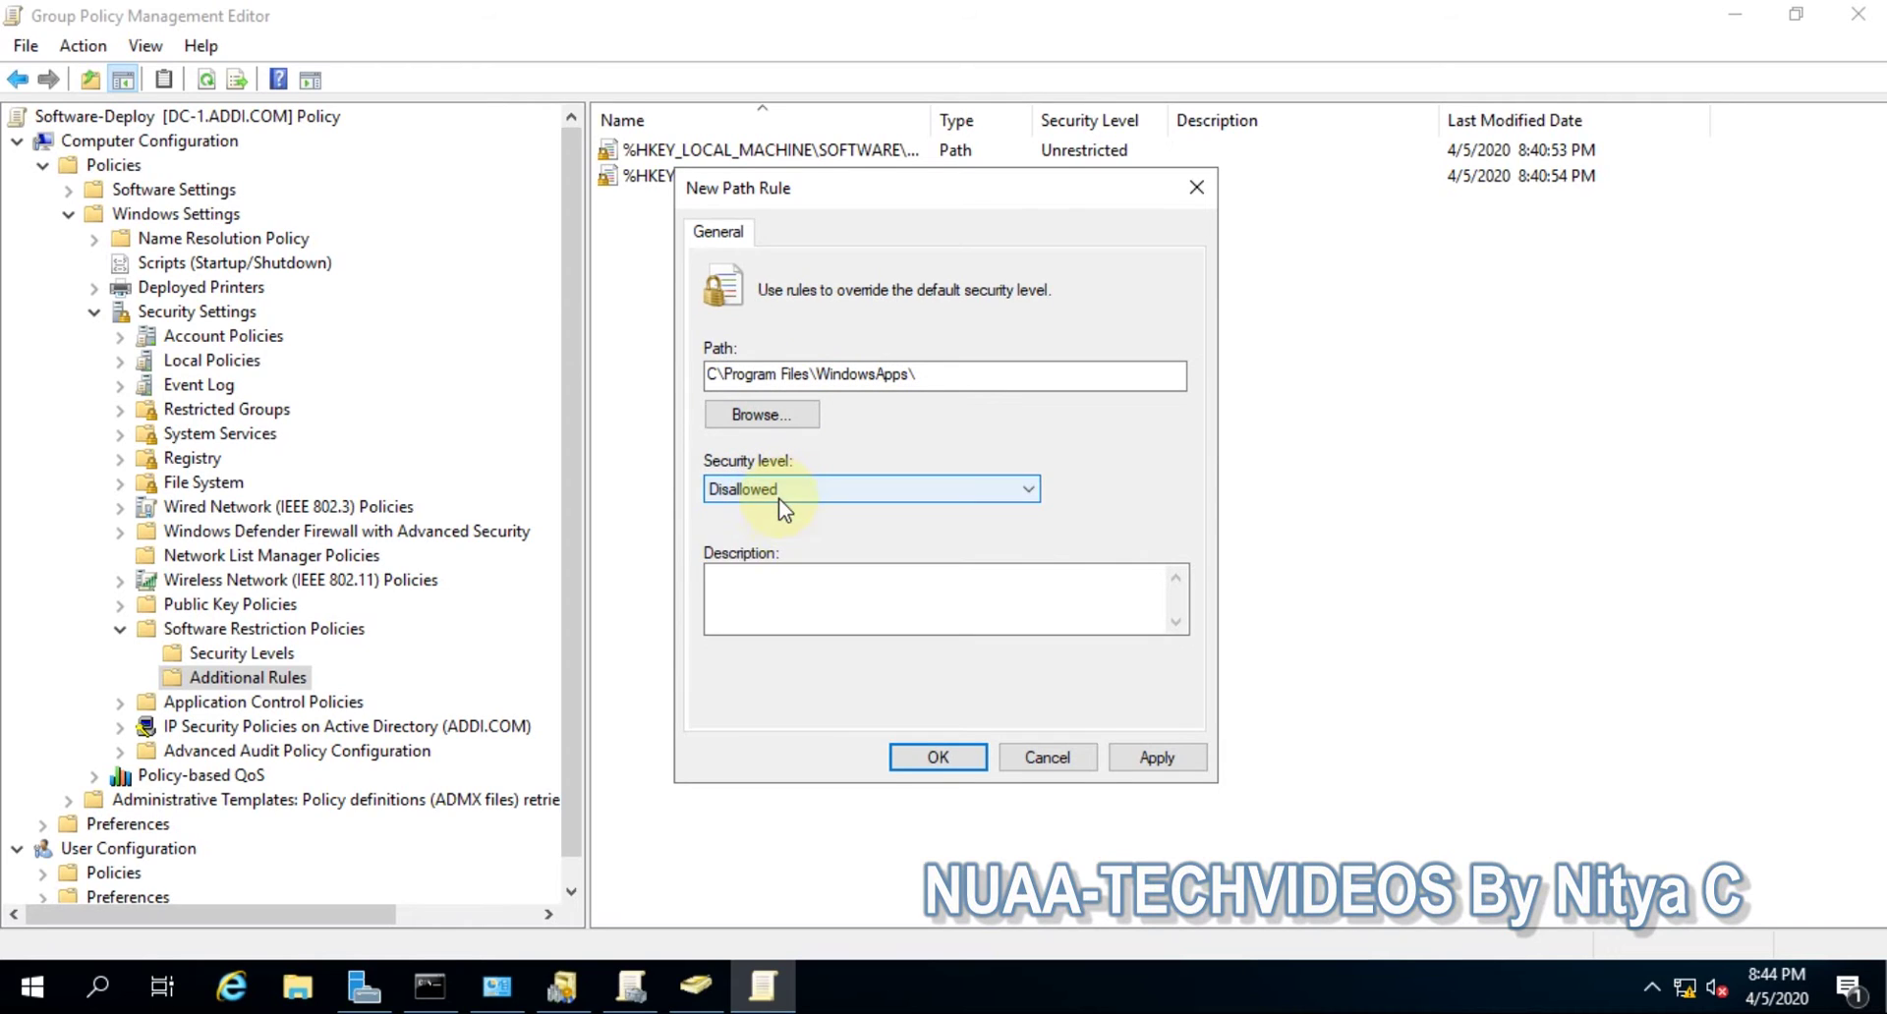
left_click(1135, 760)
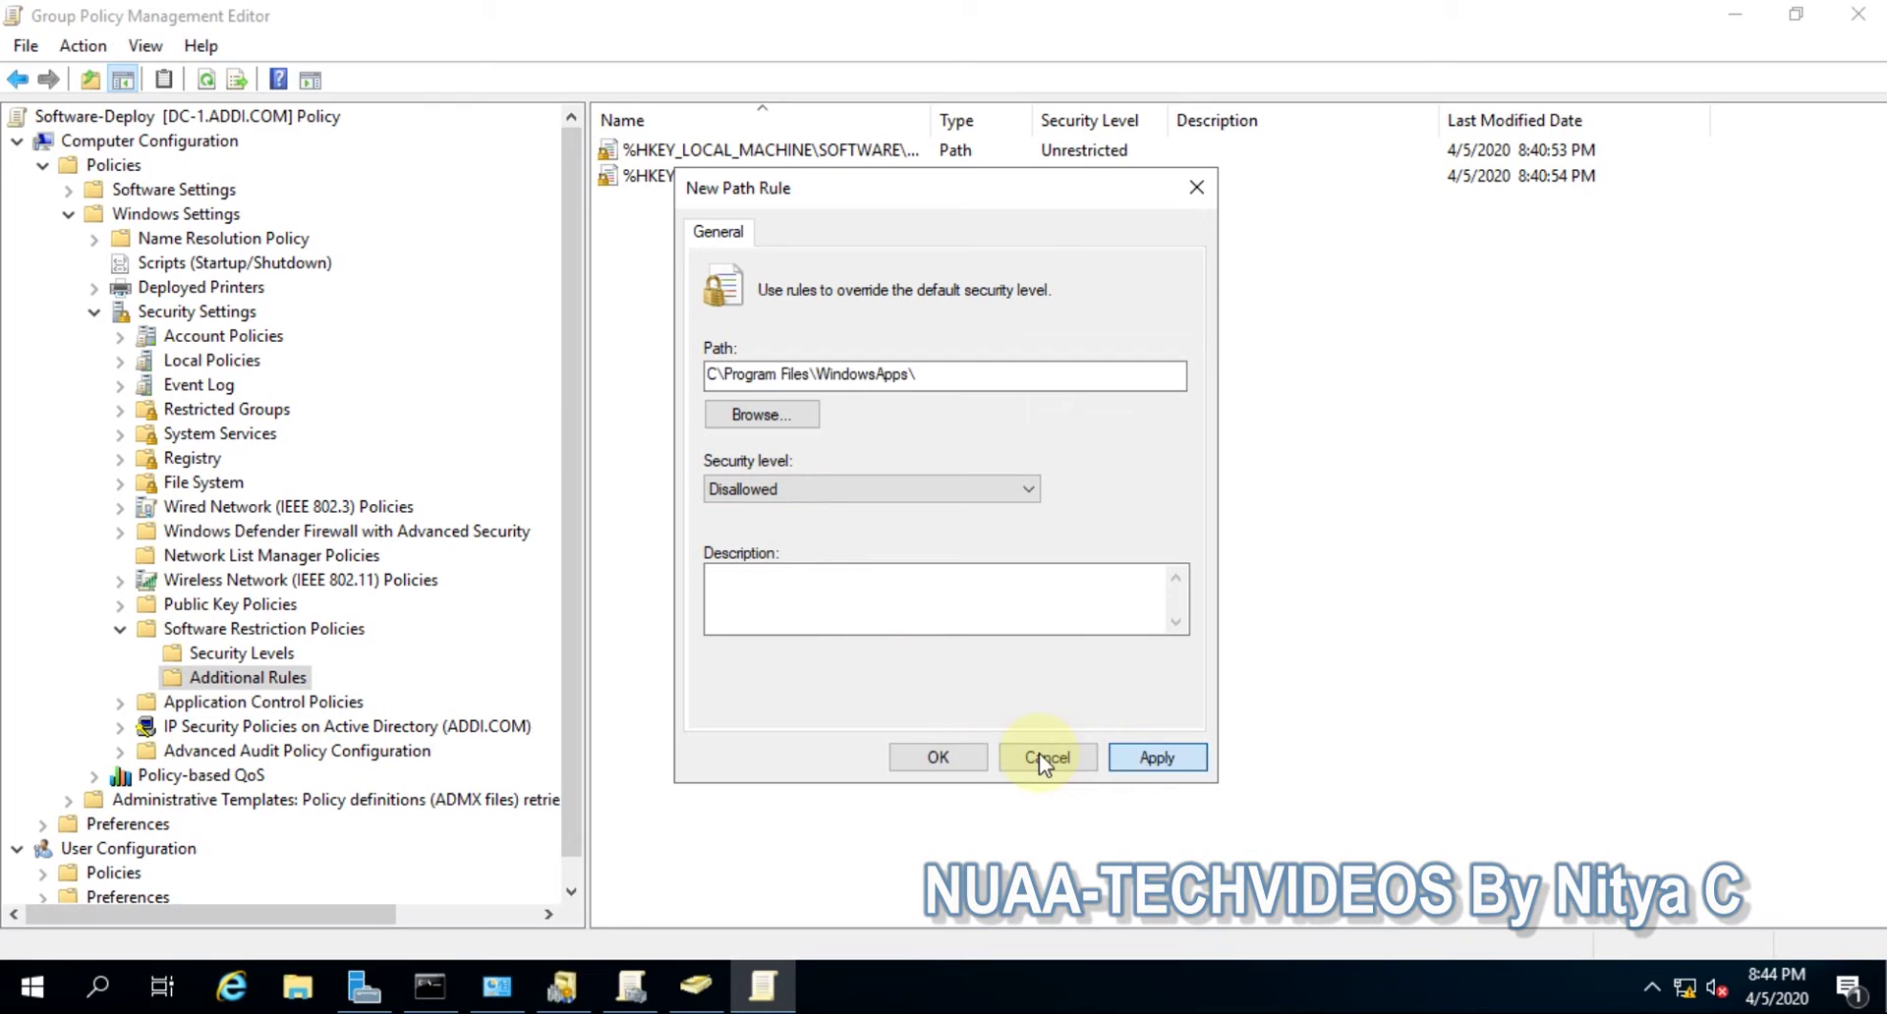
left_click(935, 755)
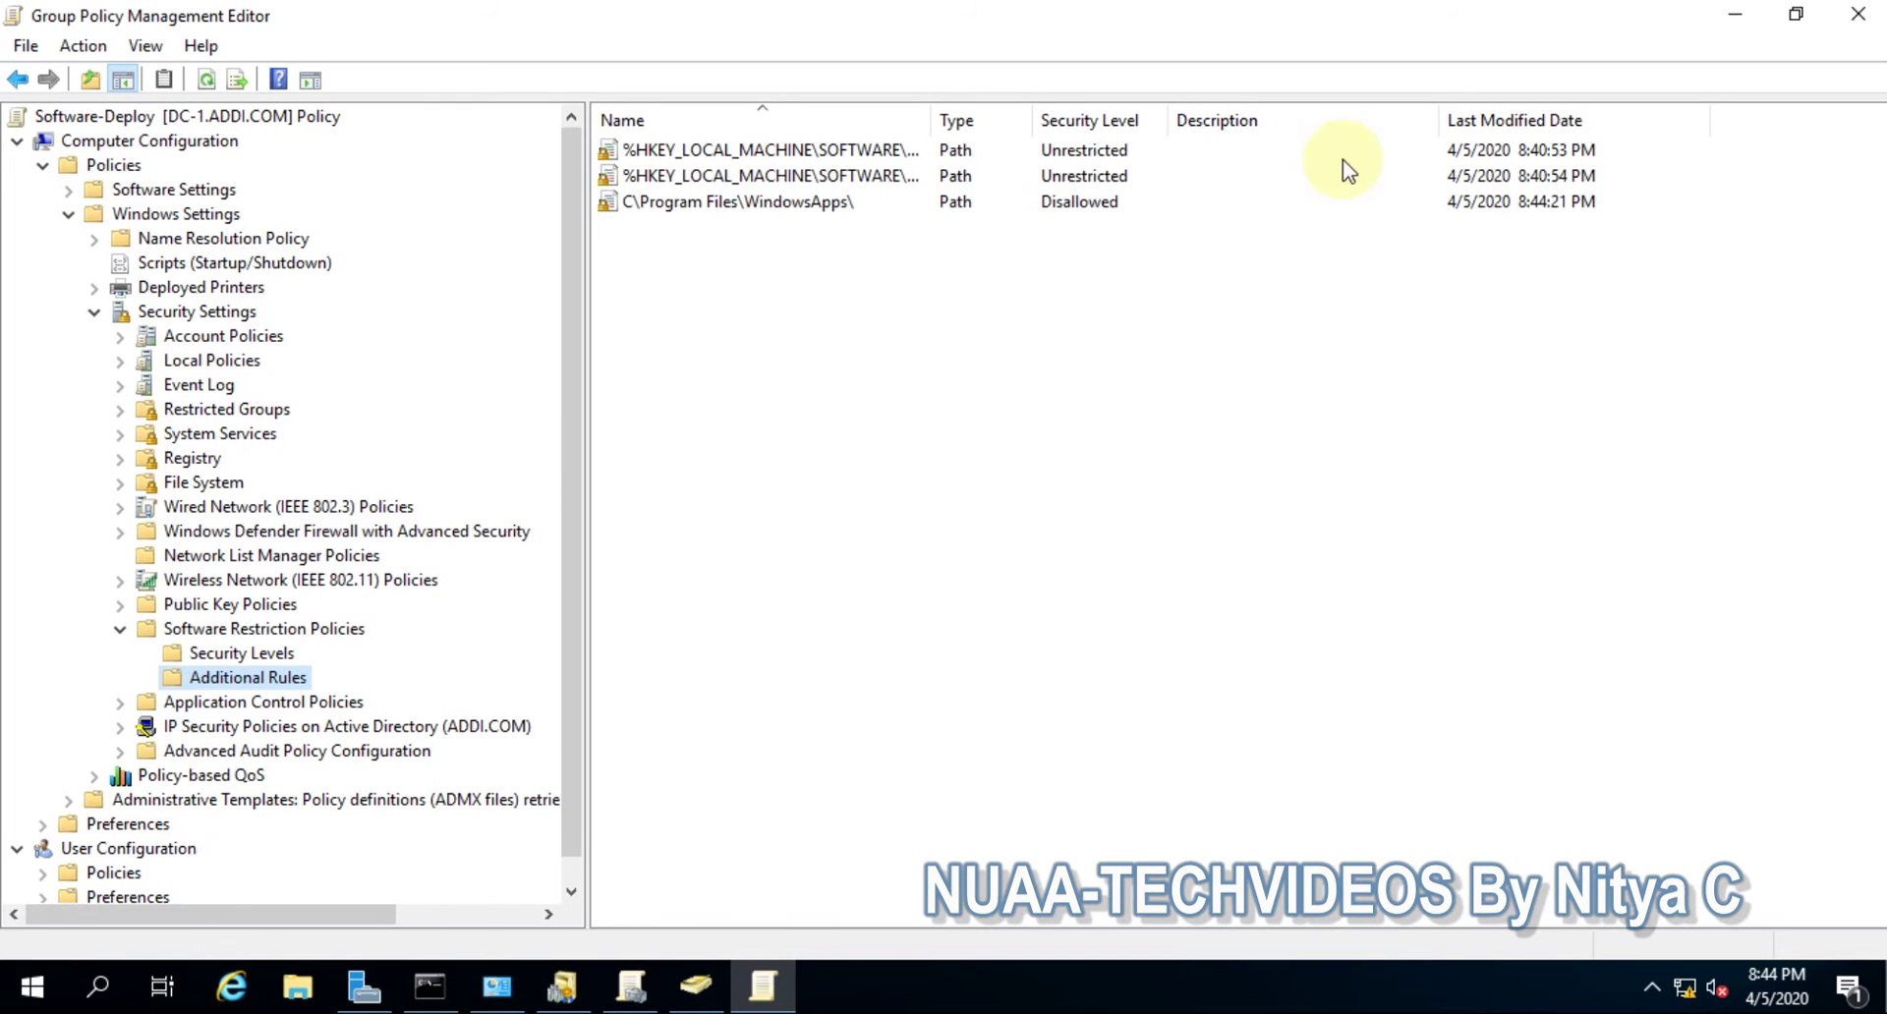
Switch to the server's Command Prompt and force a Group Policy update with gpupdate /force.
left_click(433, 987)
left_click(606, 673)
key("Up")
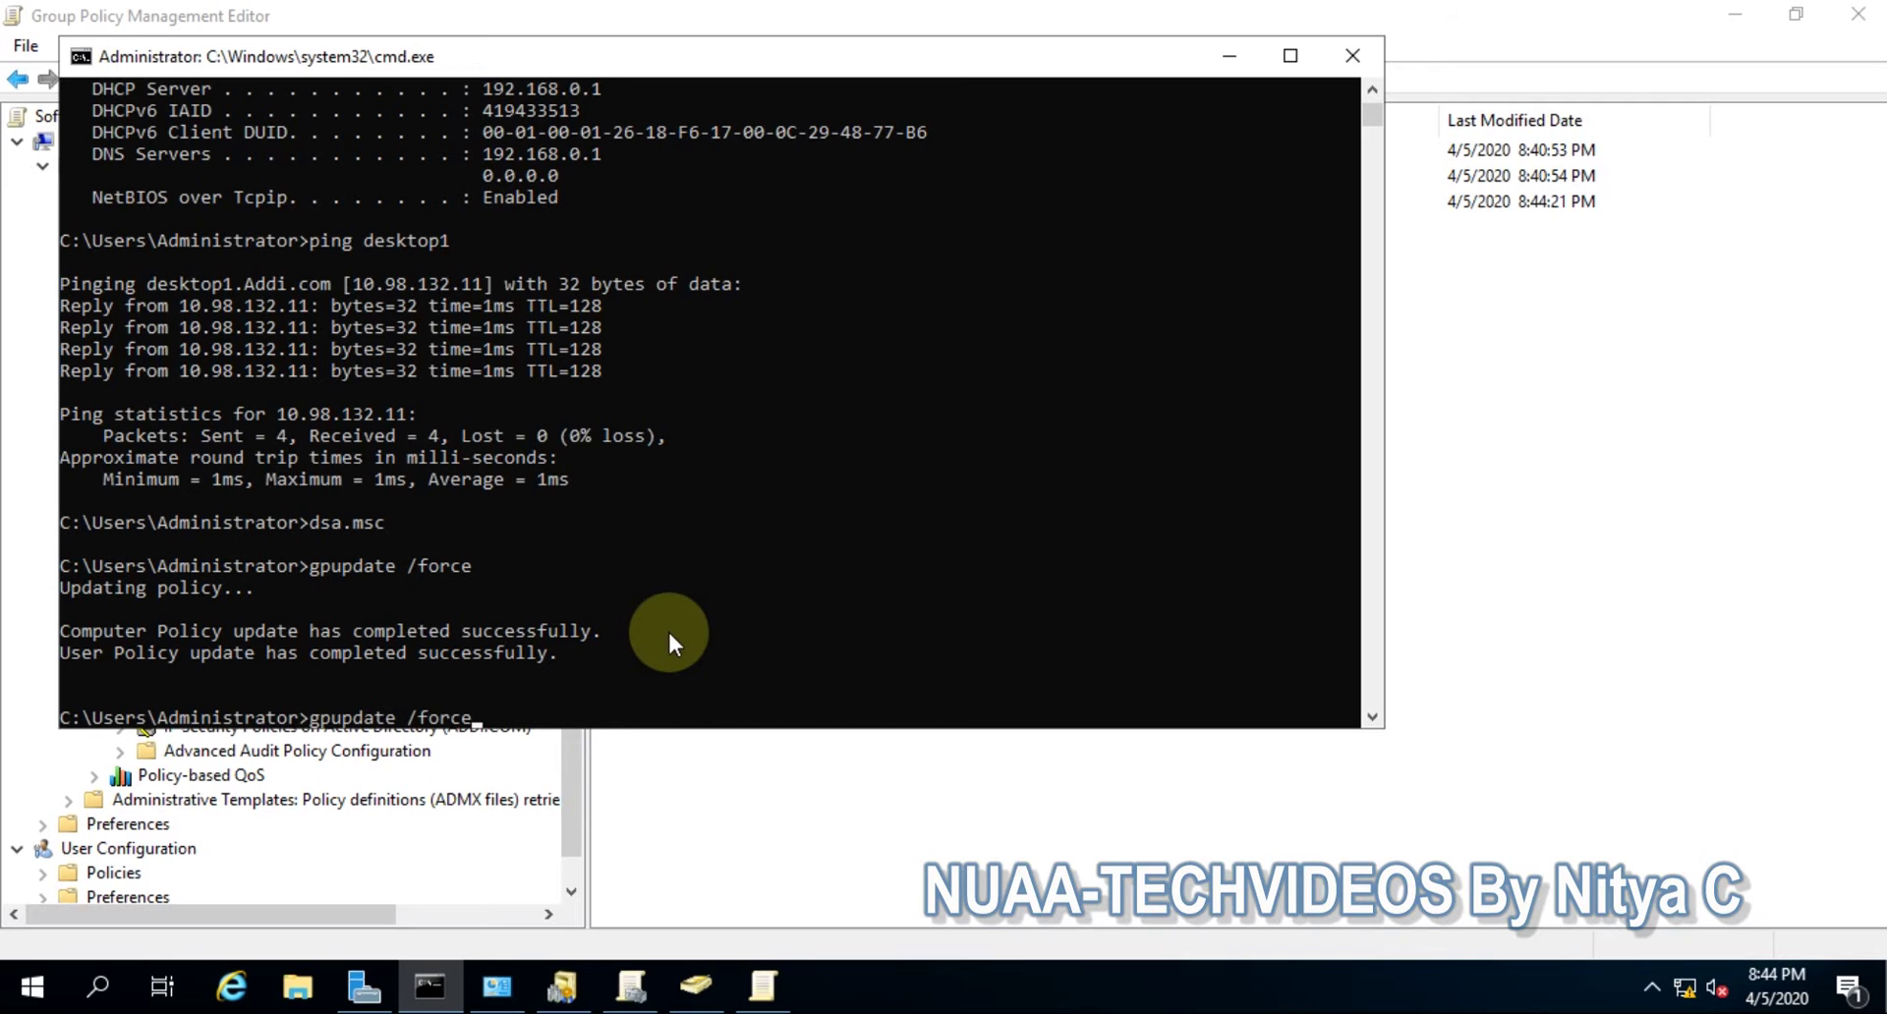
key("Return")
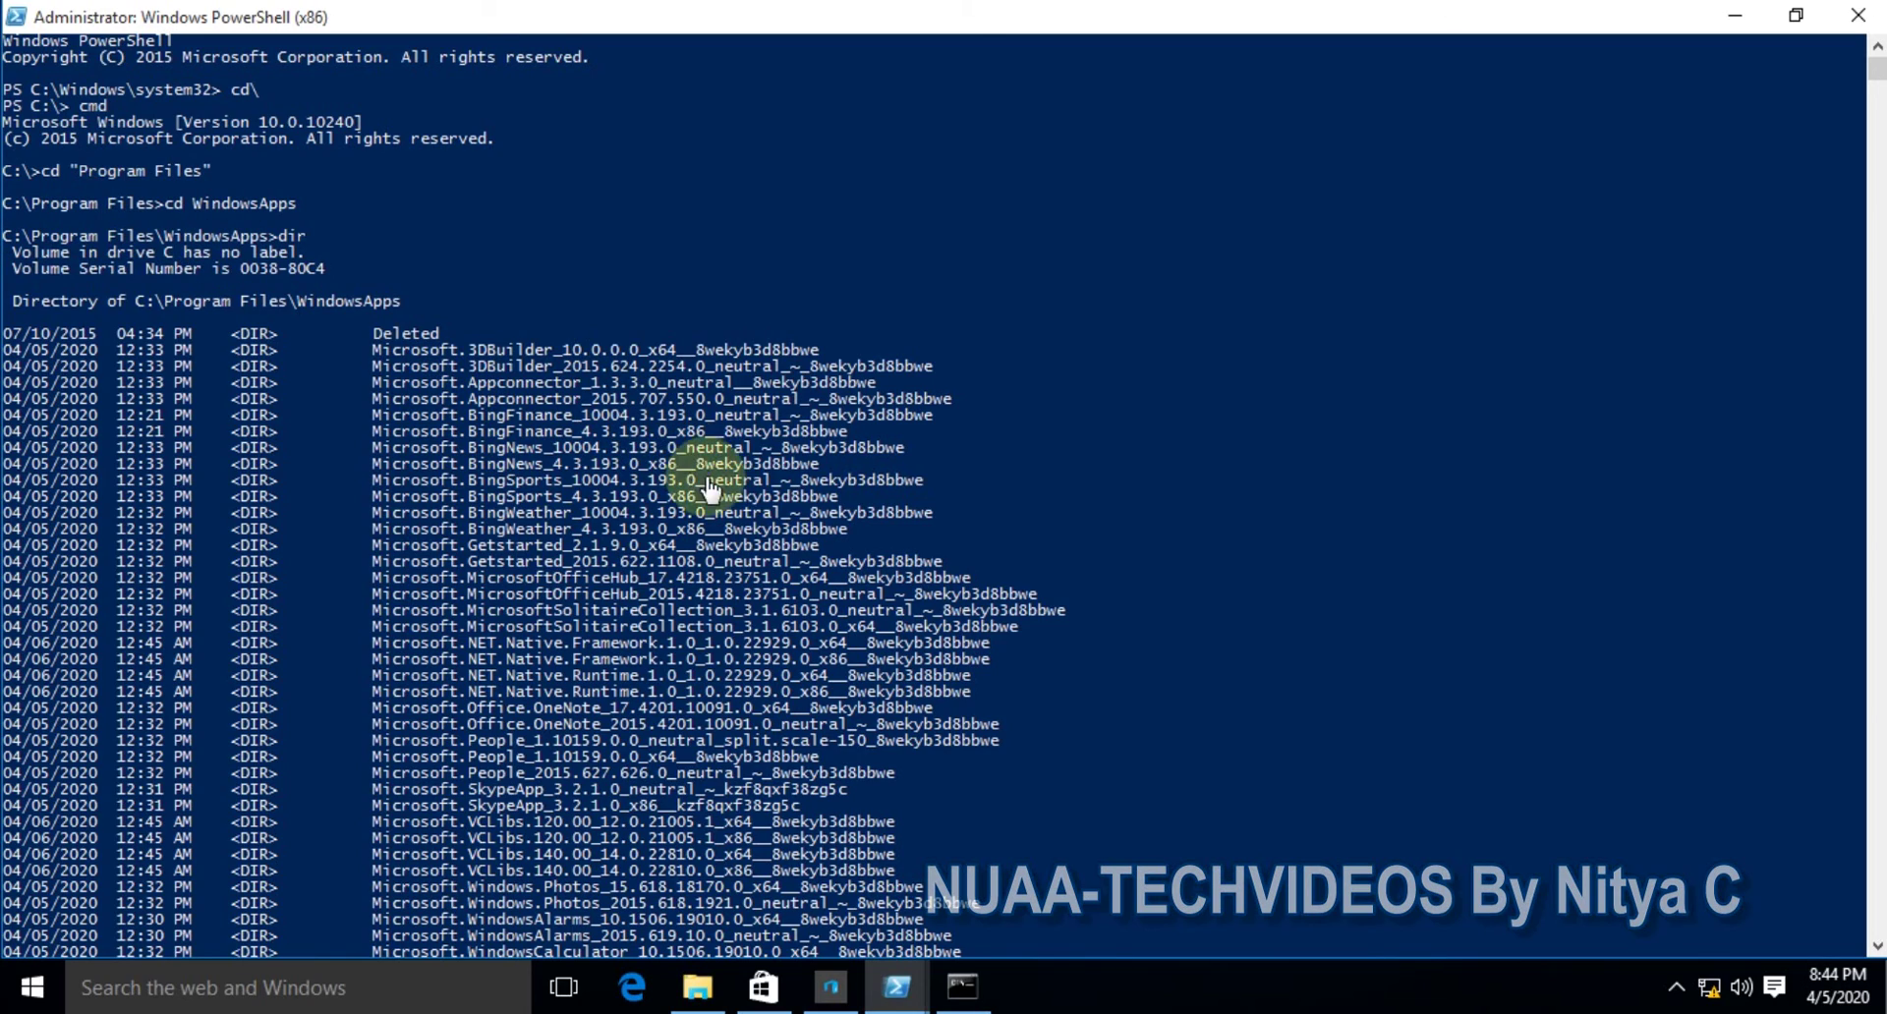
Minimize the client's PowerShell windows and run gpupdate /force in its administrator Command Prompt.
left_click(1735, 13)
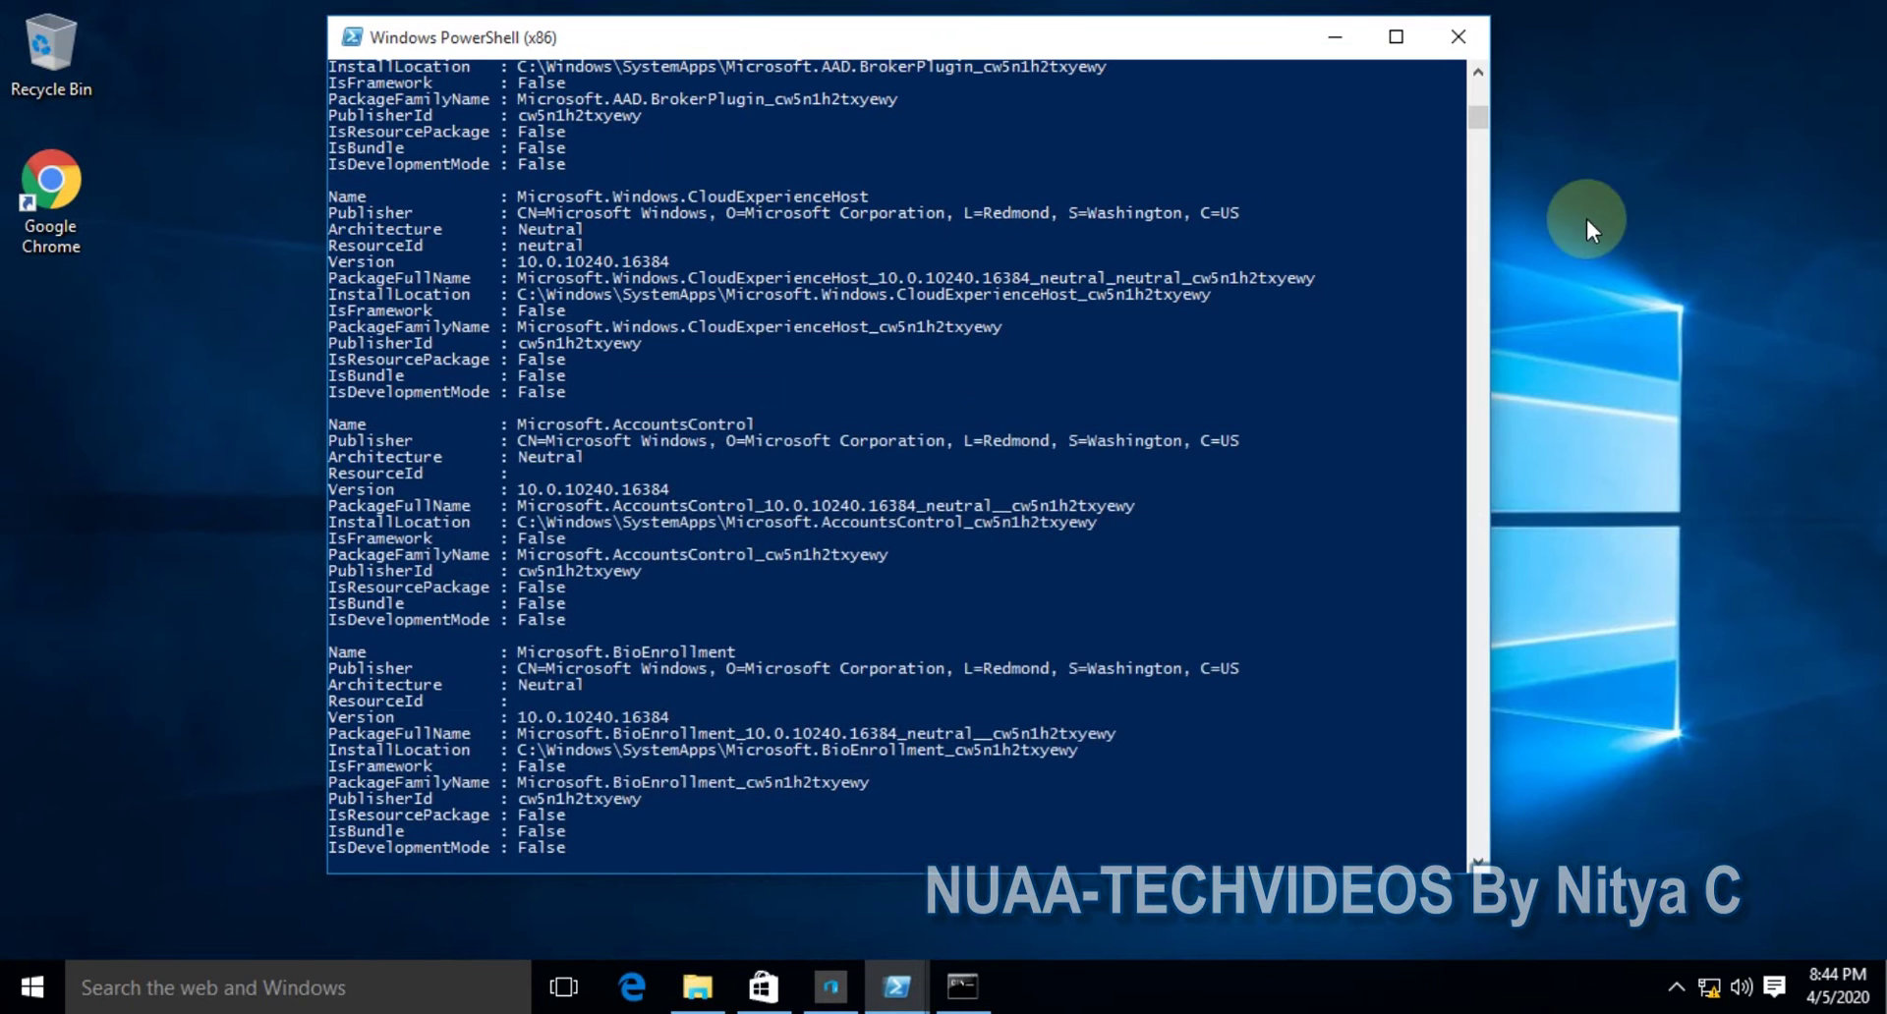
left_click(1335, 36)
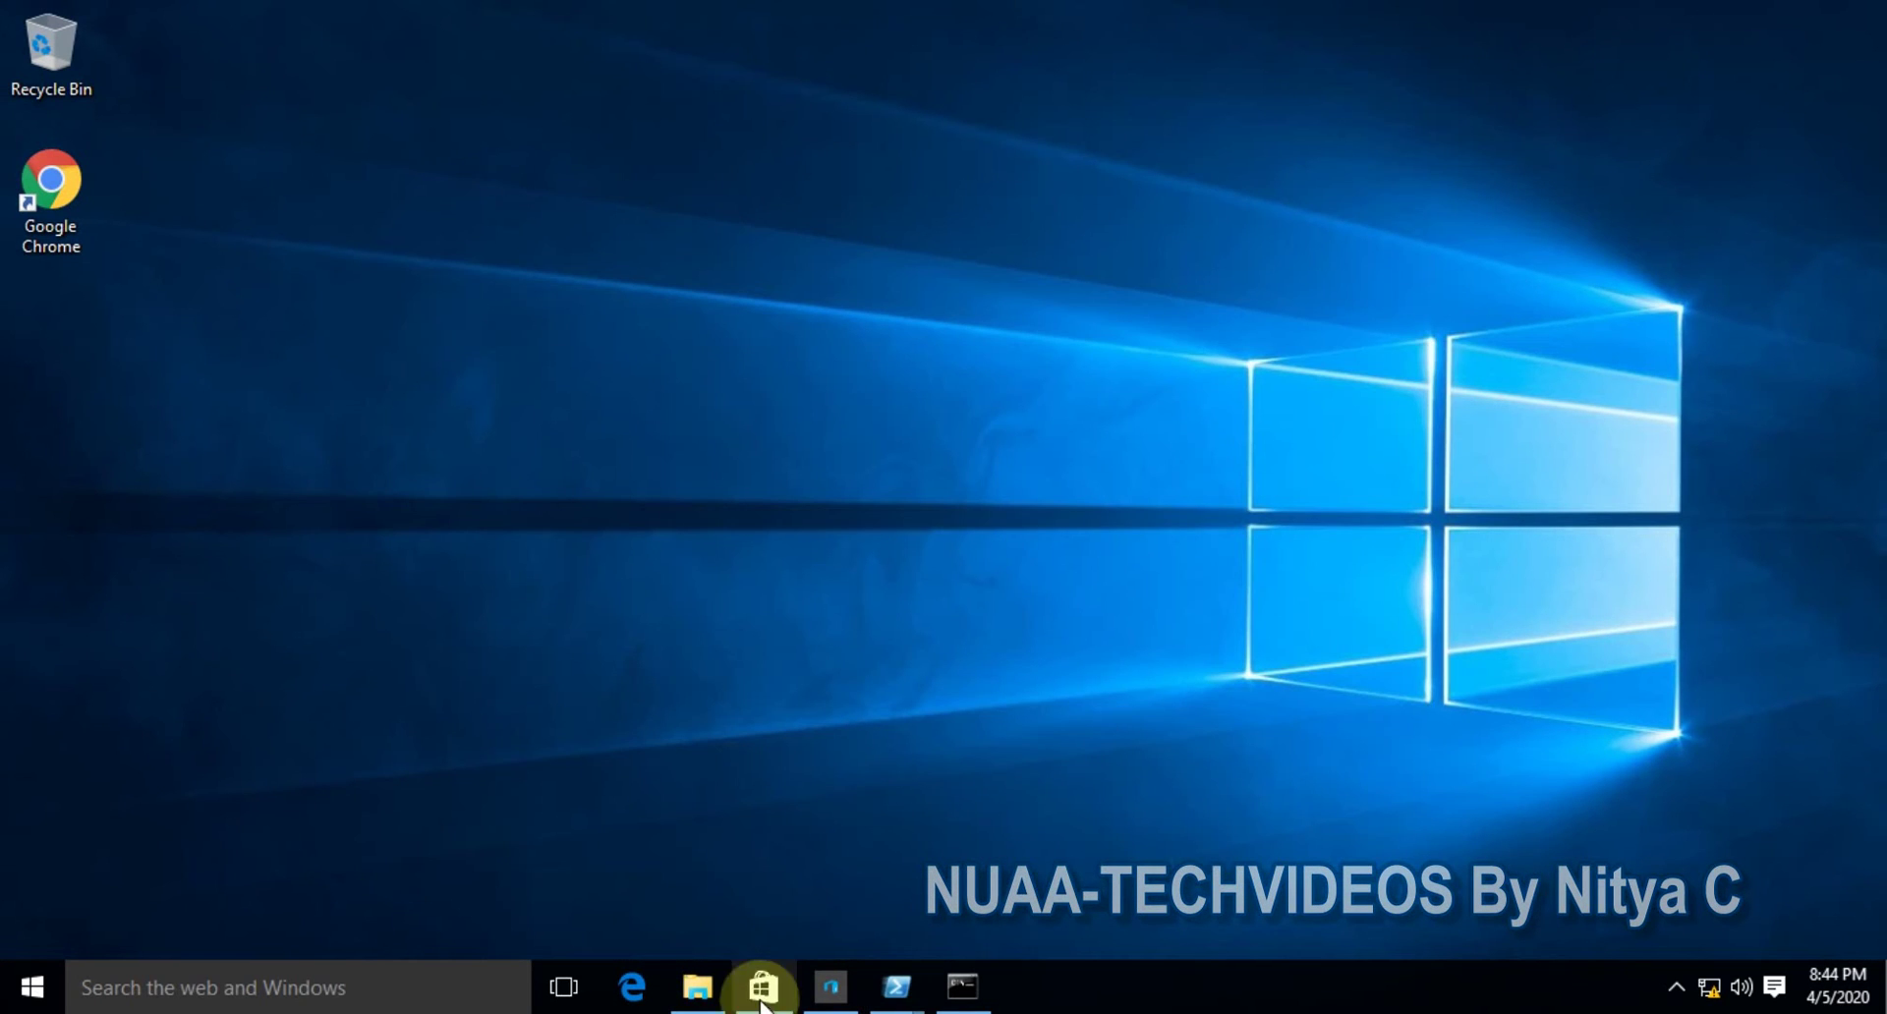
left_click(963, 987)
left_click(757, 490)
type("g")
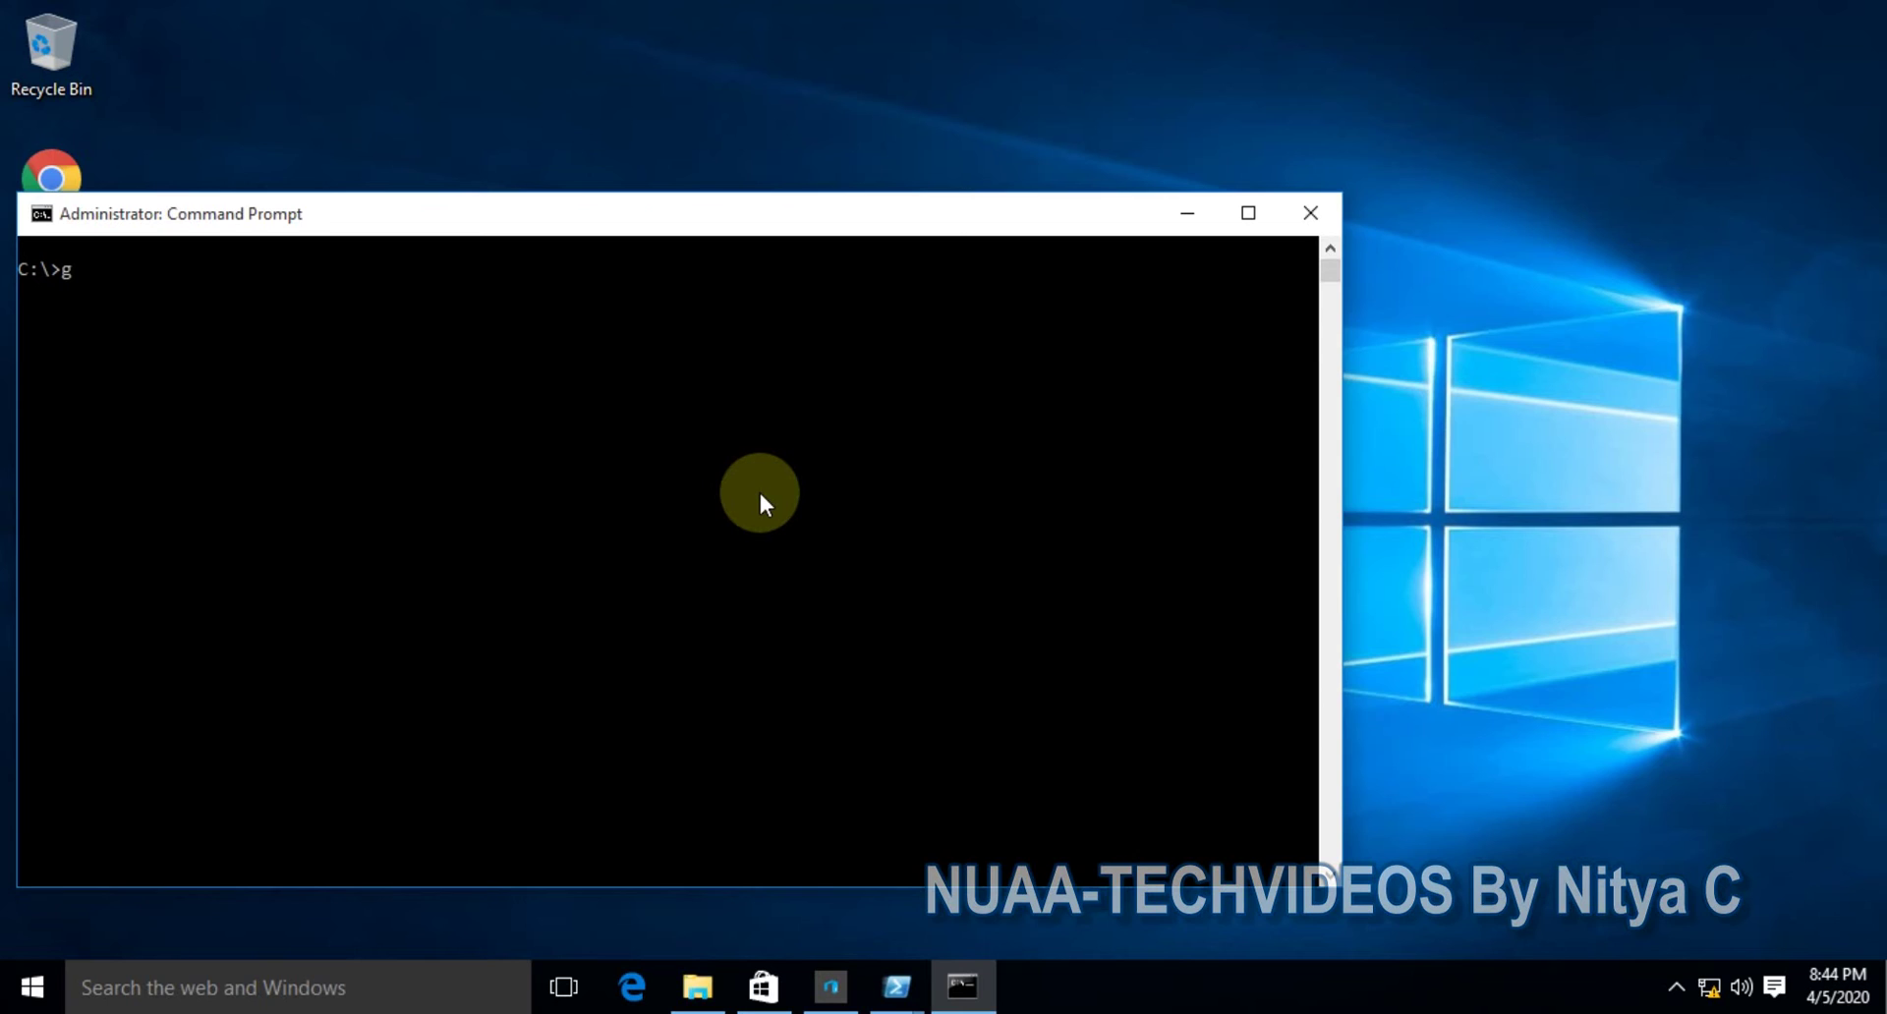
type("pupdate /force")
key("Return")
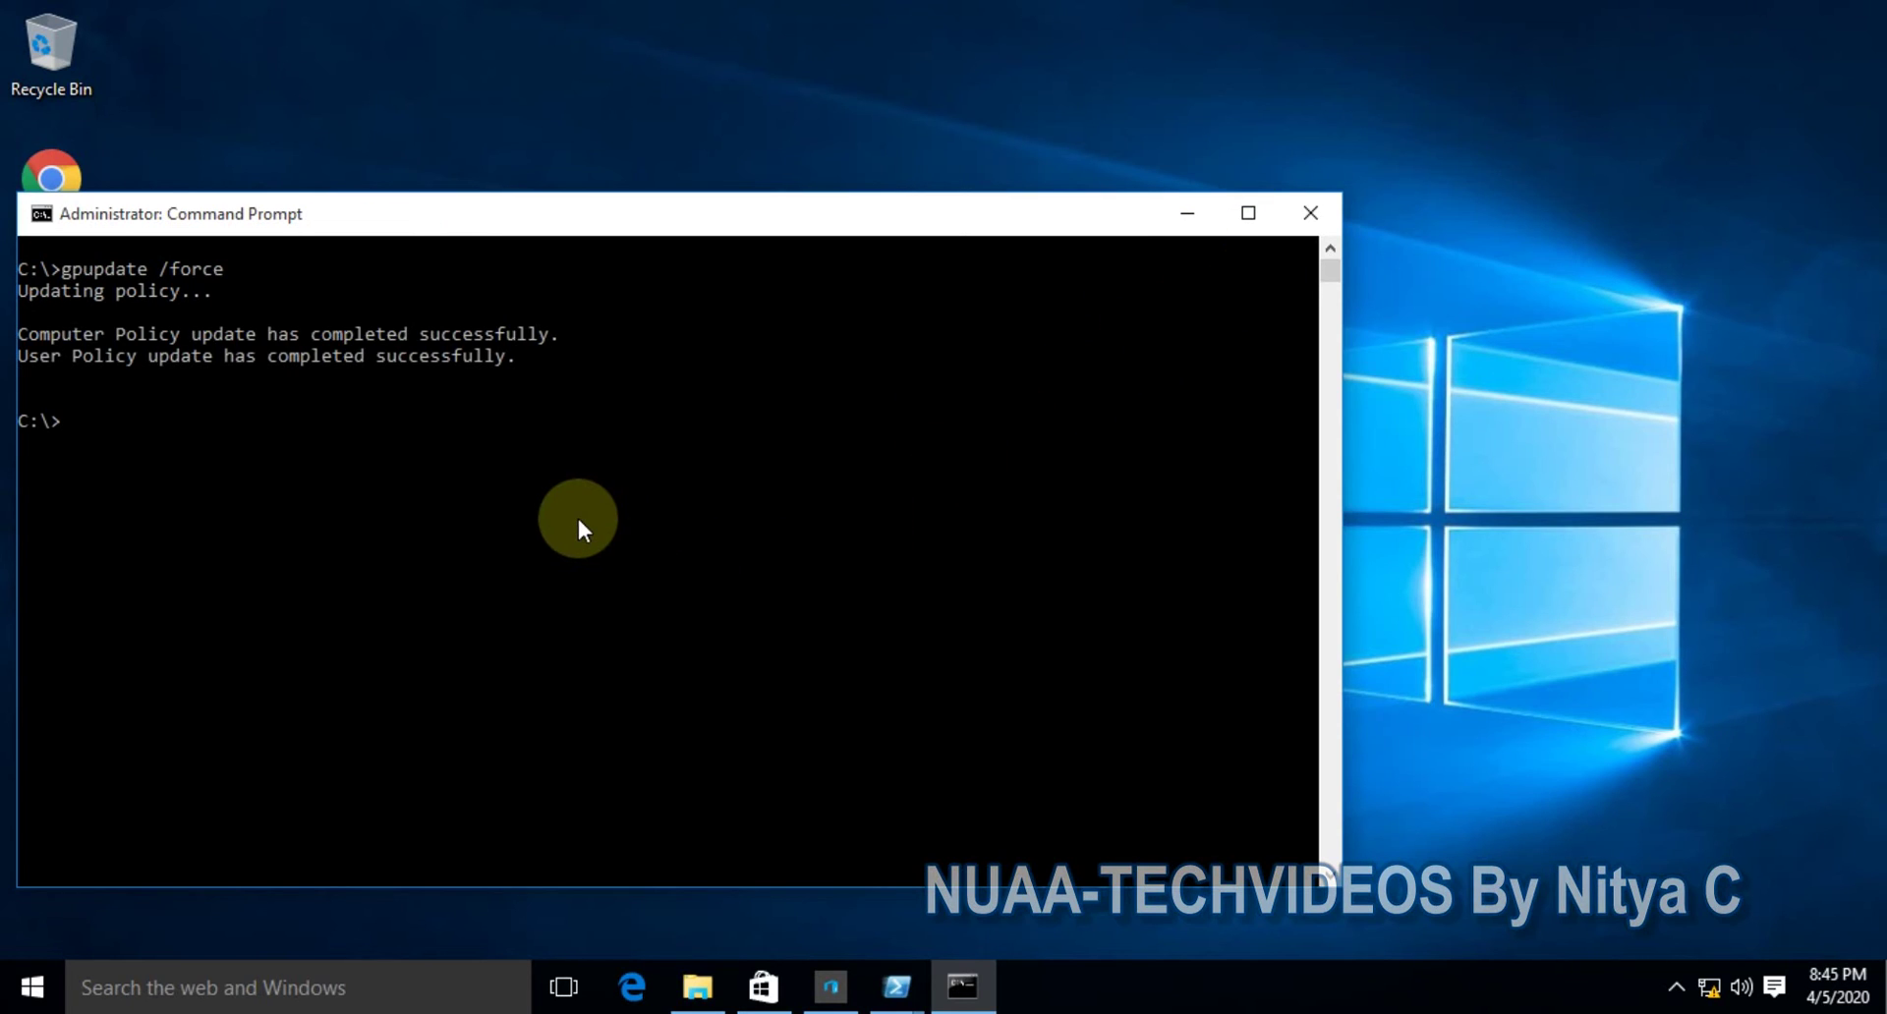
Restart the client computer immediately with shutdown -r -t 0, correcting the mistyped command name.
type("shut -r -t 0")
key("Return")
left_click(577, 525)
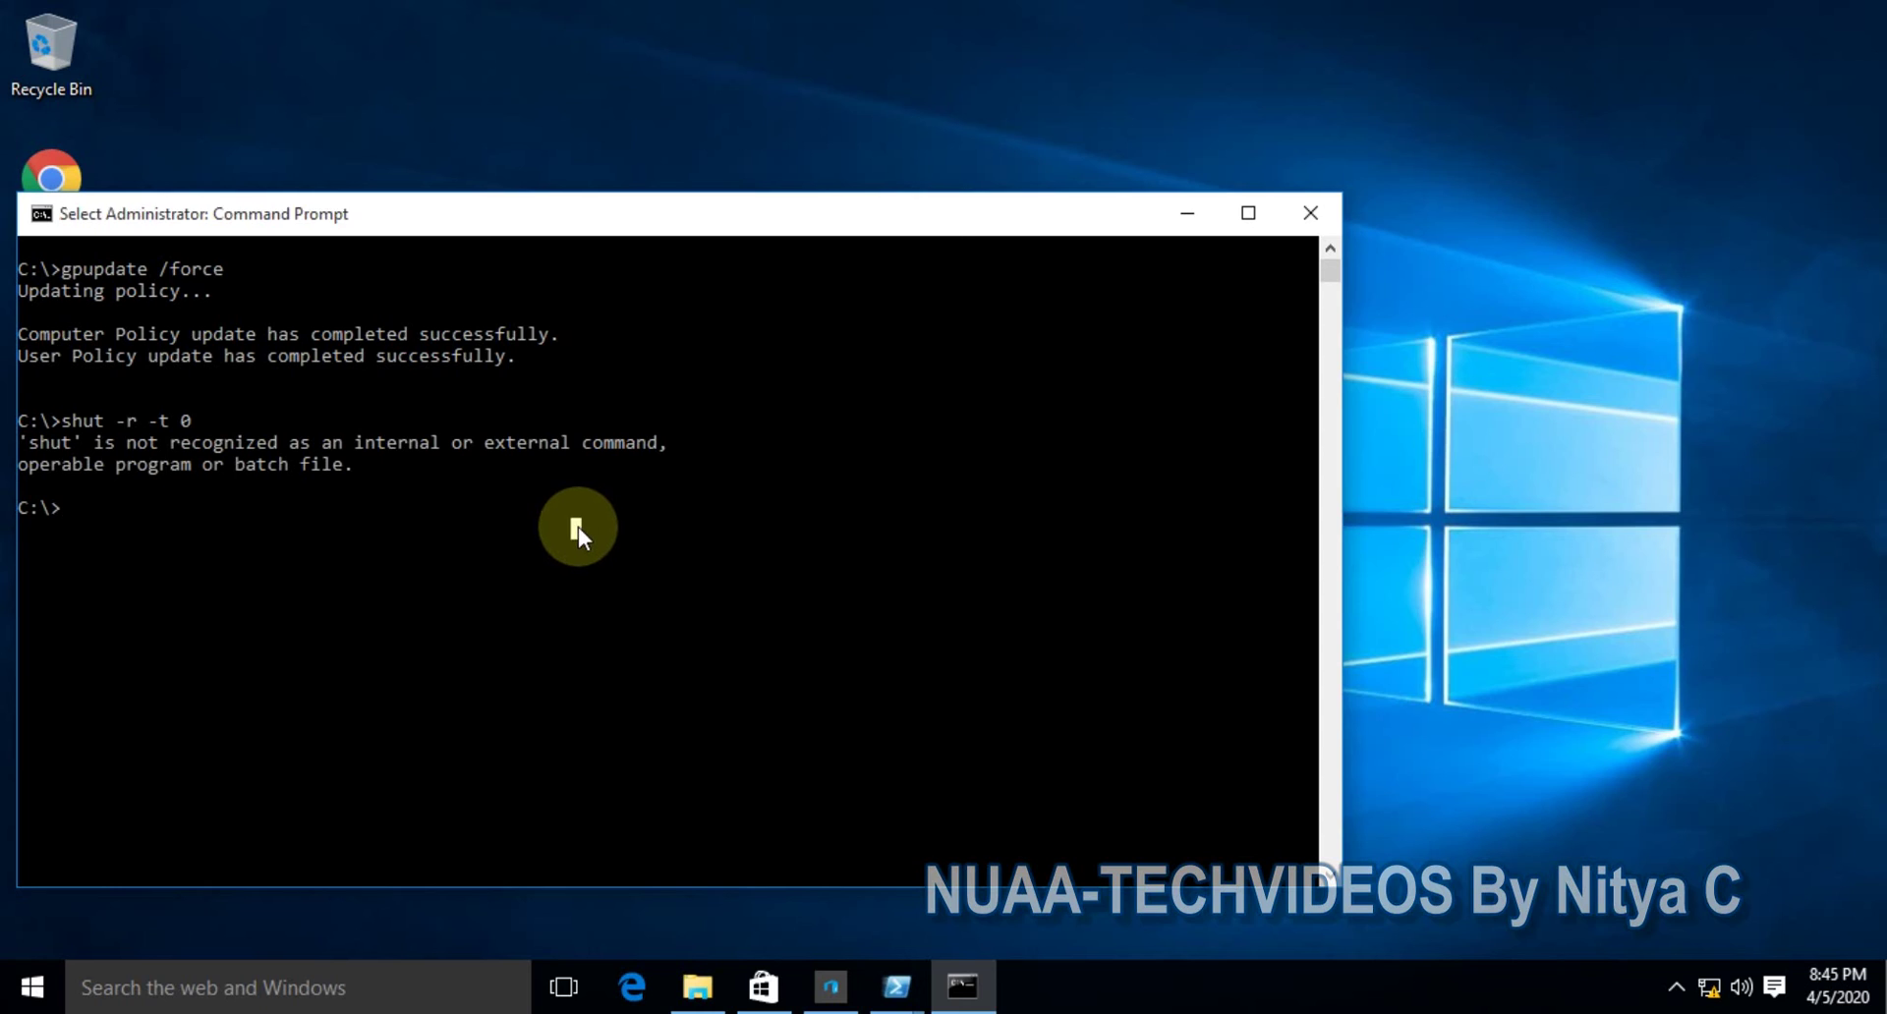
key("Up")
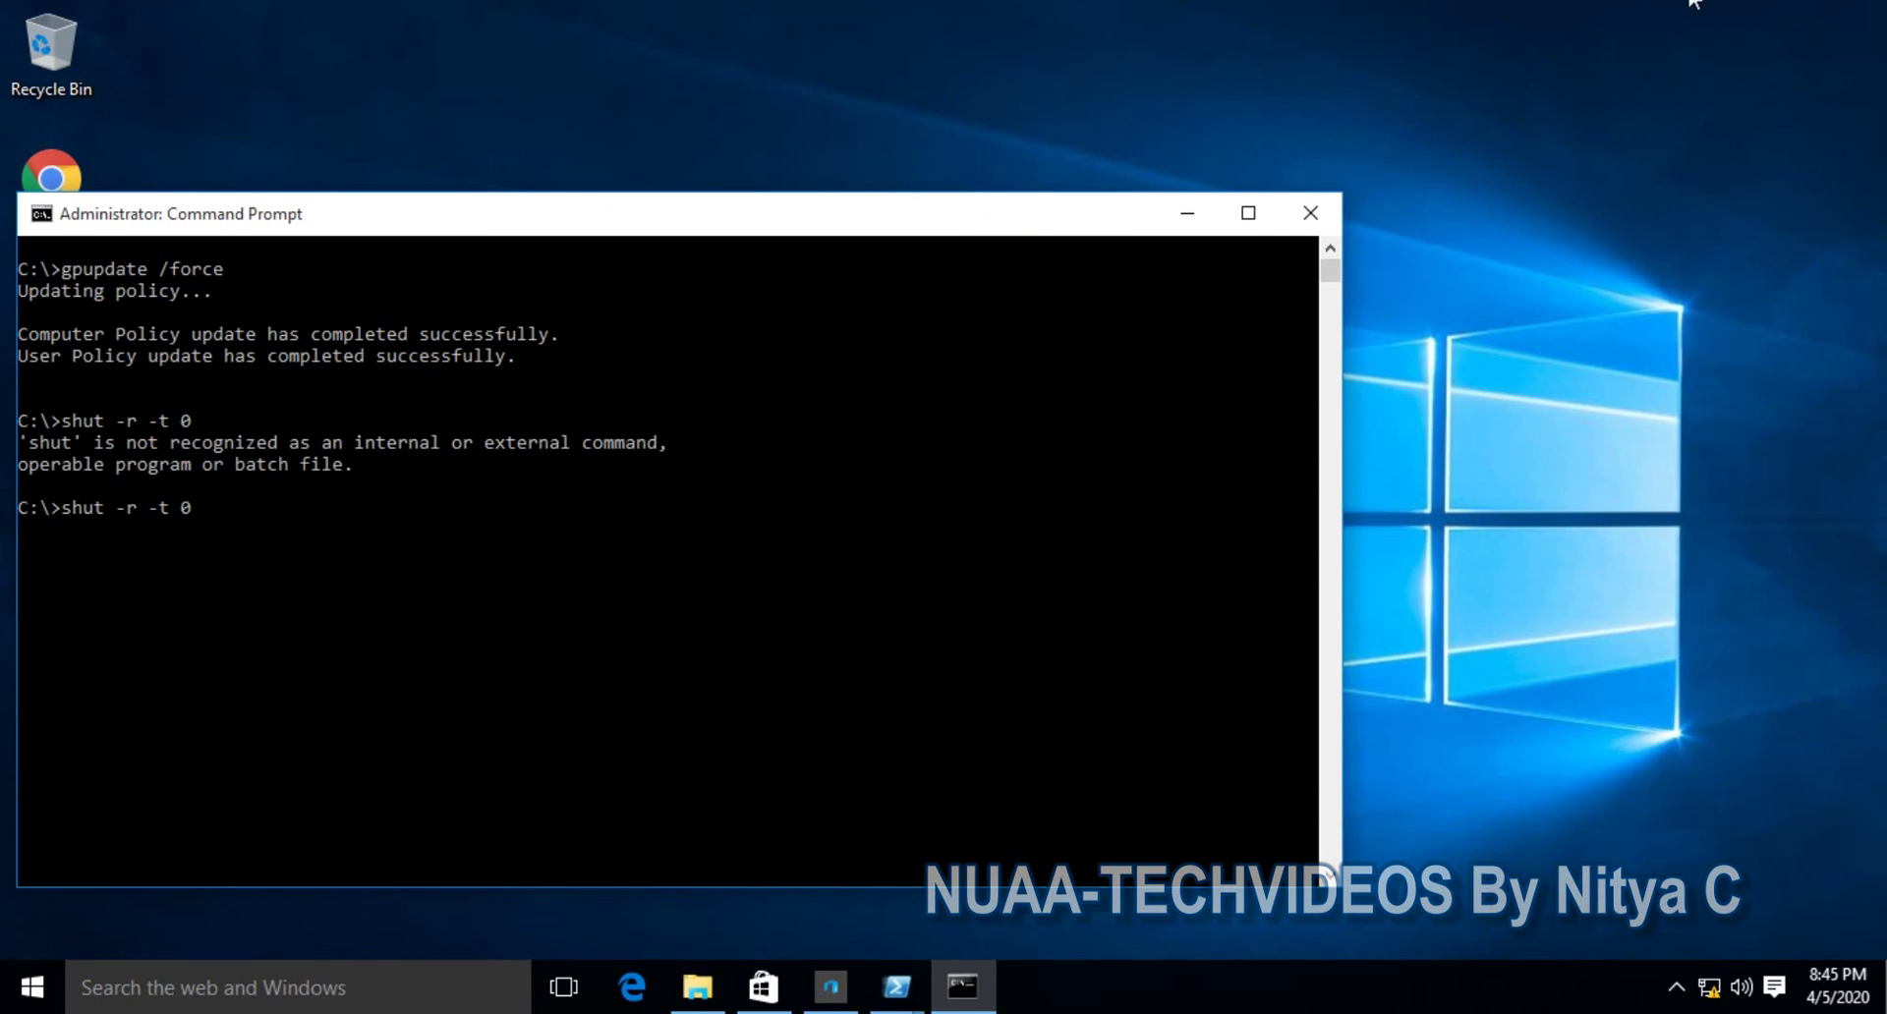
key("Left")
key("Left")
key("Left")
key("Left")
key("Left")
key("Left")
key("Left")
key("Left")
type("down")
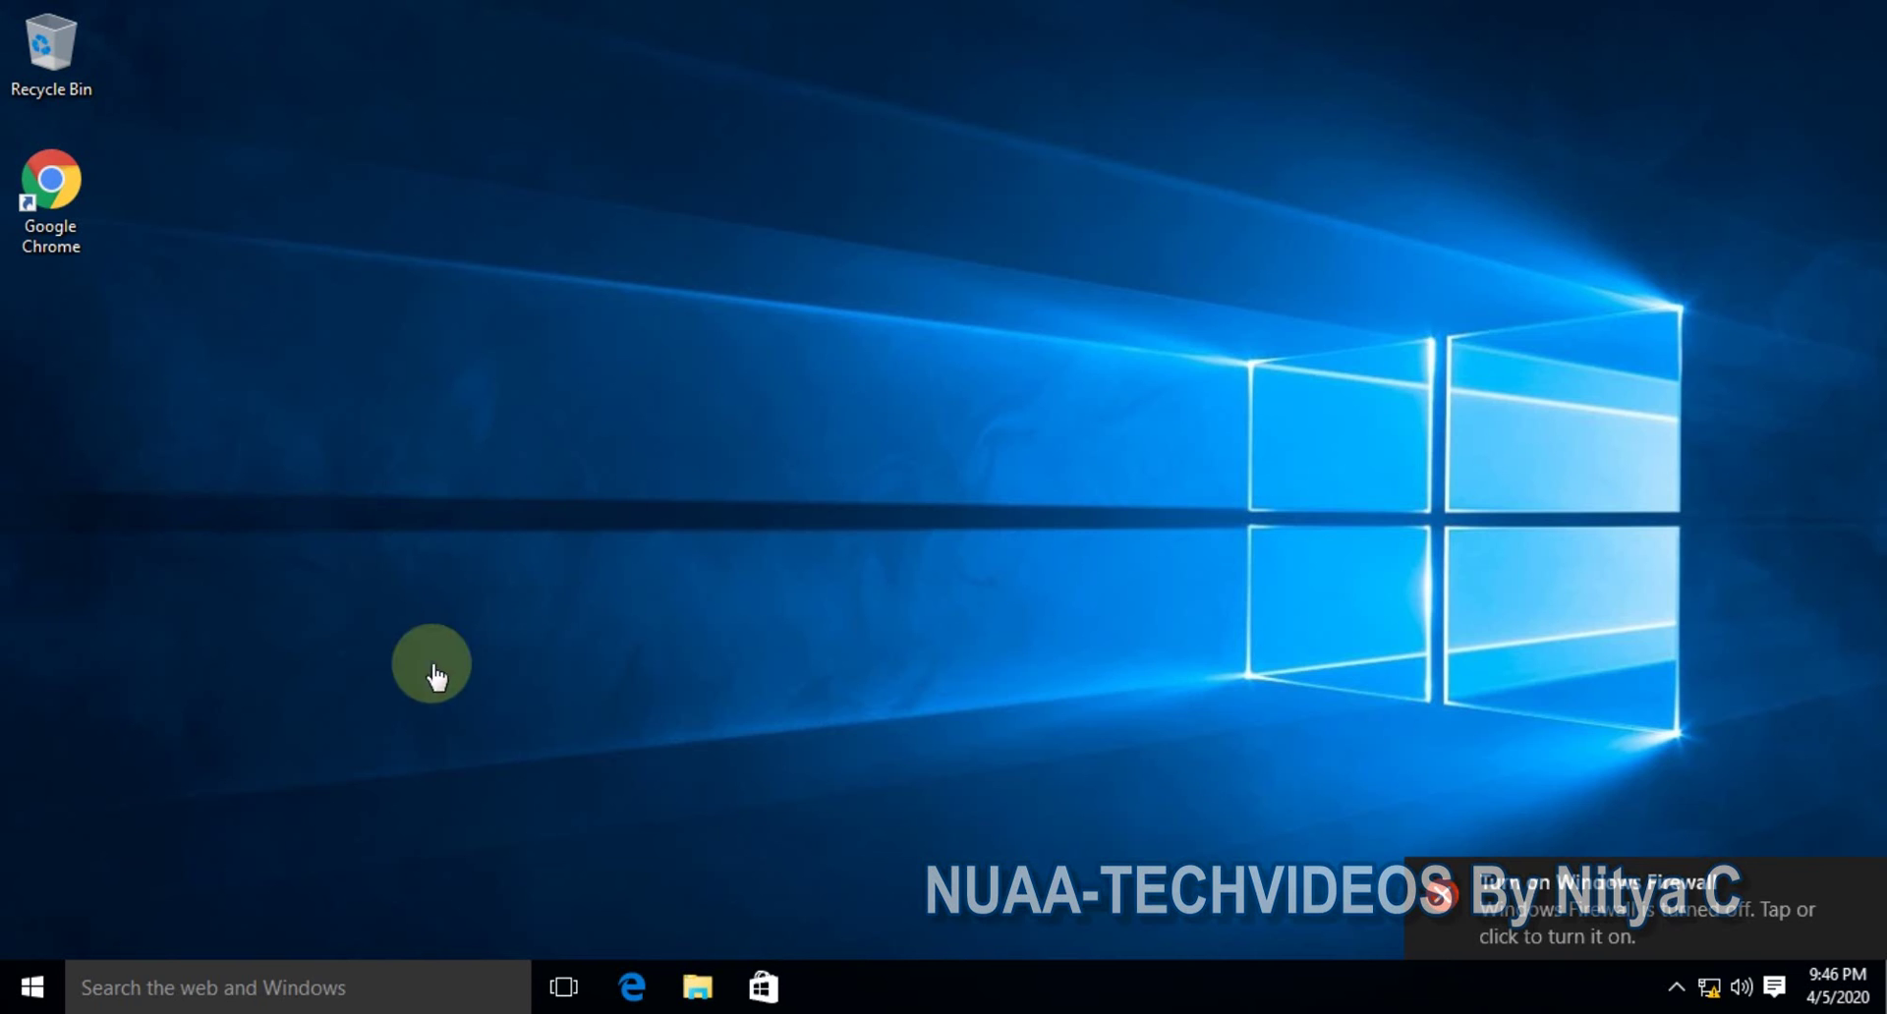
Search Windows for 3D Builder, launch it to test the restriction, and dismiss the resulting message.
left_click(175, 986)
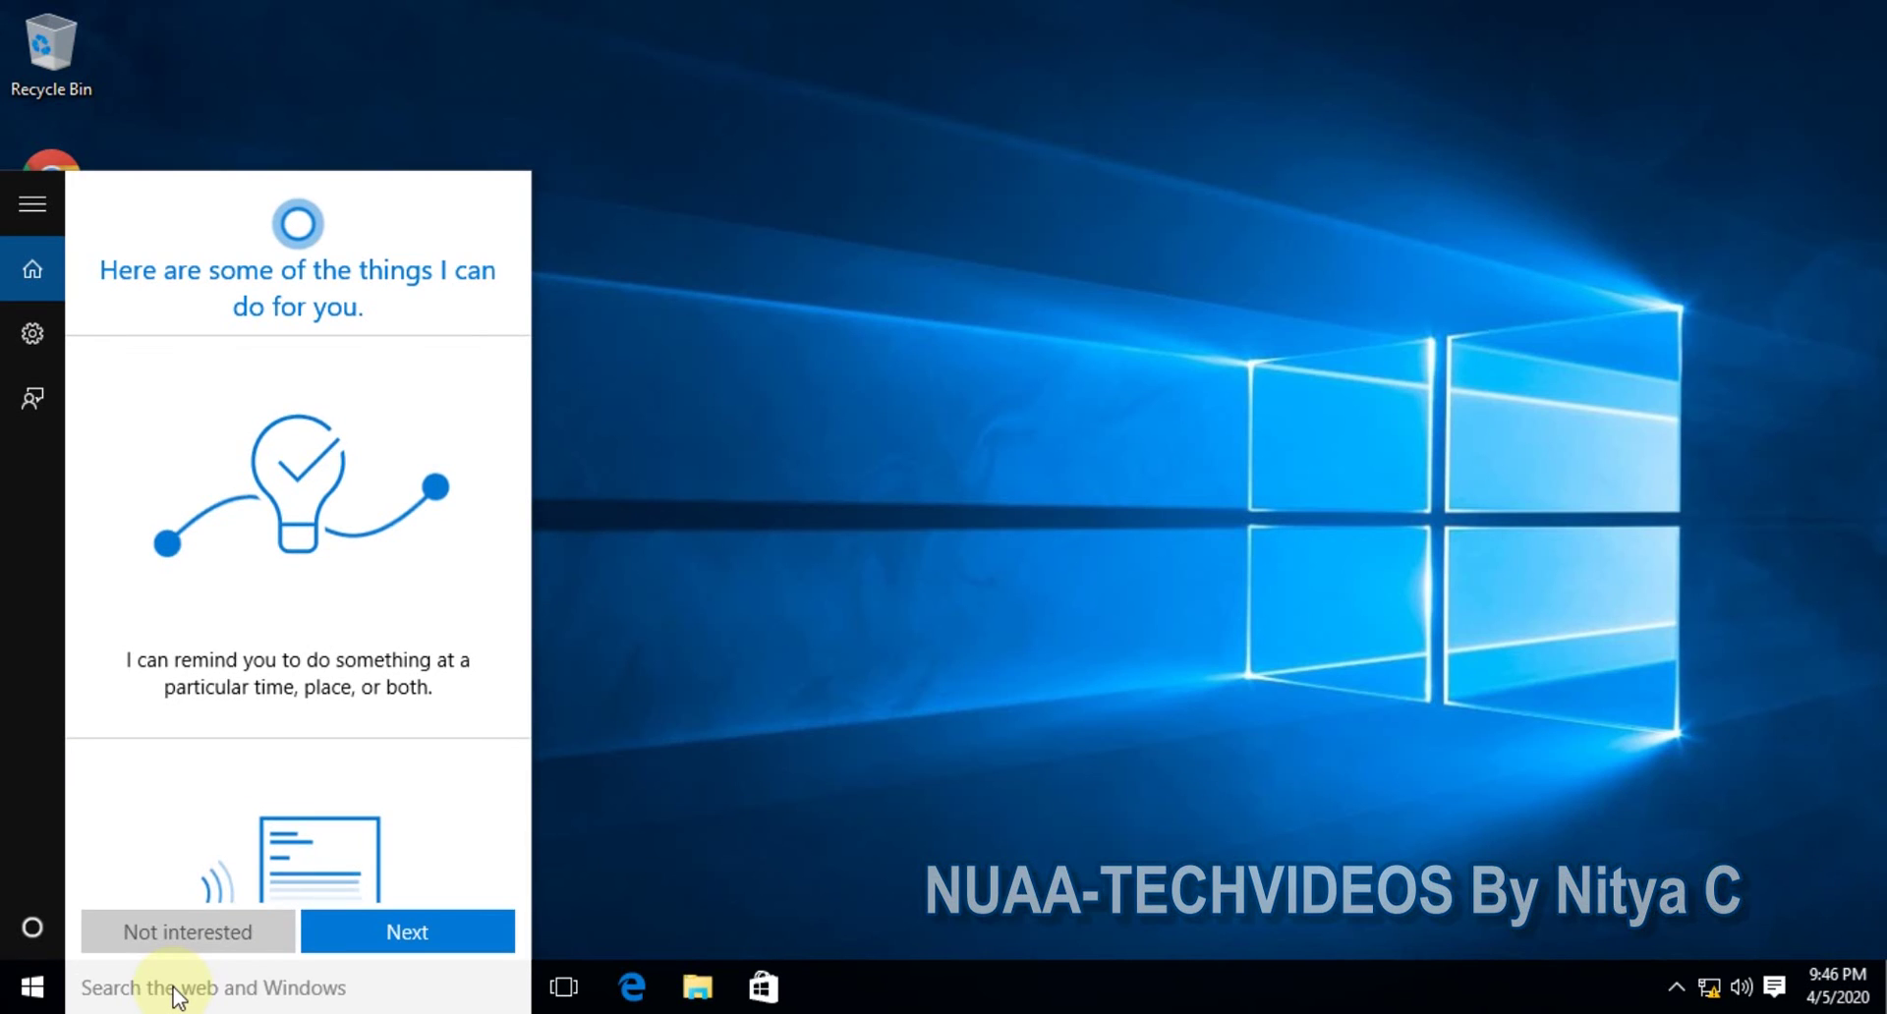
type("ed")
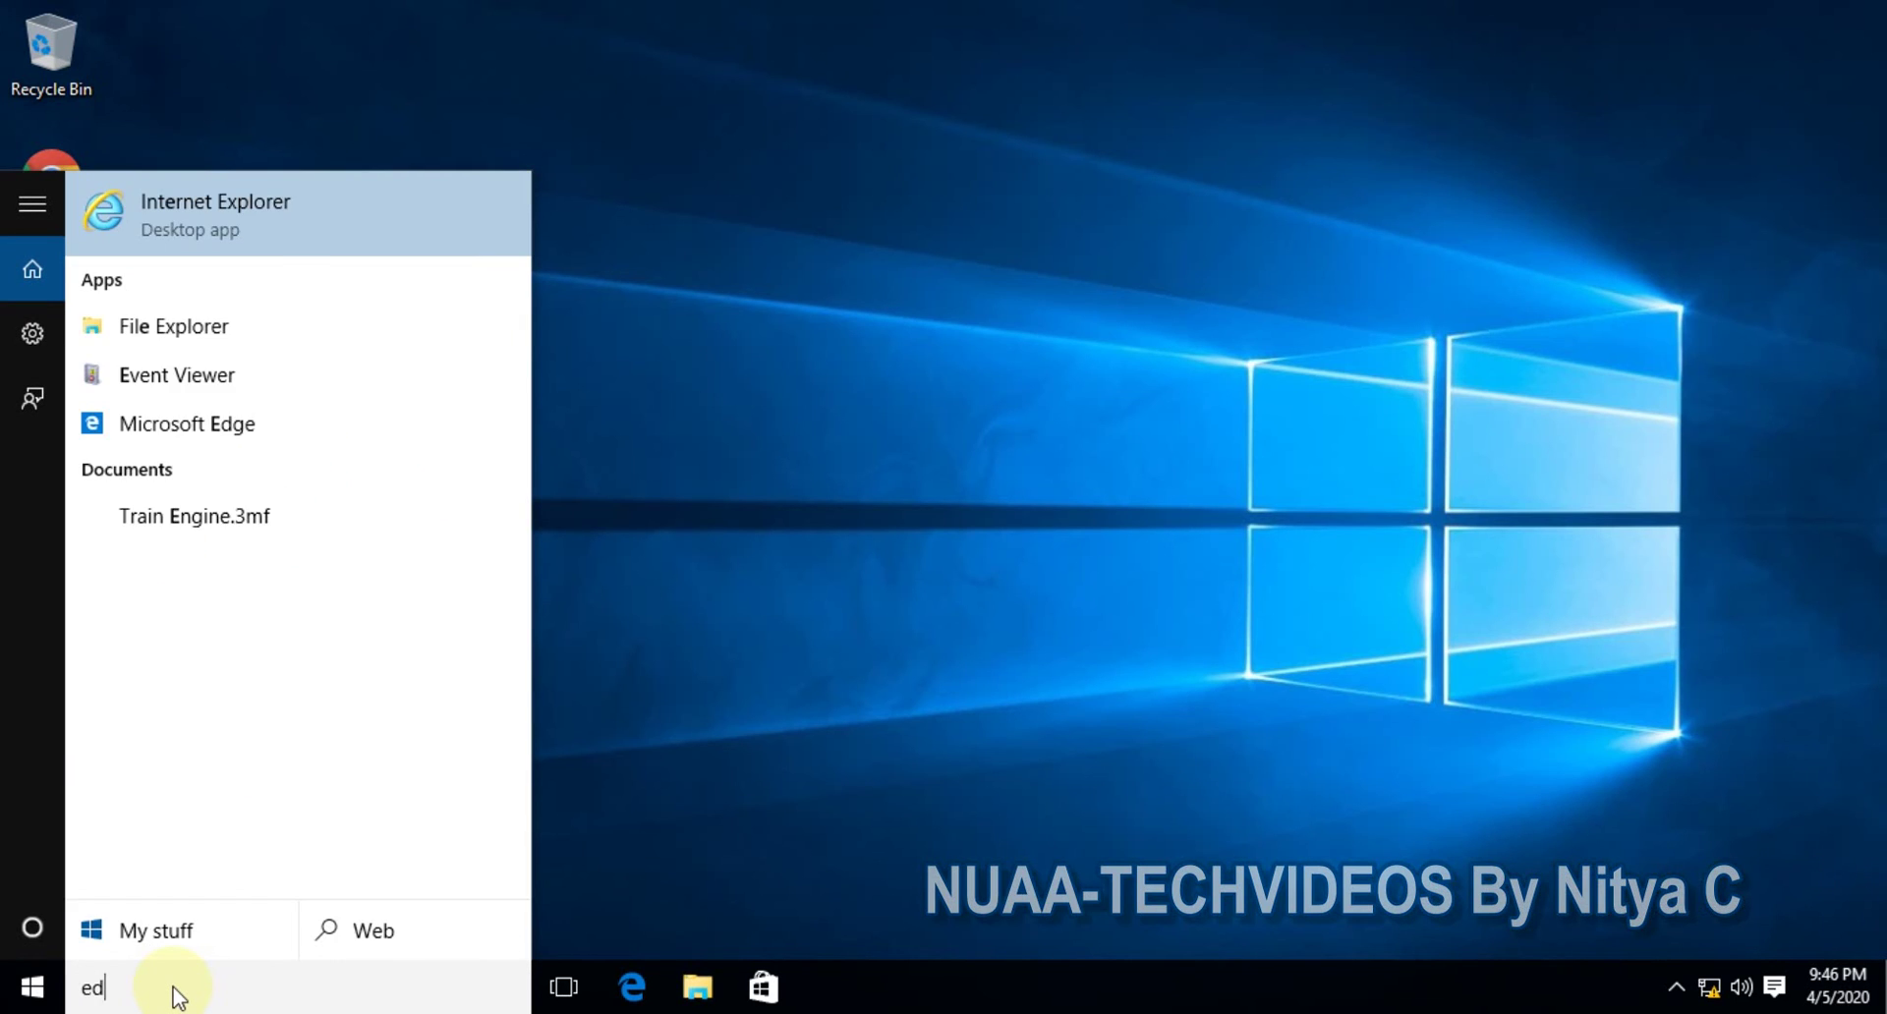
key("BackSpace")
key("BackSpace")
type("3d")
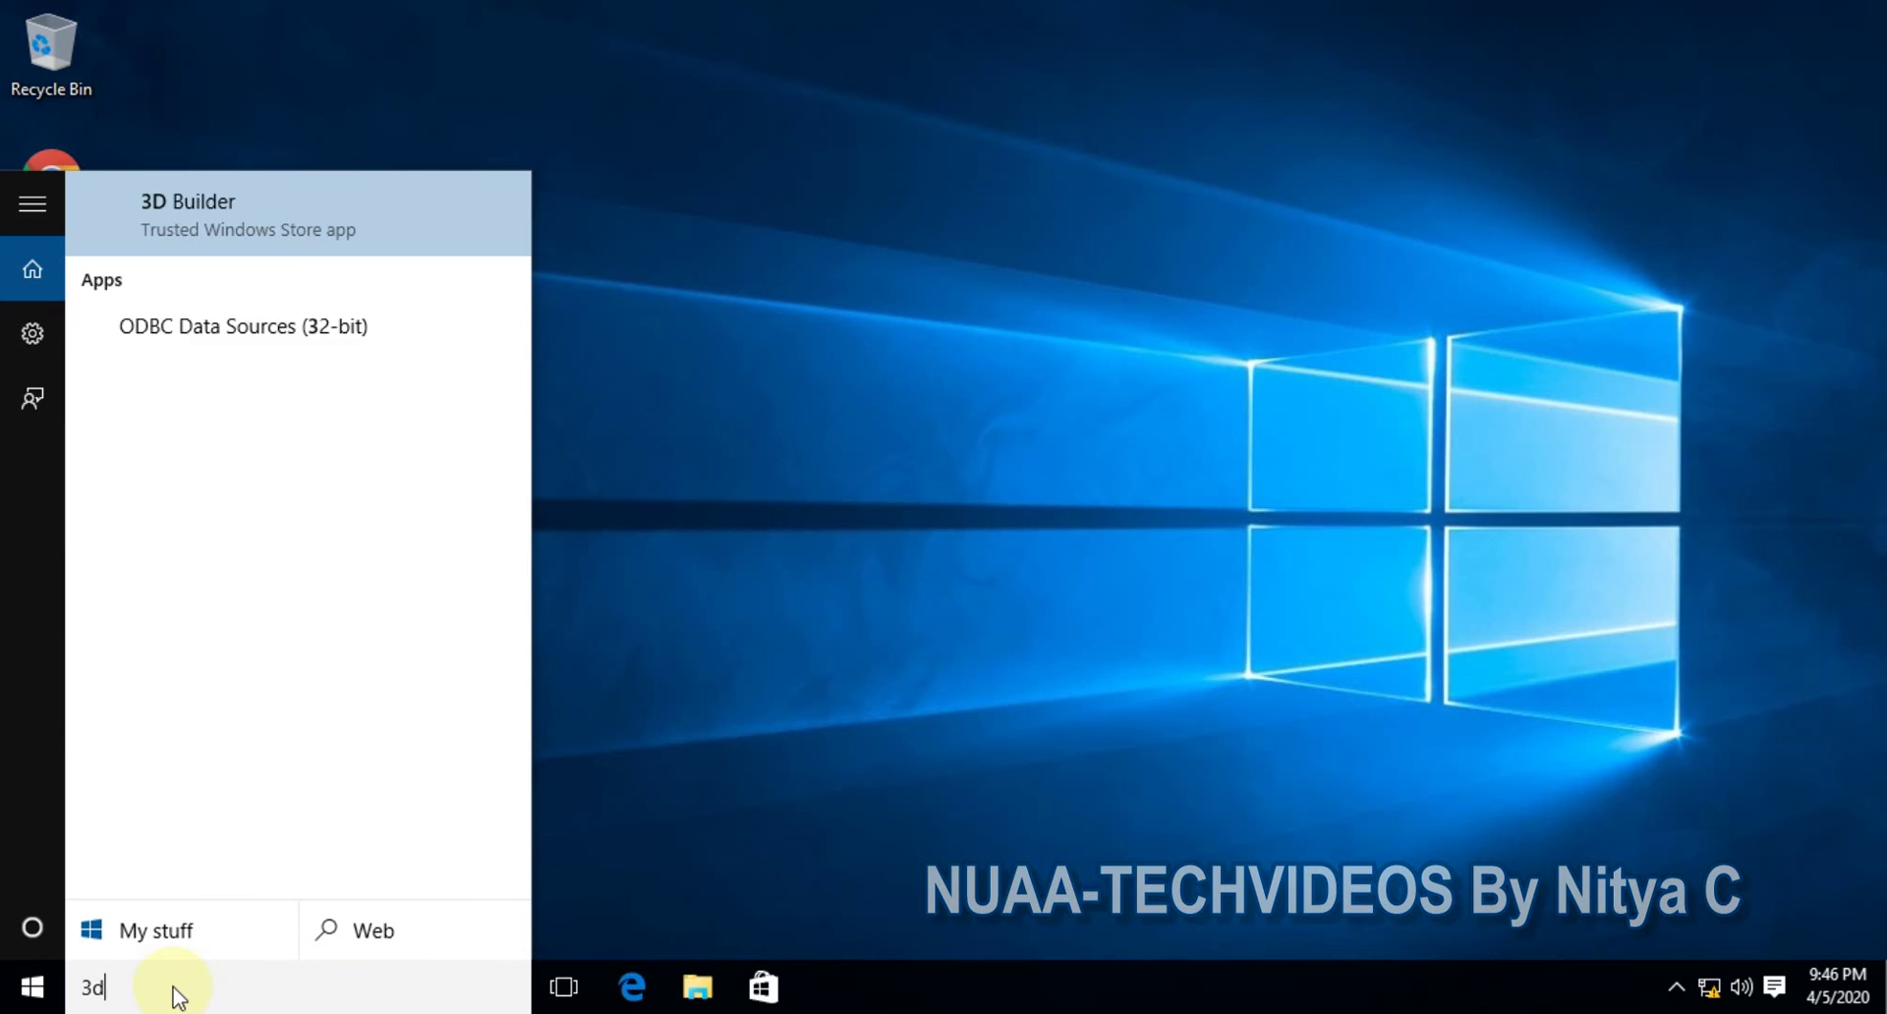
left_click(205, 209)
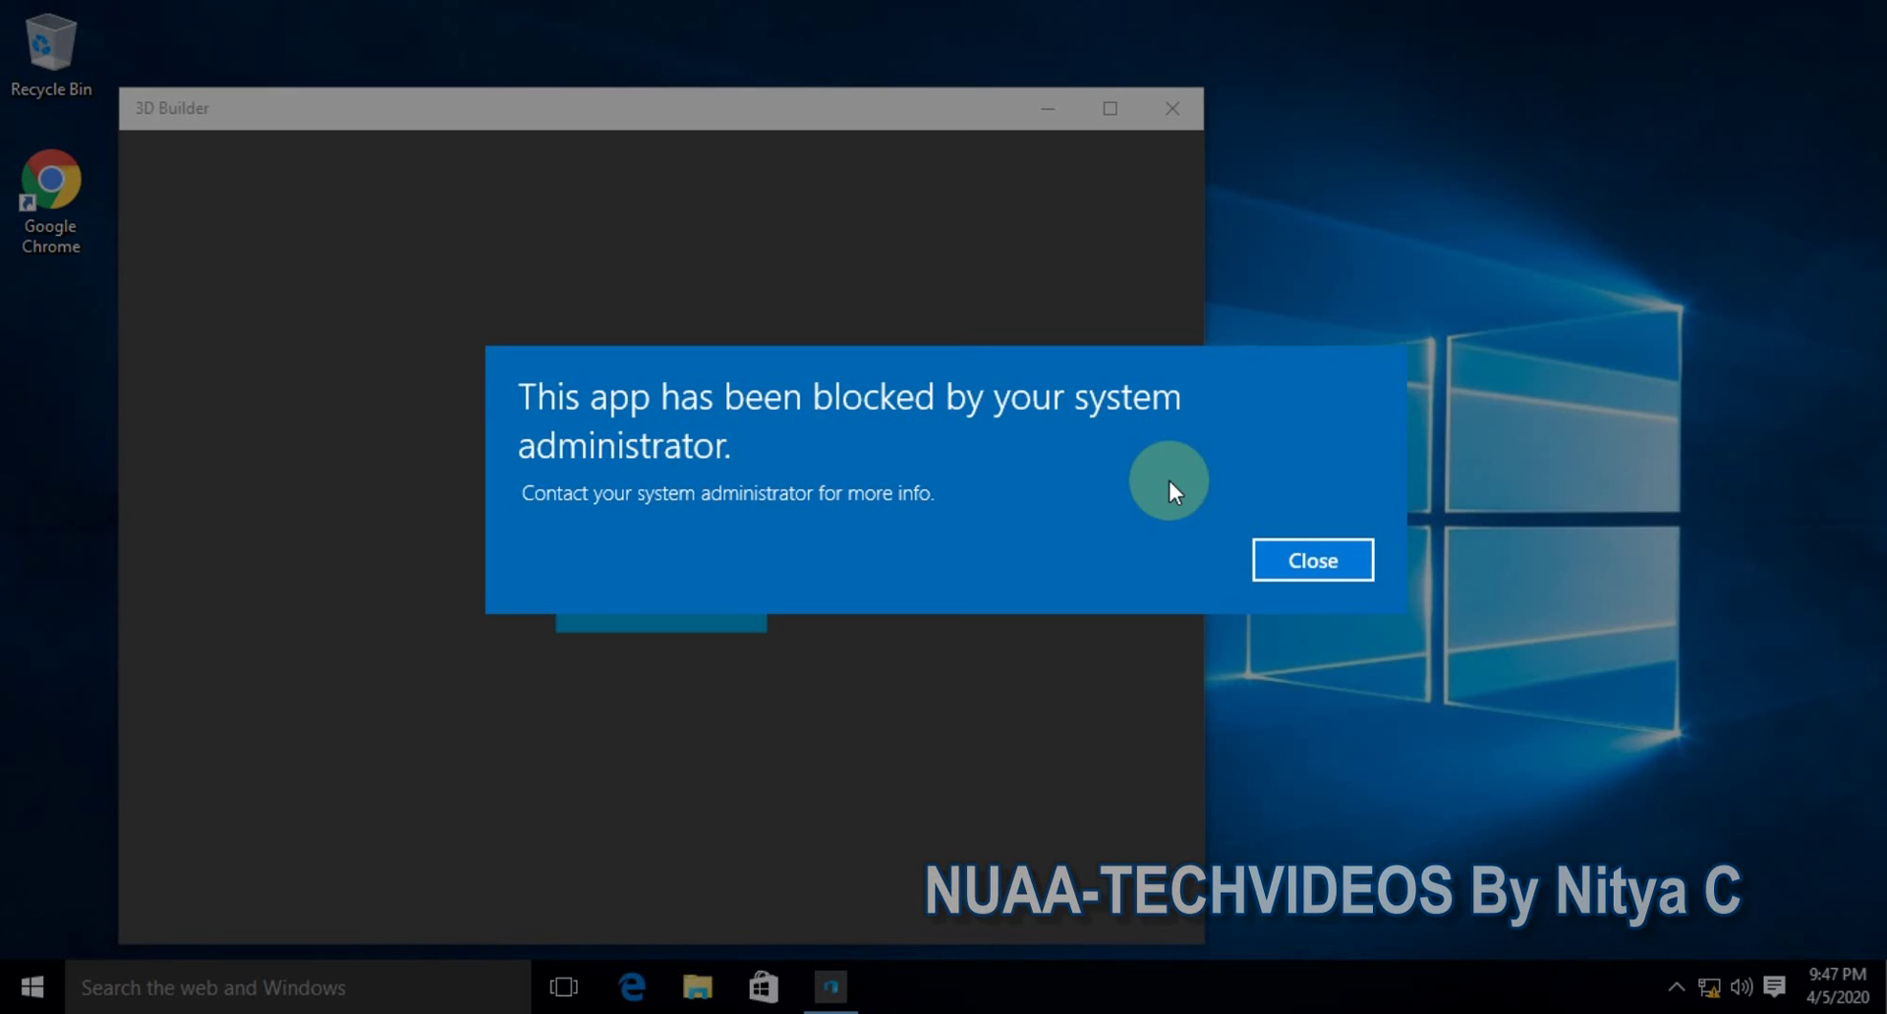
left_click(1317, 563)
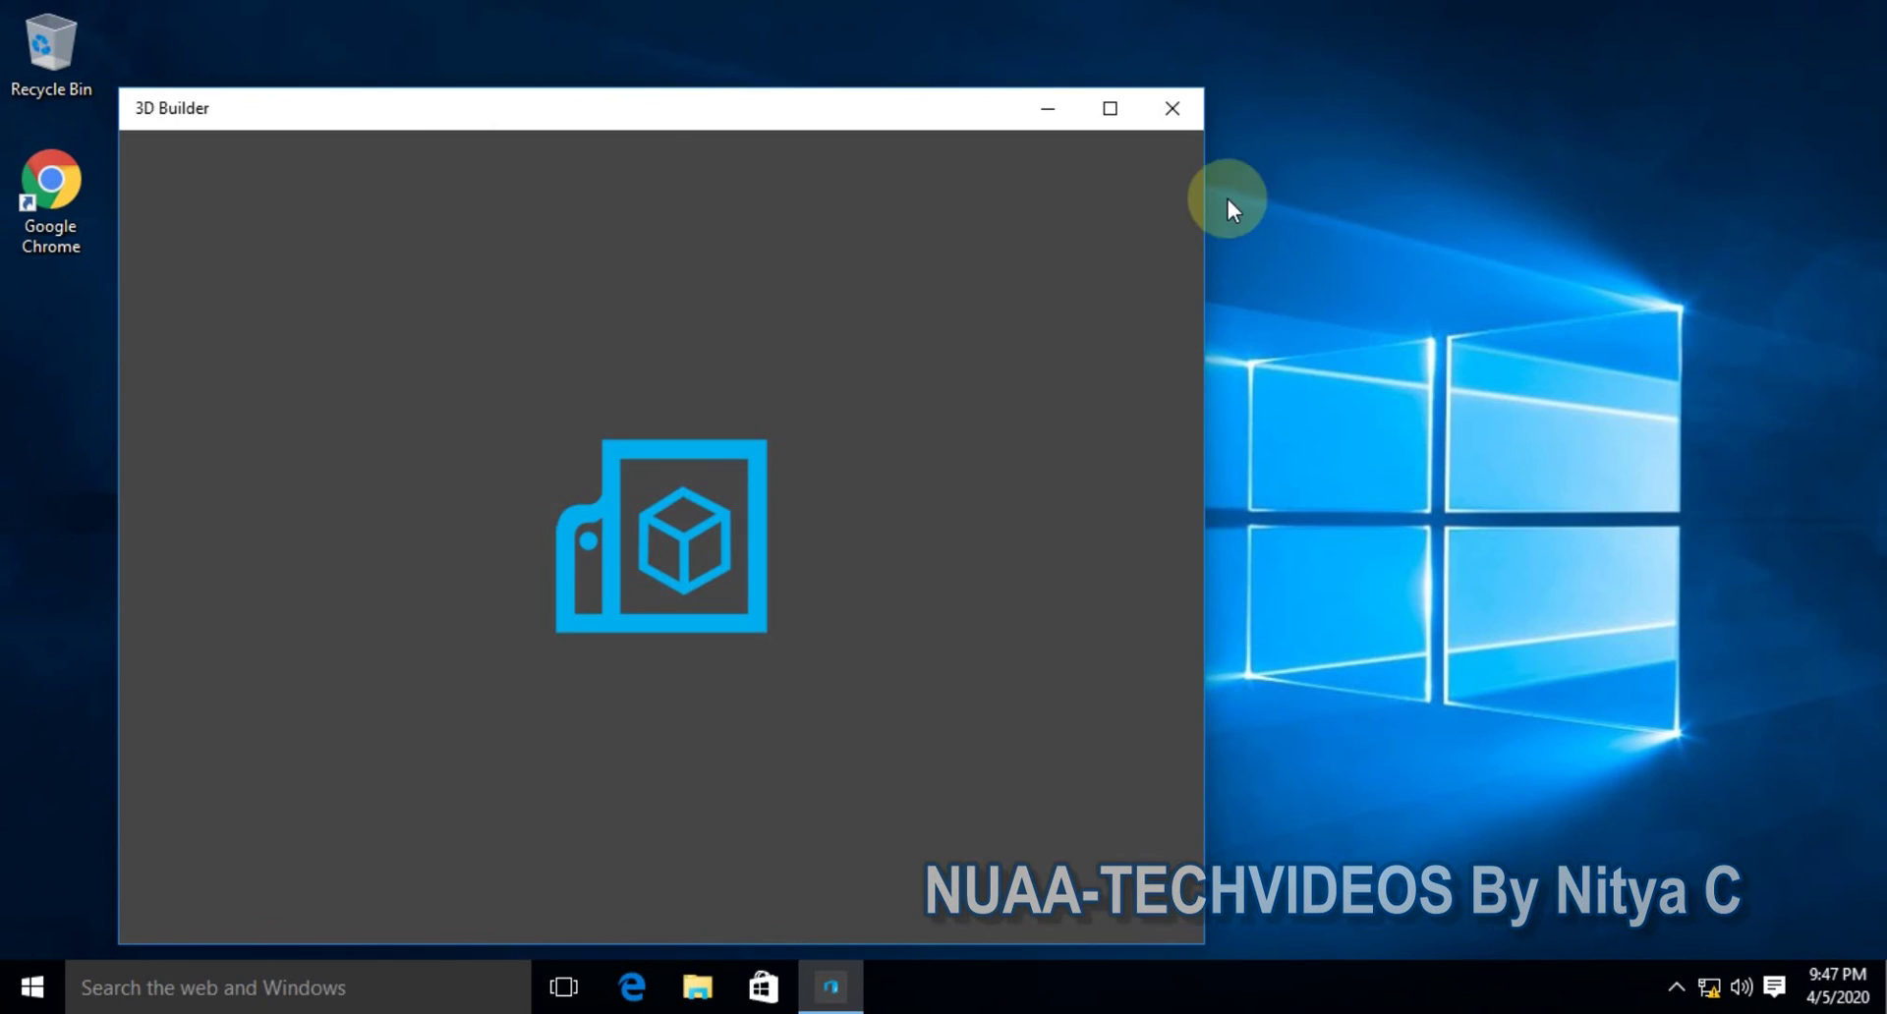
Search Windows for Calculator and launch it to test the restriction on another Store app.
left_click(250, 987)
type("cal")
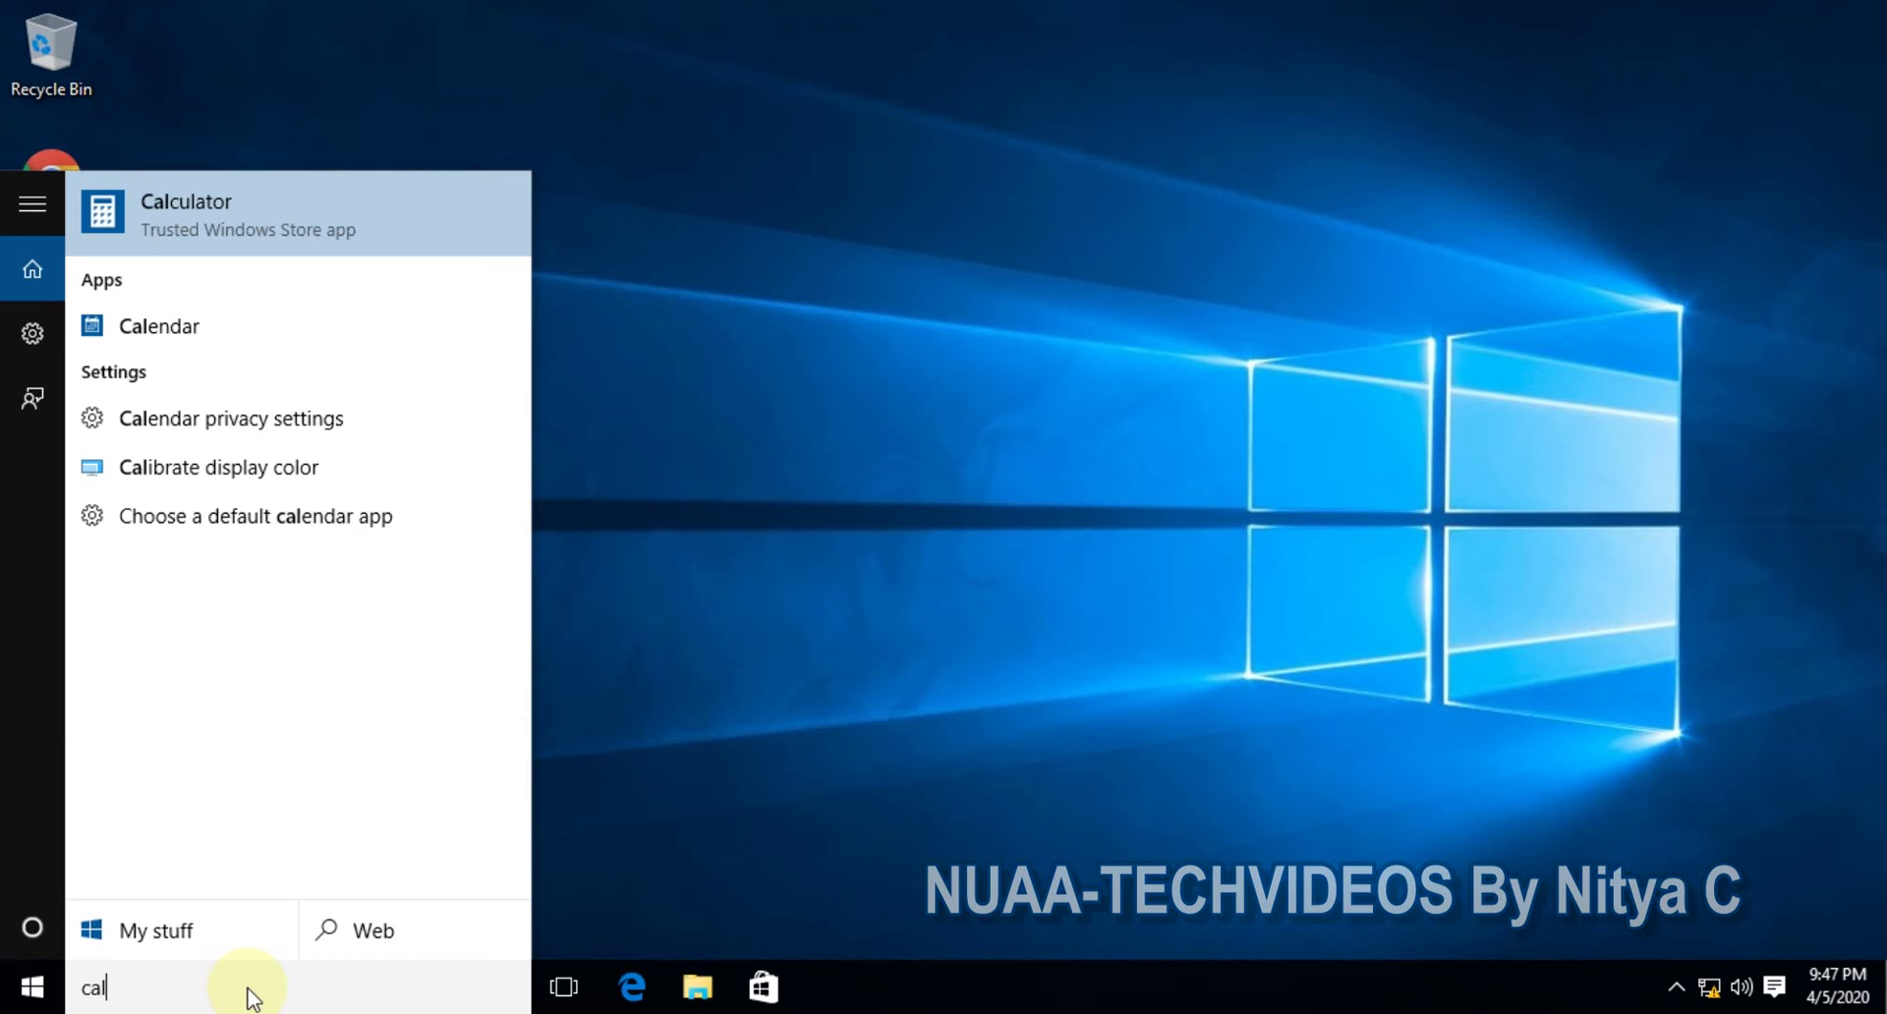
left_click(186, 211)
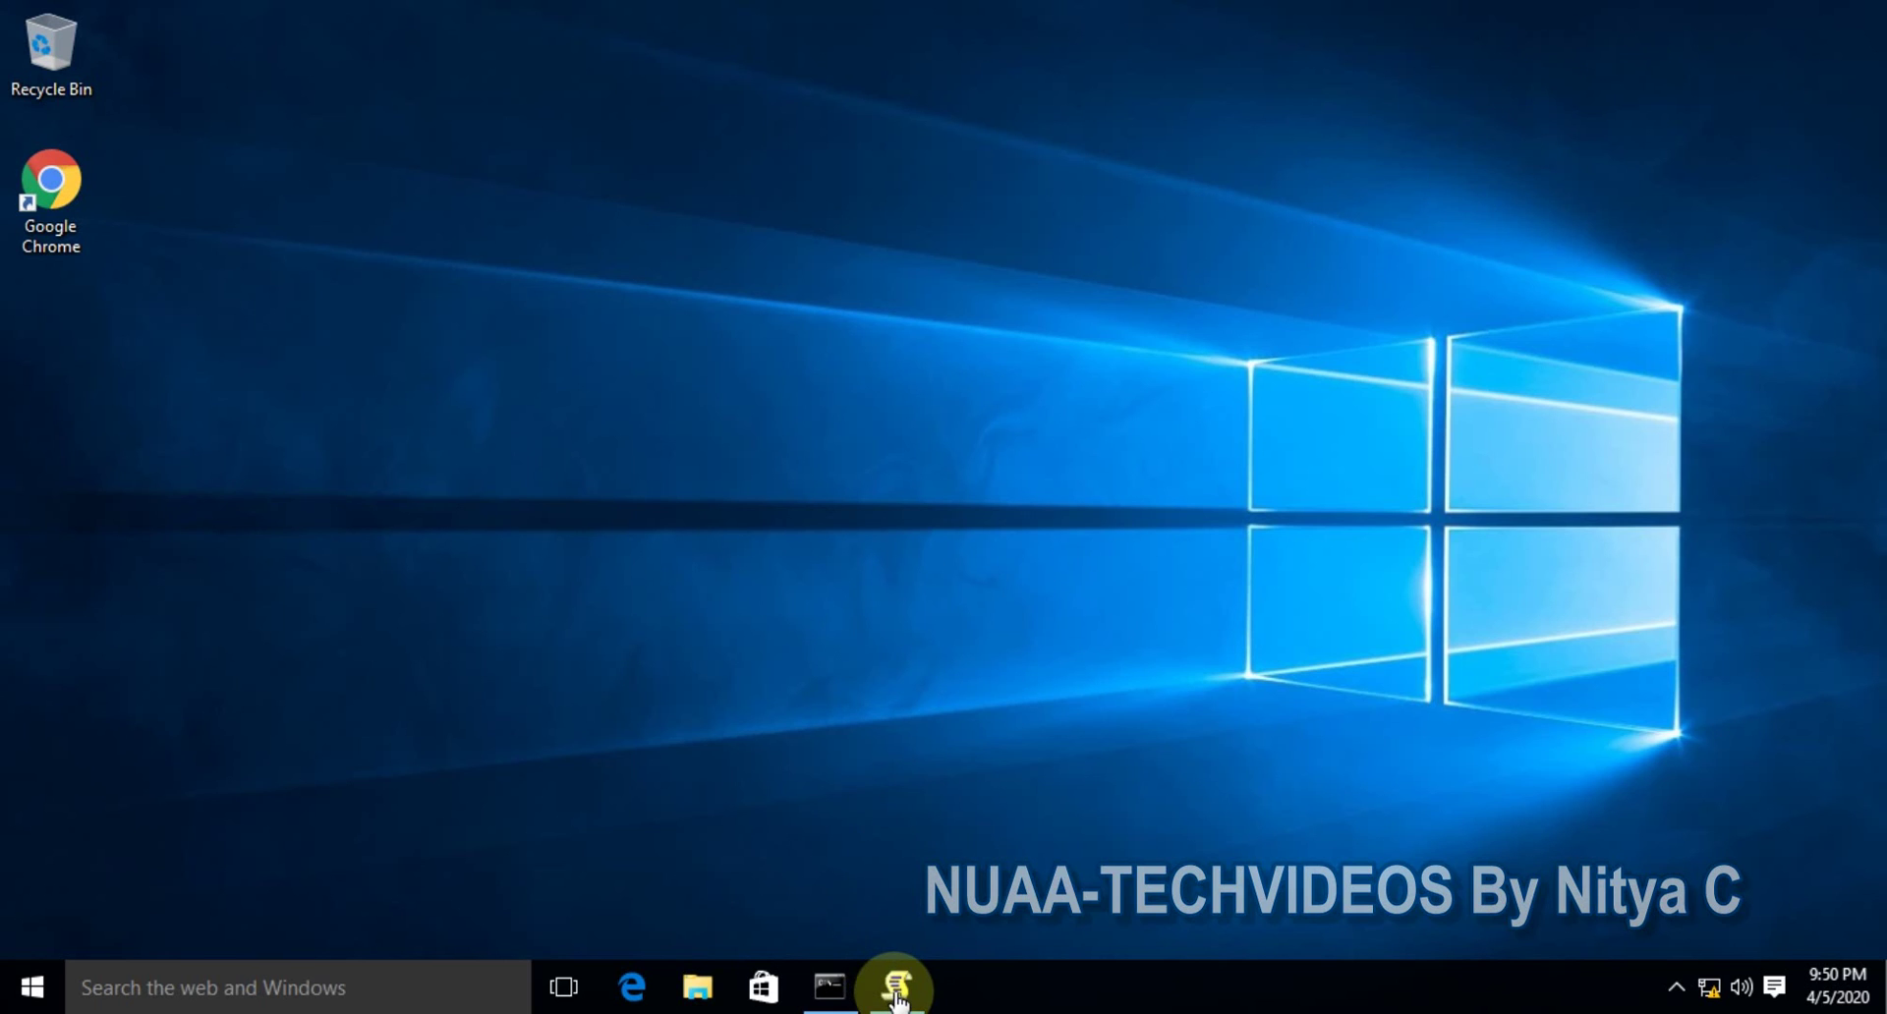
List the contents of C:\Program Files\WindowsApps in the Command Prompt and examine the Store app folders.
left_click(836, 983)
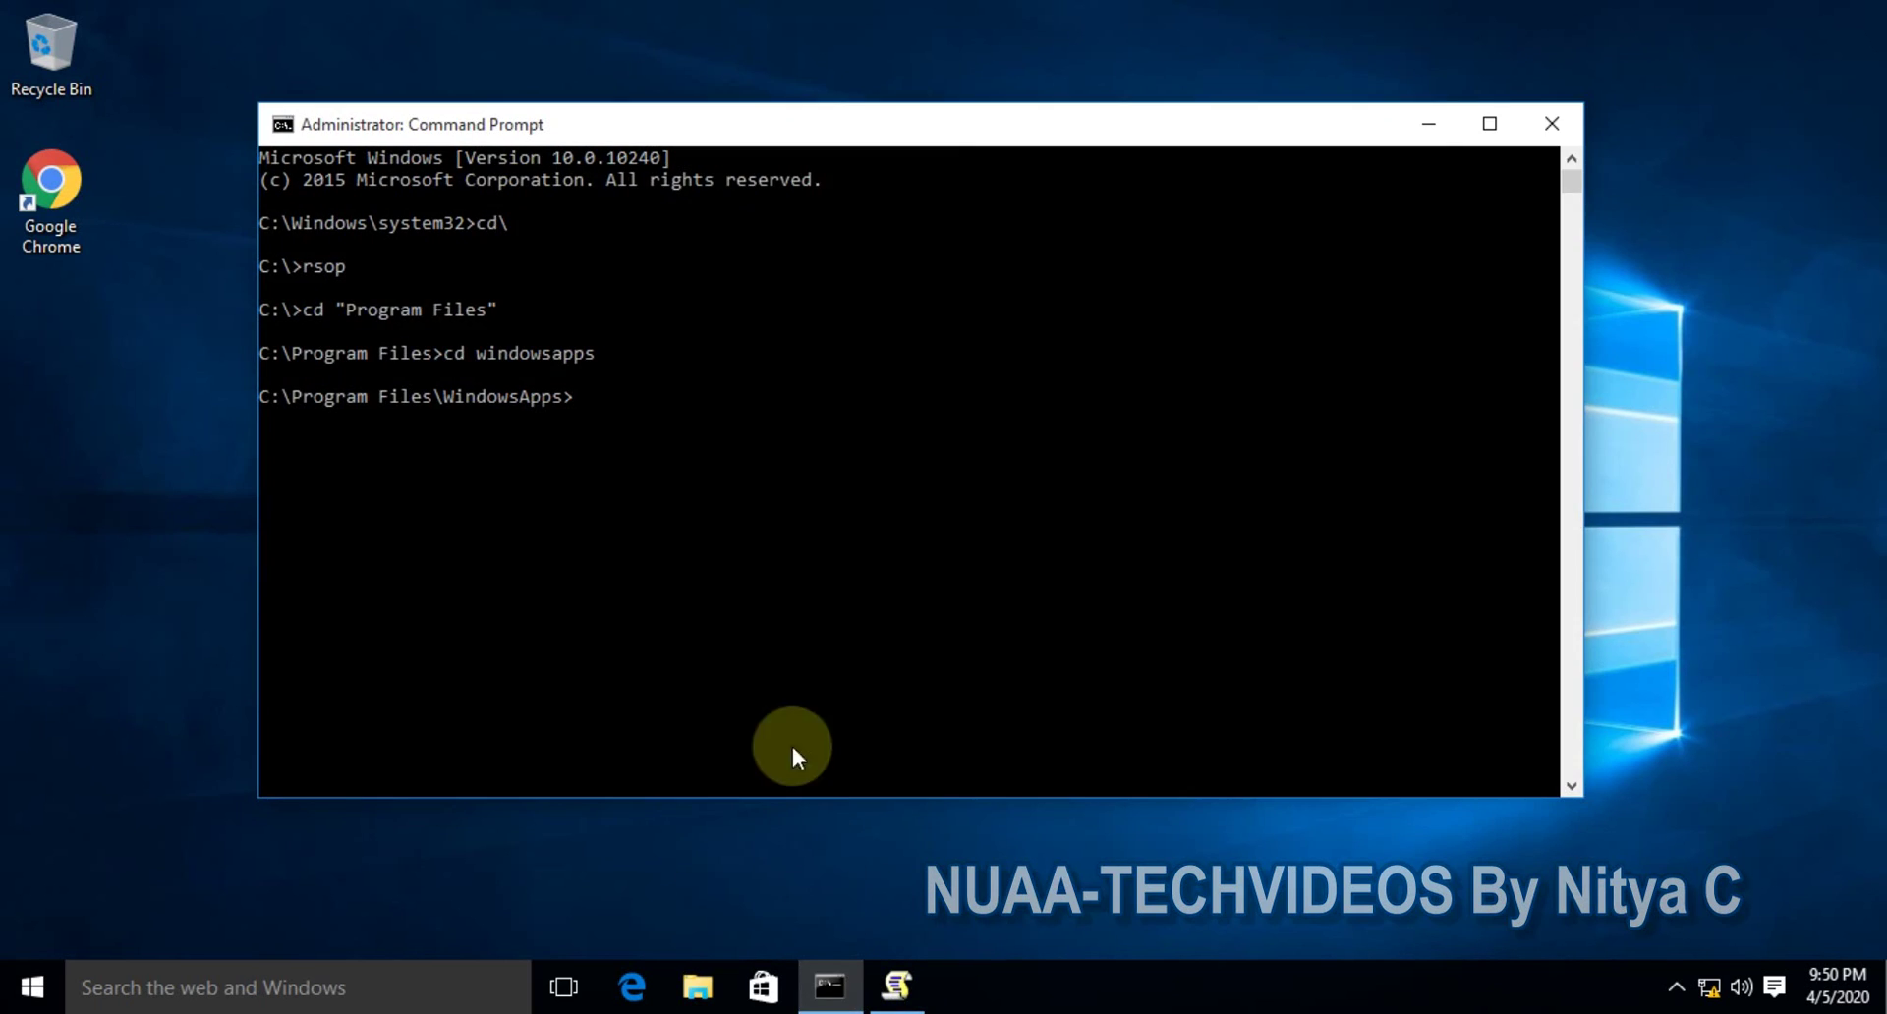
left_click(633, 461)
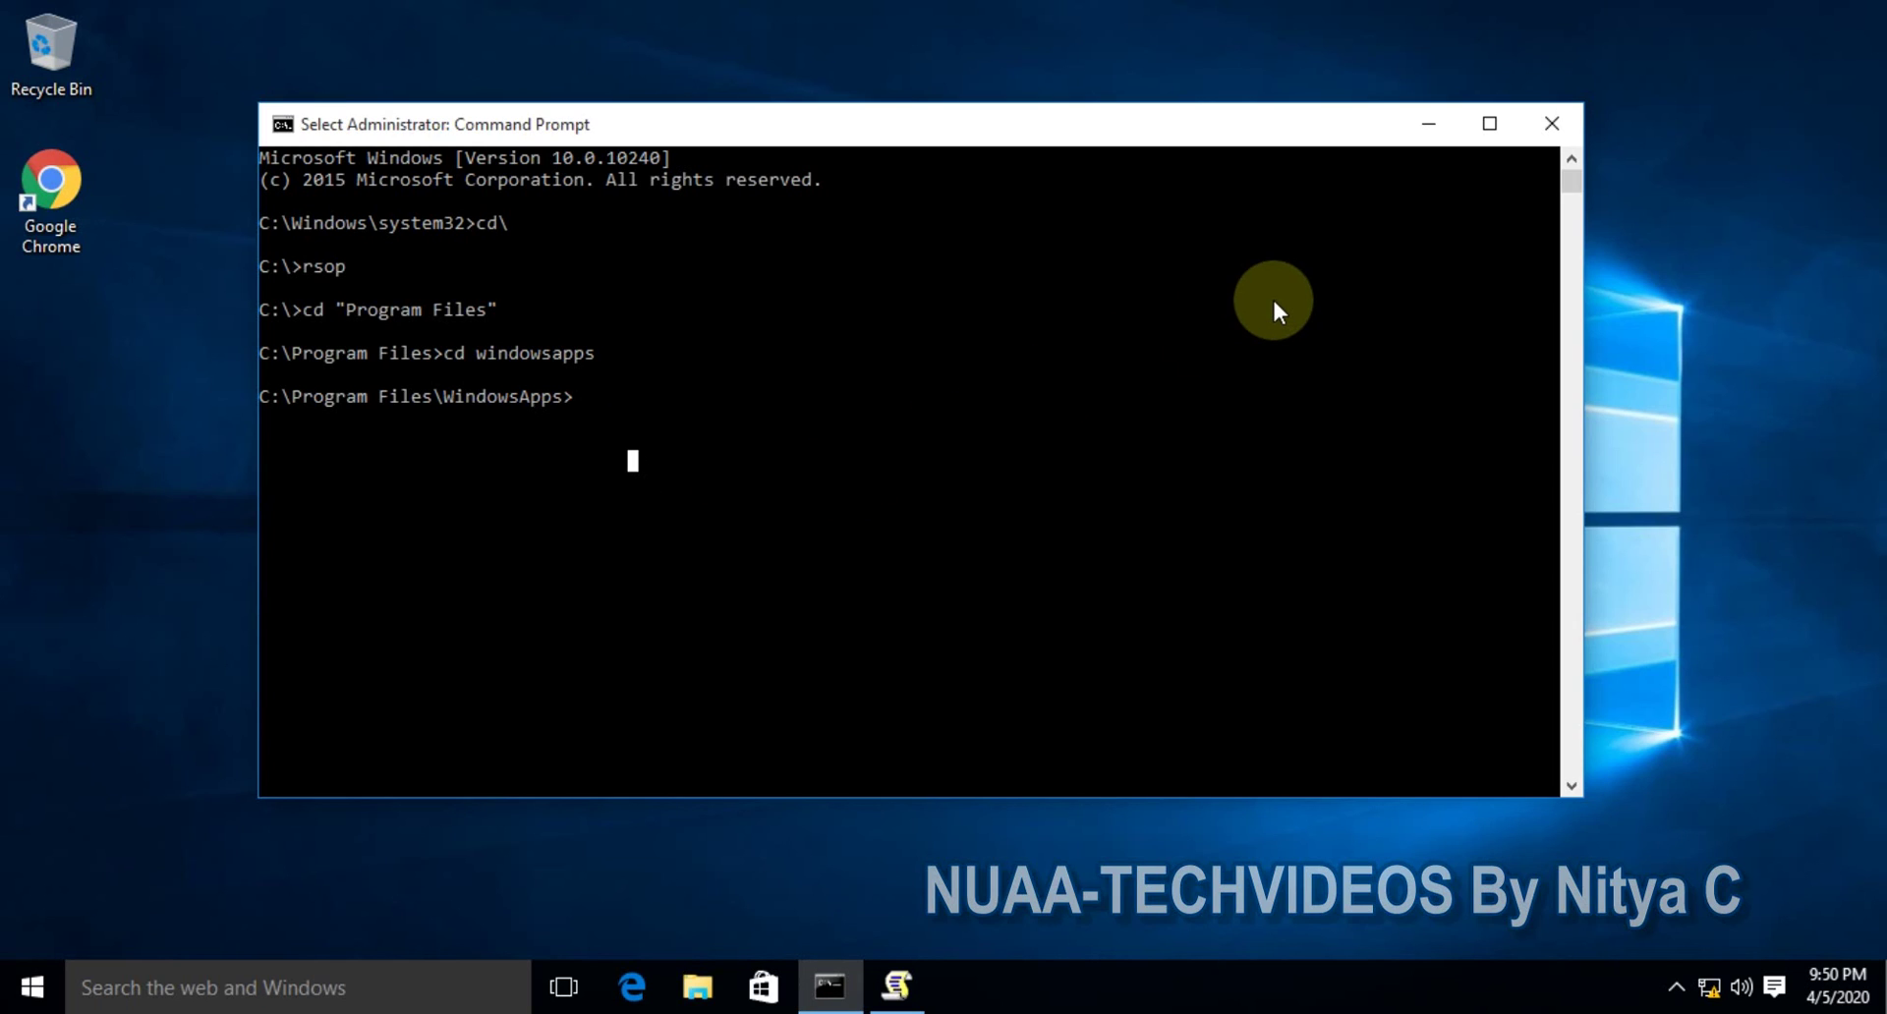
left_click(895, 417)
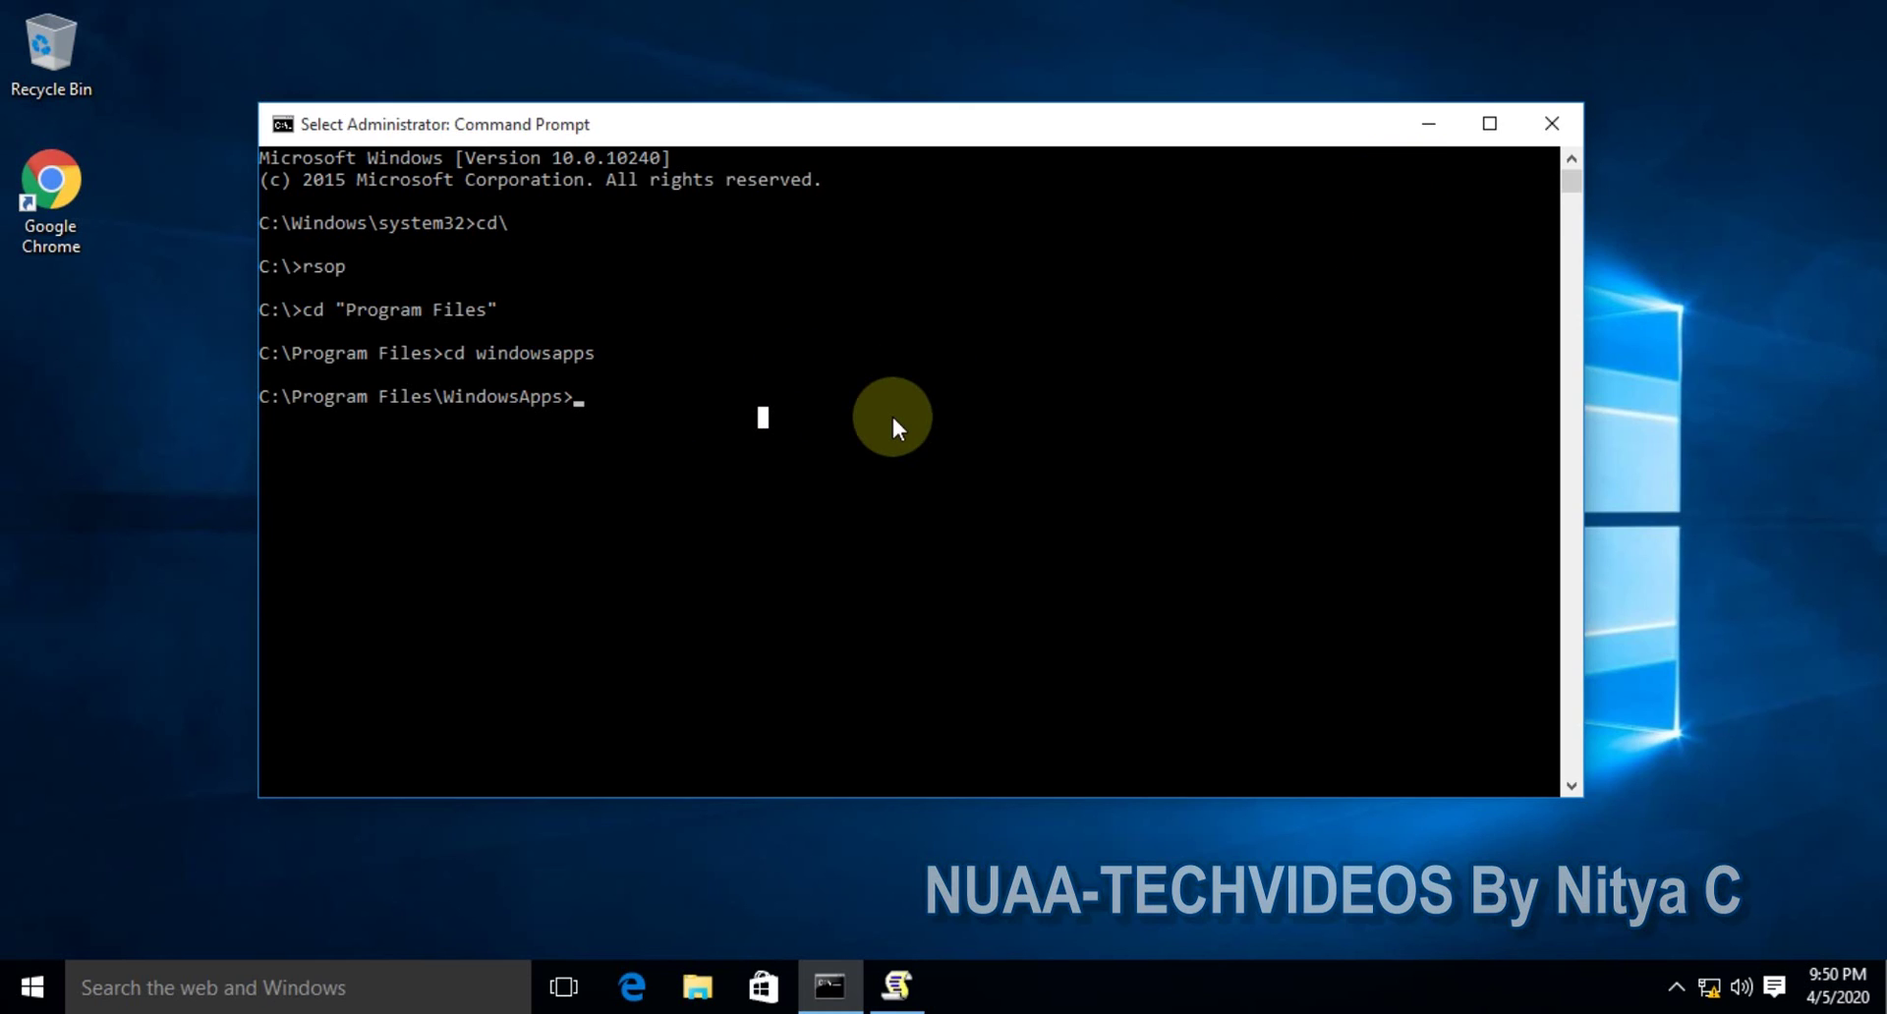
type("dir")
key("Return")
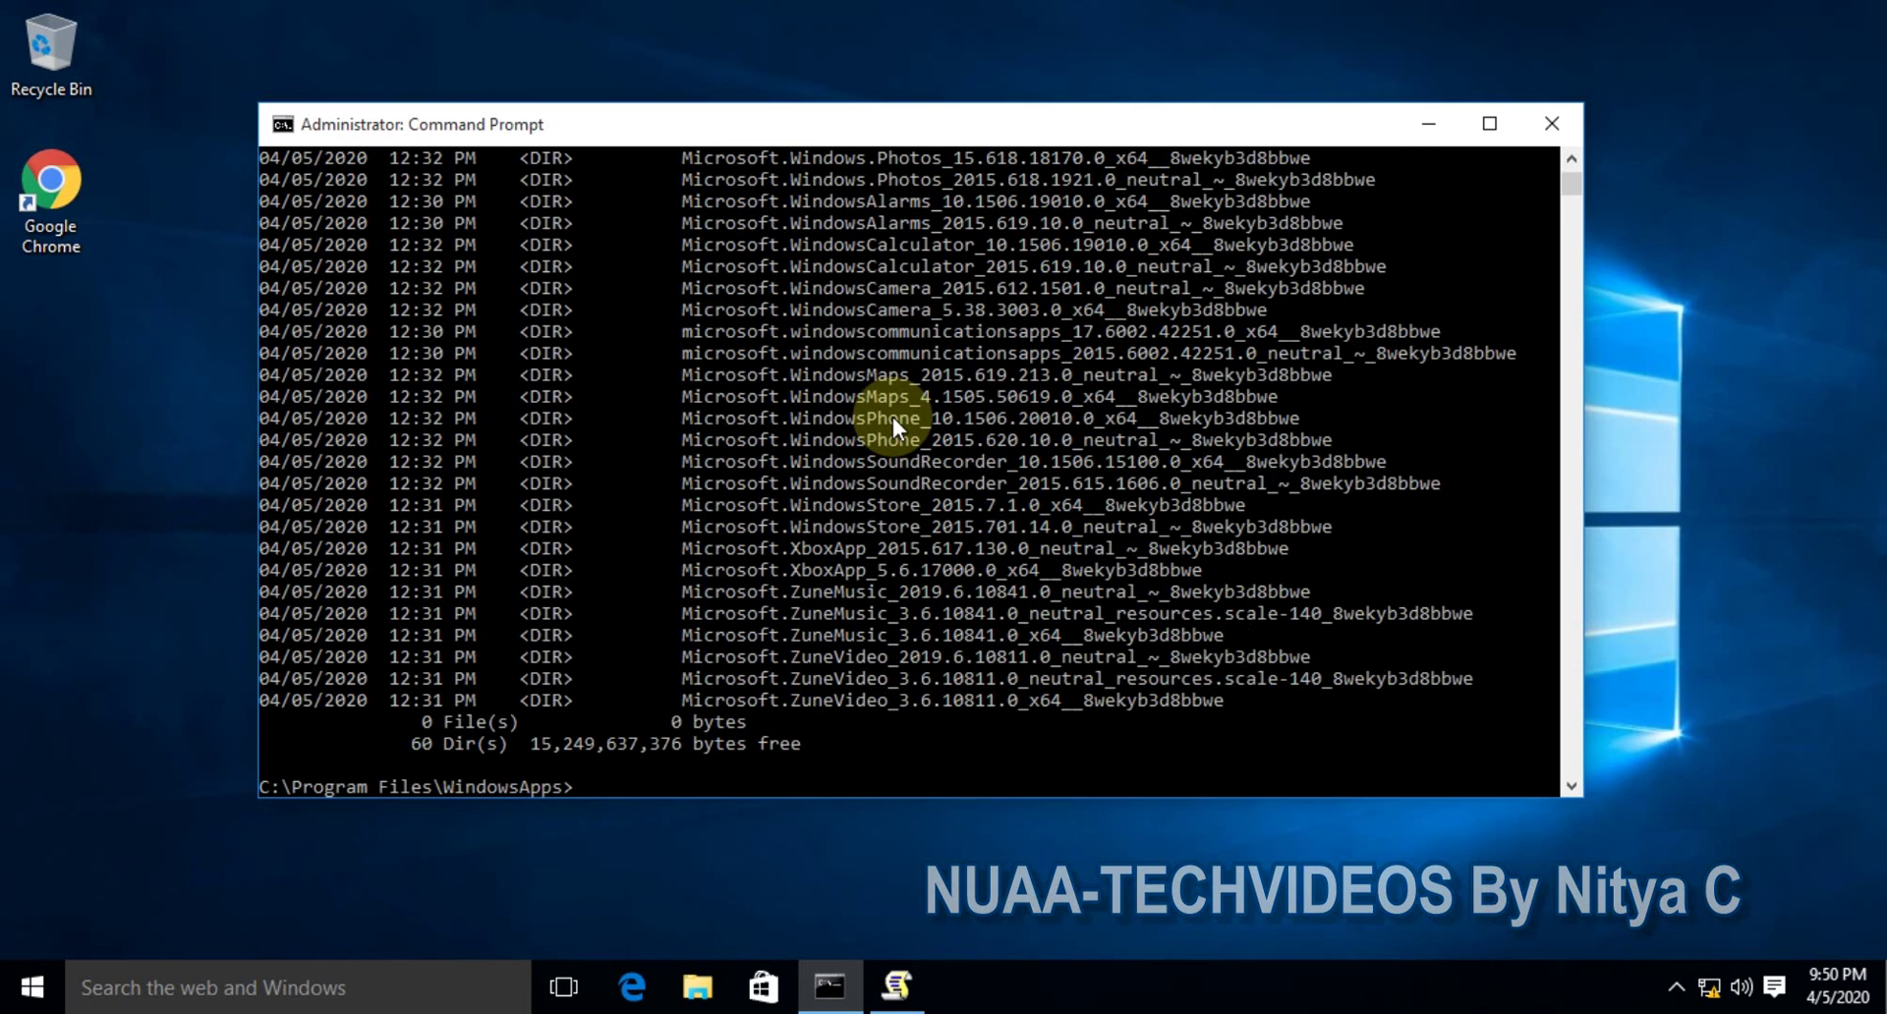
scroll(919, 604, "up", 2)
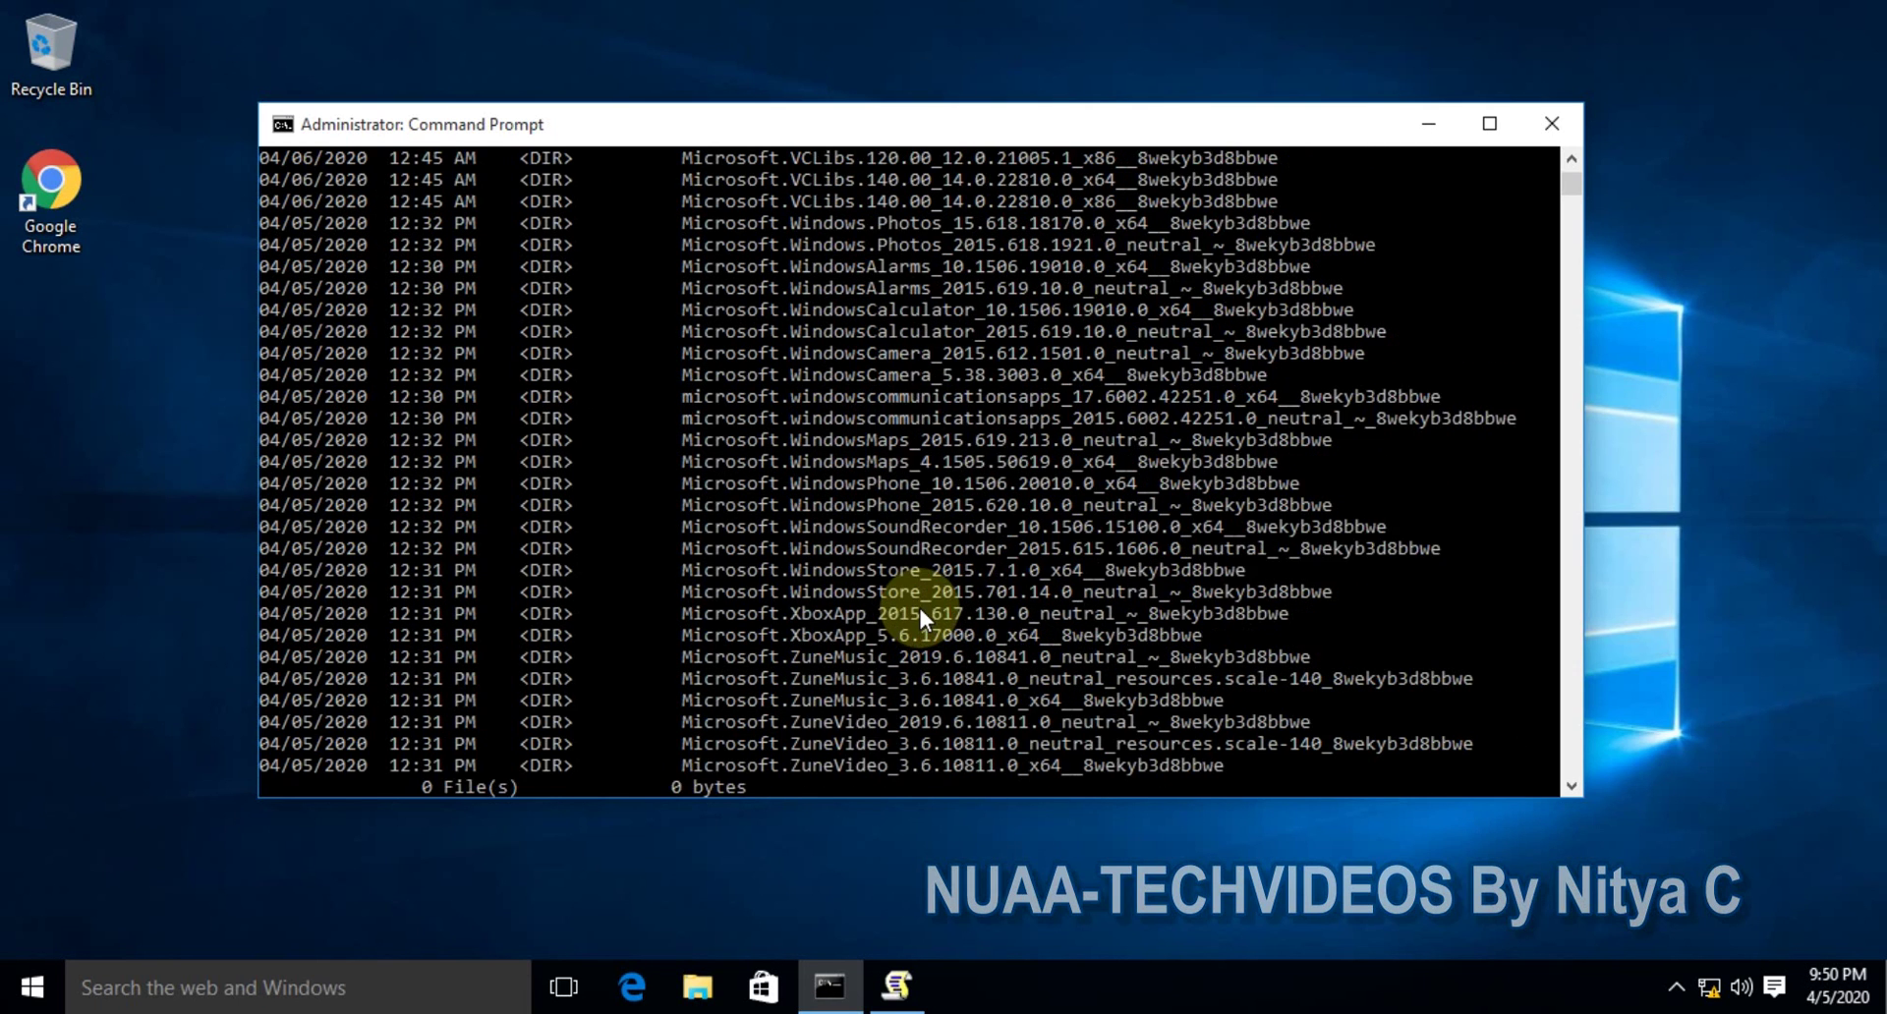
scroll(920, 610, "up", 1)
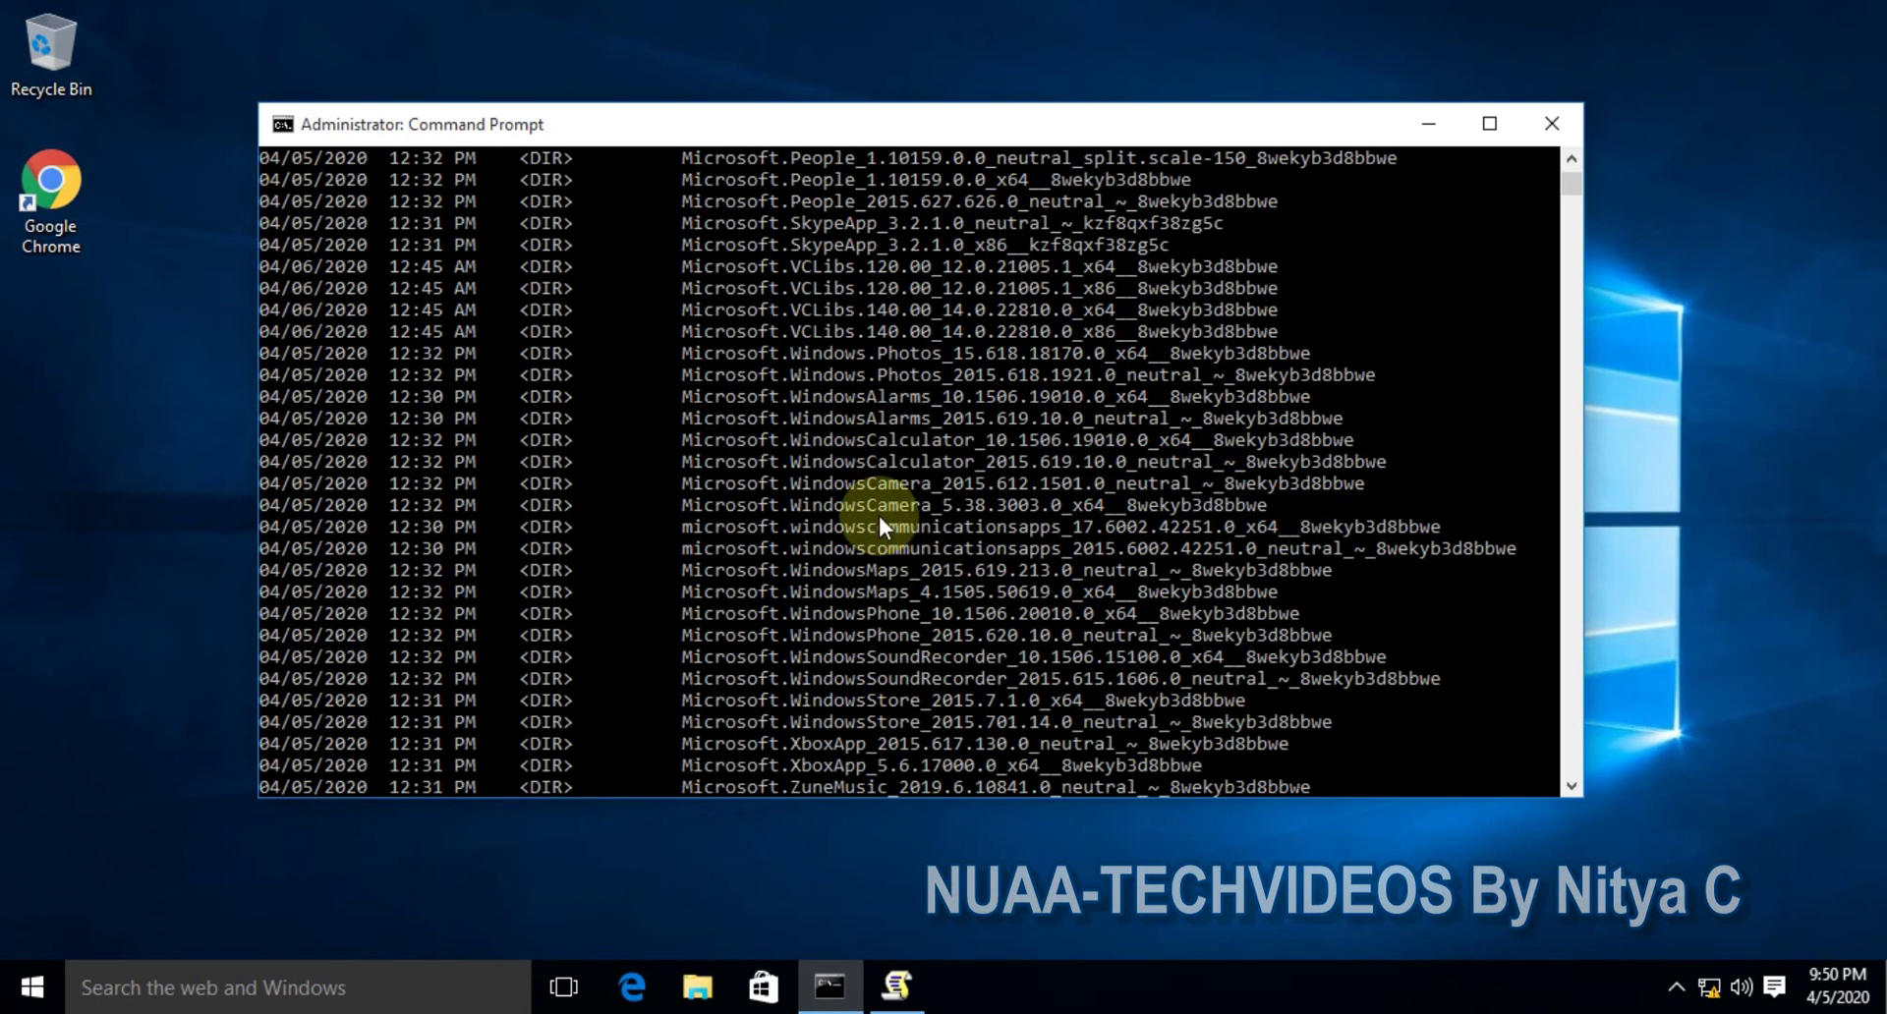
Copy the Microsoft.WindowsCalculator folder name from the listing to the command prompt, append a * wildcard, and highlight the version suffix of a WindowsPhone folder.
left_click_drag(691, 464, 806, 465)
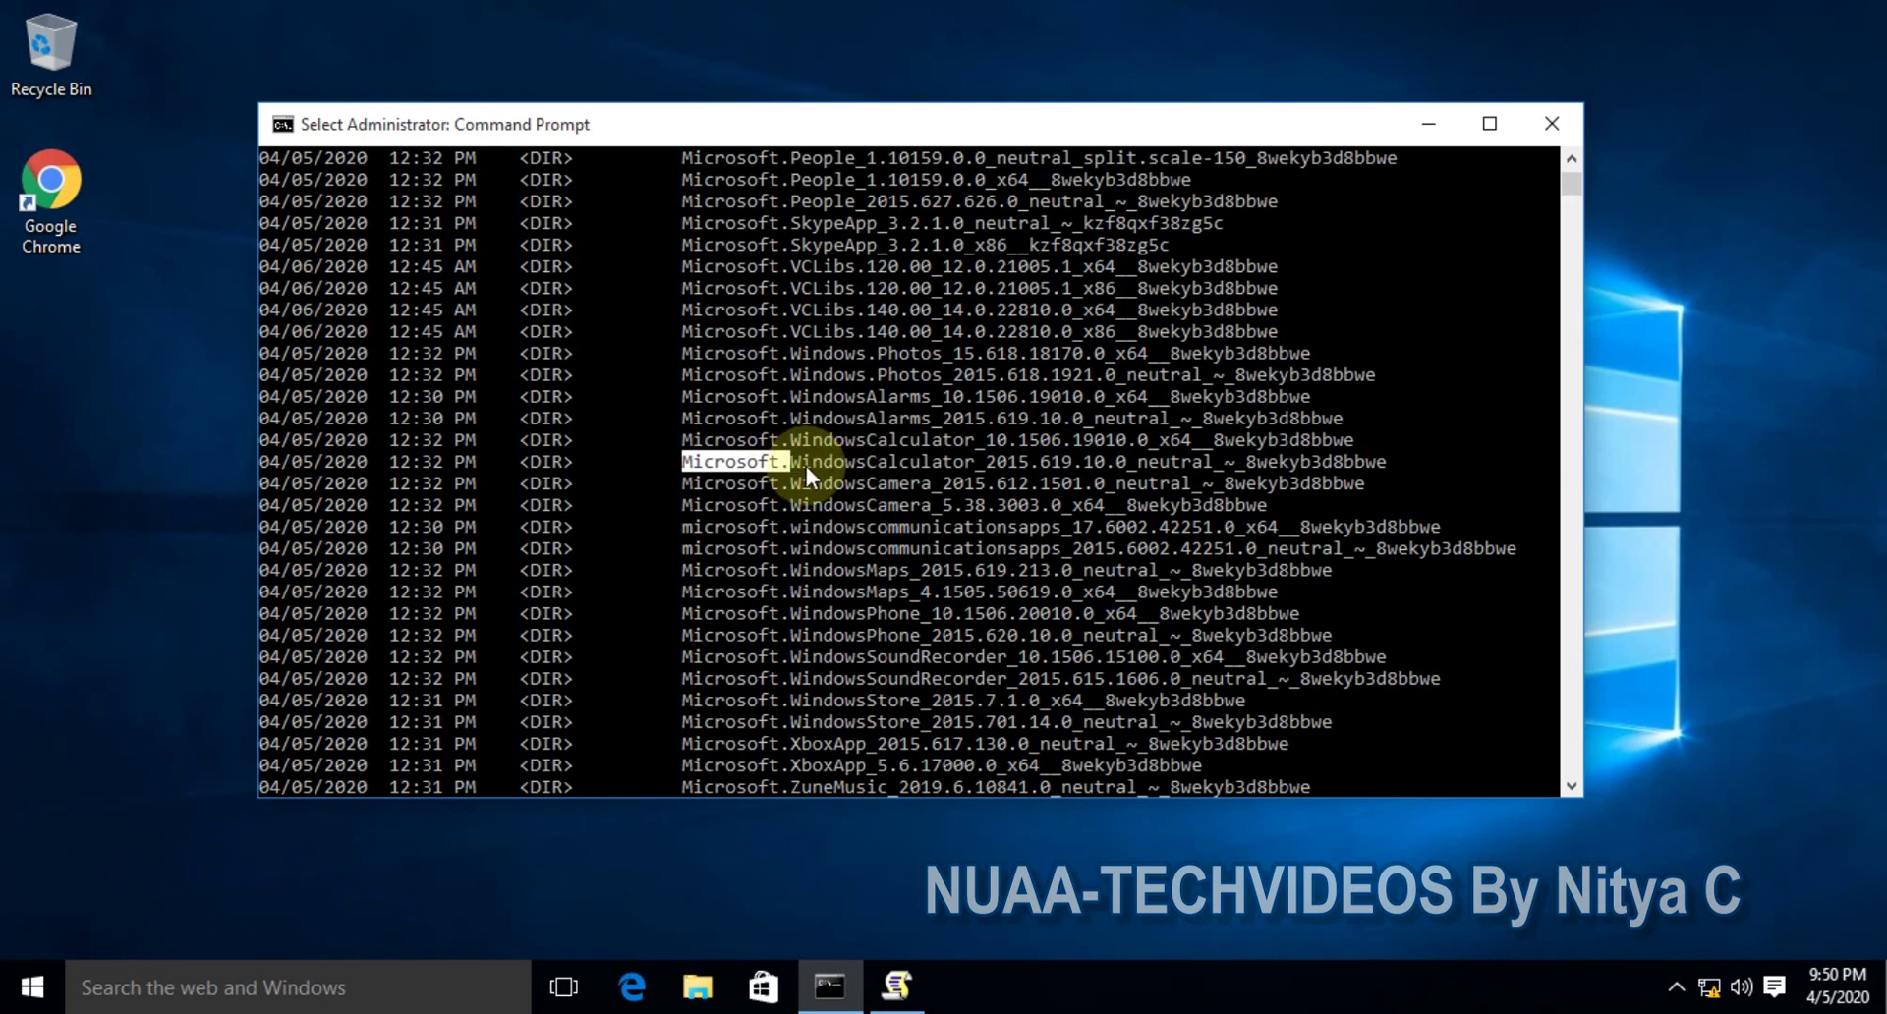
left_click_drag(928, 472, 983, 470)
key("super+c")
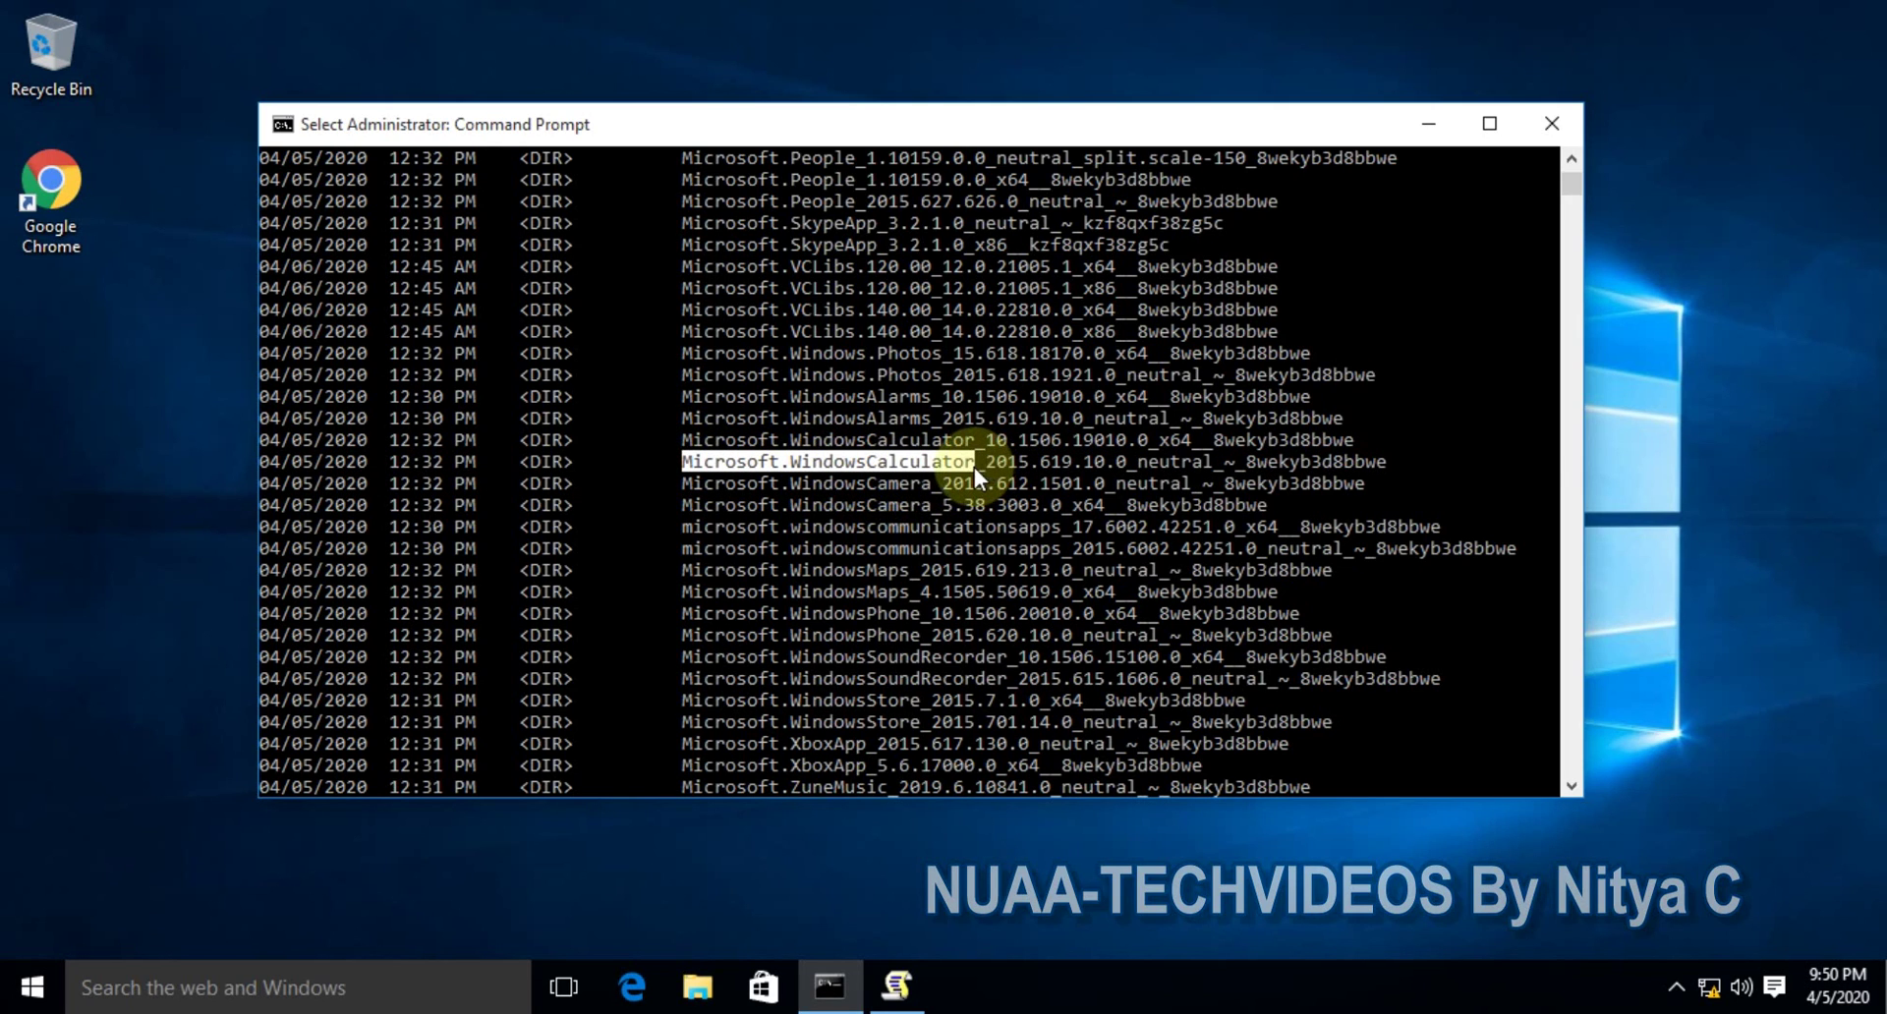
right_click(949, 463)
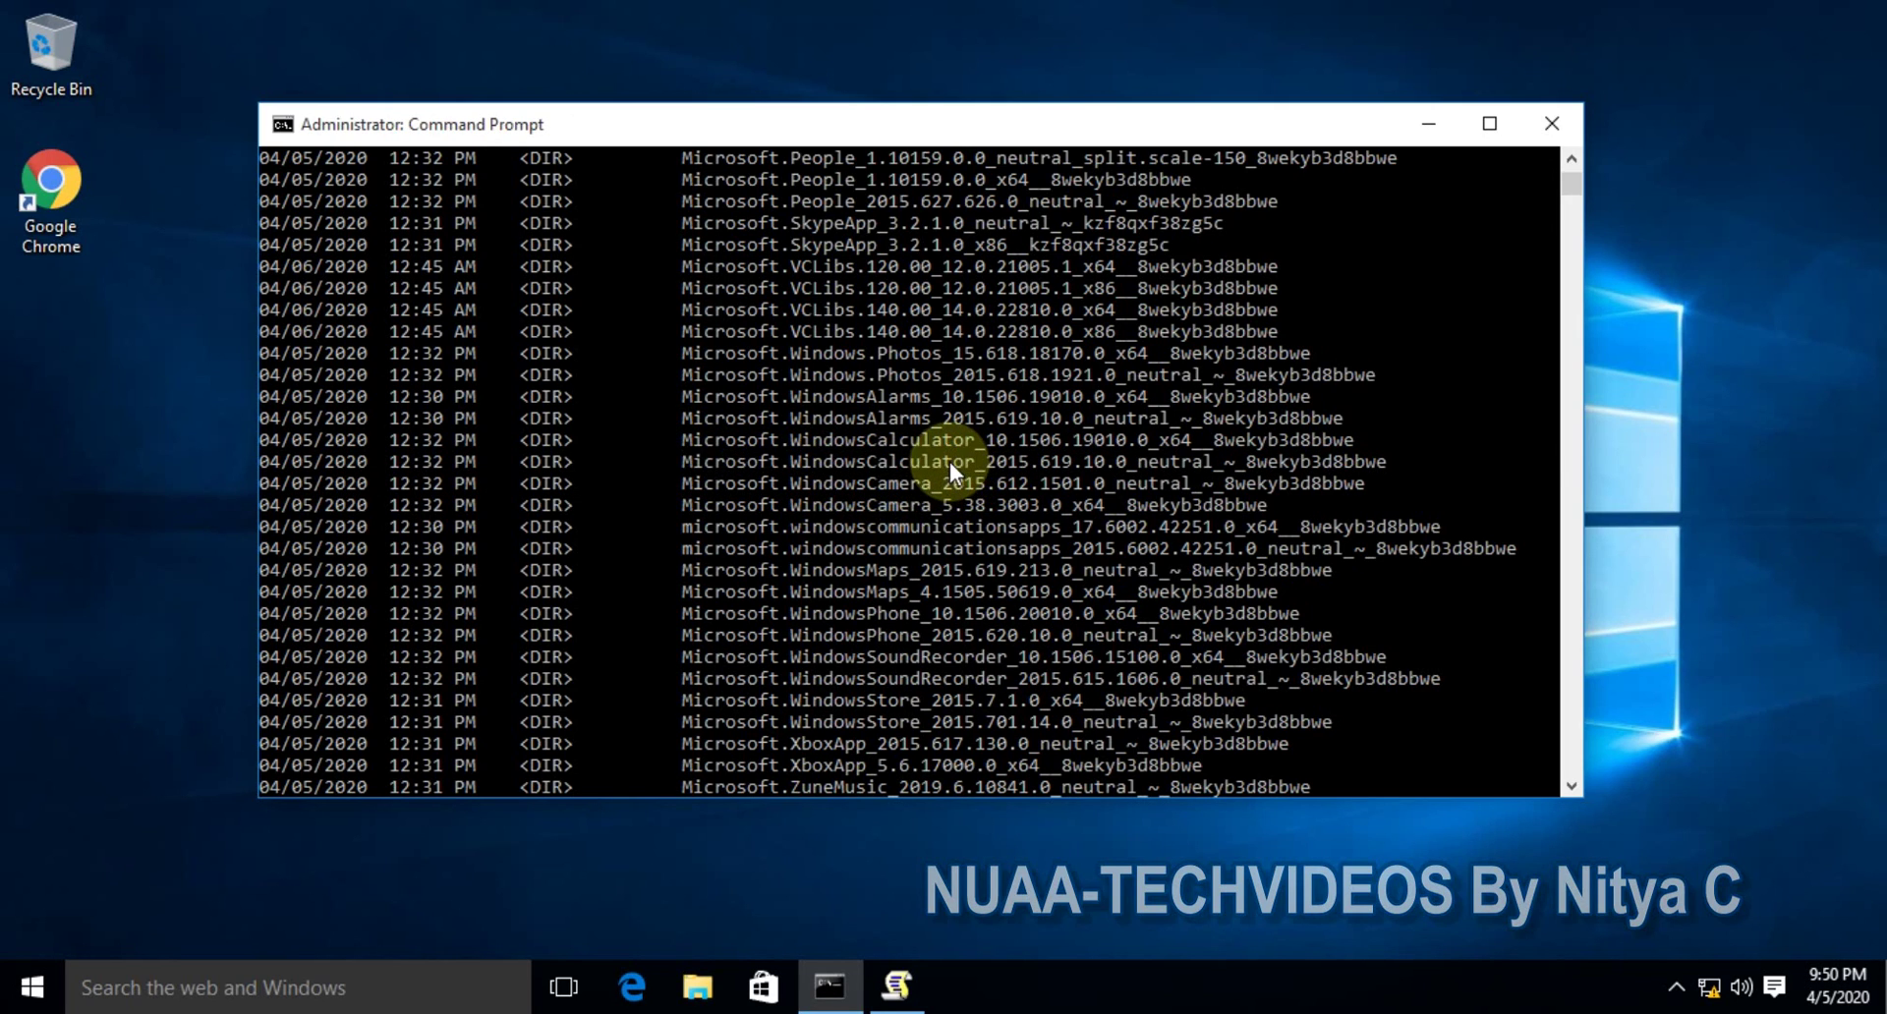
right_click(741, 470)
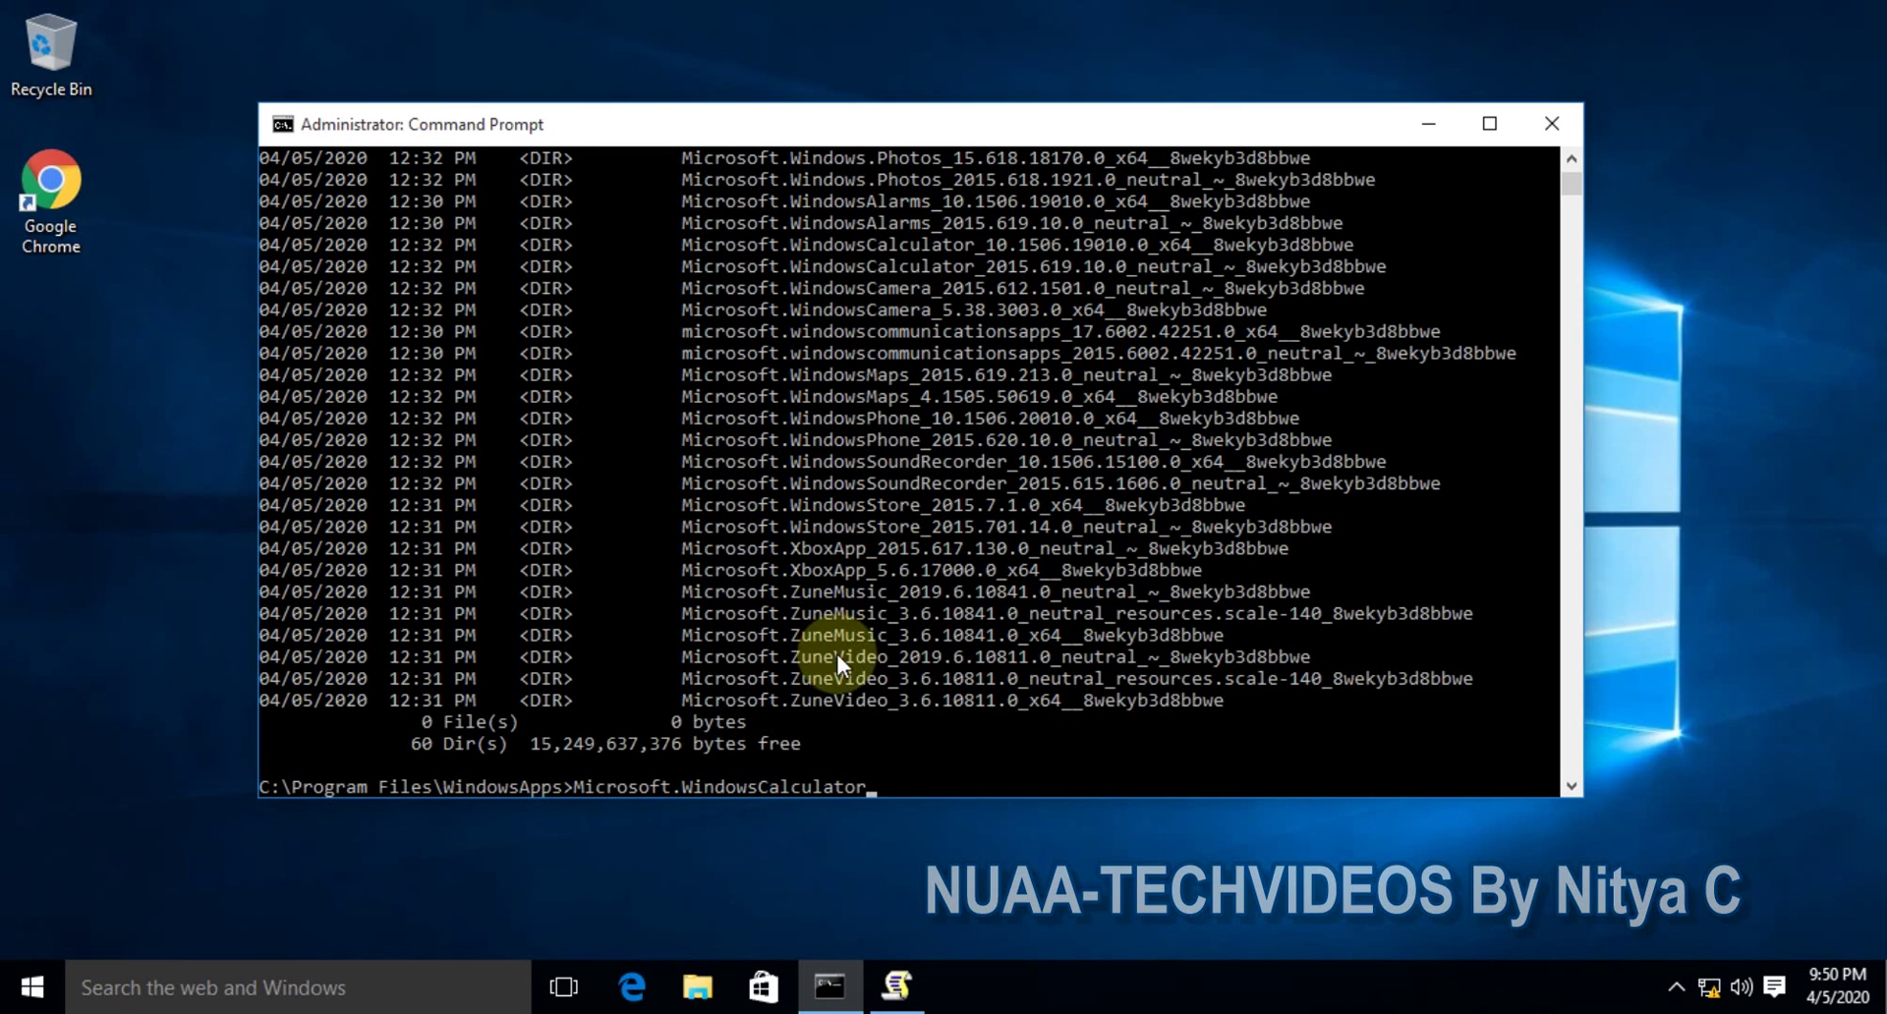
scroll(835, 732, "down", 1)
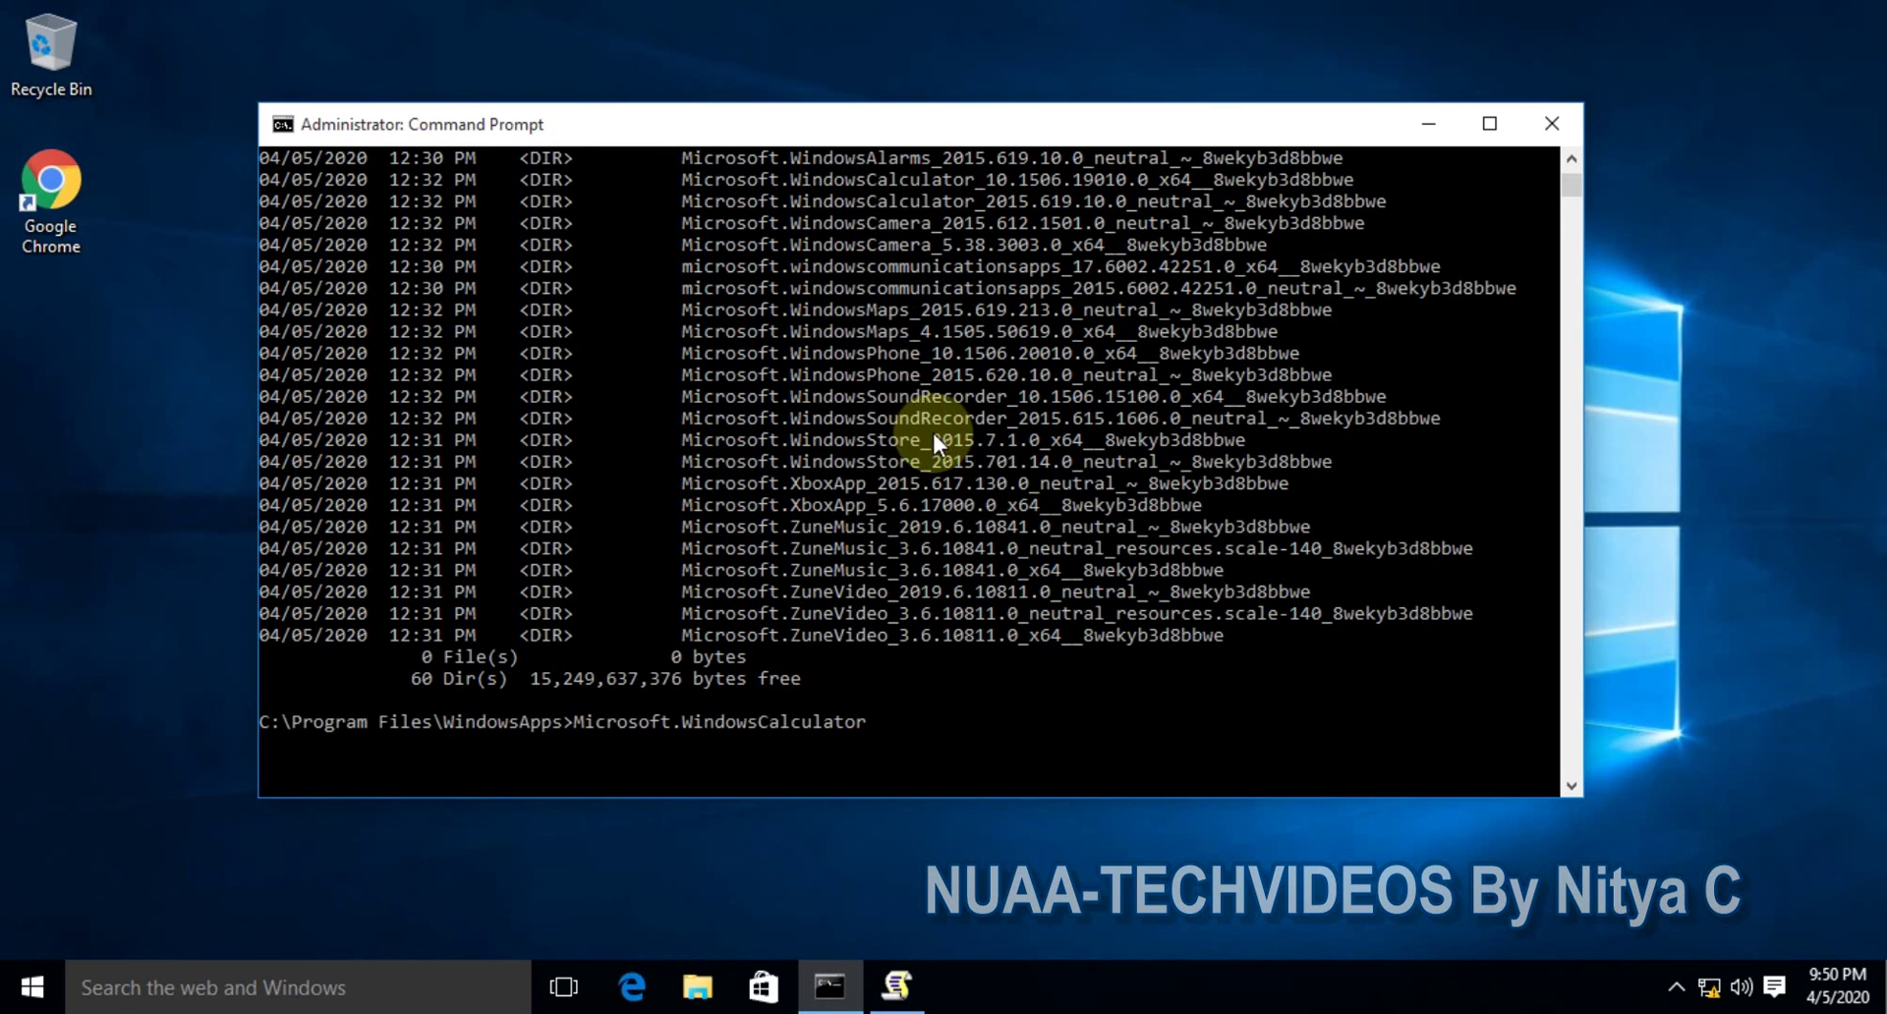
scroll(865, 590, "up", 1)
scroll(885, 688, "down", 1)
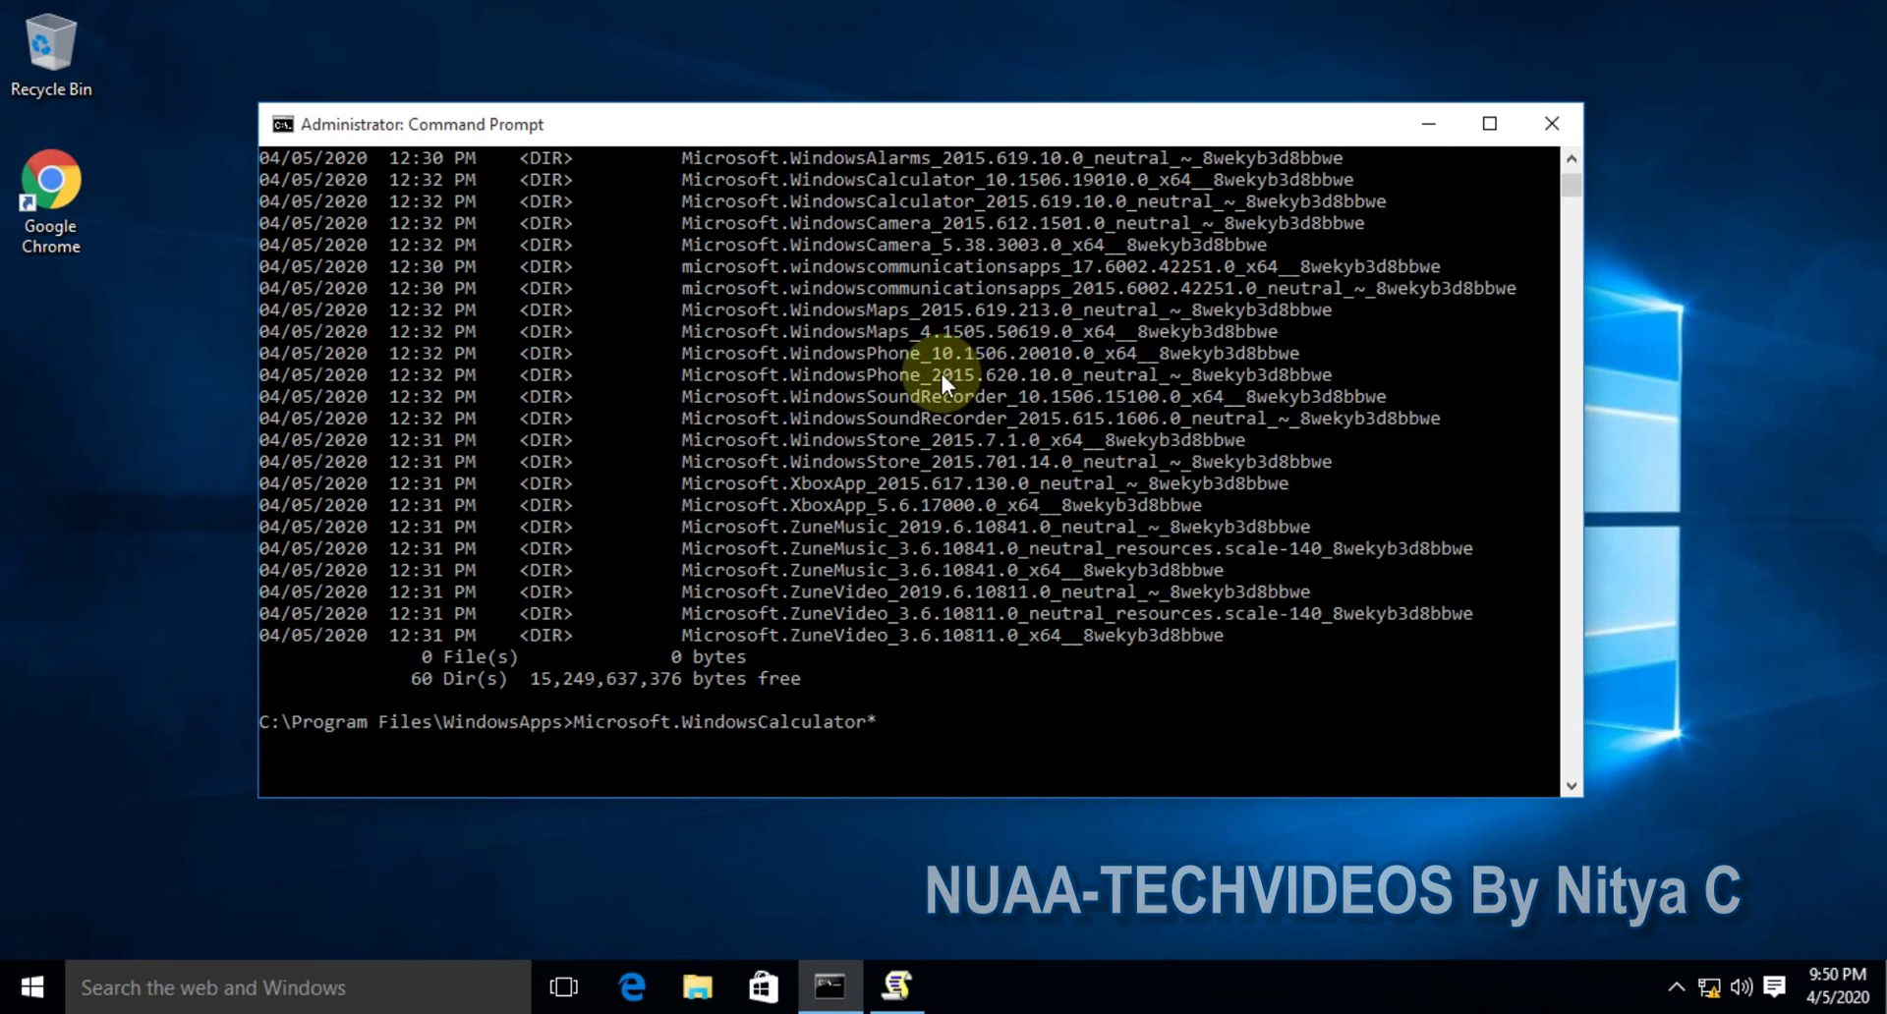
left_click_drag(937, 373, 1355, 380)
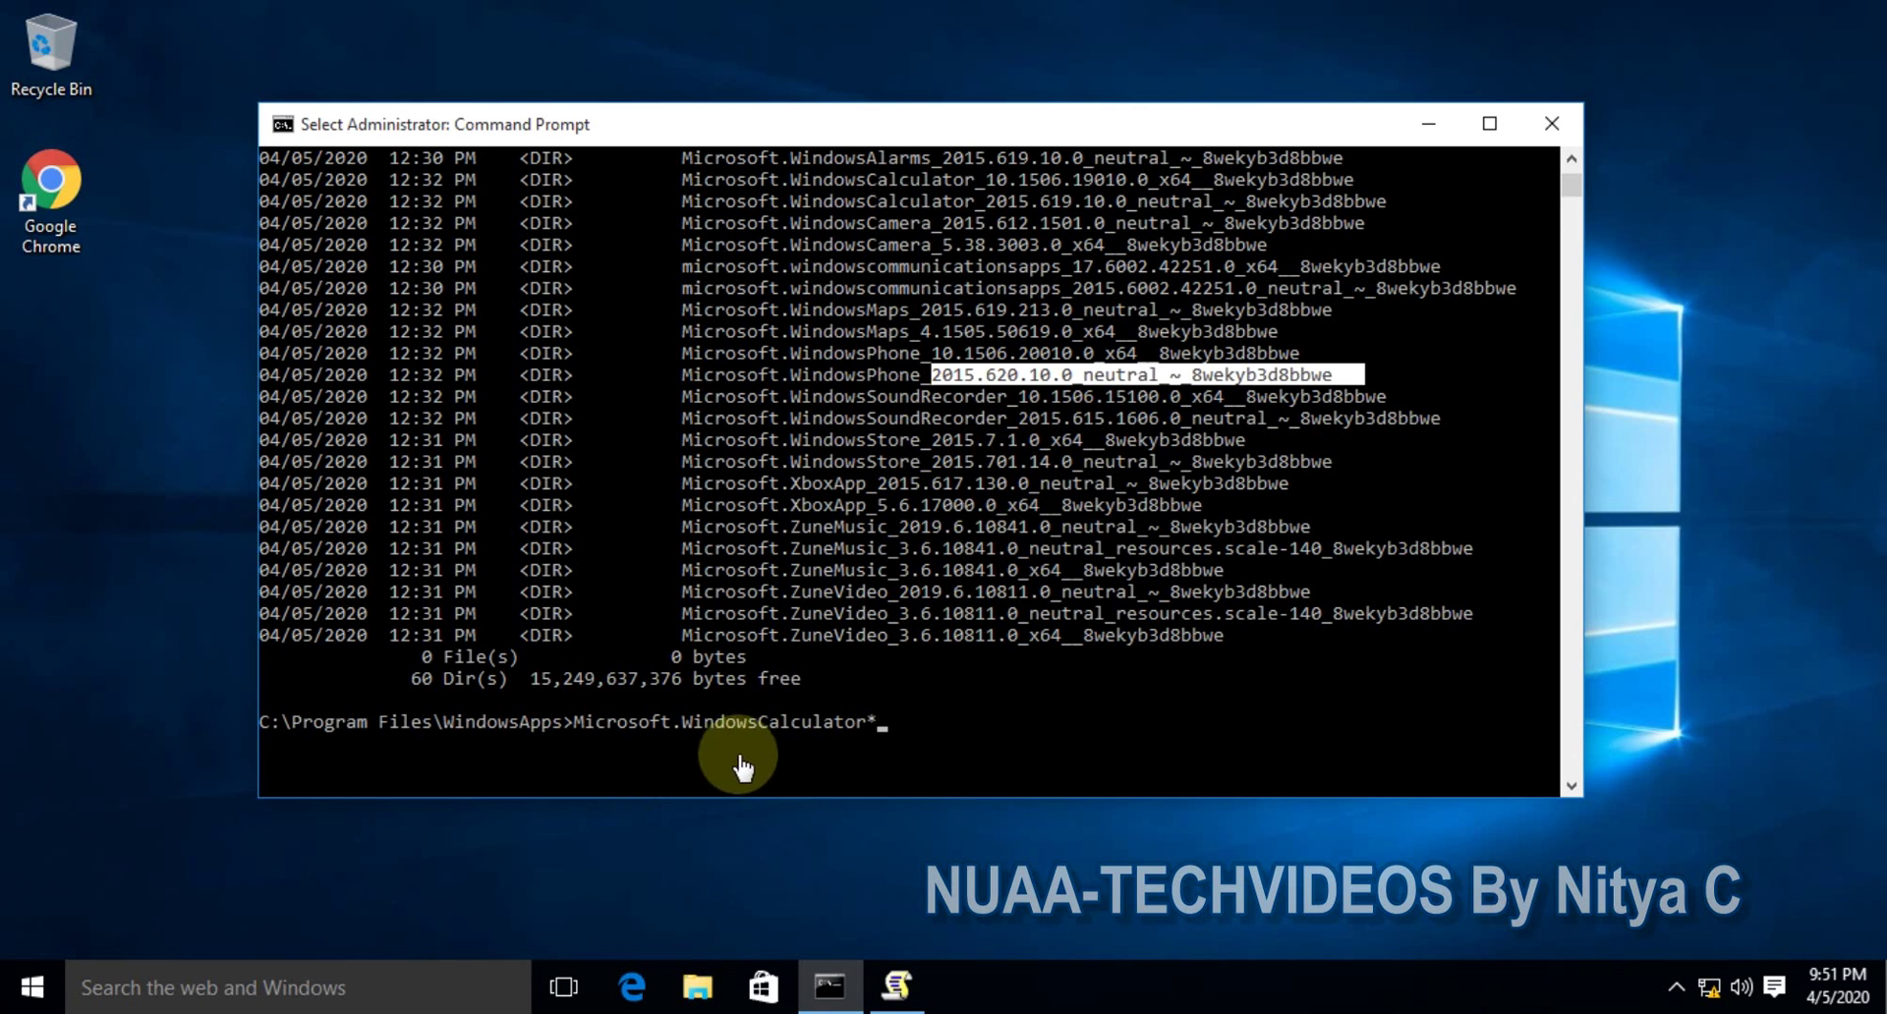
Switch to Resultant Set of Policy and review the C:\Program Files\WindowsApps path rule and its security level under Additional Rules.
left_click(891, 986)
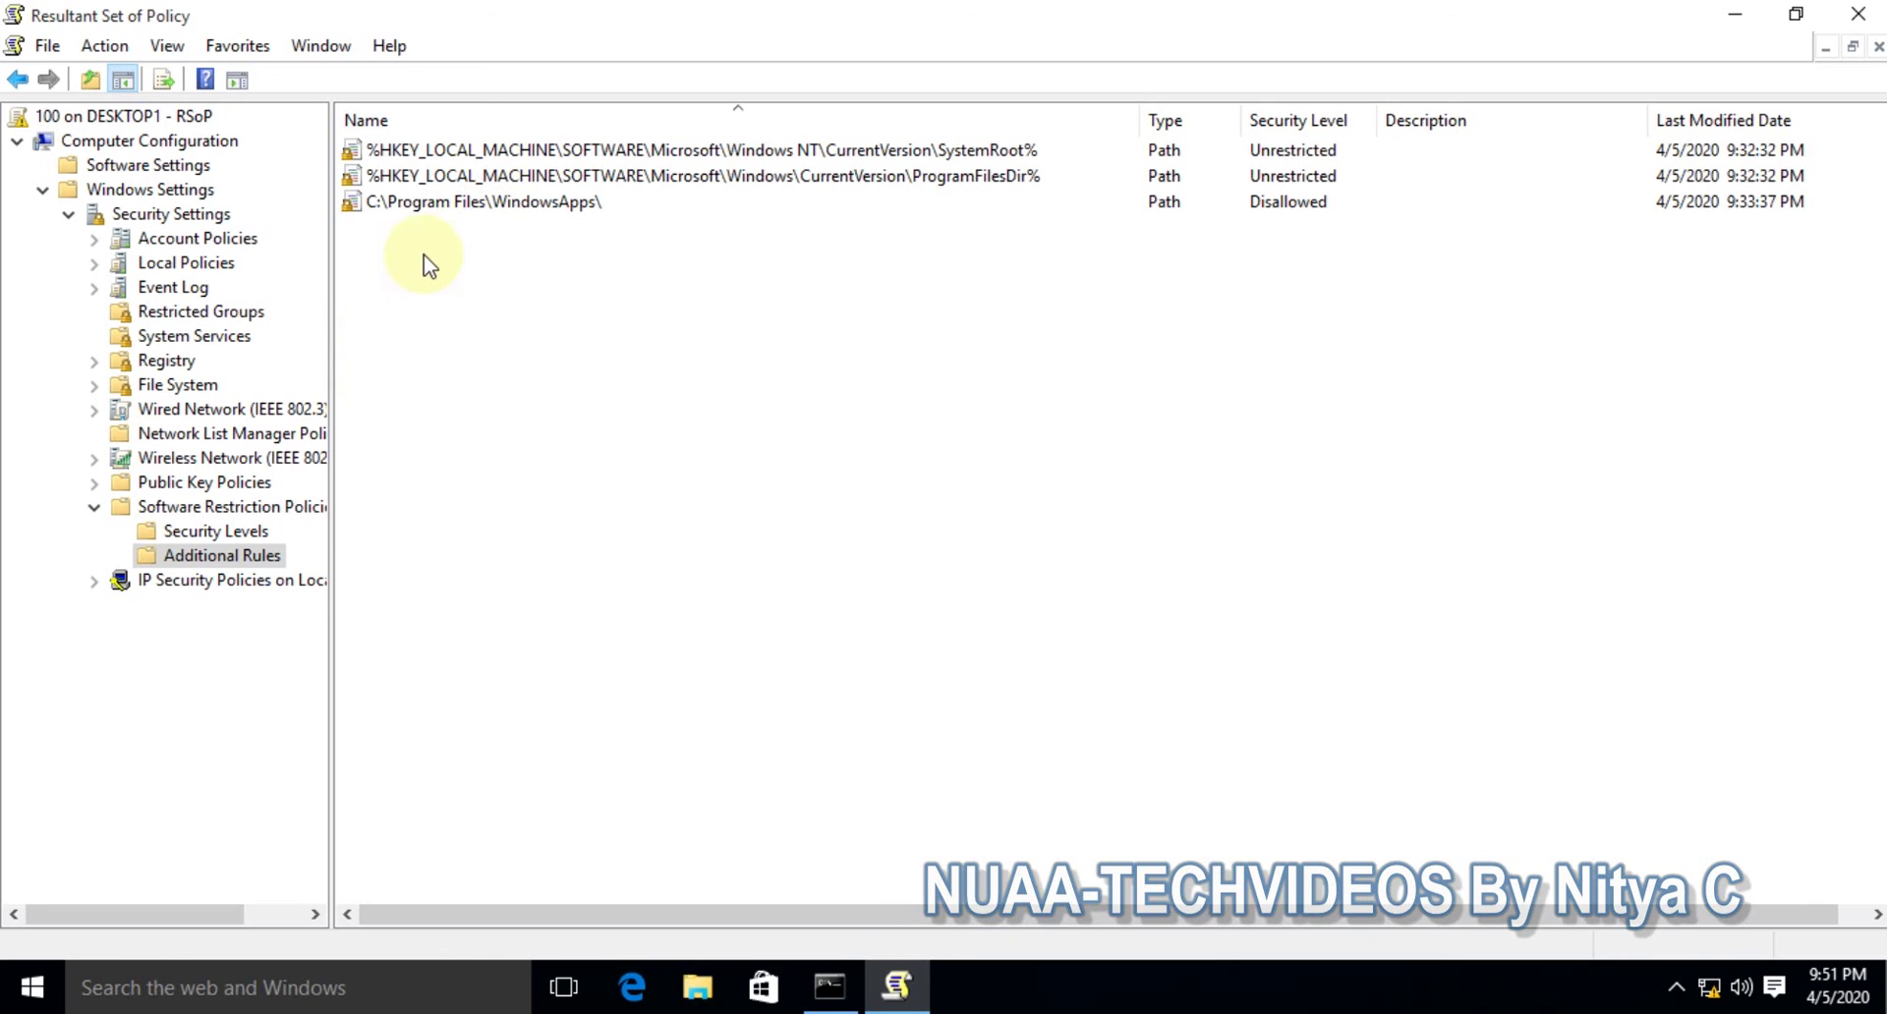
left_click(437, 205)
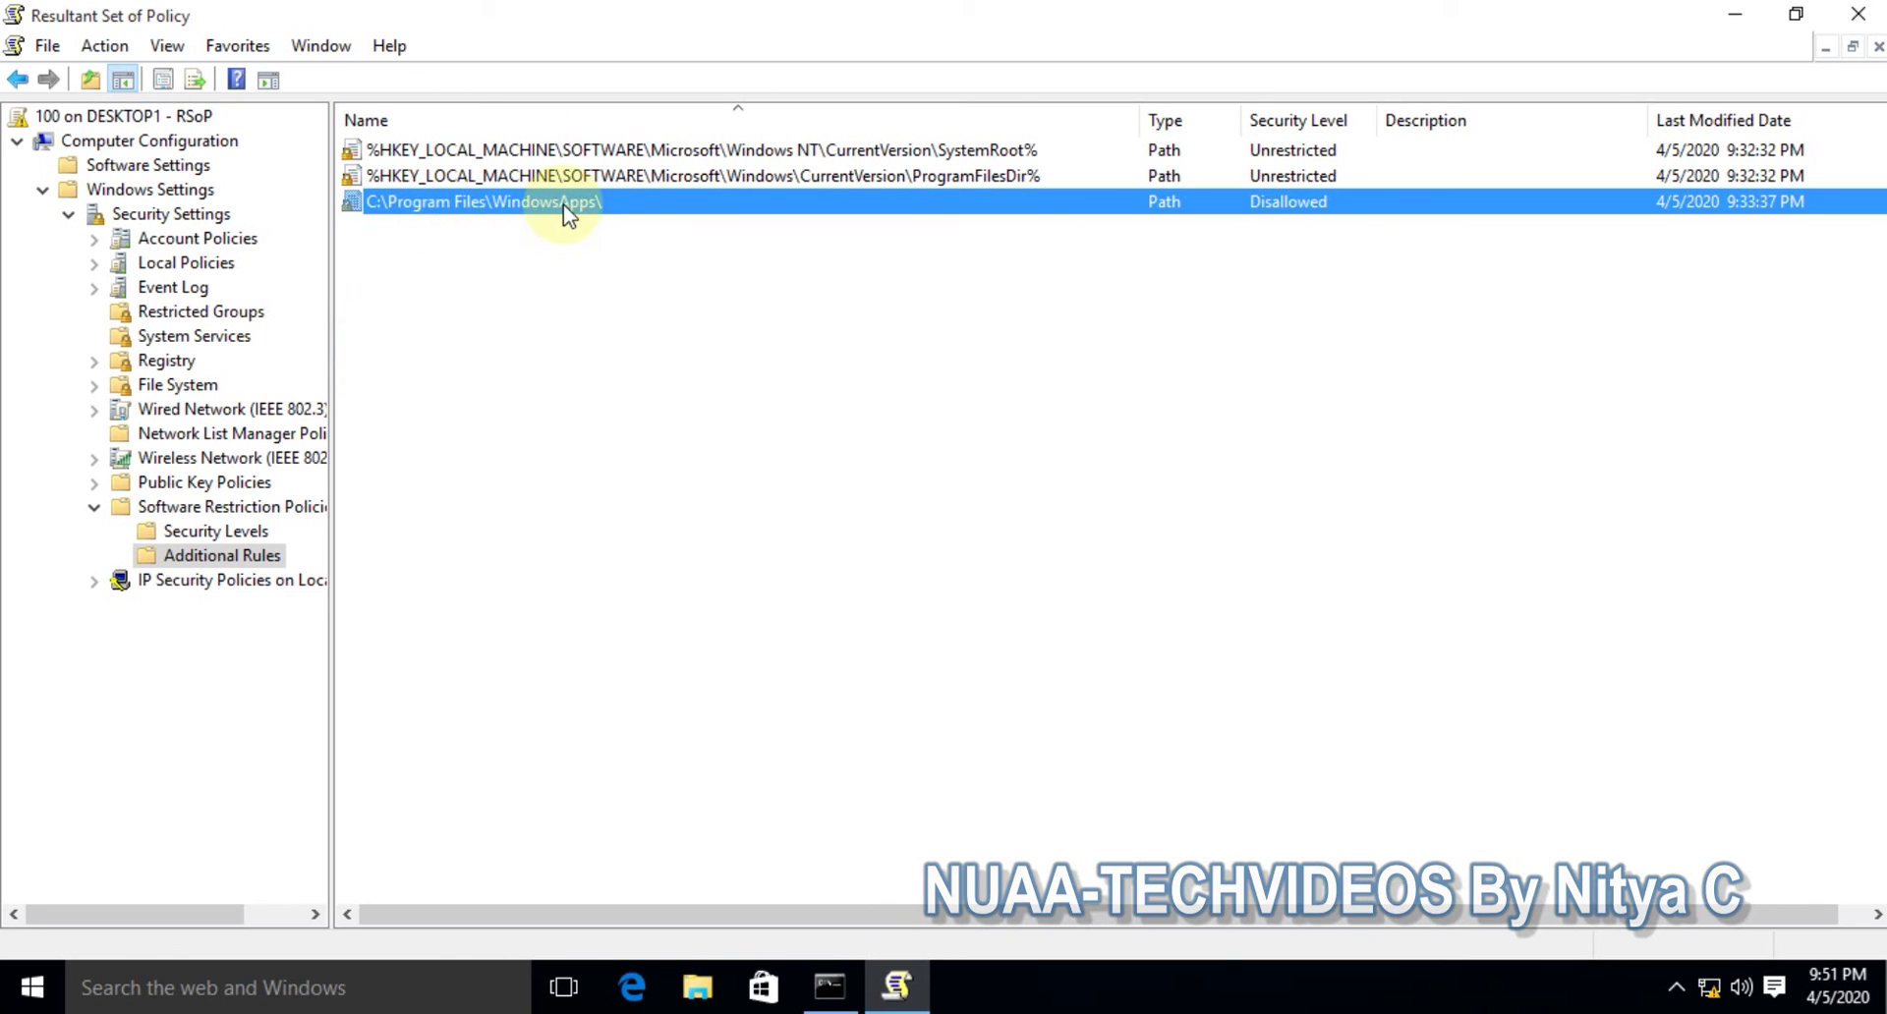
right_click(1289, 203)
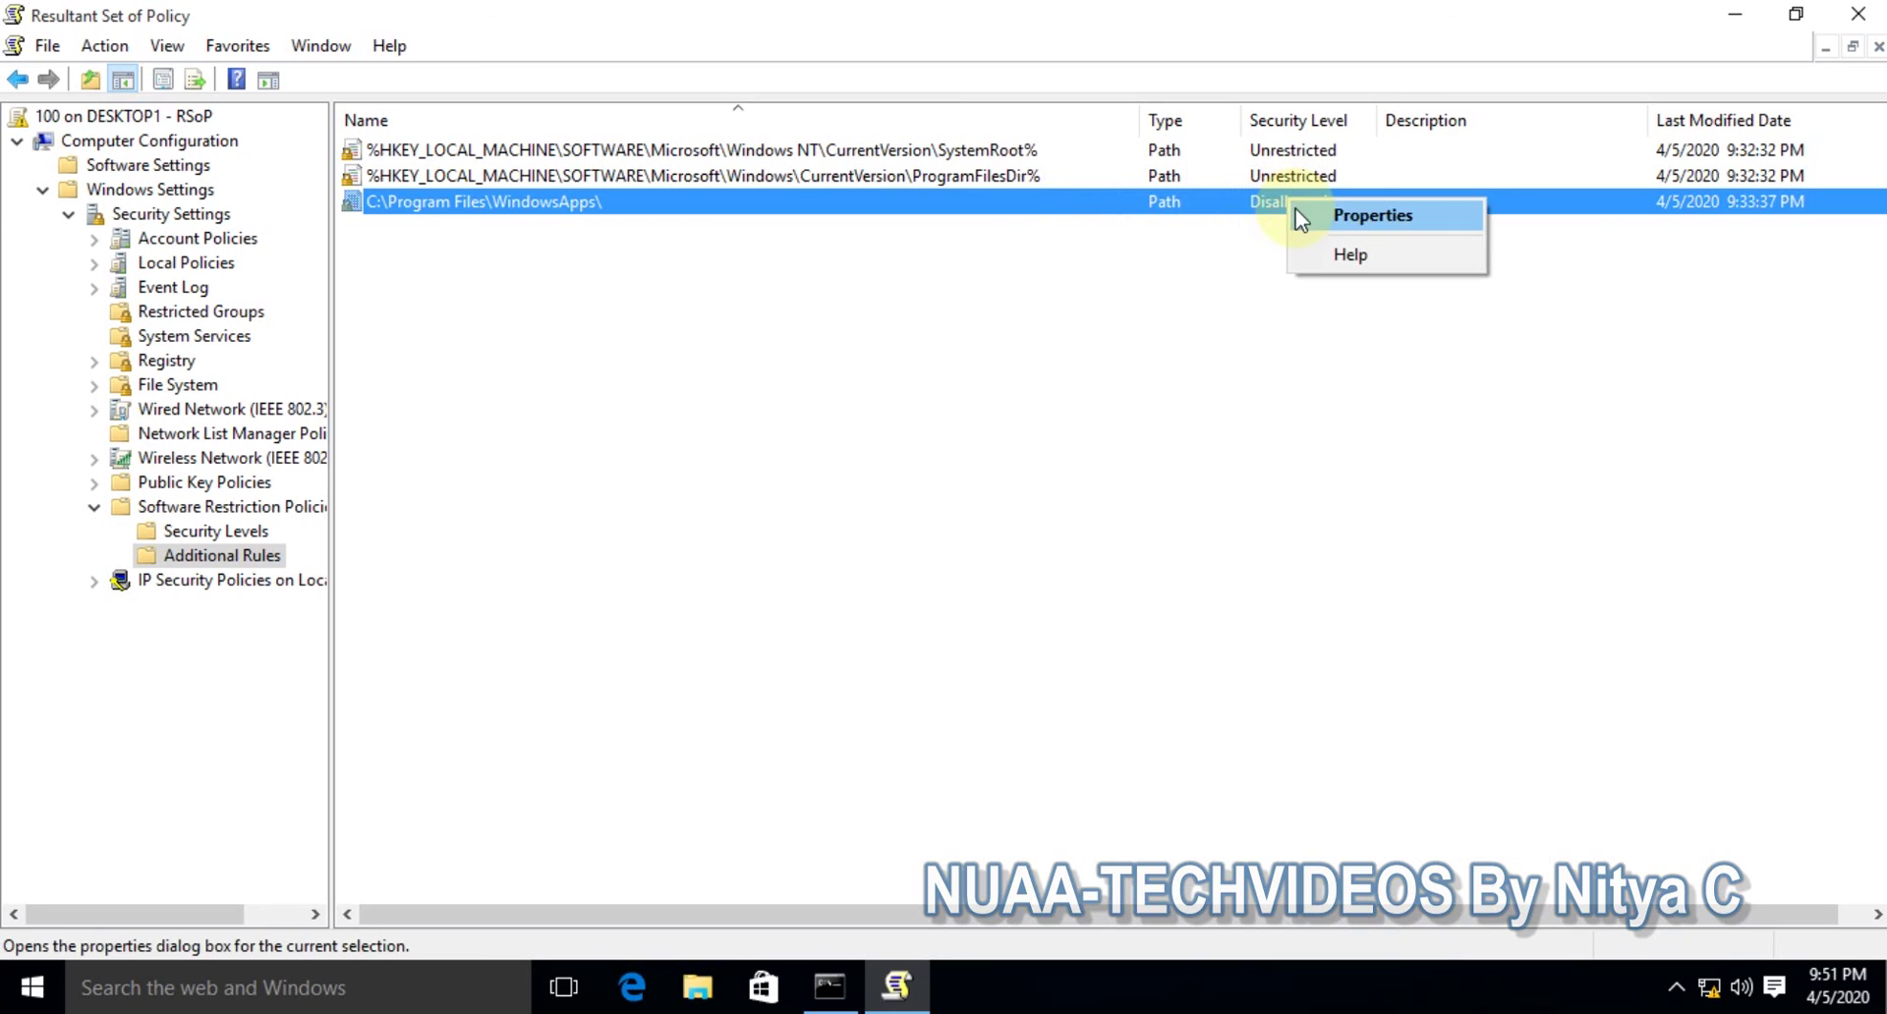
left_click(1254, 204)
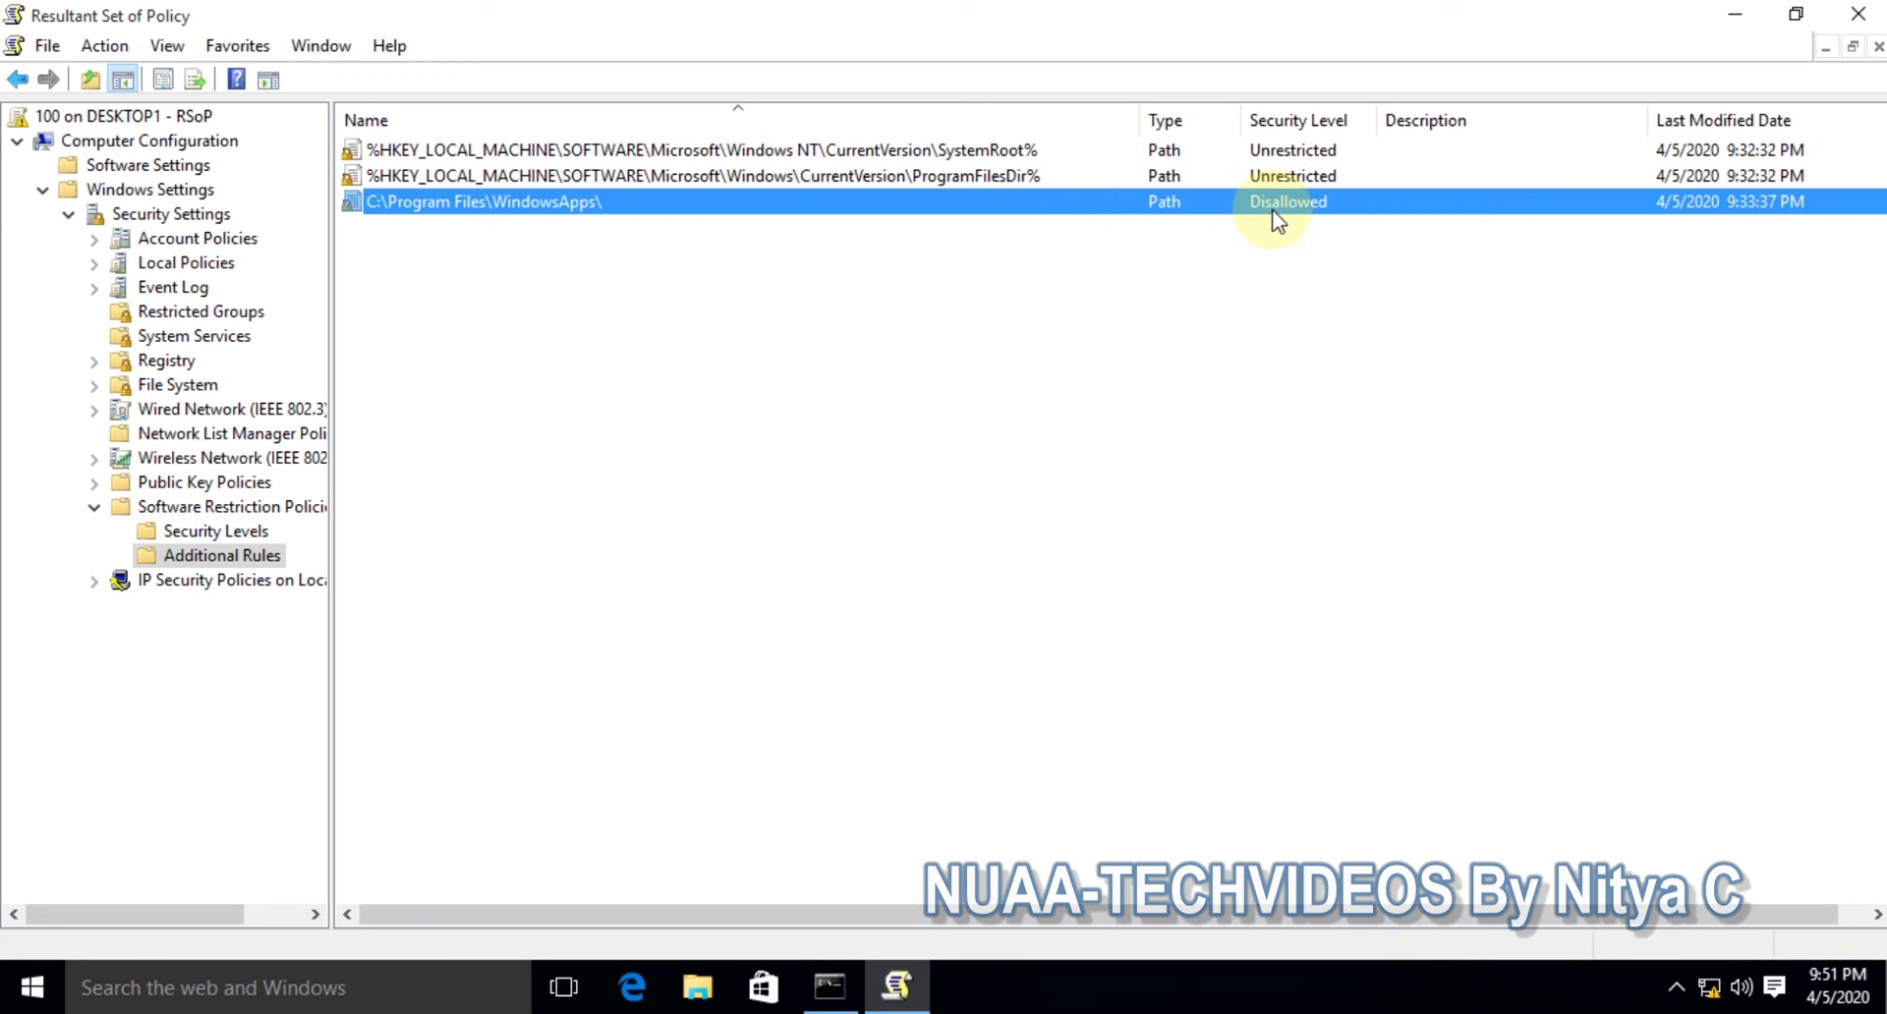